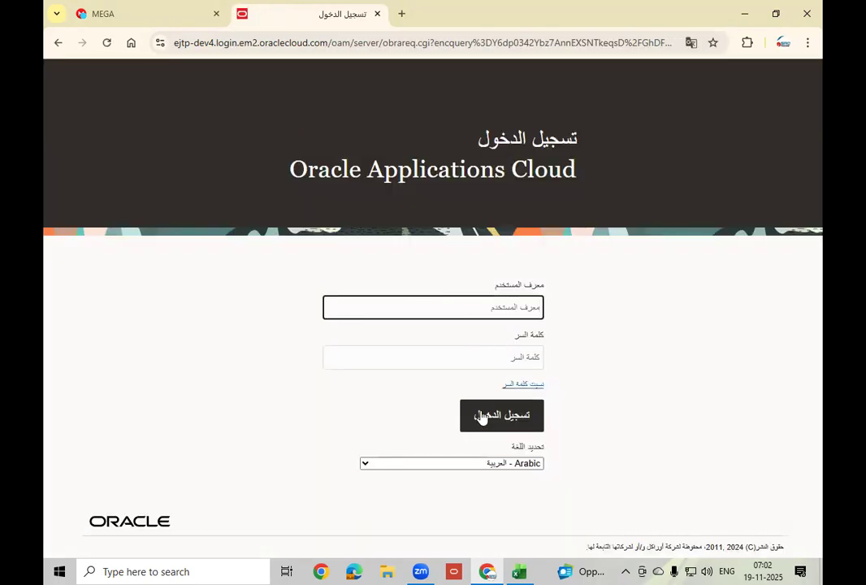
Step: Set the sign-in page language to English and sign in with user ID 001_fg_emp and the account password
left_click(388, 464)
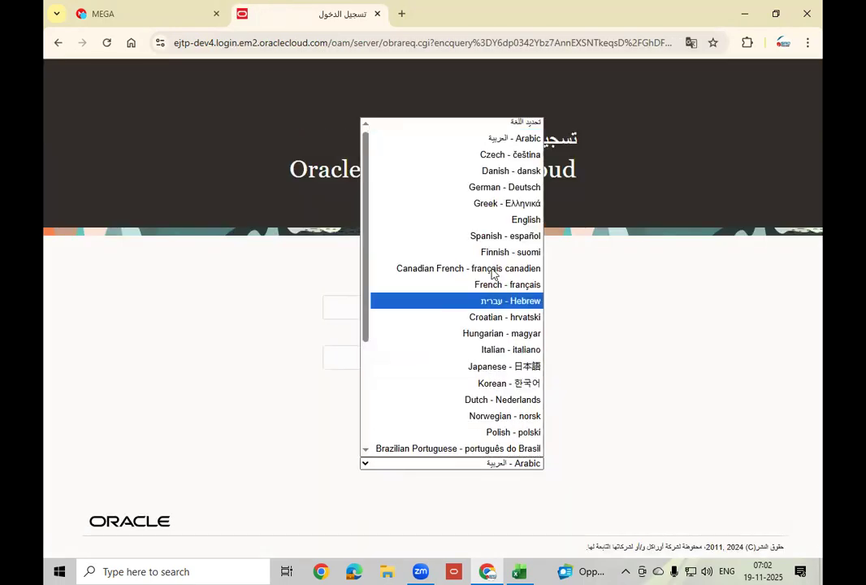
left_click(513, 226)
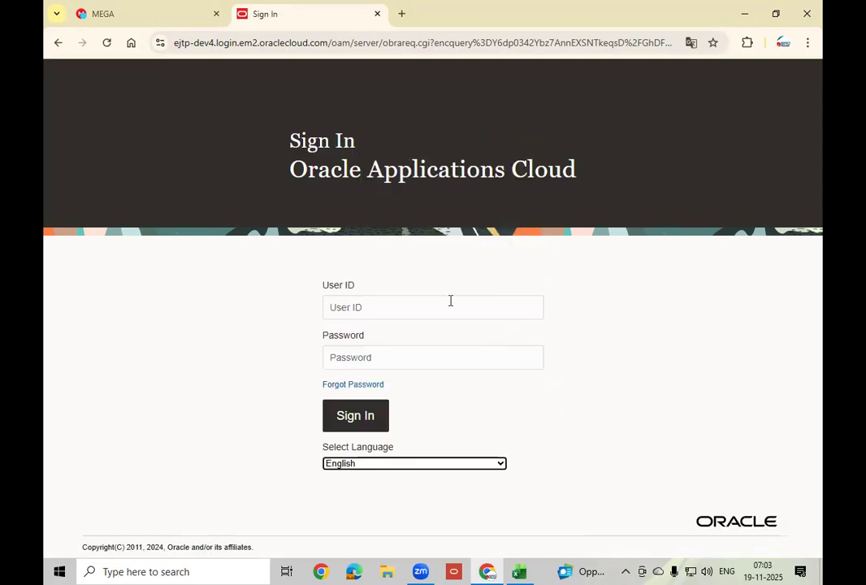
left_click(377, 308)
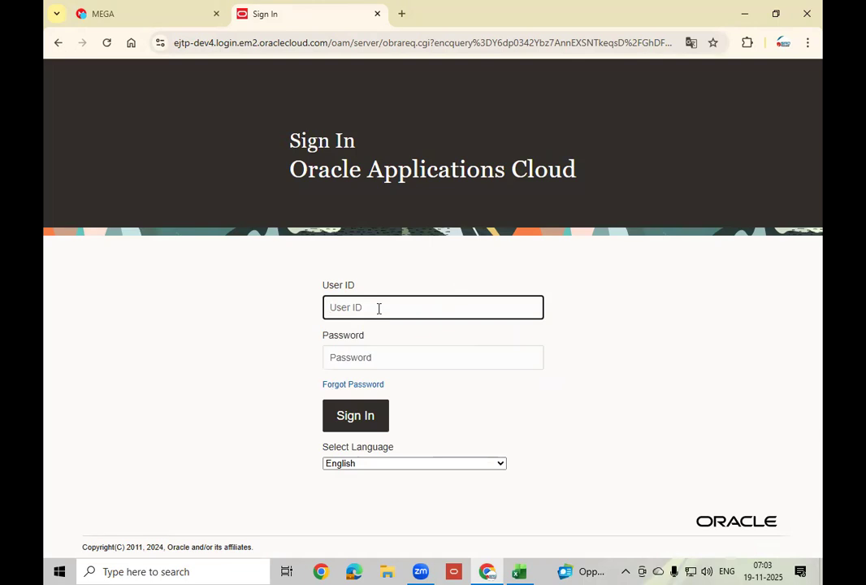
type("001_fg_emp")
left_click(393, 354)
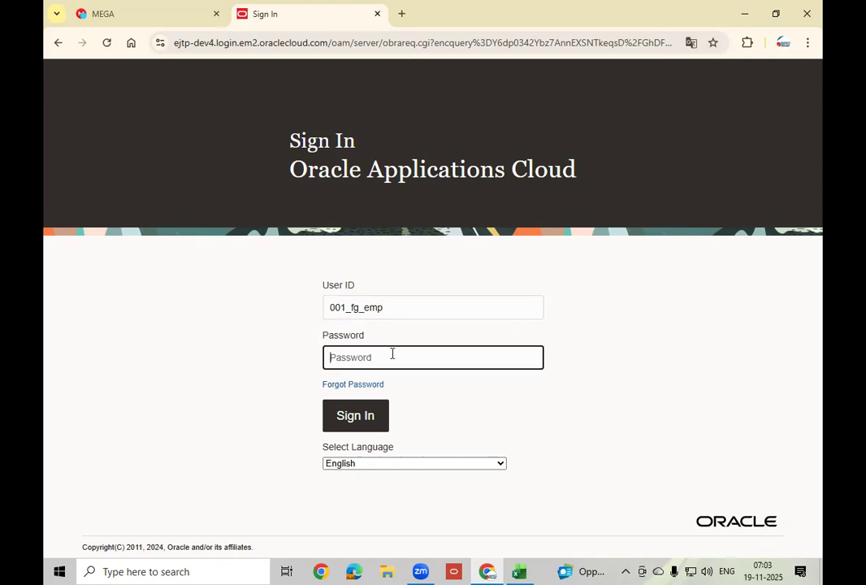
type("••")
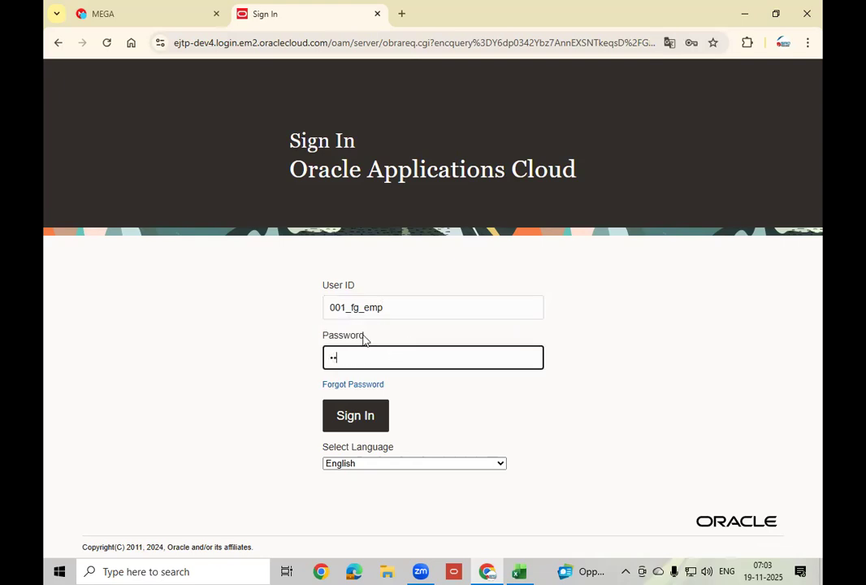
key("BackSpace")
type("•••••••")
left_click(354, 421)
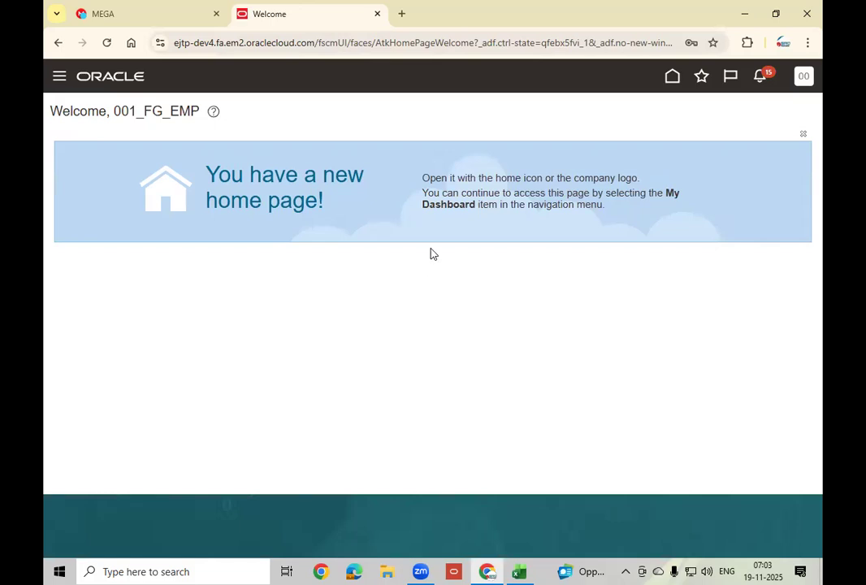
Step: Switch to the Excel workbook and review the Enterprise Structure list on Sheet1 down to the Locator row
left_click(519, 571)
left_click(139, 531)
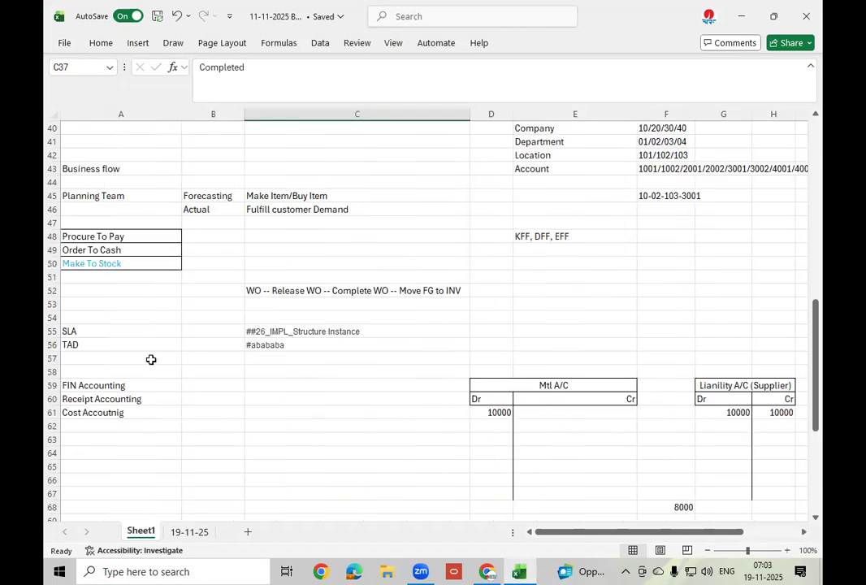
scroll(152, 359, "up", 4)
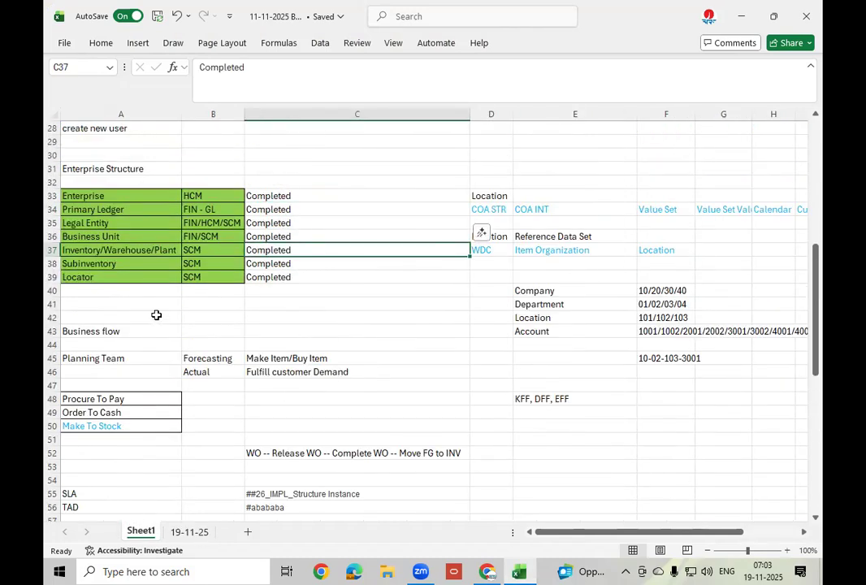
left_click(103, 277)
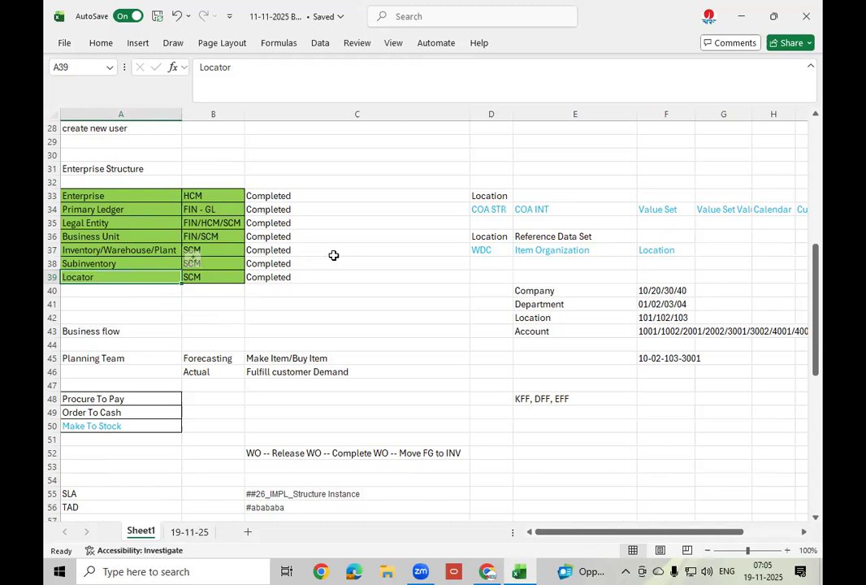
Step: On the 19-11-25 sheet, enter the heading "Item Defination" in A1 and fit column A to its text
left_click(195, 532)
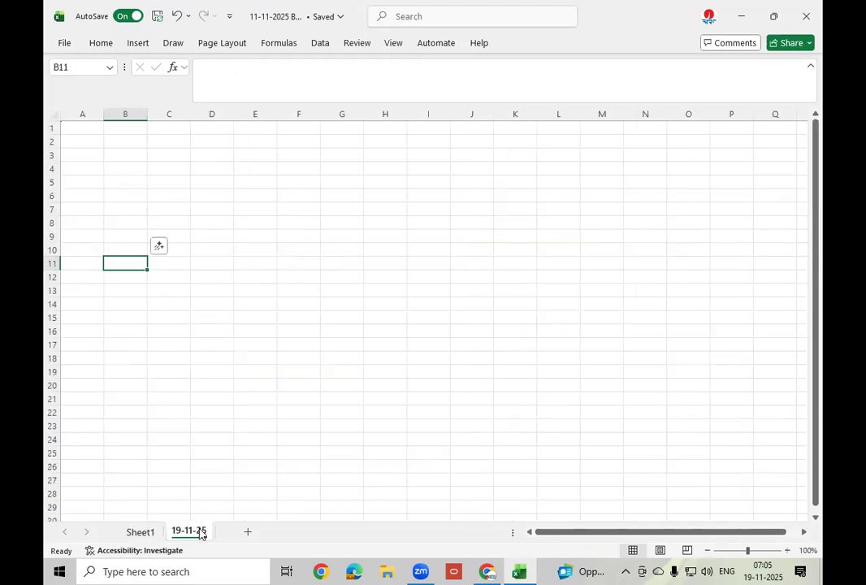
left_click(86, 128)
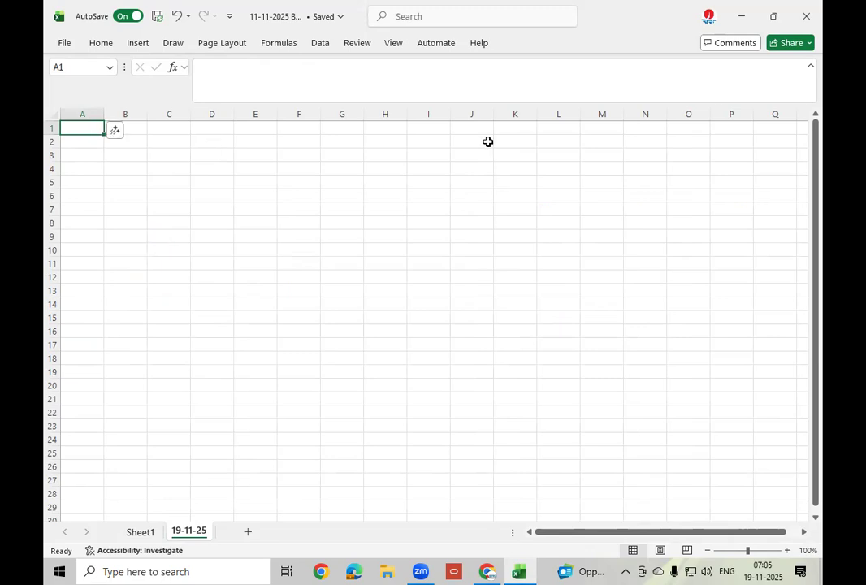
type("Item")
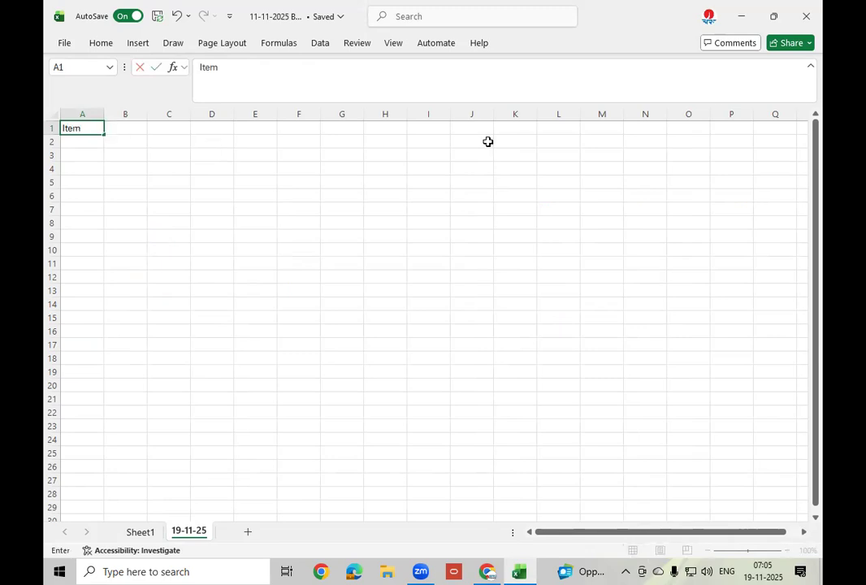
type(" Defination")
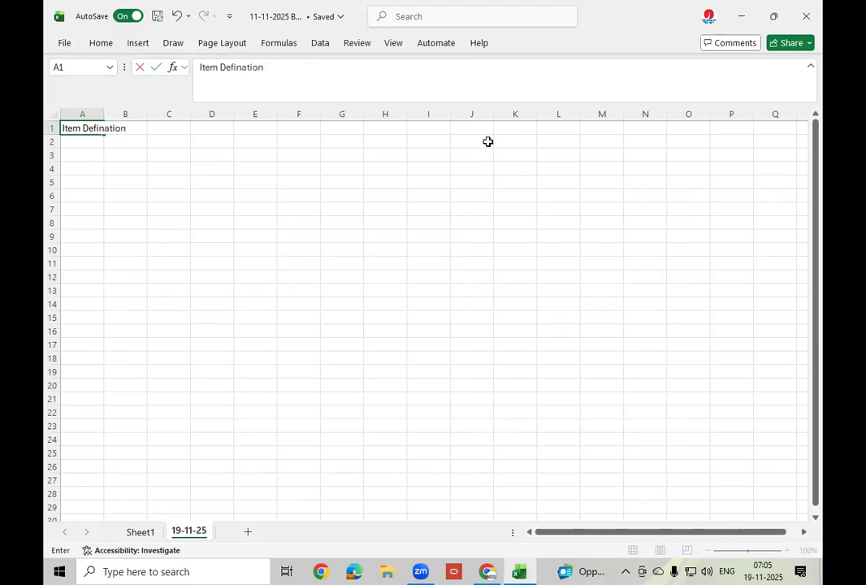
left_click(70, 167)
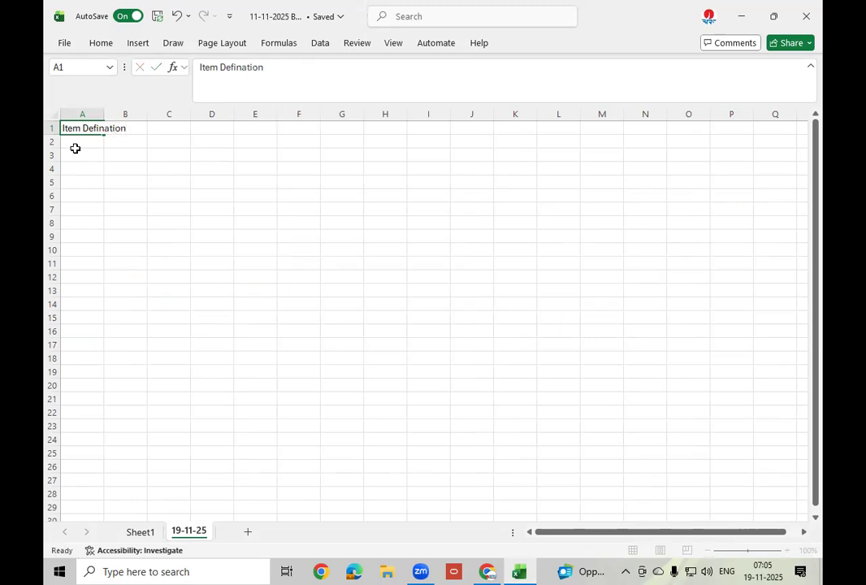
double_click(103, 114)
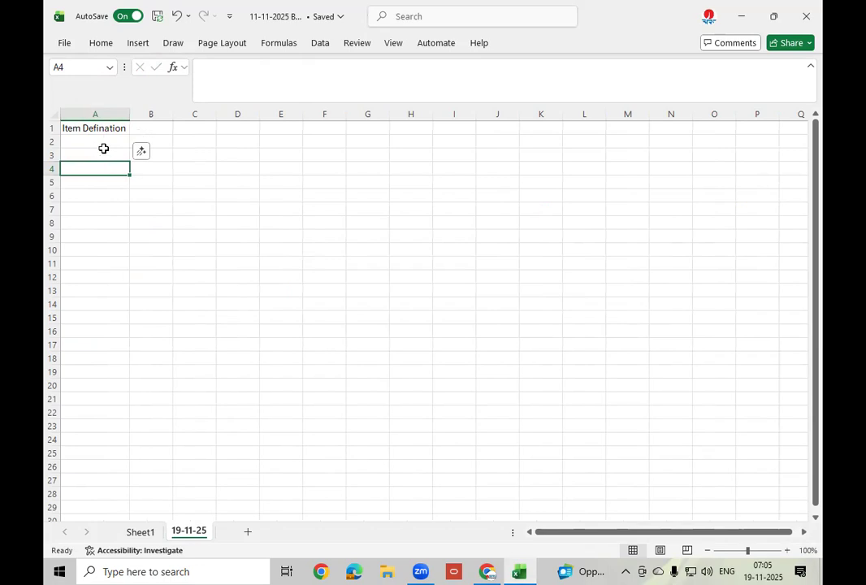
Step: Enter "Functiona Area Cayalog and Category" in A3 and widen column A to fit the text
left_click(95, 149)
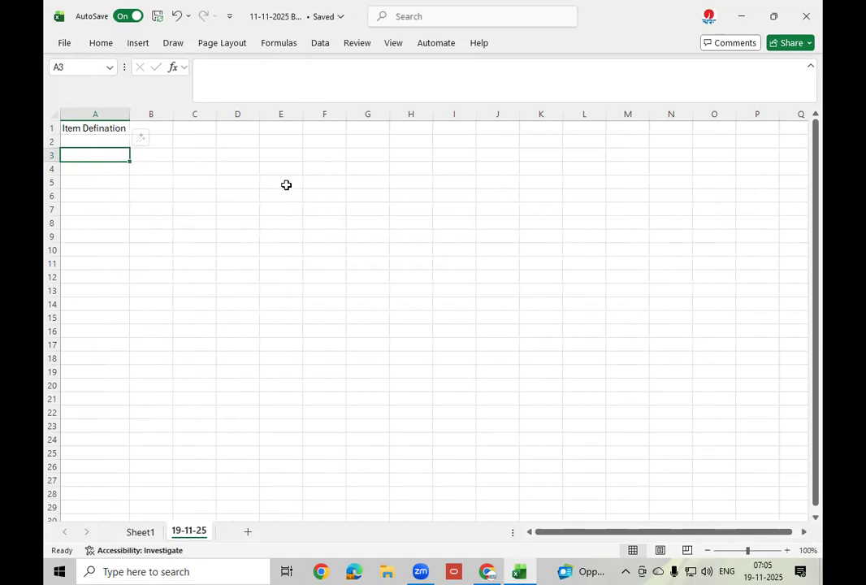
type("Fu")
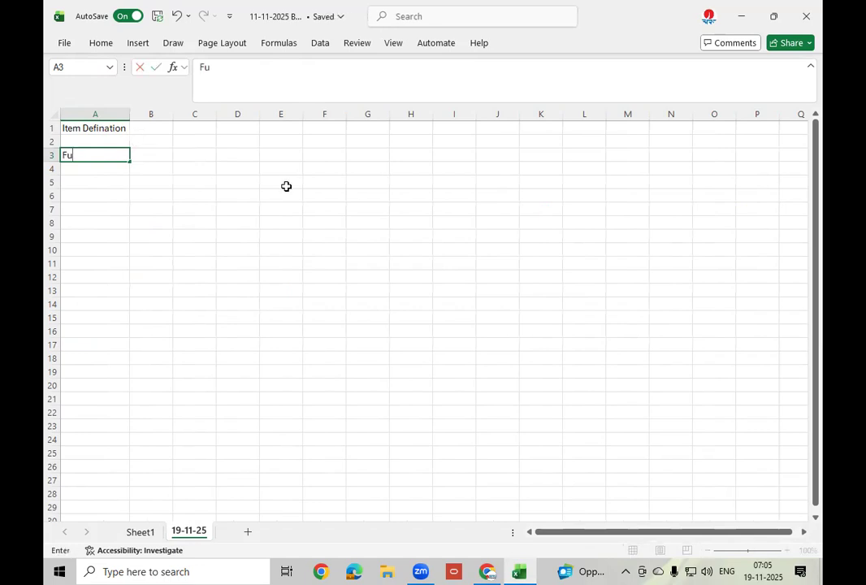
type("nctiona")
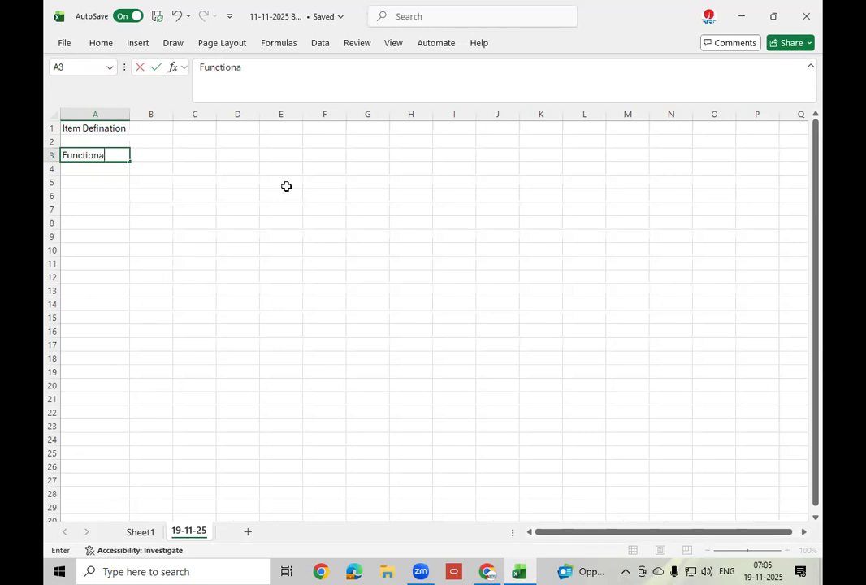
type(" Area Cayalog and Category")
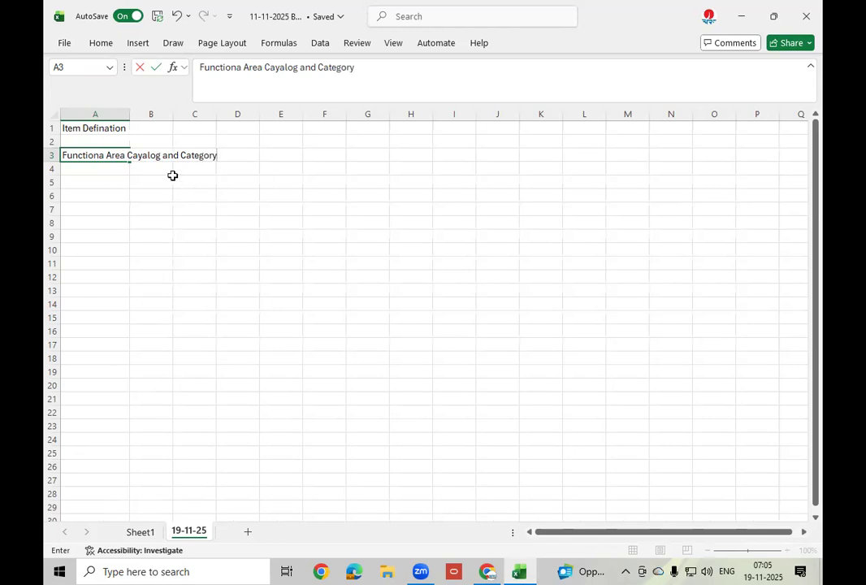
key("Return")
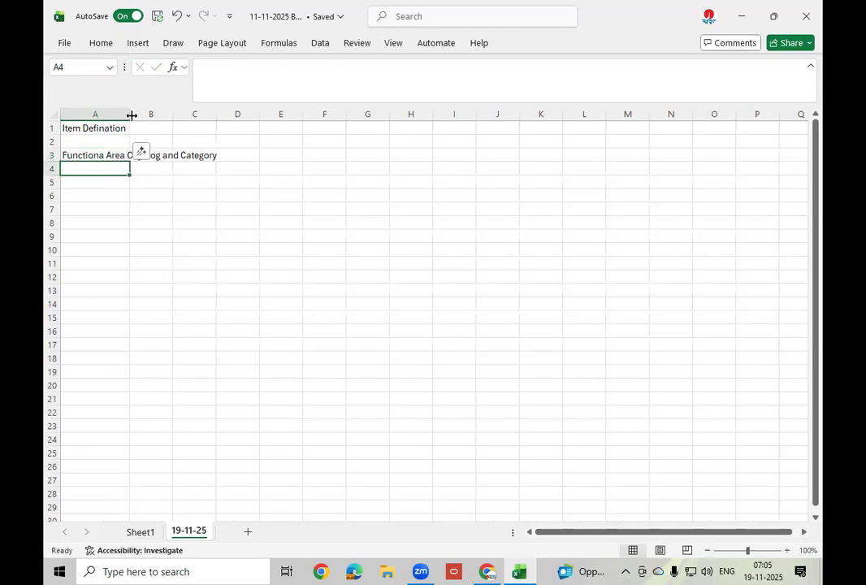
double_click(130, 115)
left_click(117, 154)
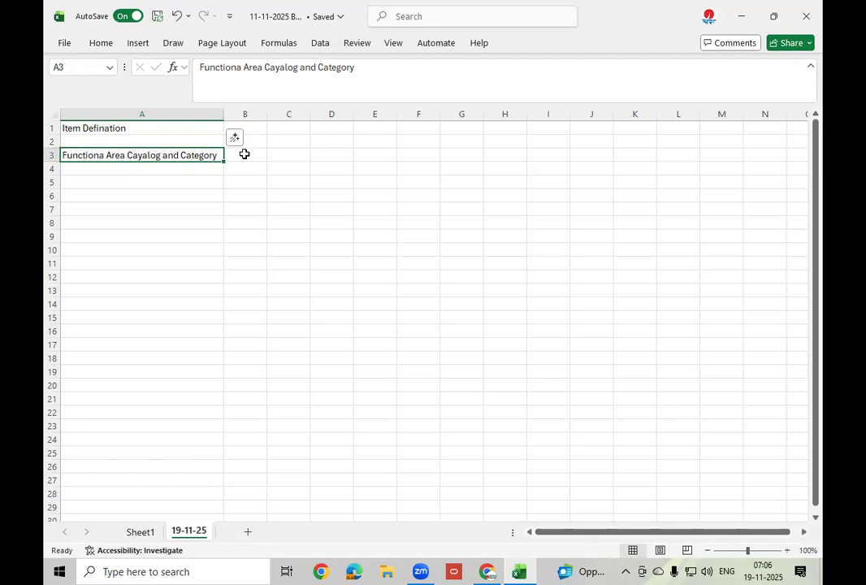
Step: Enter "Other Catalog and Category" in A4
left_click(172, 170)
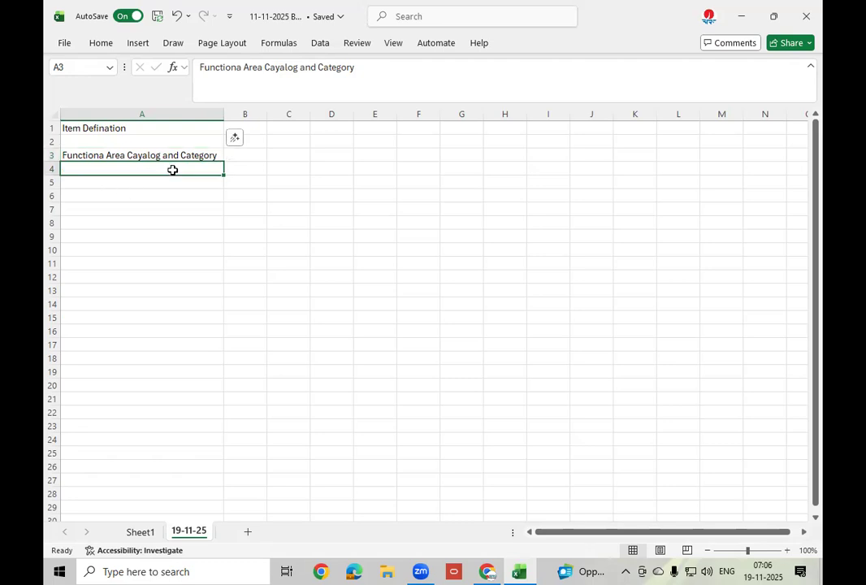
type("Other")
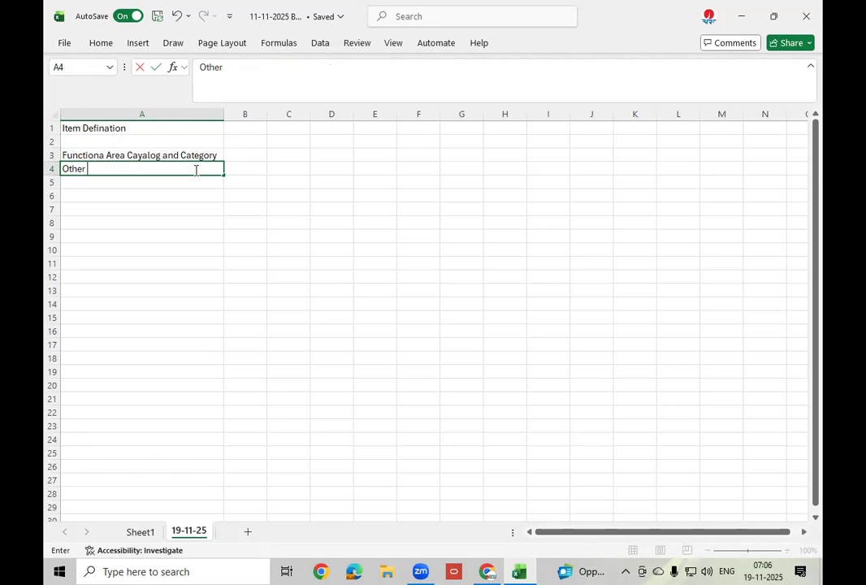
type(" C")
type("ta")
key("BackSpace")
key("BackSpace")
type("atalo")
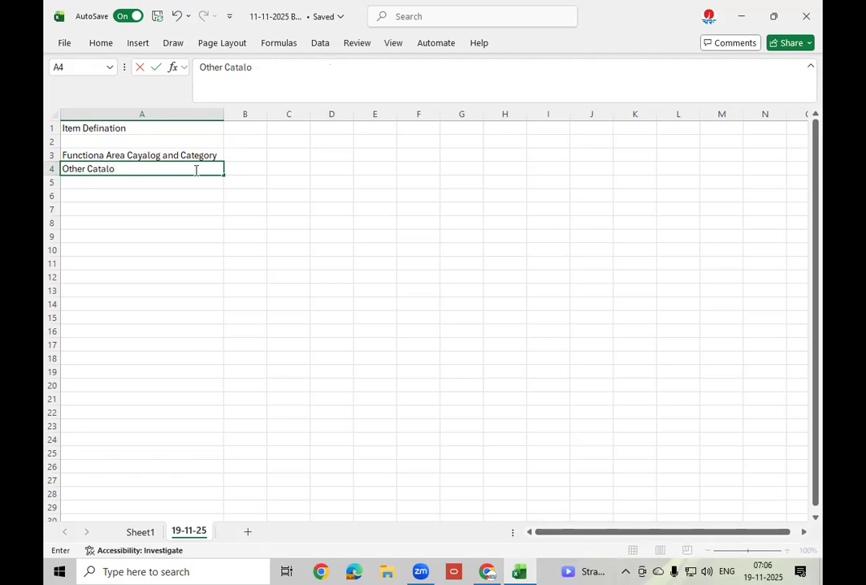
type("g and Cateofy")
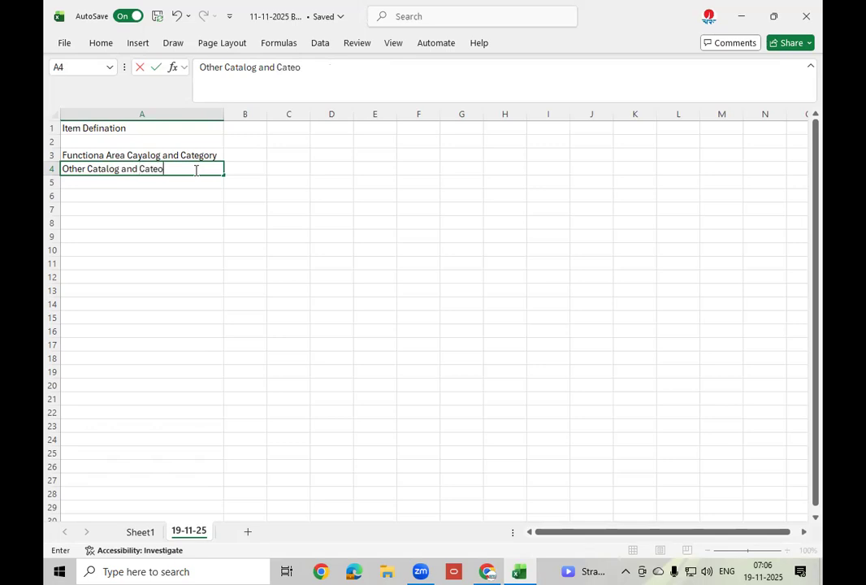
key("BackSpace")
key("BackSpace")
key("BackSpace")
type("gory")
Step: Continue the item setup list with "UOM" in A5 and "Item Templates" in A6
left_click(178, 184)
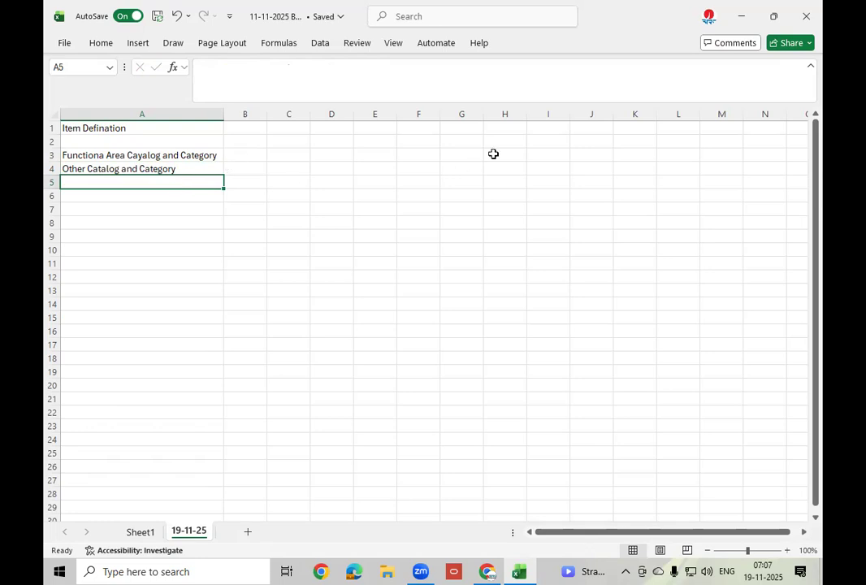
type("UOM")
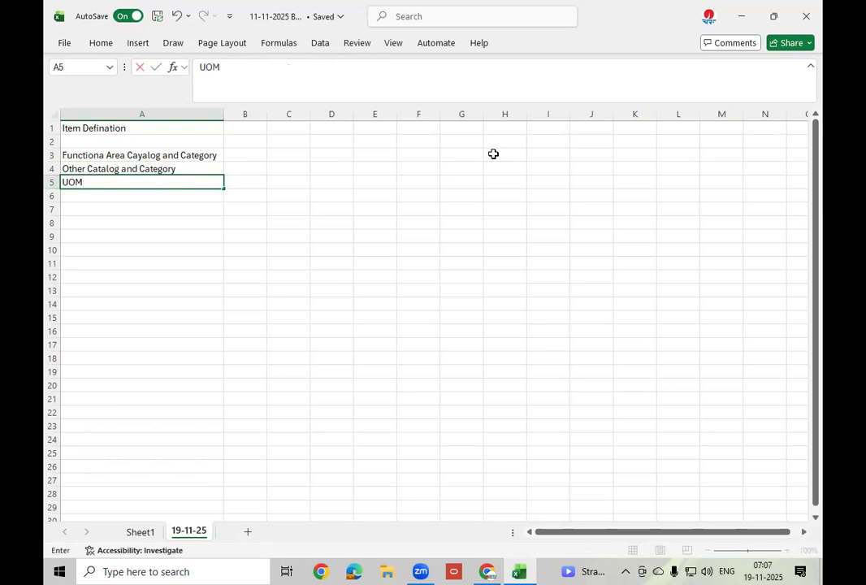
key("Return")
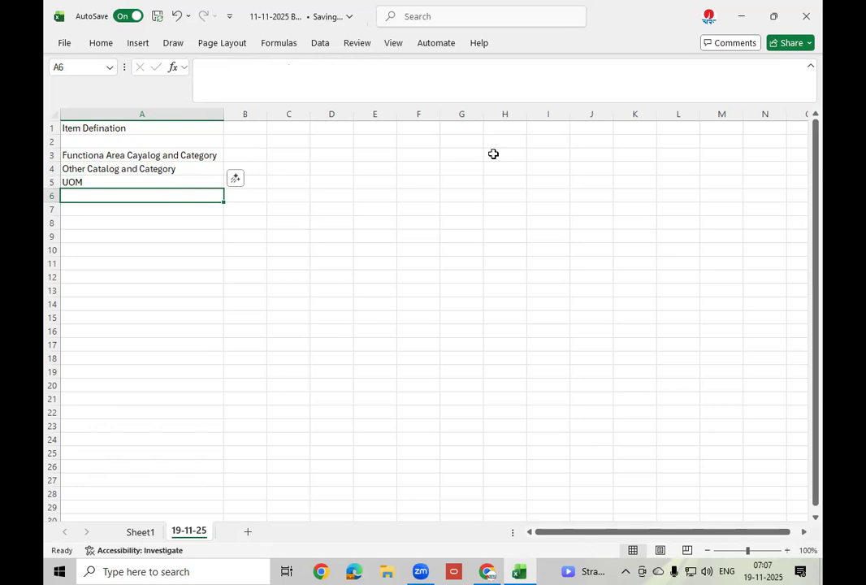
type("Item")
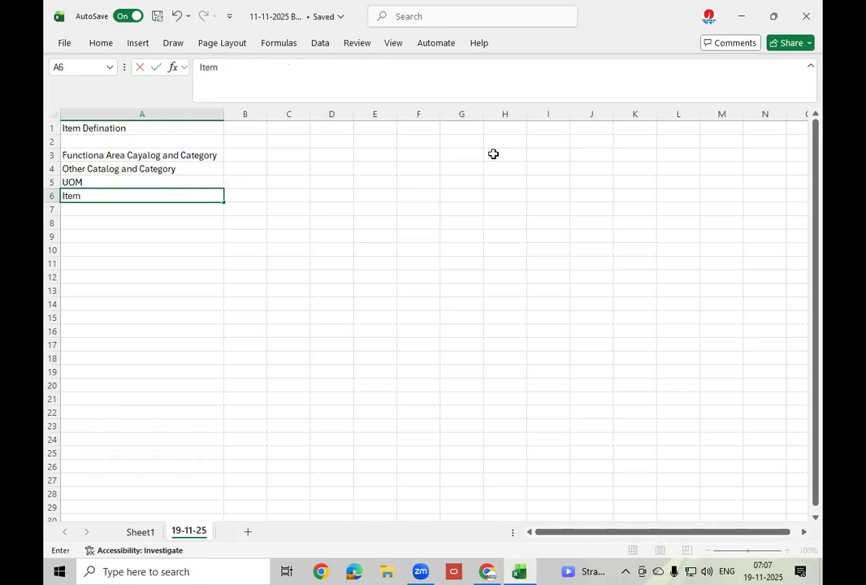
type(" Templates")
key("Return")
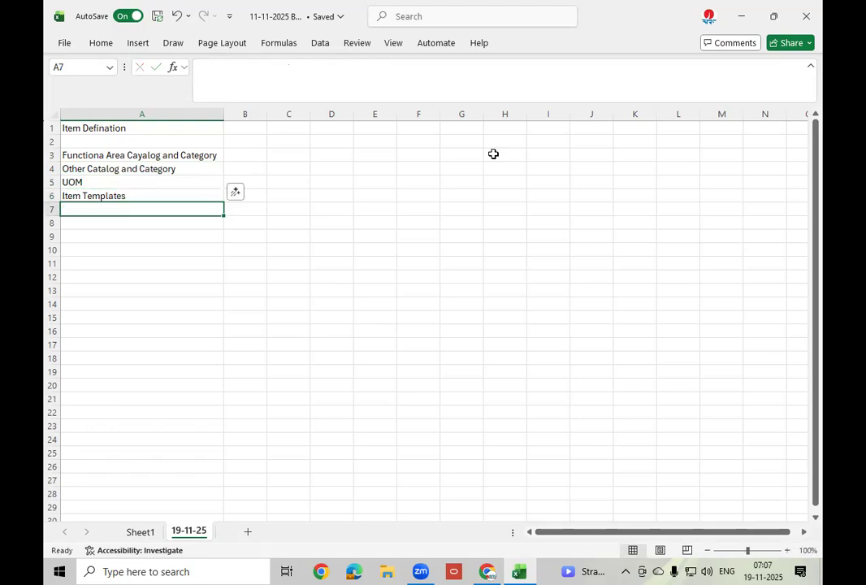
Step: Add "Item Life Cycle Phases" in A7 and "Item Class" in A8
type("Item ")
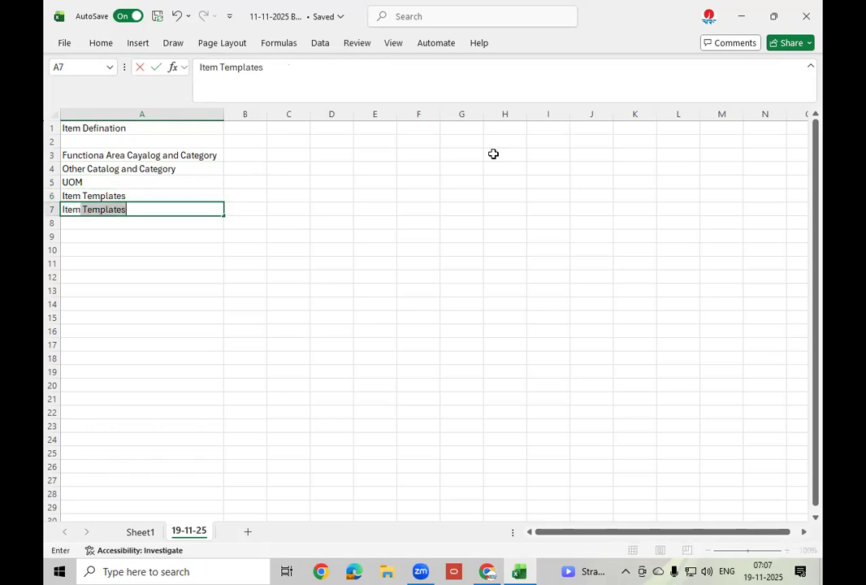
type("Lifw")
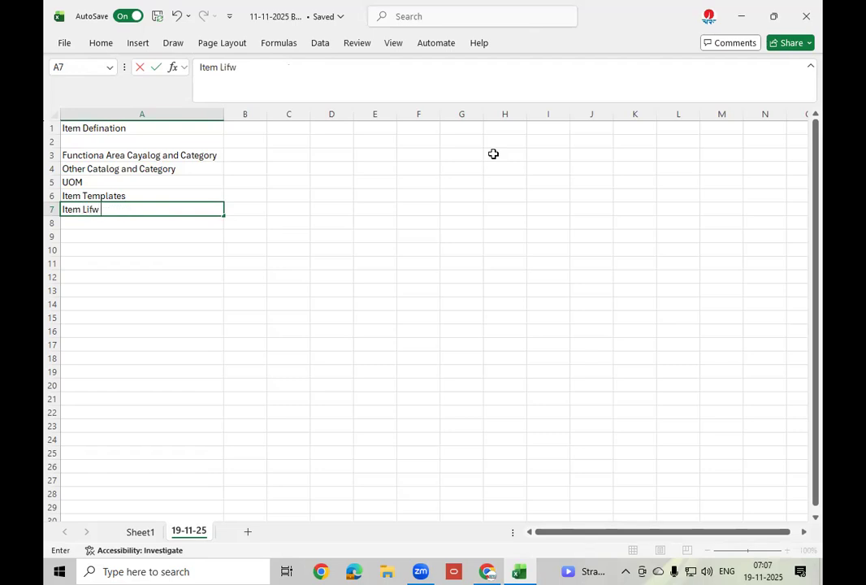
key("BackSpace")
type("e Cycle Phases")
key("Return")
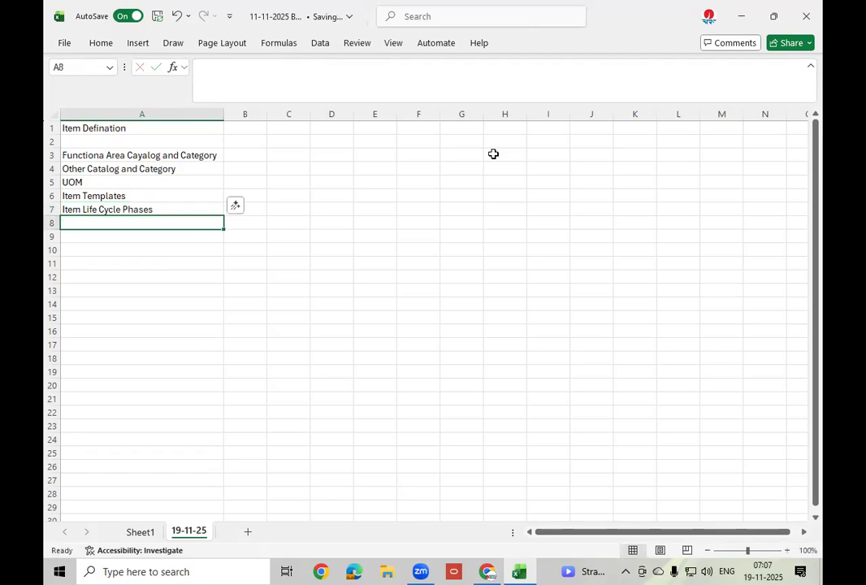
type("Item ")
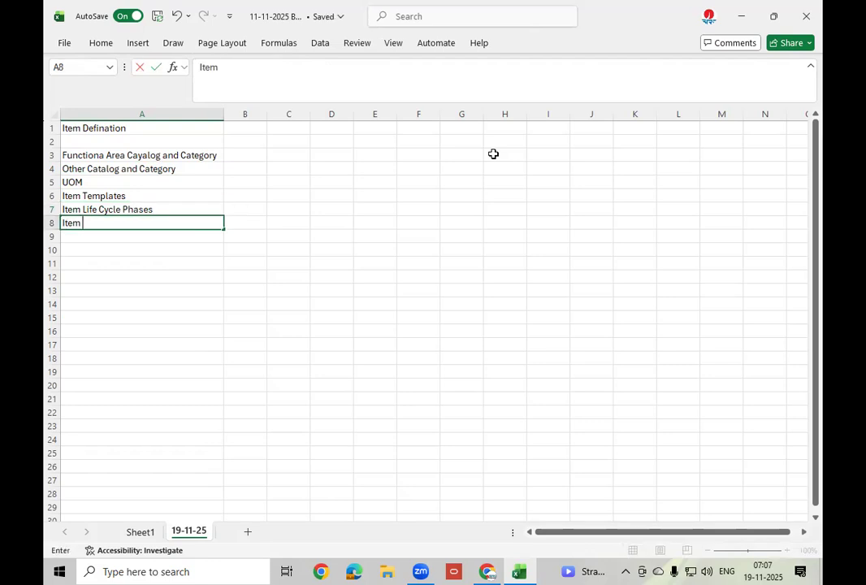
type("Class")
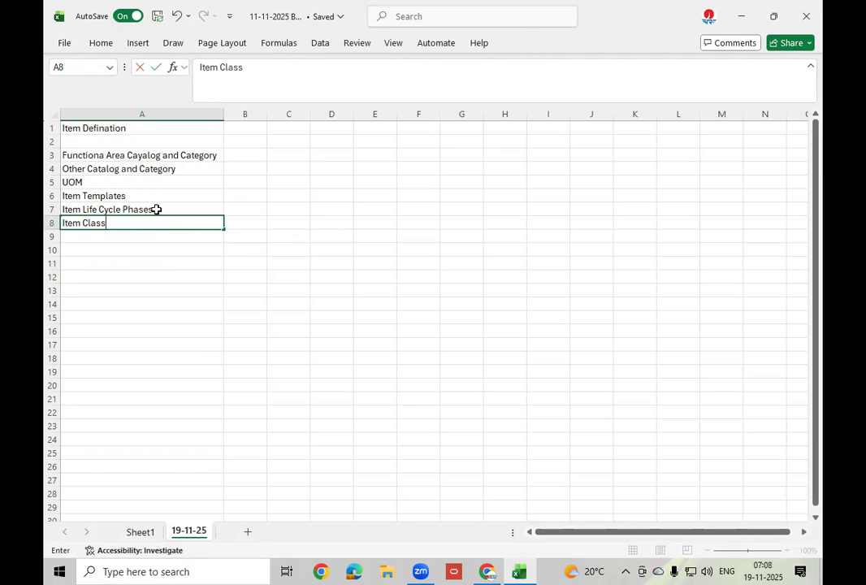
Step: Switch to Oracle Applications Cloud in Chrome and go to Setup and Maintenance
left_click(487, 571)
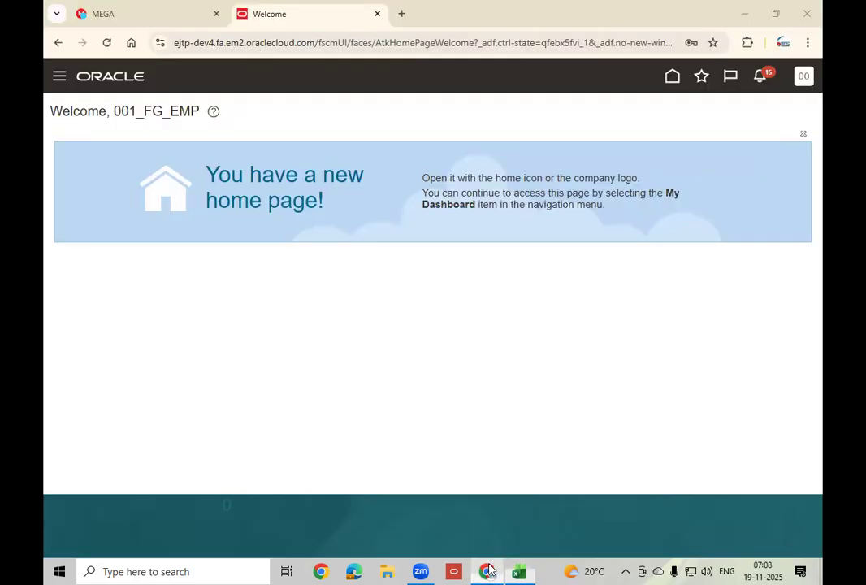
left_click(803, 77)
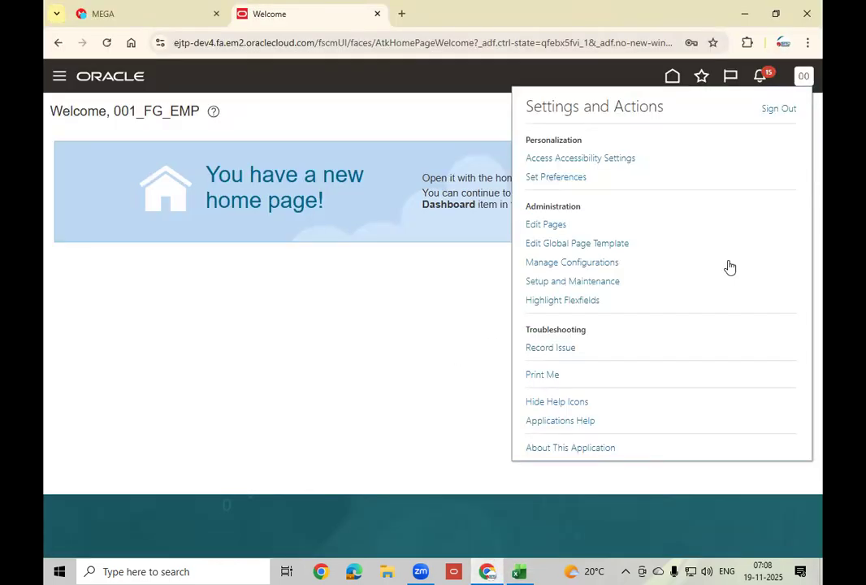
left_click(599, 281)
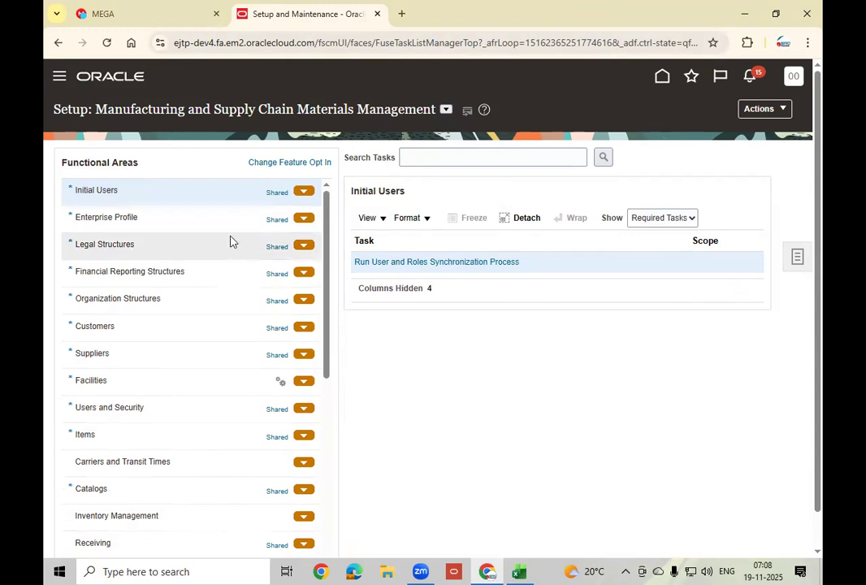
Step: Change the setup offering to Product Management
left_click(447, 109)
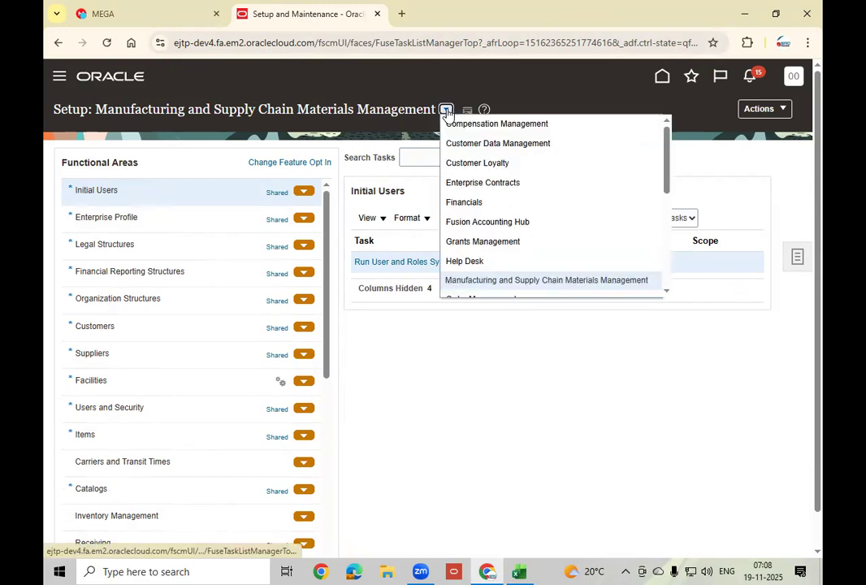
left_click(667, 291)
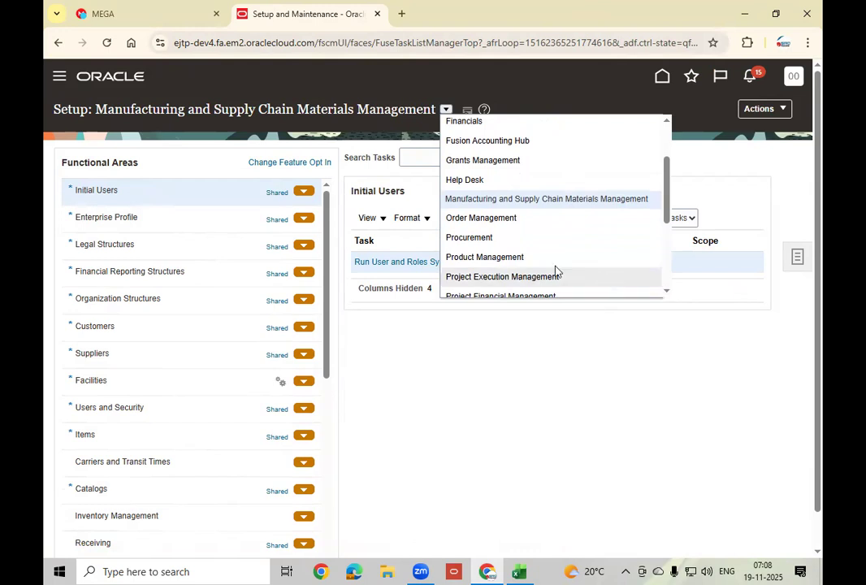
left_click(508, 258)
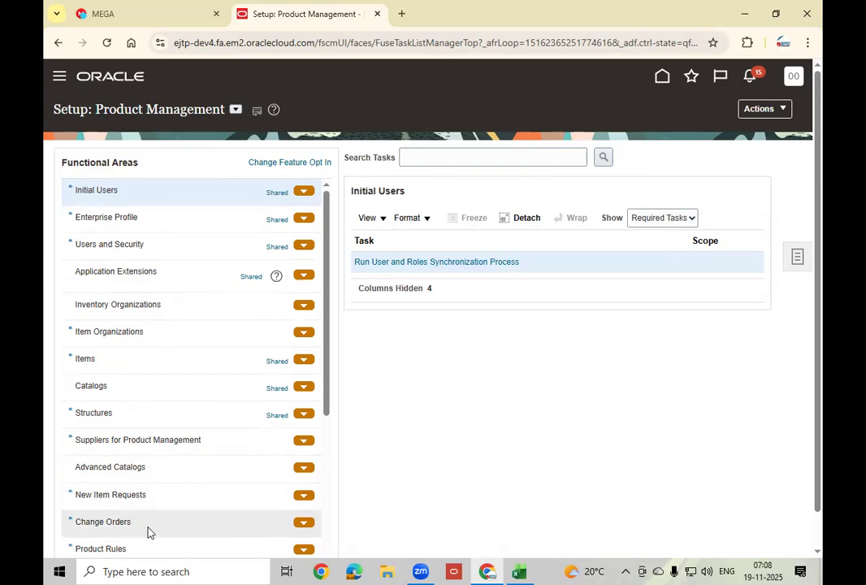
Step: Find the Catalogs functional area and open its Manage Functional Area Catalogs task
scroll(168, 435, "down", 3)
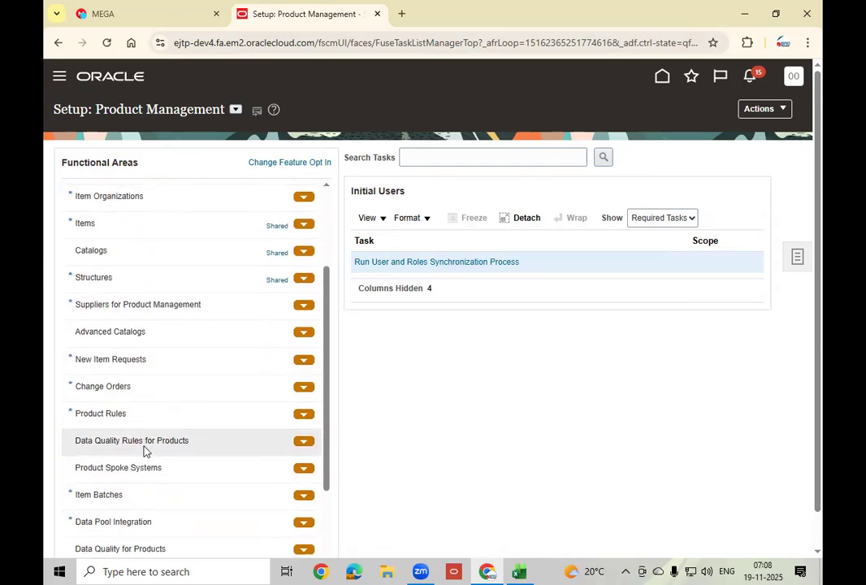
scroll(151, 433, "down", 3)
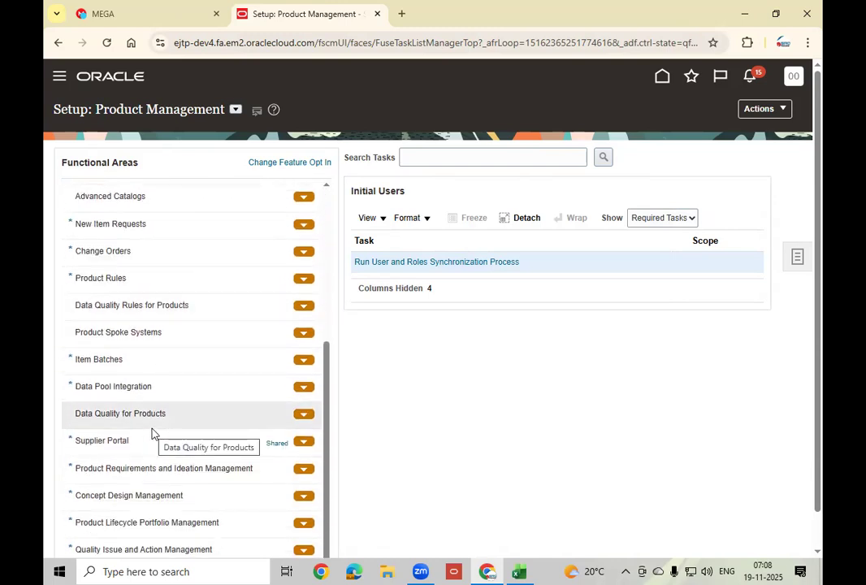
scroll(151, 433, "up", 4)
scroll(151, 432, "up", 1)
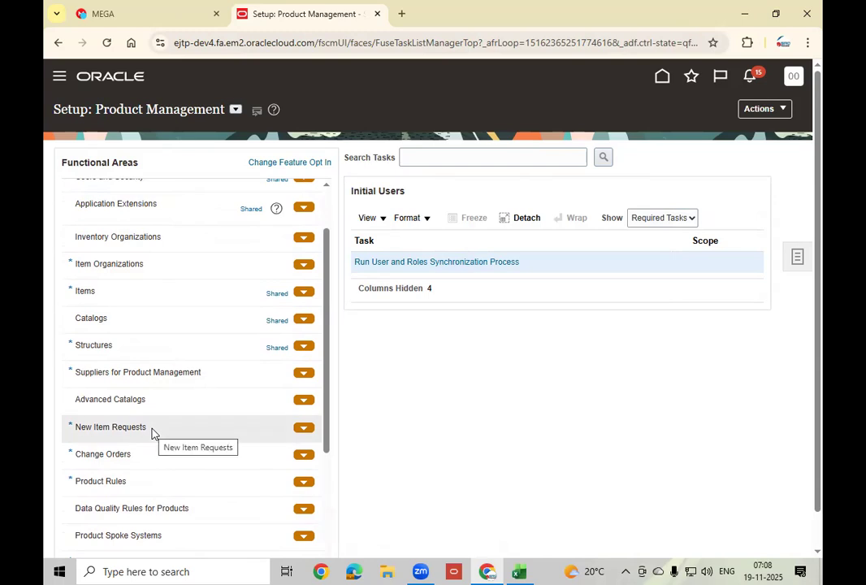
scroll(152, 432, "up", 3)
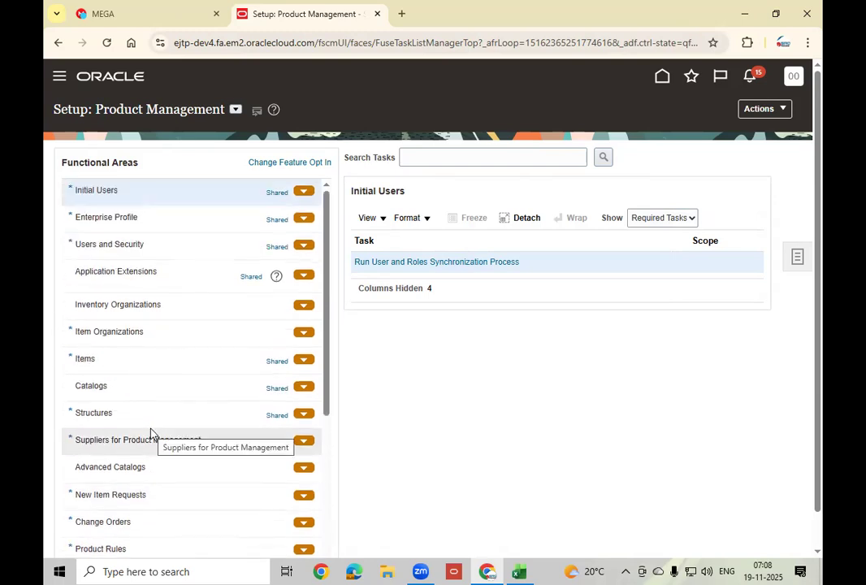
left_click(130, 389)
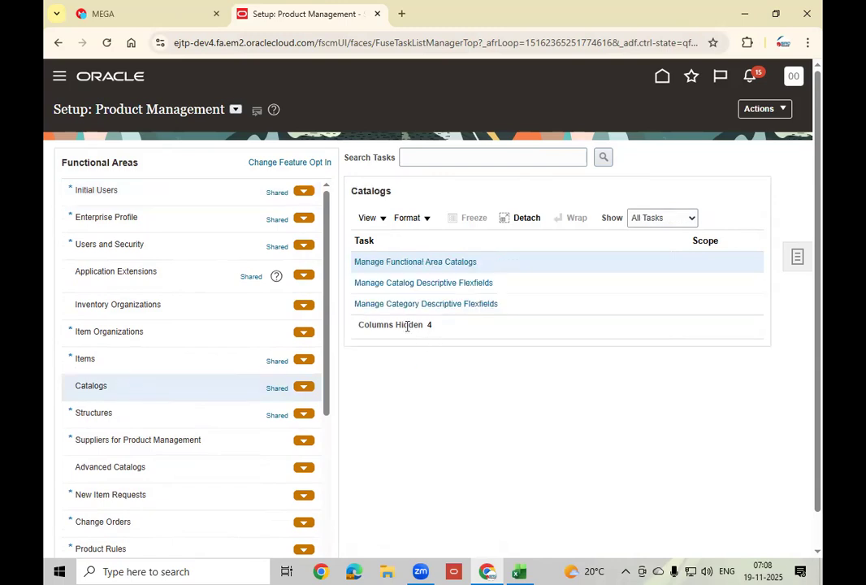
left_click(442, 262)
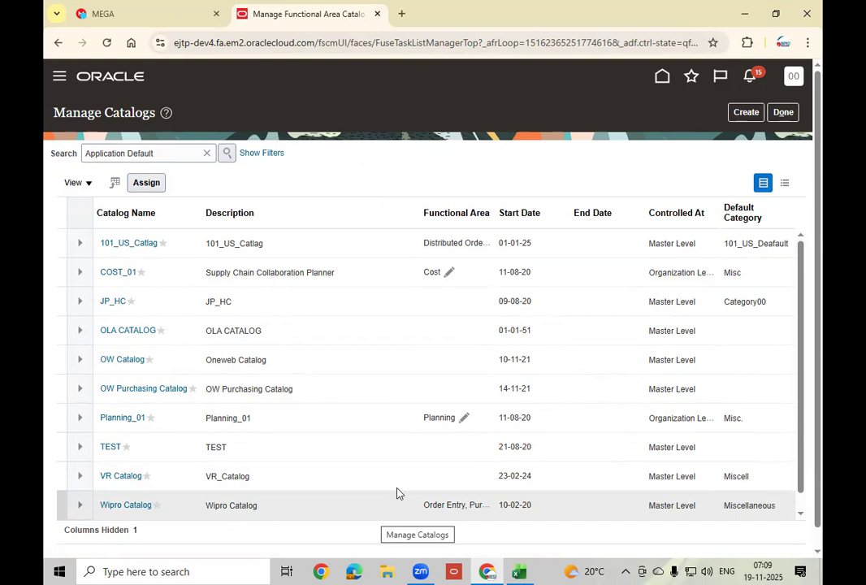
Step: Widen the Functional Area column and review the functional areas assigned to the catalogs through the end of the list
left_click_drag(418, 213, 336, 260)
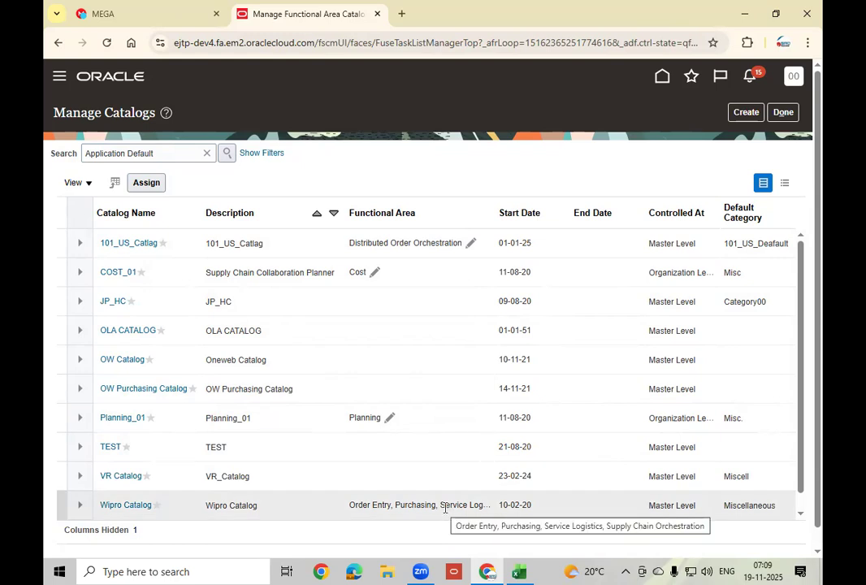
left_click(801, 515)
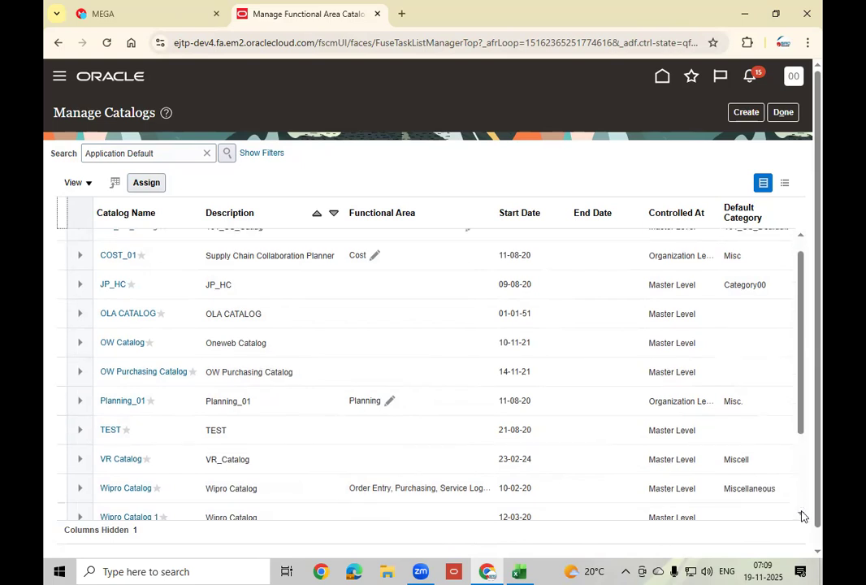
left_click(801, 514)
left_click(801, 514)
left_click(801, 514)
left_click(801, 514)
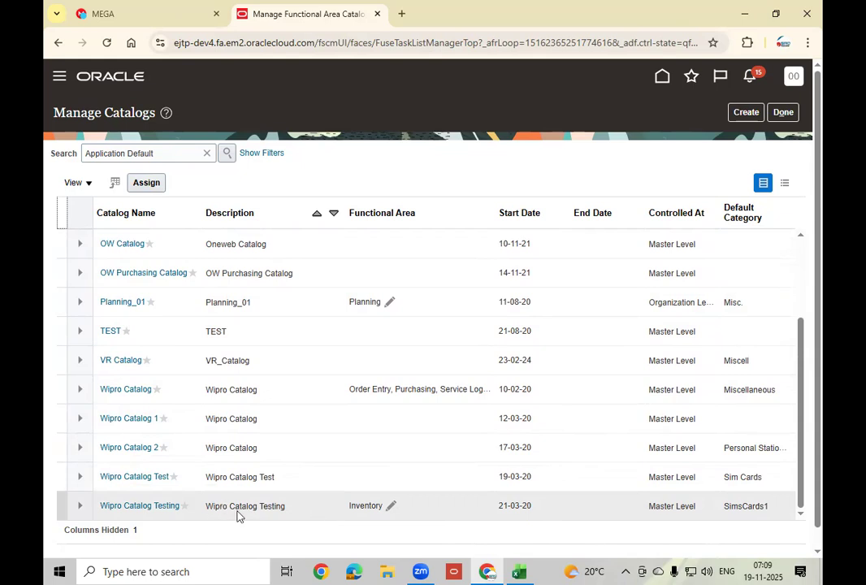
Step: Try to remove the Inventory functional area assignment from Wipro Catalog Testing, and leave the assignment dialog without saving
left_click(390, 506)
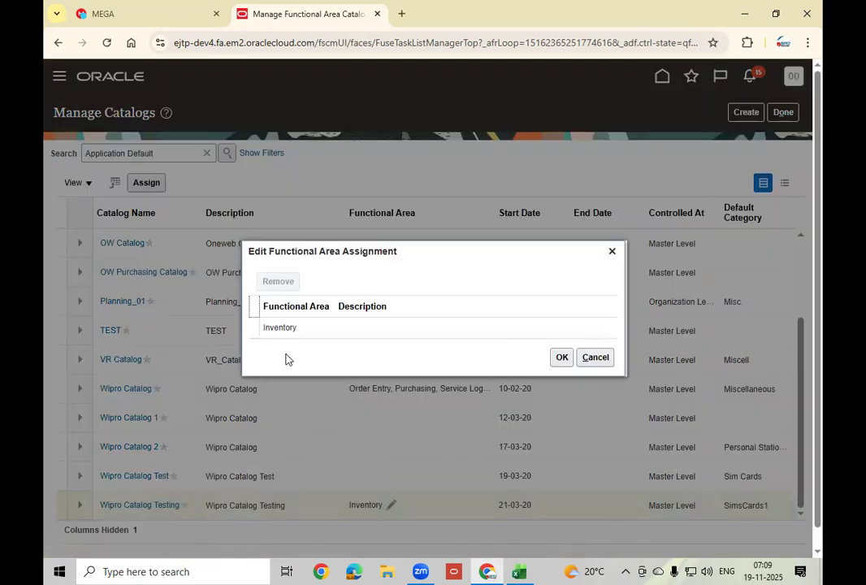
left_click(280, 327)
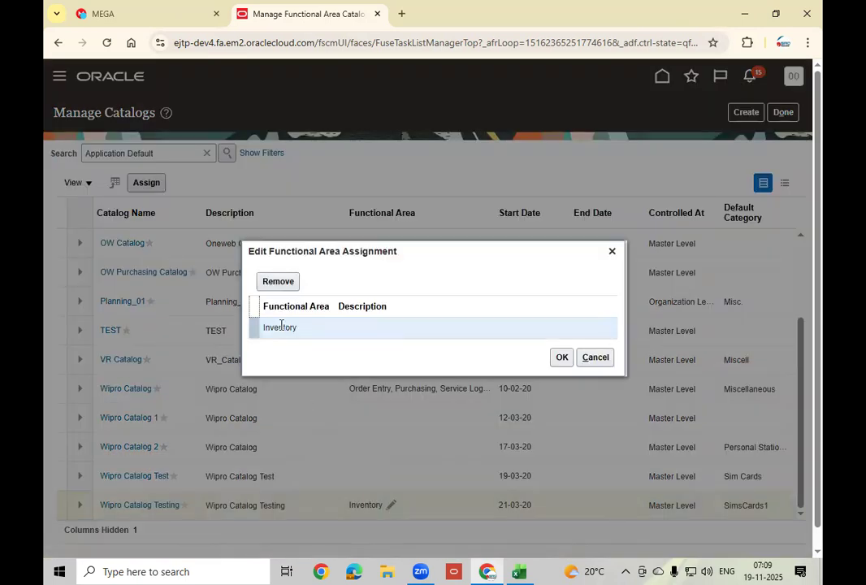
left_click(285, 281)
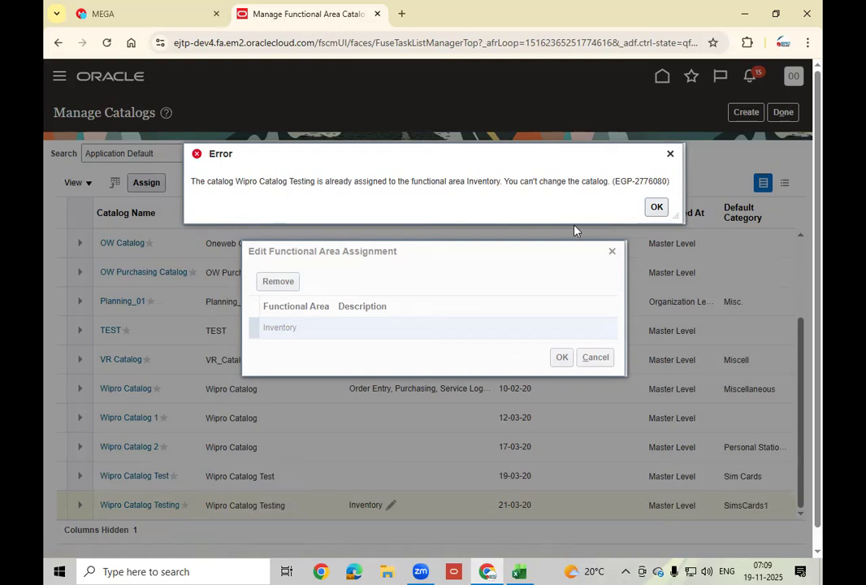
left_click(654, 210)
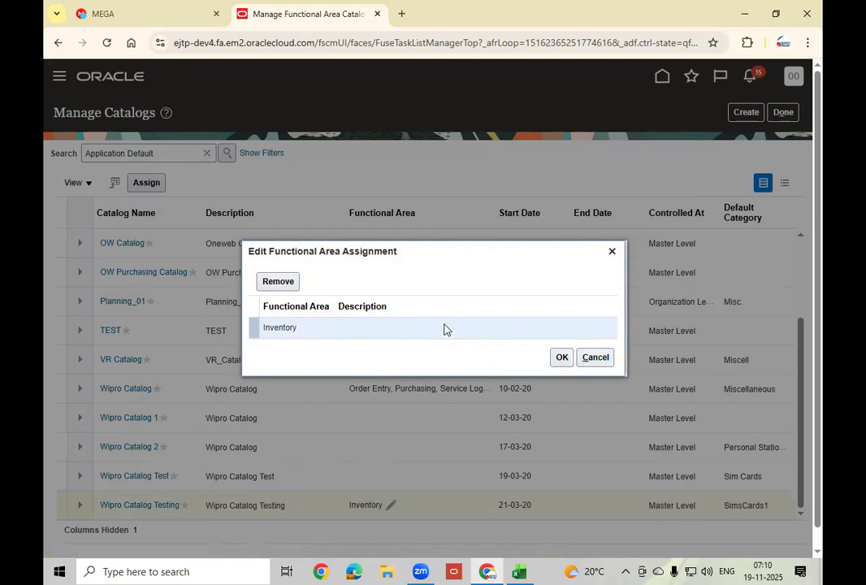
left_click(278, 283)
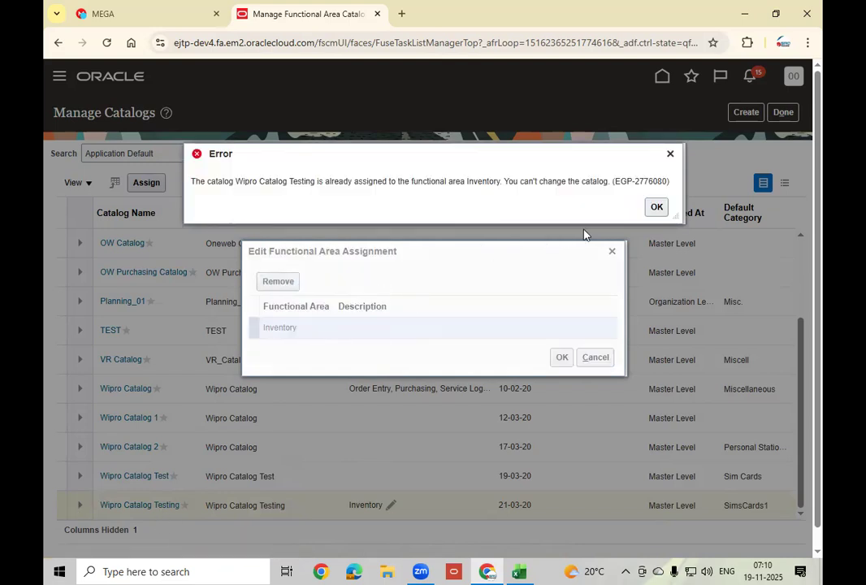
left_click(658, 208)
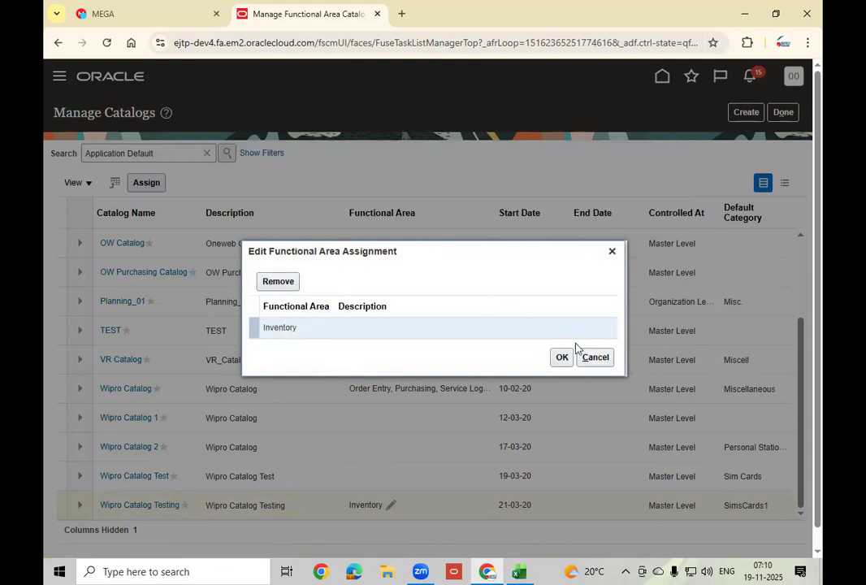
left_click(599, 358)
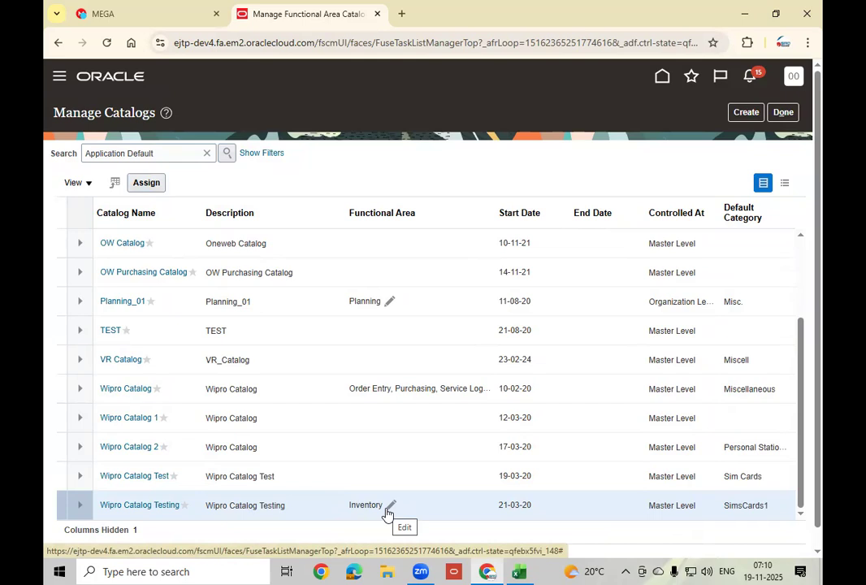
Step: Remove the Distributed Order Orchestration functional area assignment from the 101_US_Catlag catalog
left_click_drag(797, 380, 807, 236)
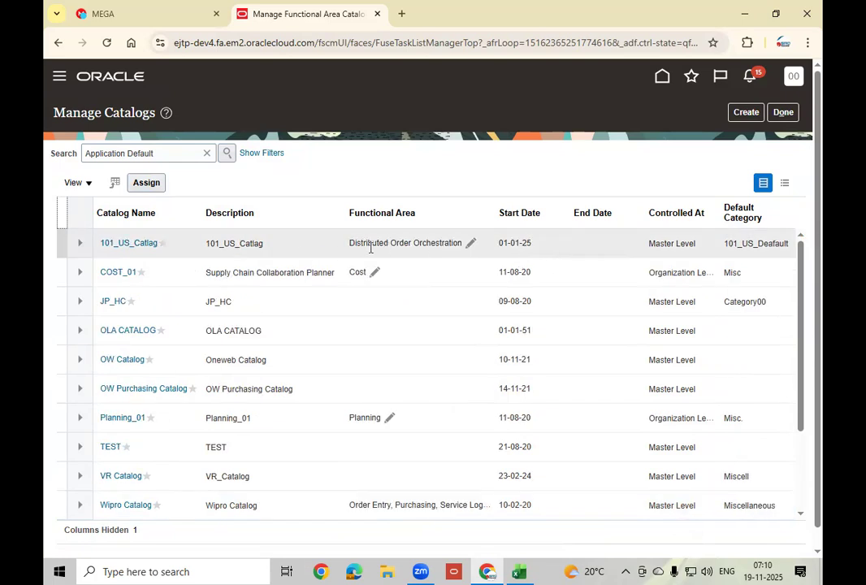
left_click(475, 243)
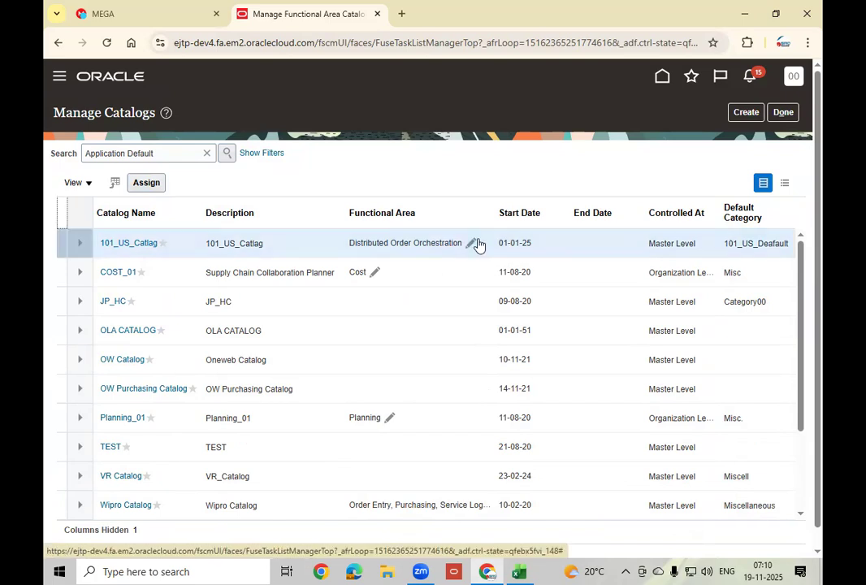
left_click(348, 326)
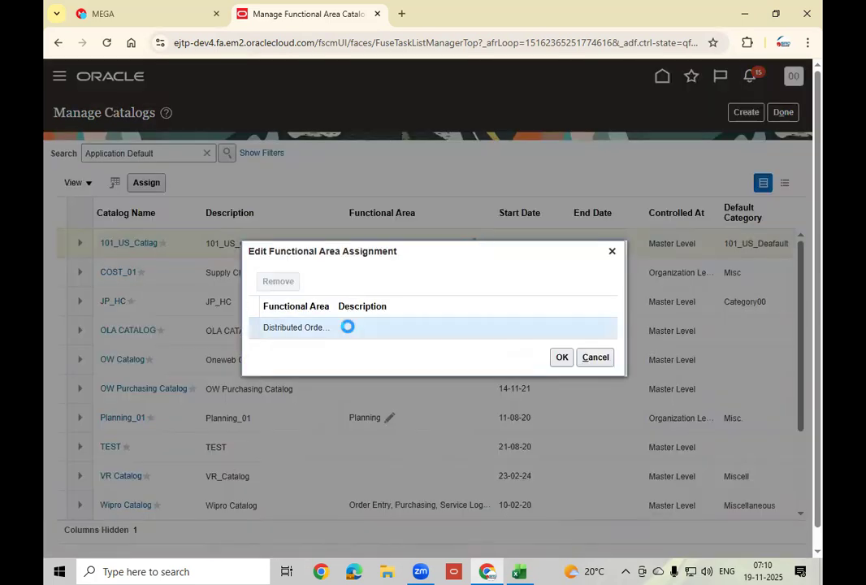
left_click(279, 282)
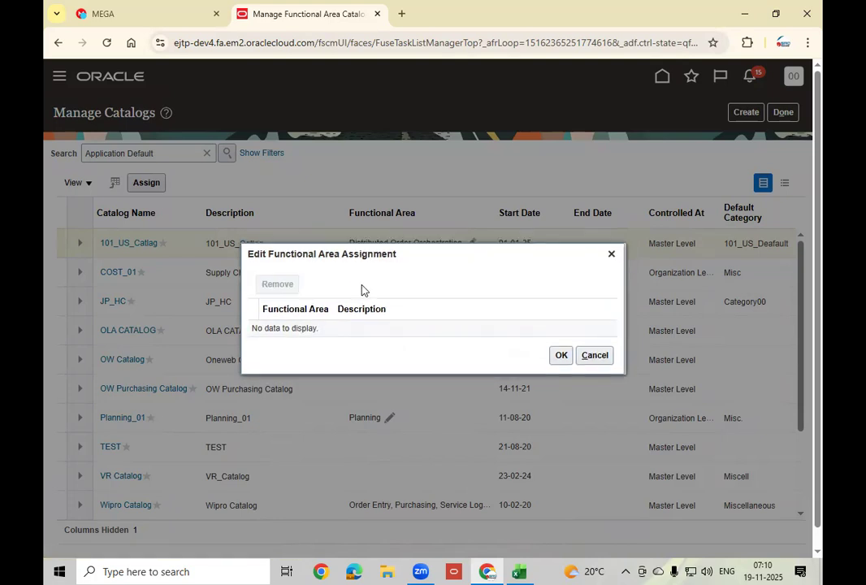
left_click(561, 356)
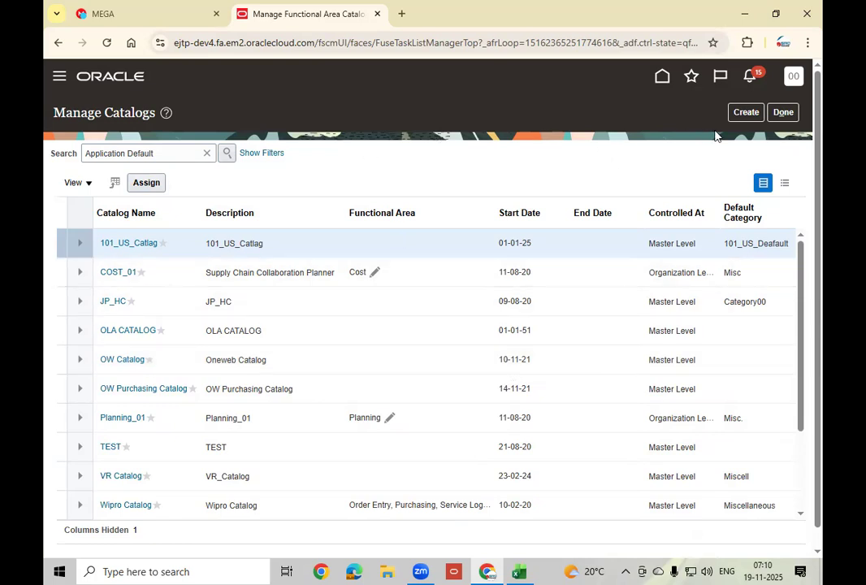
Step: Start creating a new catalog with Distributed Order Orchestration as its functional area
left_click(747, 112)
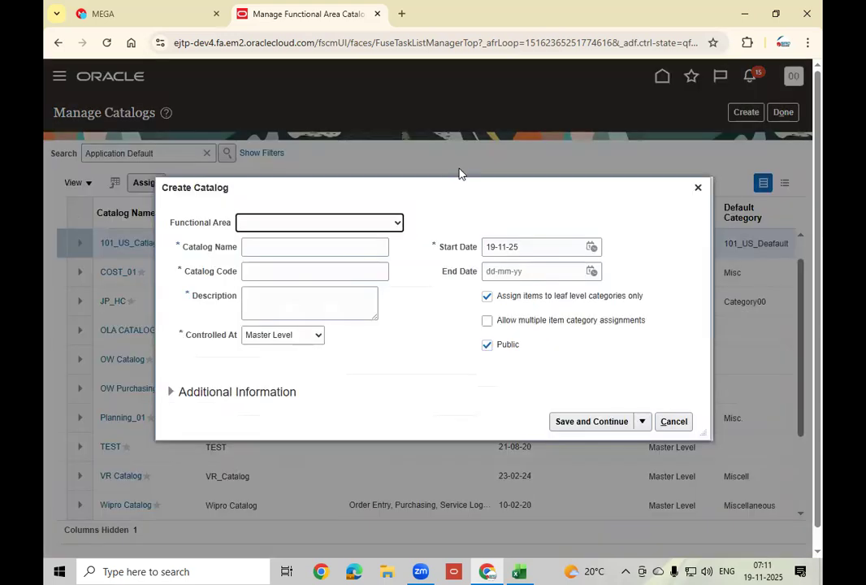
left_click(396, 224)
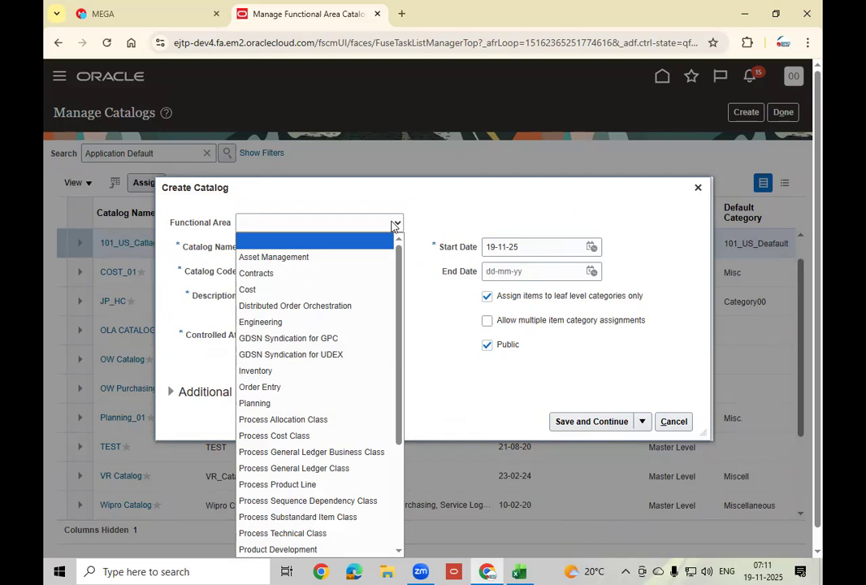
key("o")
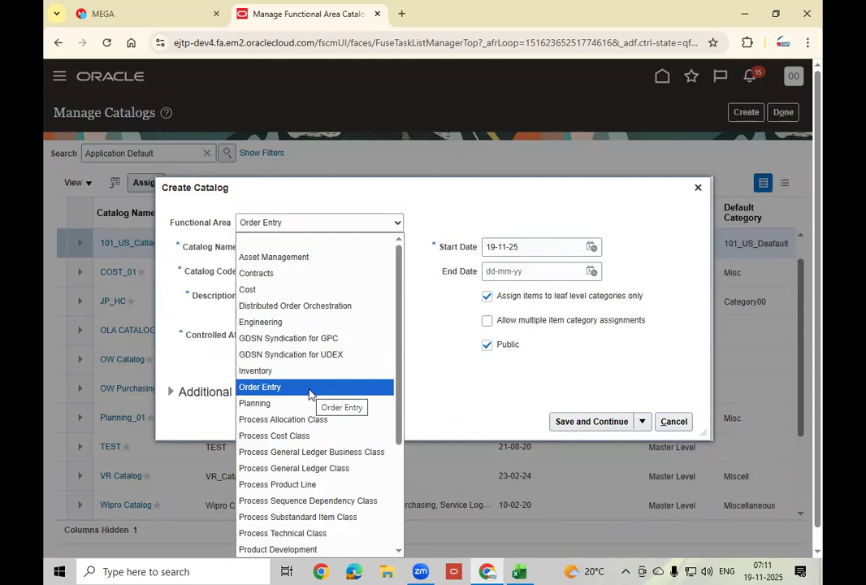
key("d")
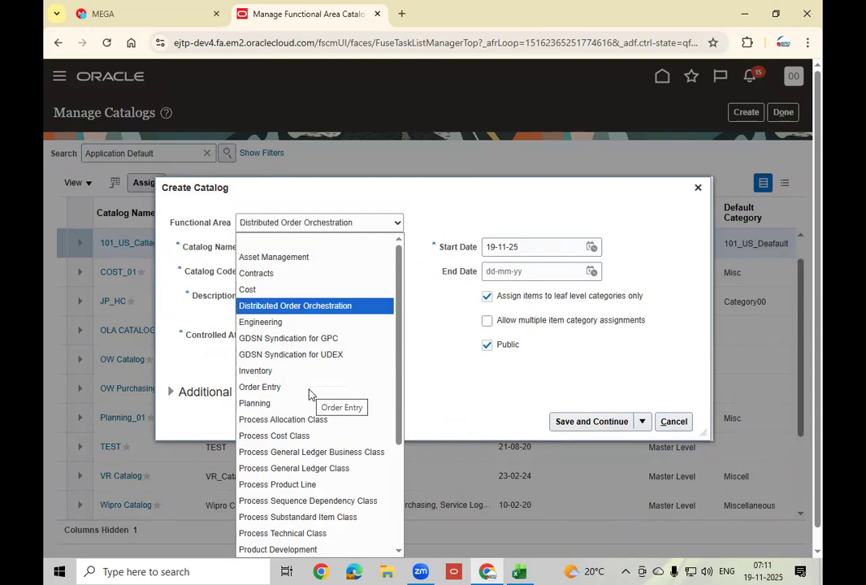
left_click(306, 314)
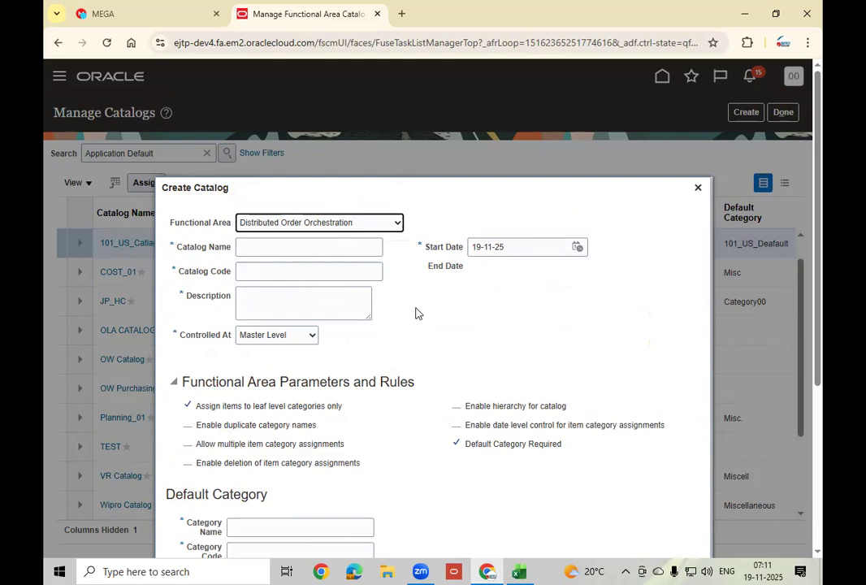
Step: Enter Inventory_Items as the new catalog's name, code and description
left_click(296, 249)
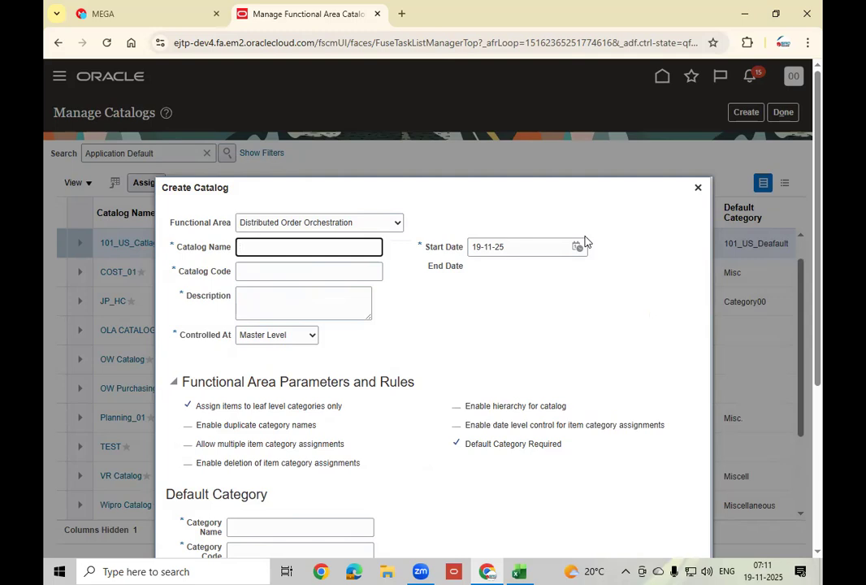
type("Inventory_Items")
key("Tab")
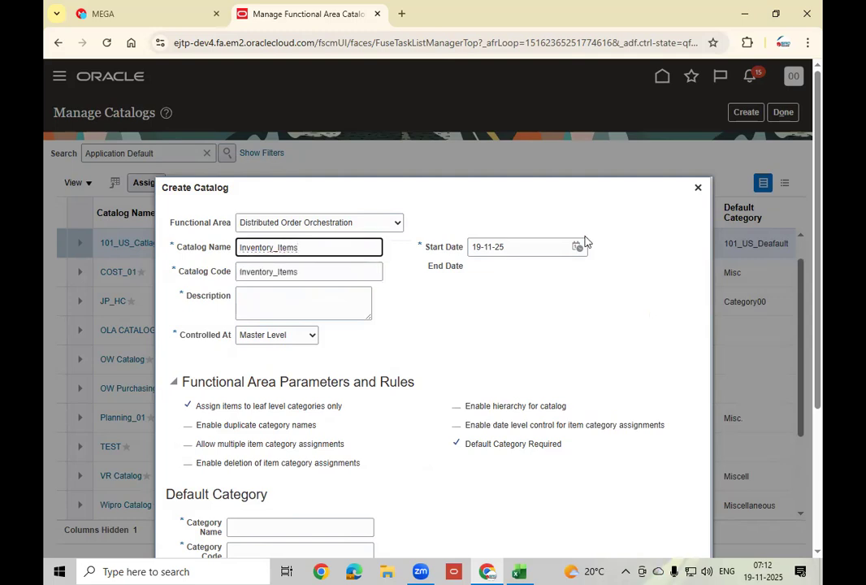
double_click(319, 247)
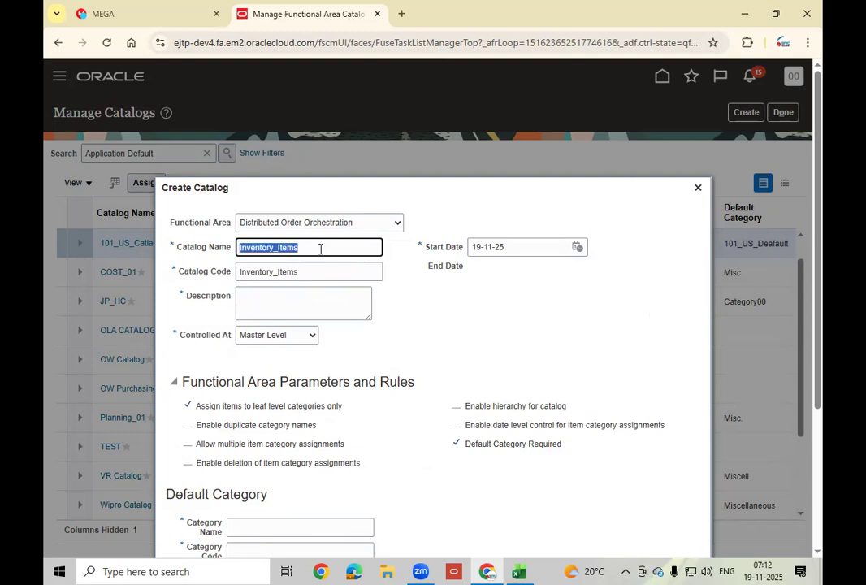
left_click(304, 309)
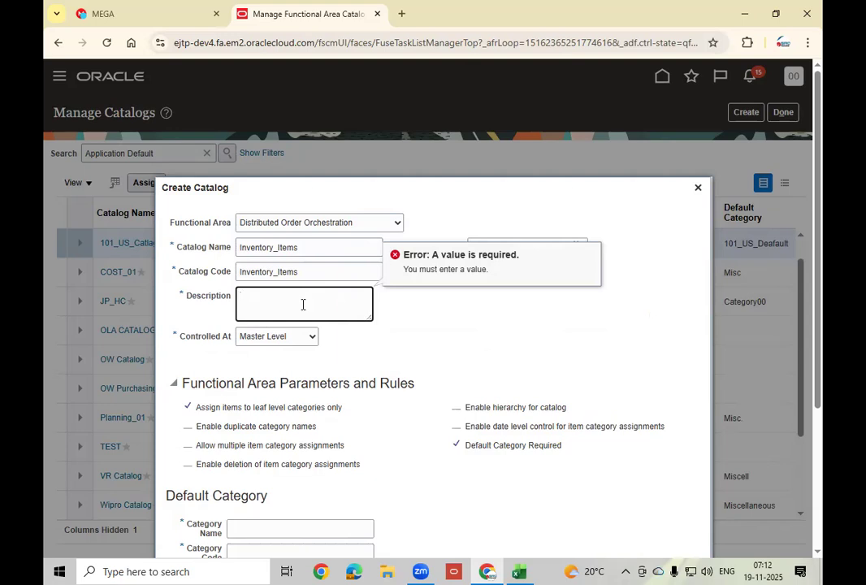
double_click(305, 250)
key("ctrl+c")
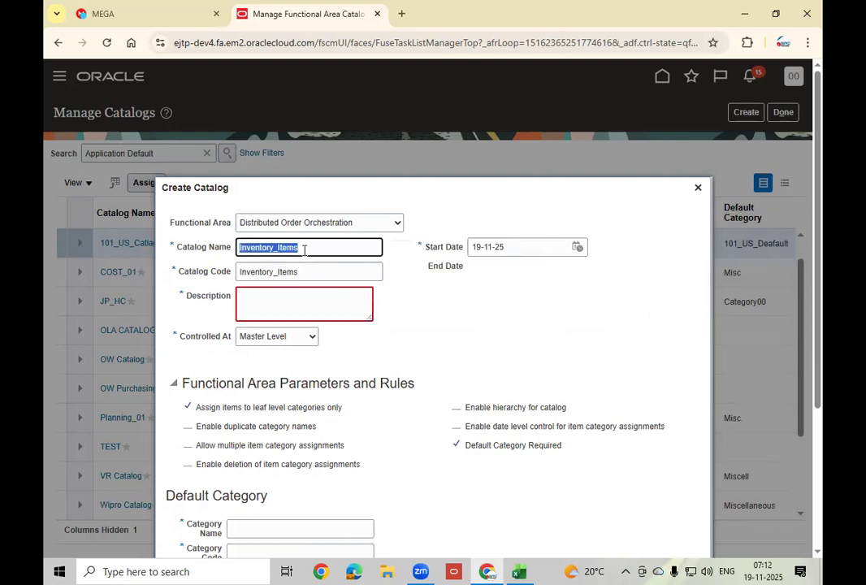
left_click(294, 304)
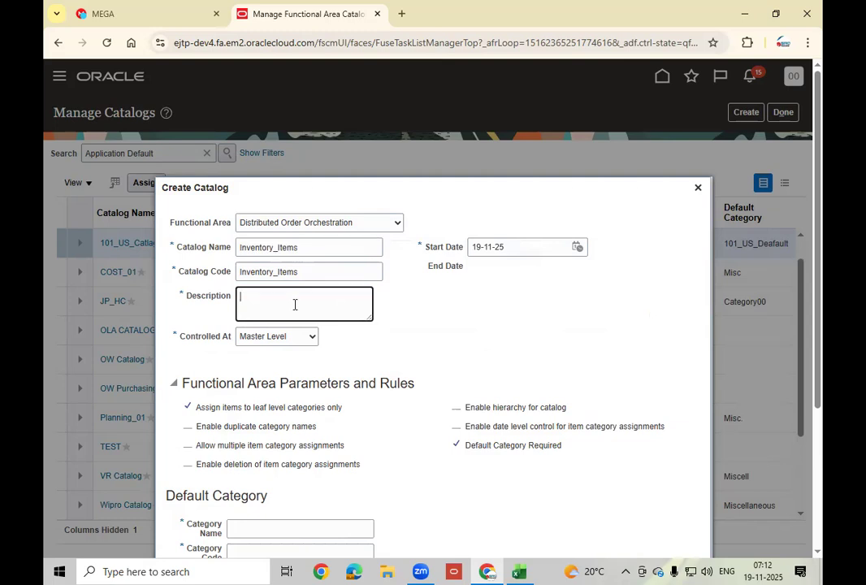
key("ctrl+v")
left_click(442, 330)
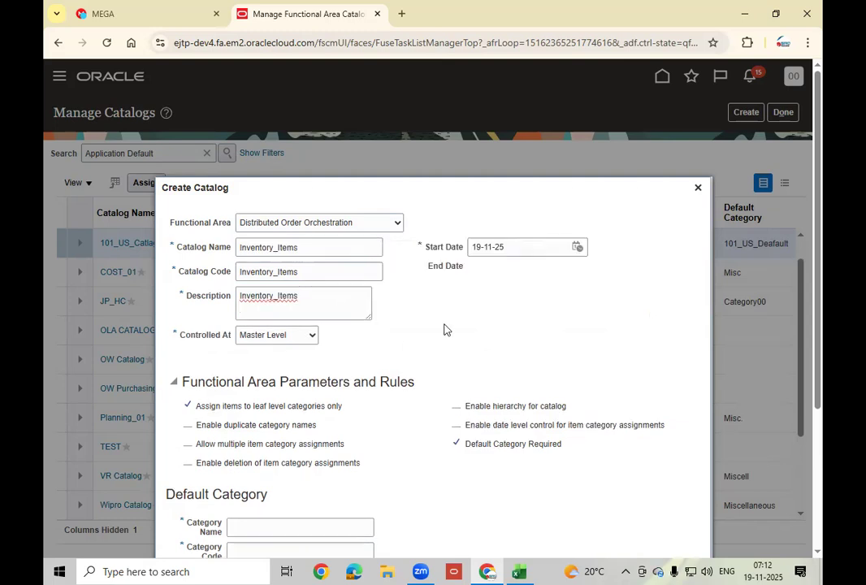
left_click(336, 312)
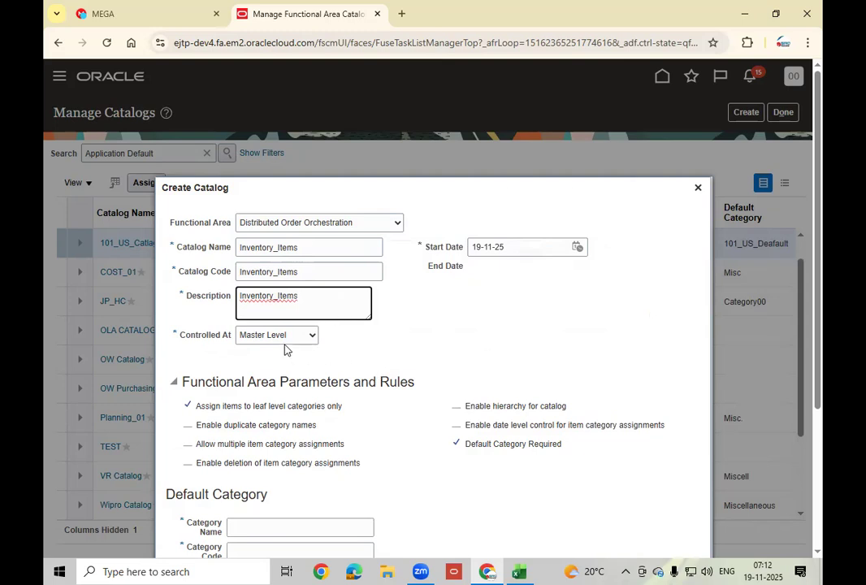
Step: Enter MISC_MISC as the default category's name and code
scroll(433, 330, "down", 2)
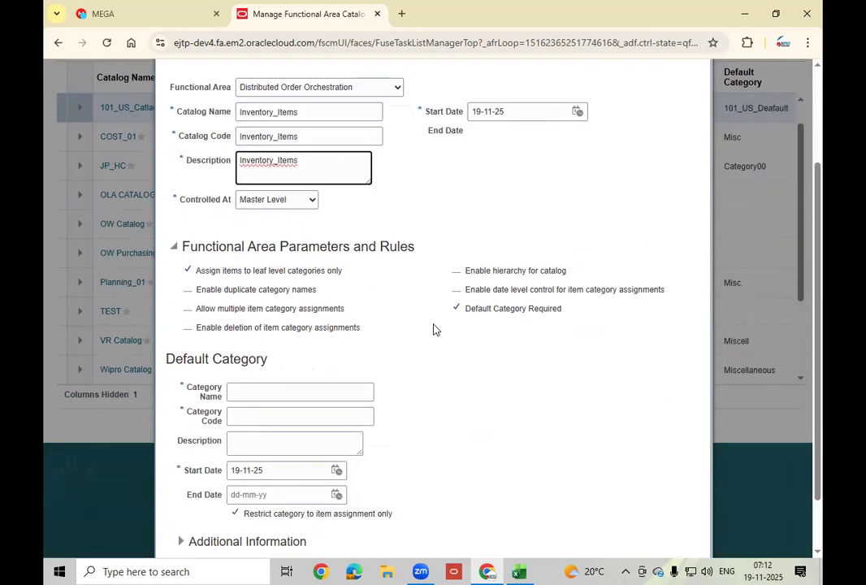
left_click(277, 395)
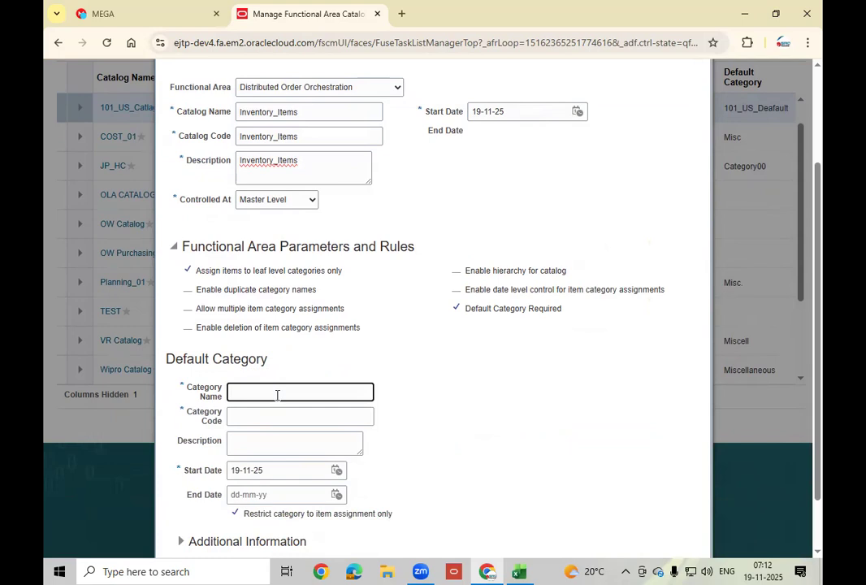
type("MISC_MISC")
key("Tab")
key("Tab")
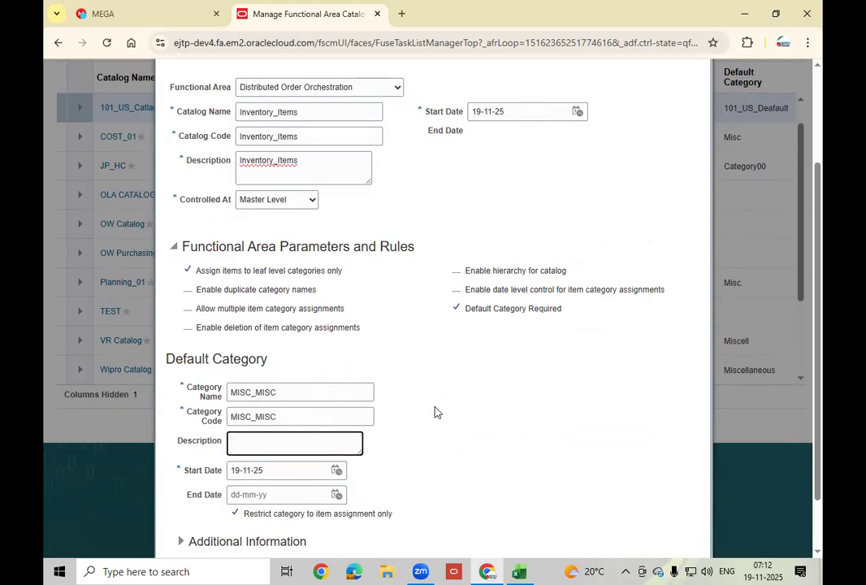
key("shift+Tab")
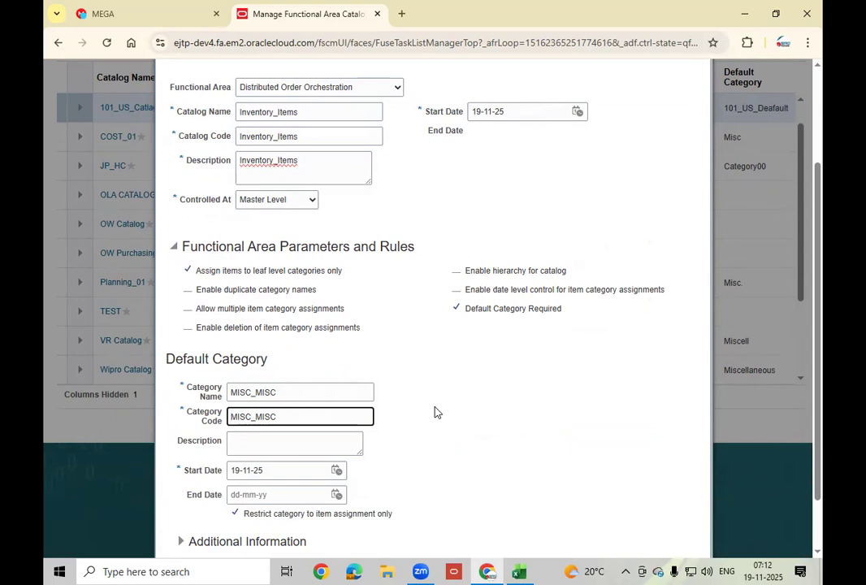
Step: Replace the default category's name with INV_ITEMS
left_click(308, 398)
double_click(308, 399)
key("Tab")
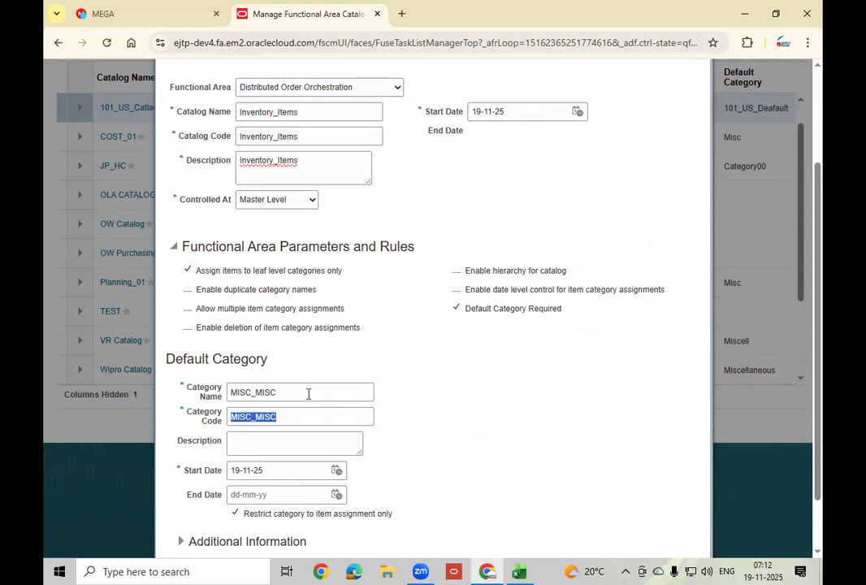
key("shift+Tab")
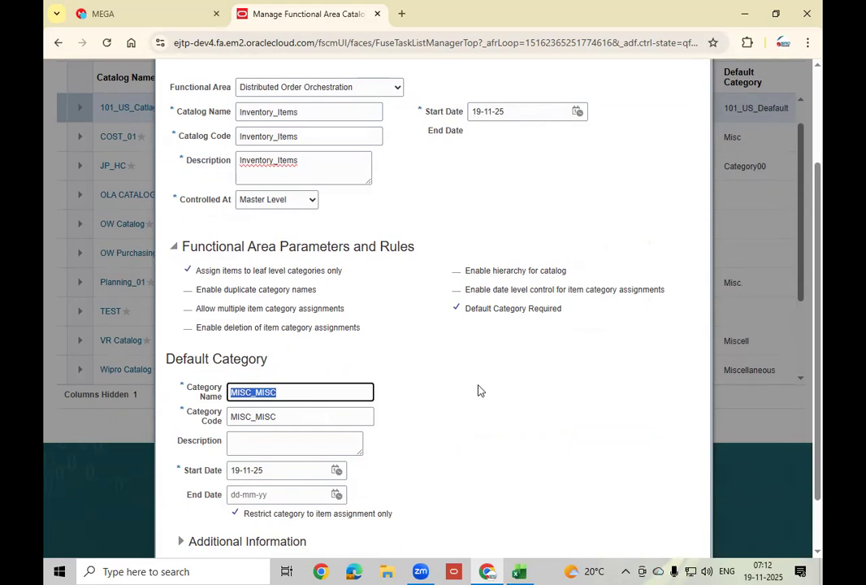
key("BackSpace")
type("INV_ITEMS")
key("Tab")
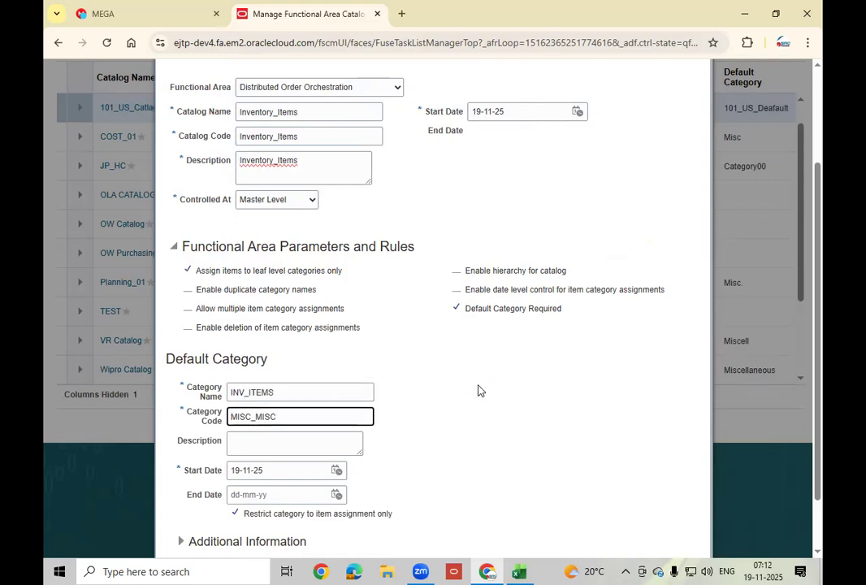
key("shift+Tab")
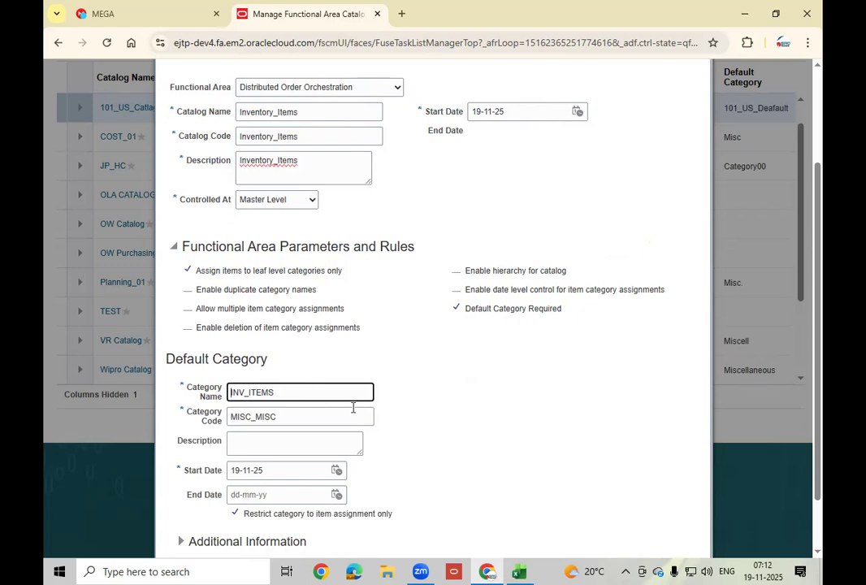
Step: Copy the default category name INV_ITEMS into its category code and description
double_click(295, 394)
key("ctrl+c")
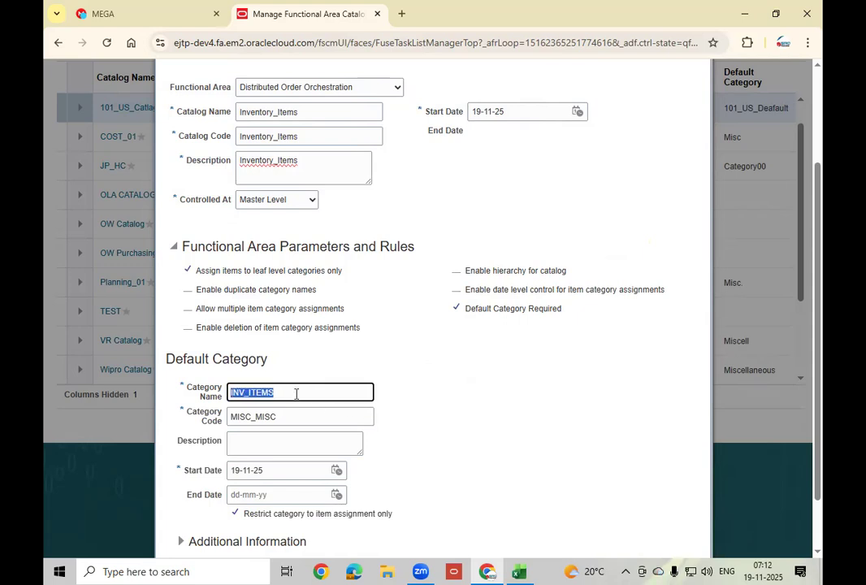
key("Tab")
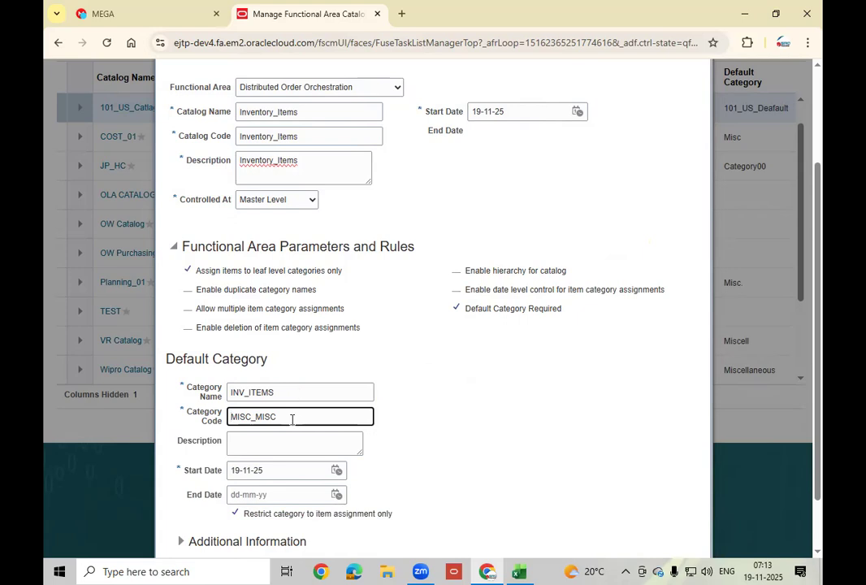
key("BackSpace")
key("BackSpace")
key("BackSpace")
key("BackSpace")
key("BackSpace")
key("BackSpace")
key("BackSpace")
key("ctrl+v")
key("Tab")
key("ctrl+v")
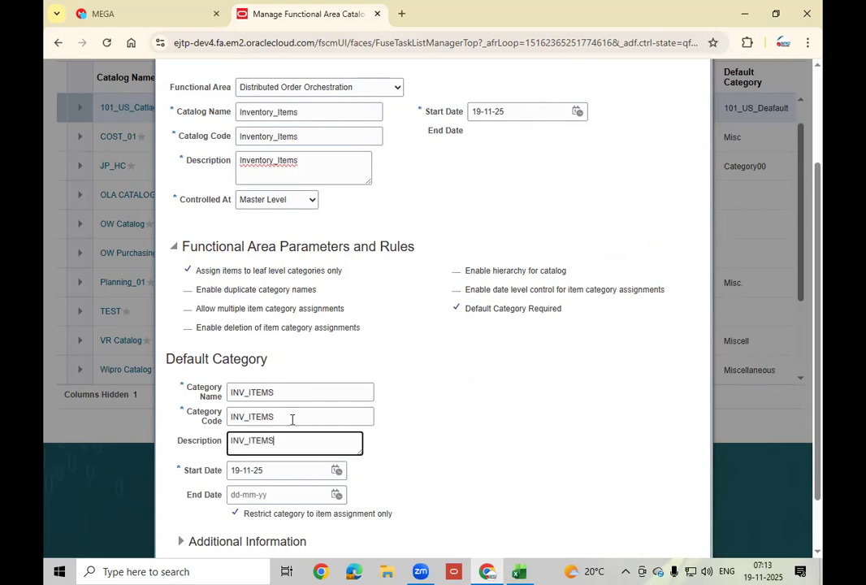
Step: Check the completed catalog form, save and close it, and look for Inventory_Items in the catalog list
left_click(512, 466)
scroll(512, 465, "up", 3)
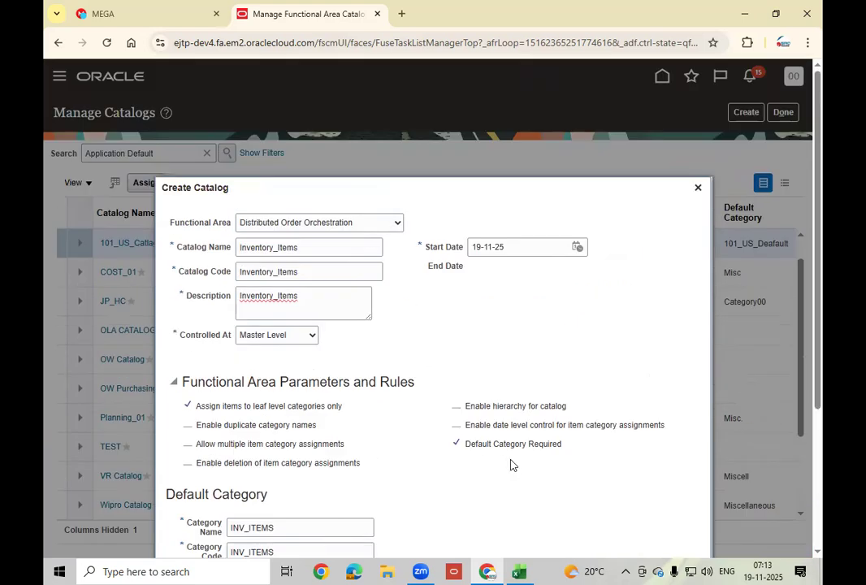
scroll(511, 465, "down", 3)
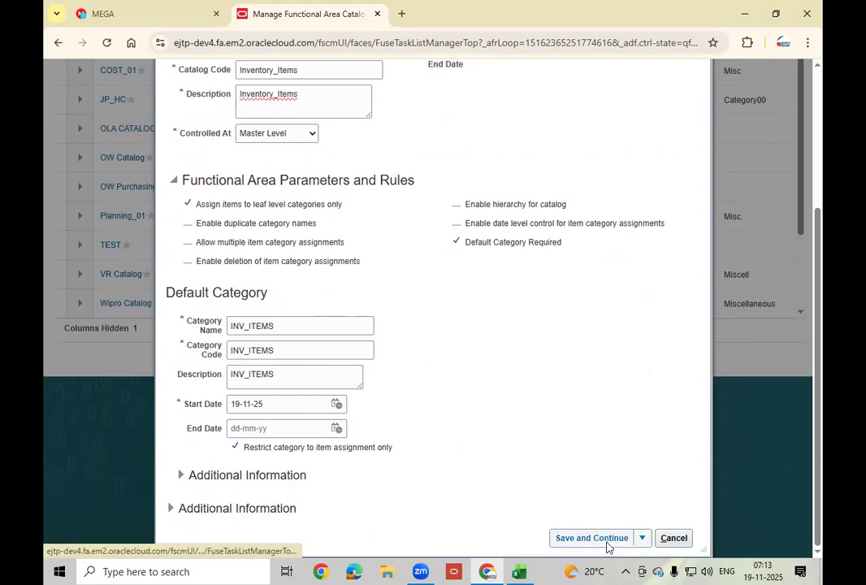
left_click(641, 539)
left_click(616, 514)
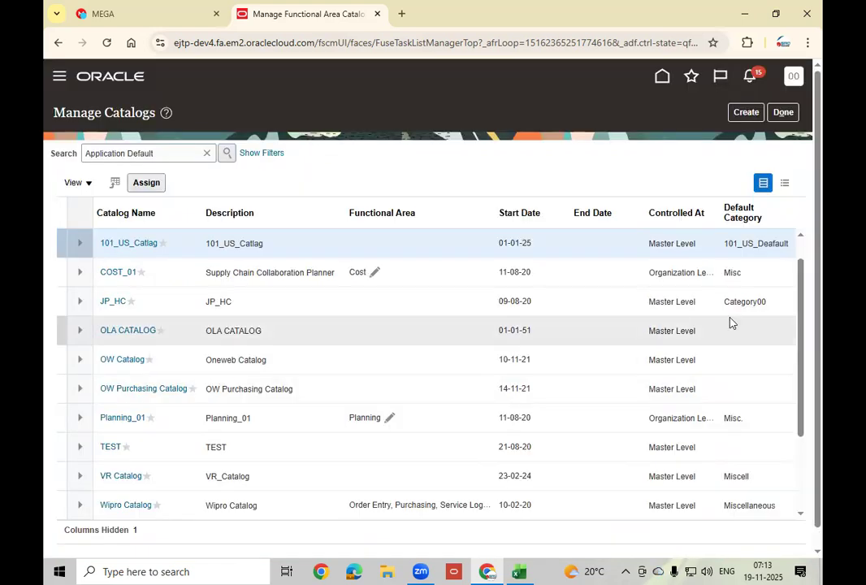
left_click_drag(801, 310, 802, 398)
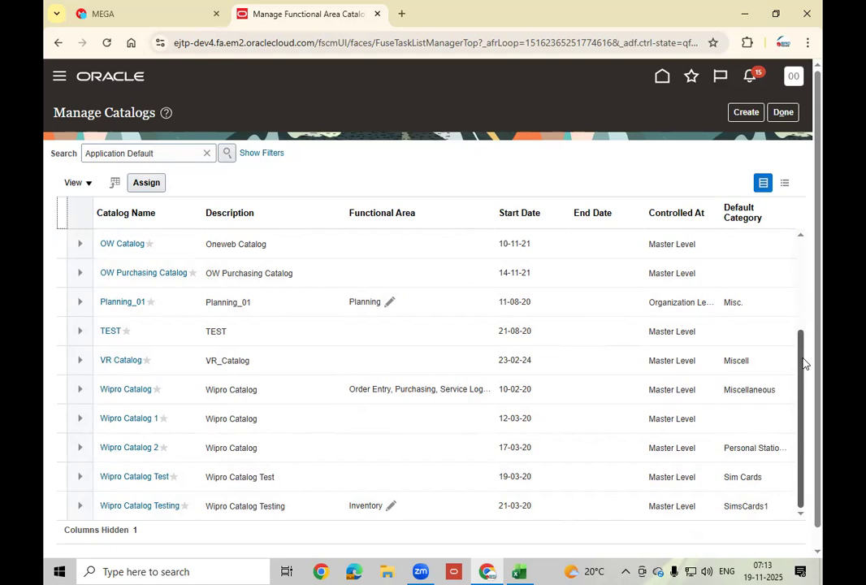
left_click_drag(802, 362, 800, 224)
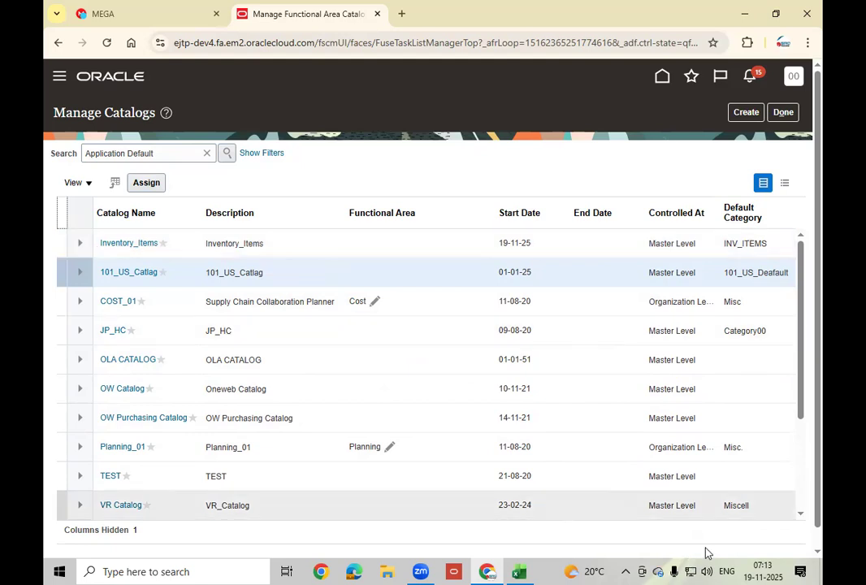
Step: Try to remove the Inventory functional area from Wipro Catalog Testing at the end of the list, and cancel the assignment dialog
left_click_drag(802, 381, 803, 469)
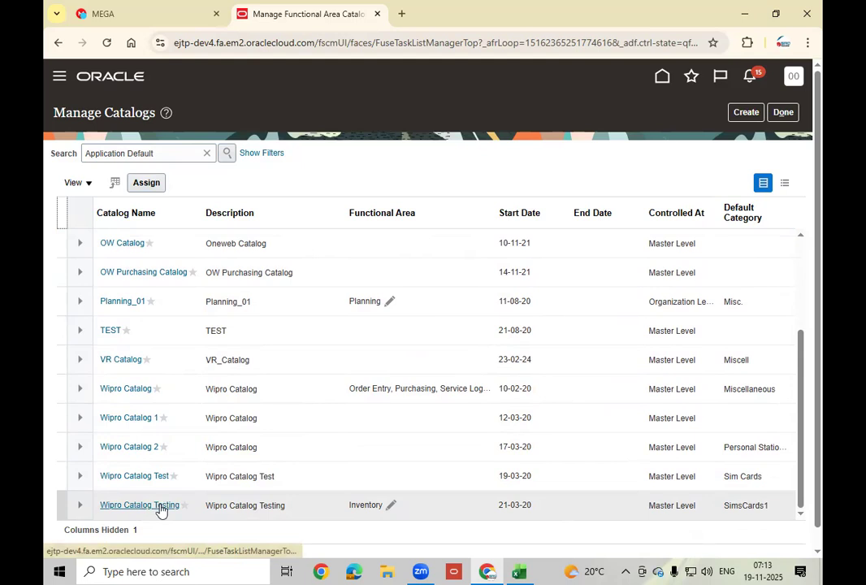
left_click(390, 506)
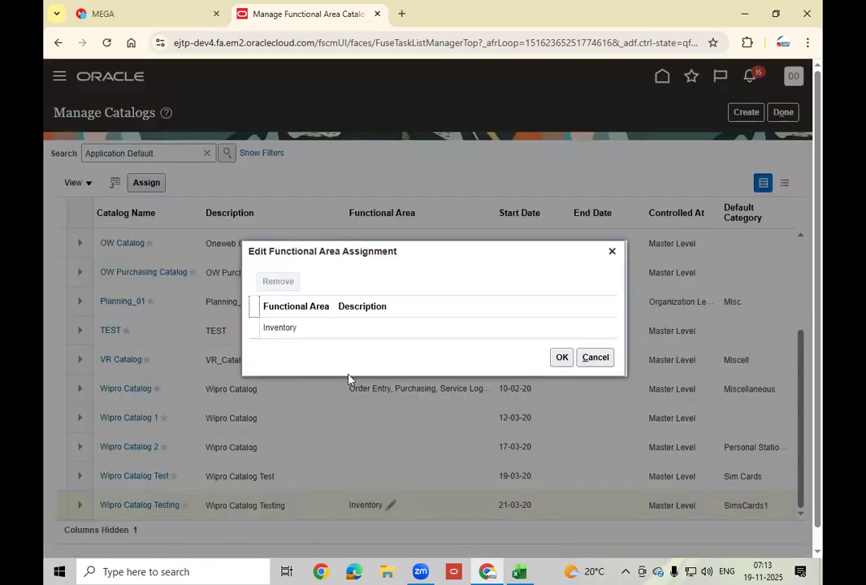
left_click(310, 328)
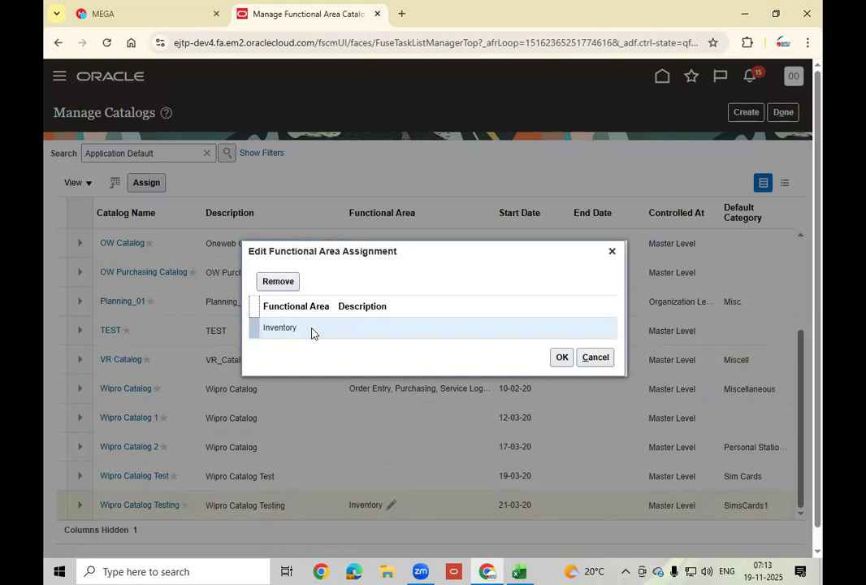
left_click(277, 282)
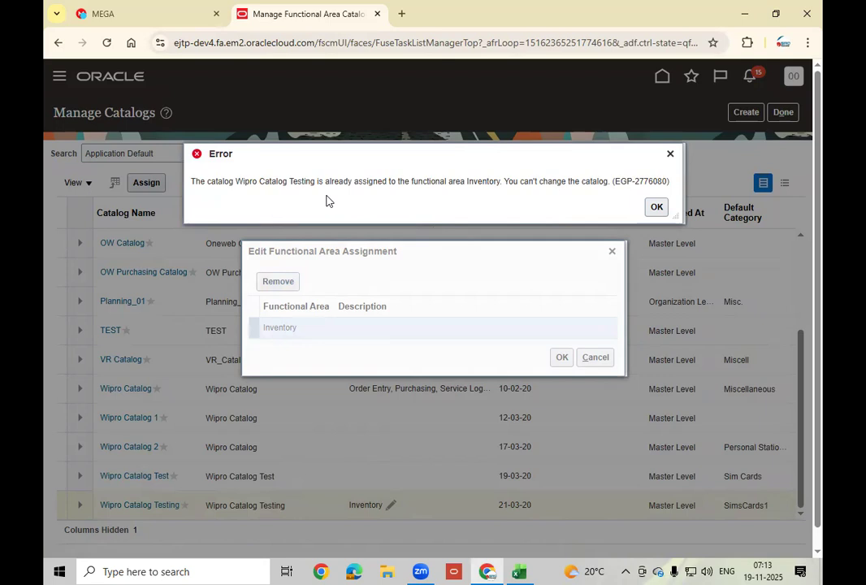
left_click(656, 207)
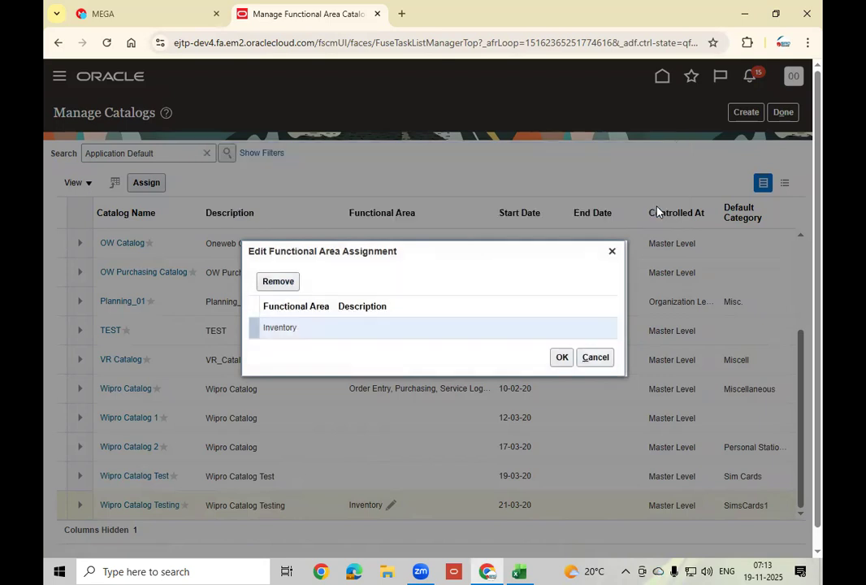
left_click(597, 358)
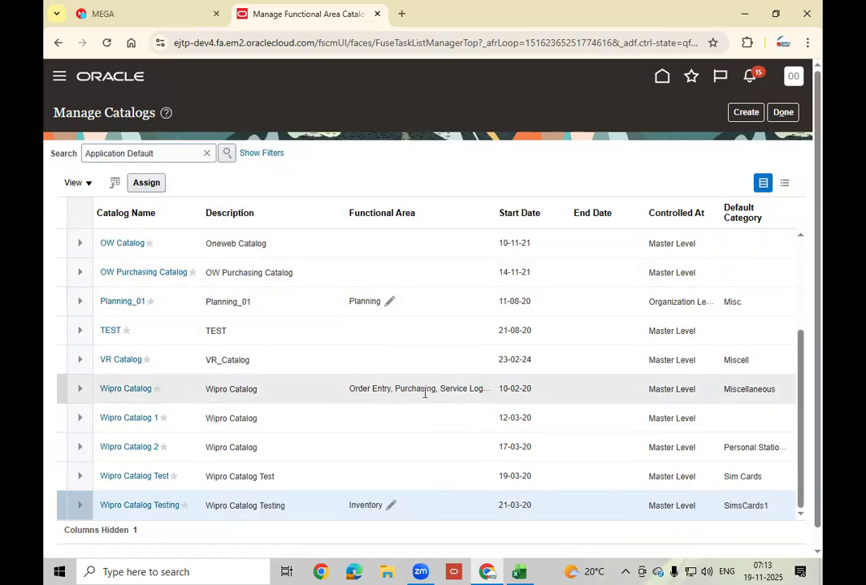
Step: Select Wipro Catalog and widen the Functional Area column to read its assigned functional areas
left_click(429, 391)
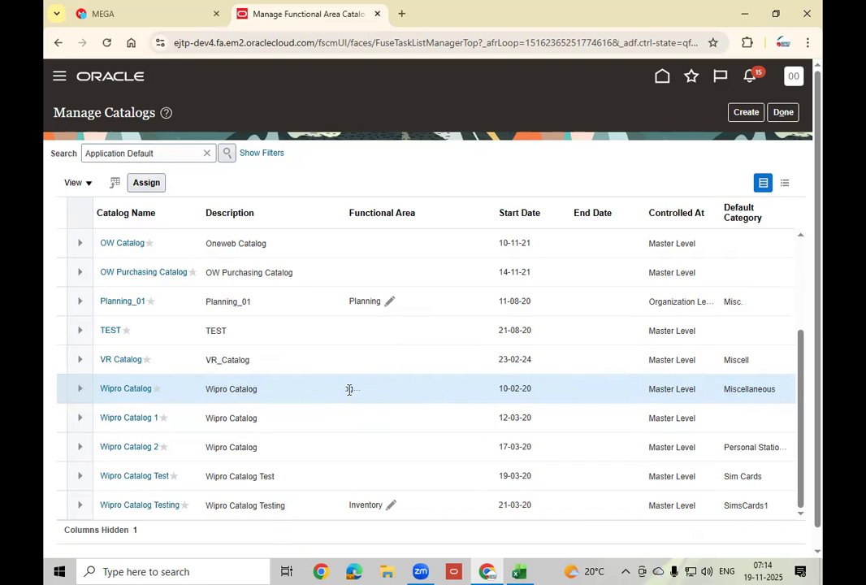
left_click(299, 356)
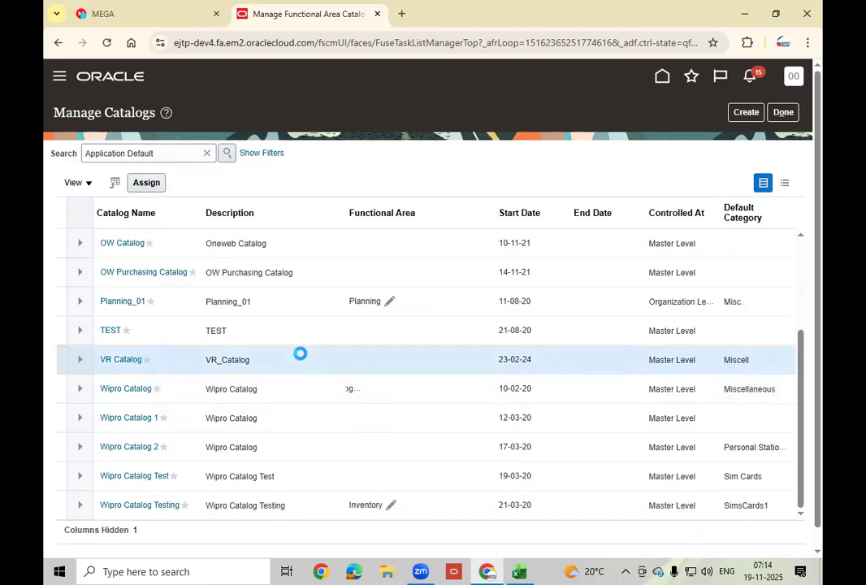
left_click(271, 383)
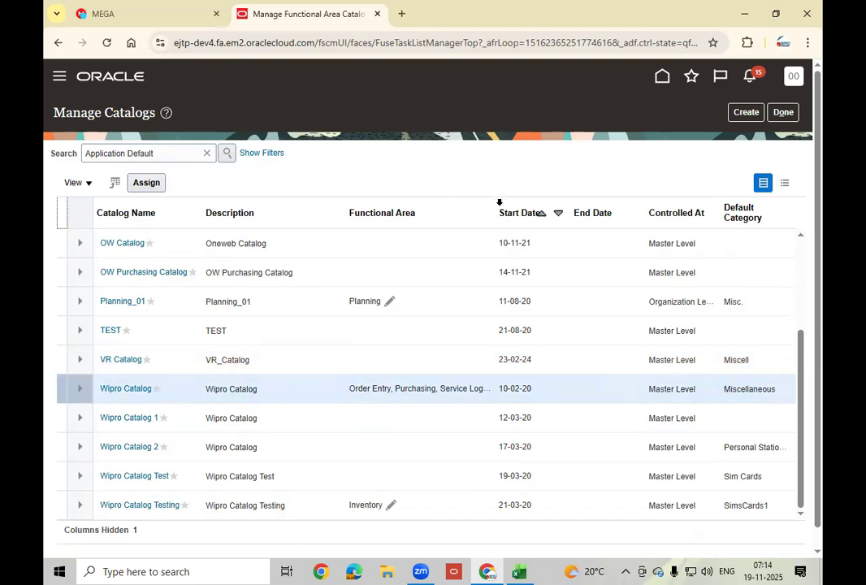
left_click_drag(497, 203, 613, 213)
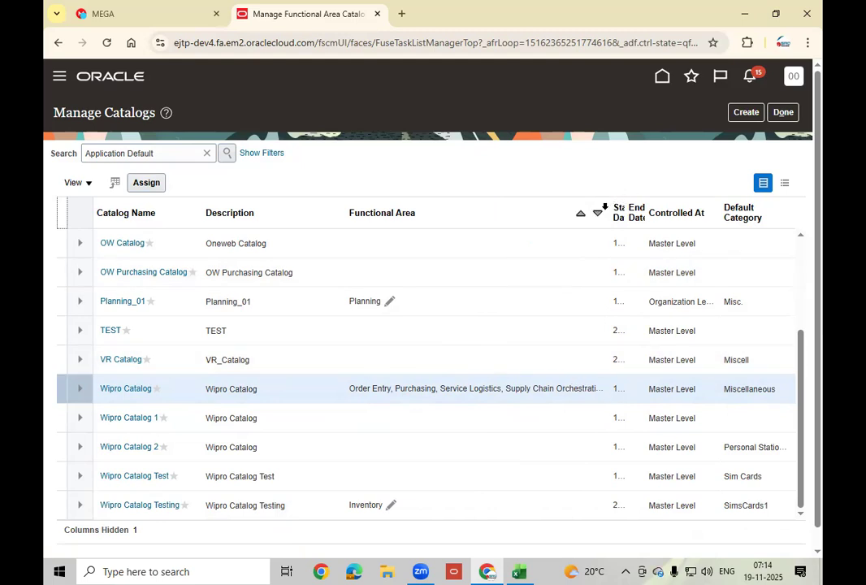
left_click(615, 192)
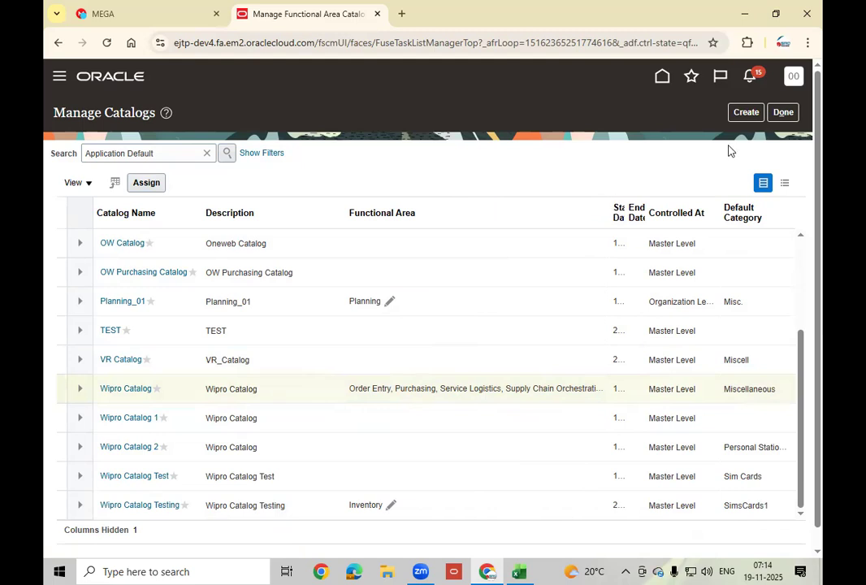
Step: Leave the catalog list, look through the item classes of the Items functional area, and return to the setup tasks
left_click(783, 112)
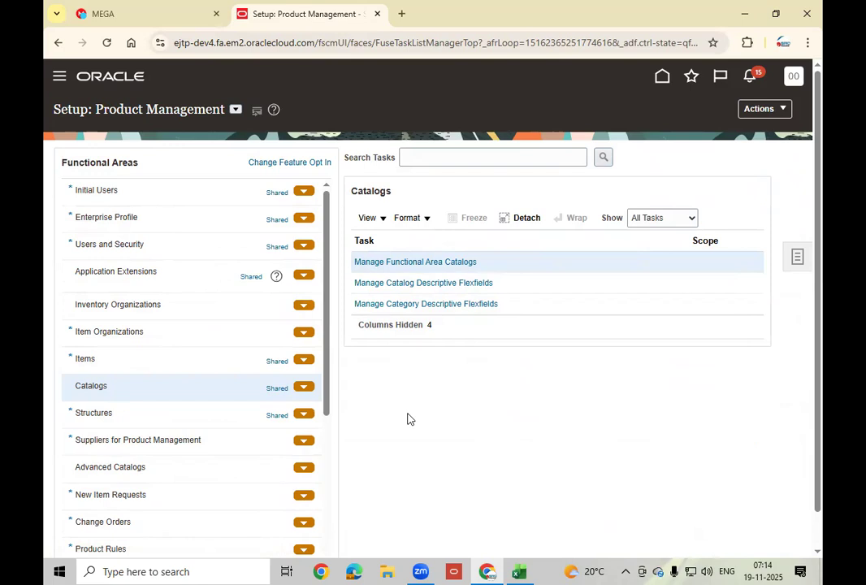
left_click(161, 358)
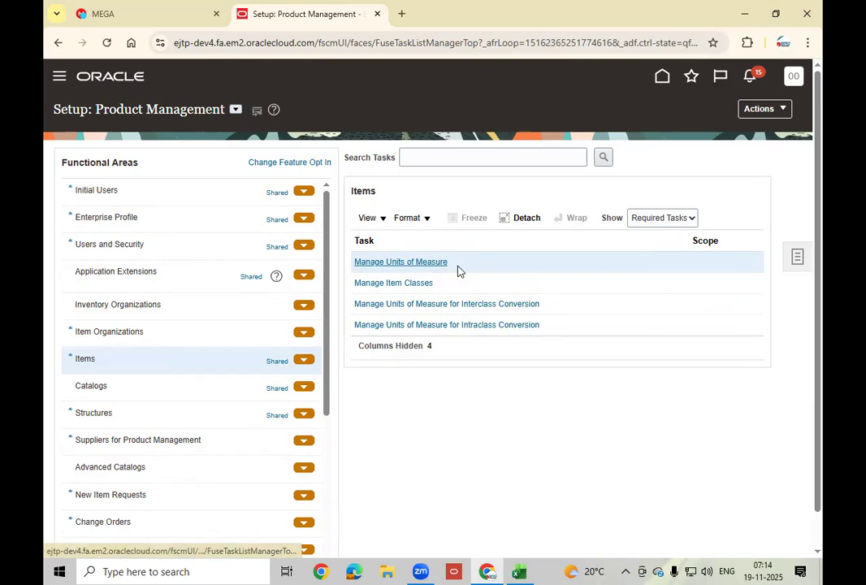
left_click(393, 282)
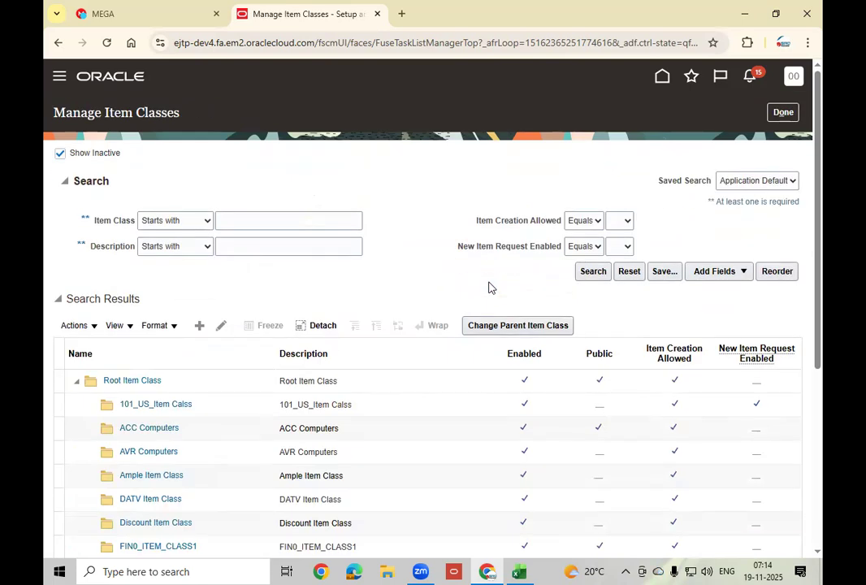
left_click(782, 112)
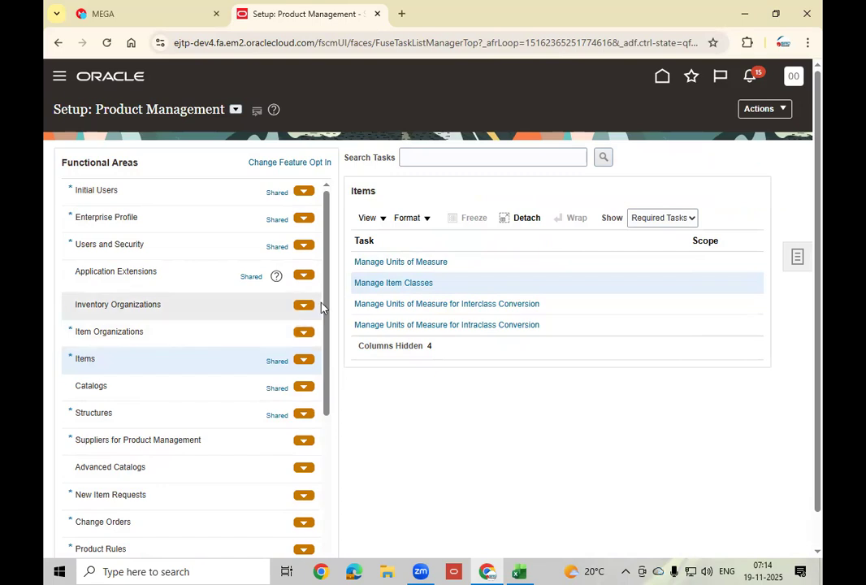
Step: Search the units of measure without any criteria, look through the defined units, and cancel the page
left_click(416, 263)
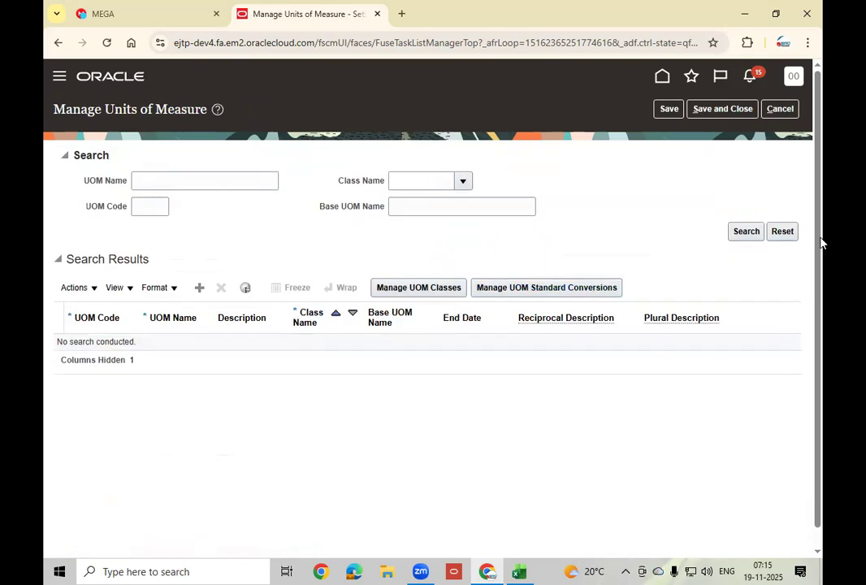
left_click(746, 231)
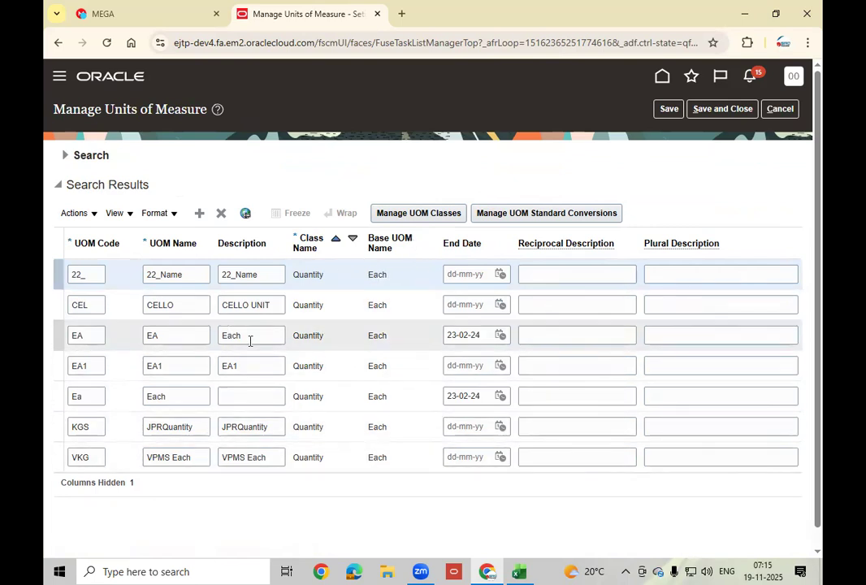
left_click(778, 111)
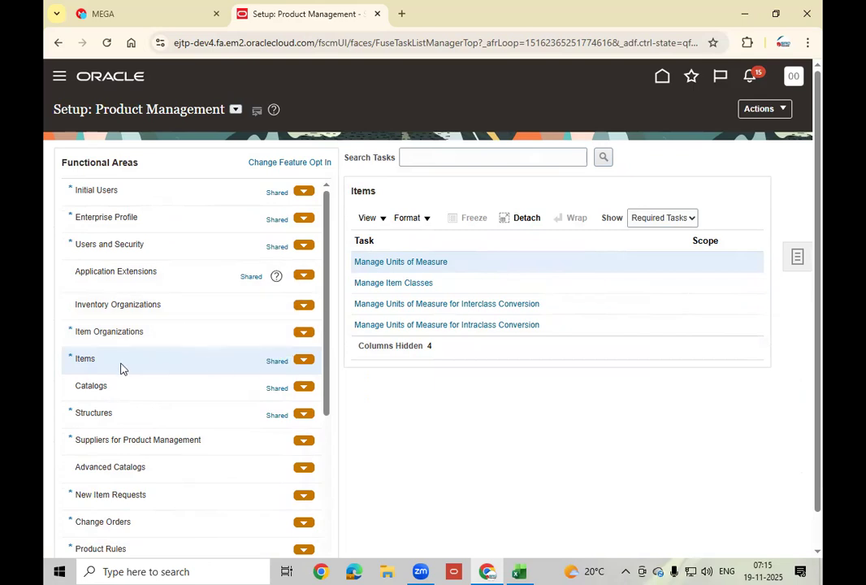
Step: Open Root Item Class for editing from the Manage Item Classes task
left_click(402, 283)
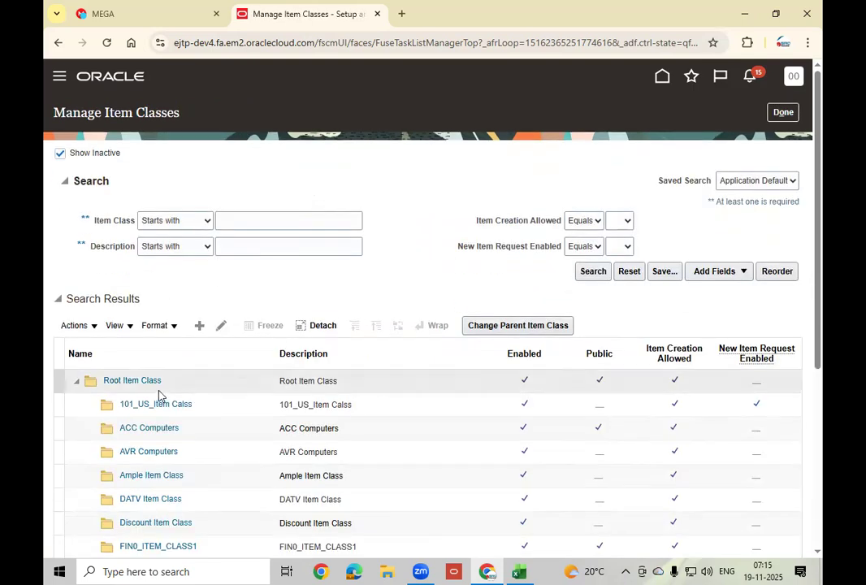
left_click(162, 386)
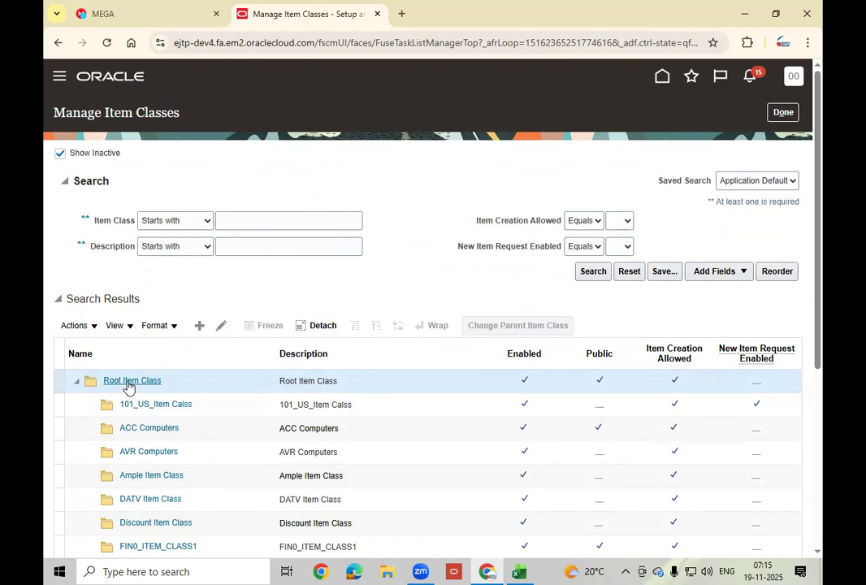
left_click(221, 326)
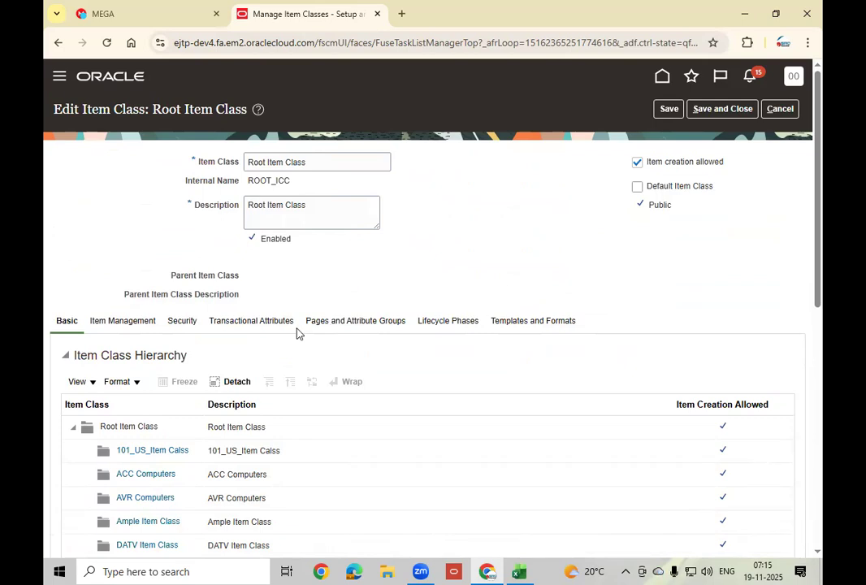
Step: Review the Item Management and Security settings of Root Item Class
left_click(182, 321)
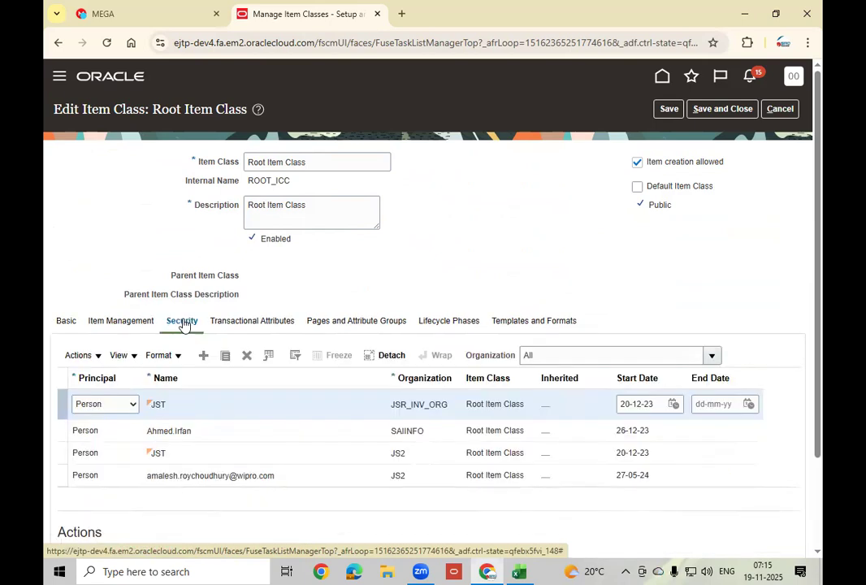
left_click(124, 322)
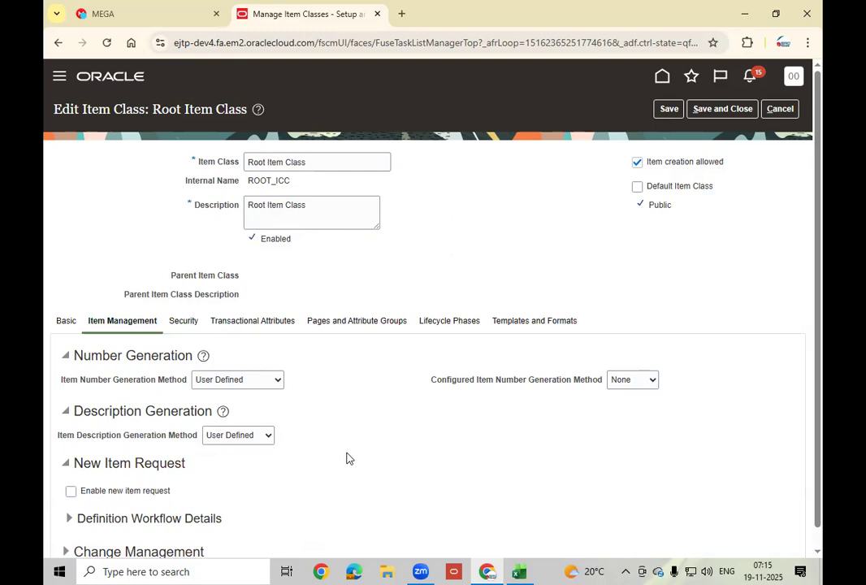
left_click(187, 323)
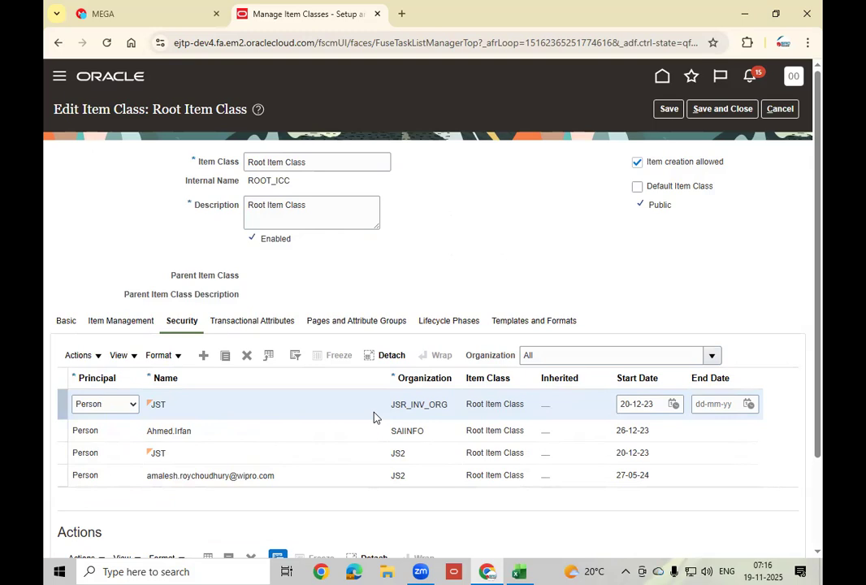
Step: Add a new security entry to Root Item Class with Person as its principal
left_click(202, 357)
left_click(132, 406)
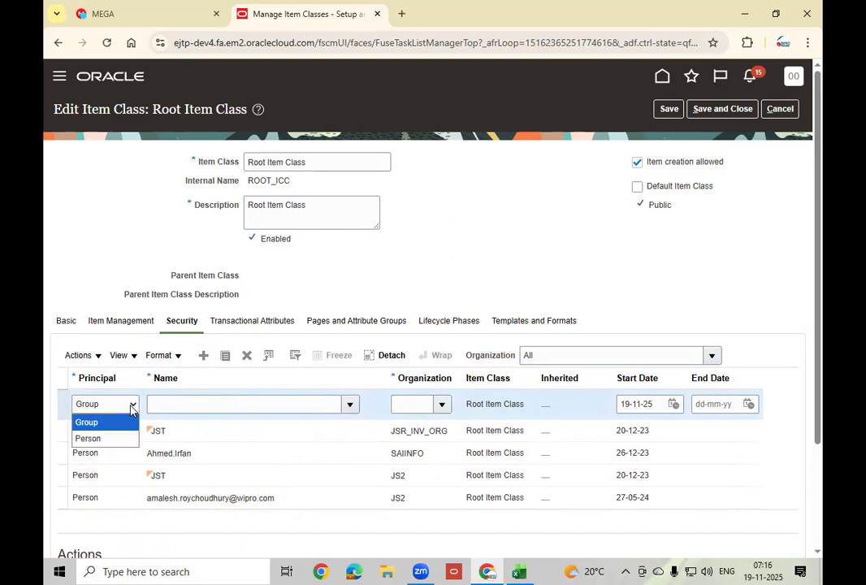
left_click(106, 439)
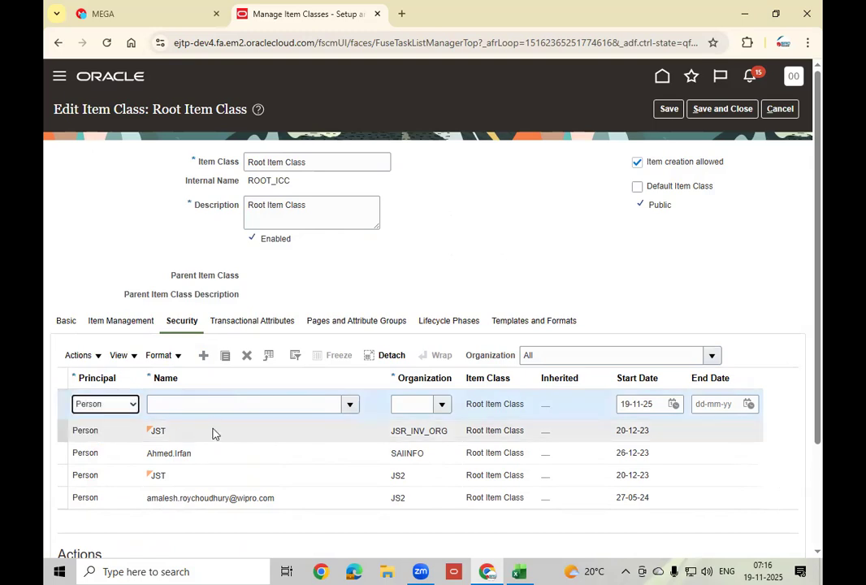
left_click(190, 403)
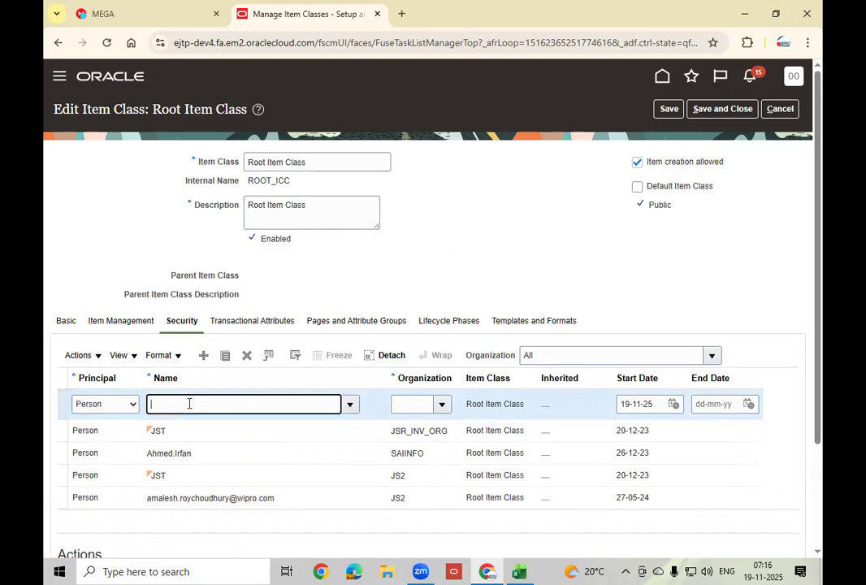
type("produ")
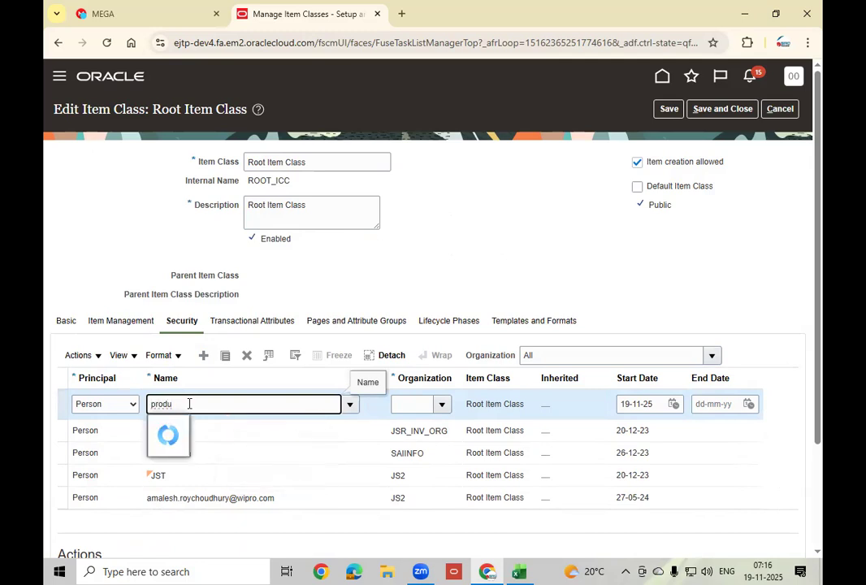
key("BackSpace")
key("BackSpace")
key("BackSpace")
key("BackSpace")
key("BackSpace")
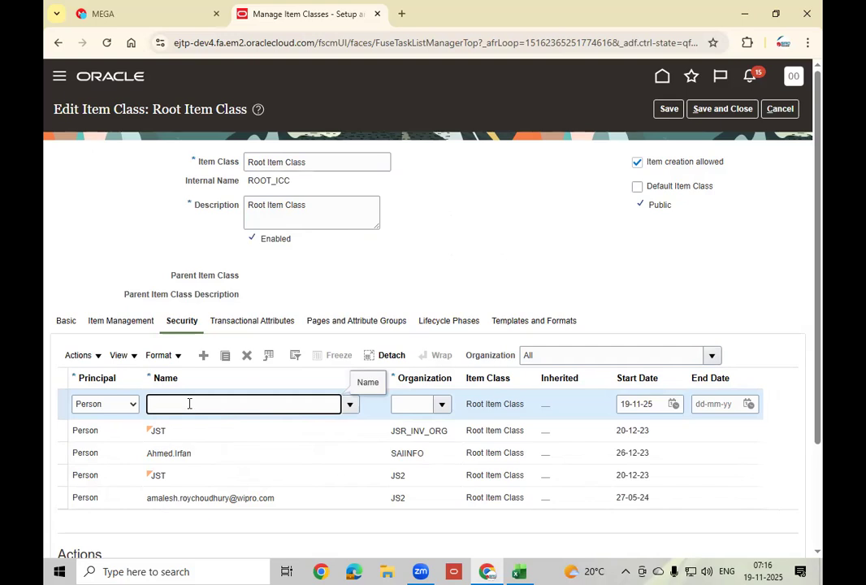
type("HN")
type("M")
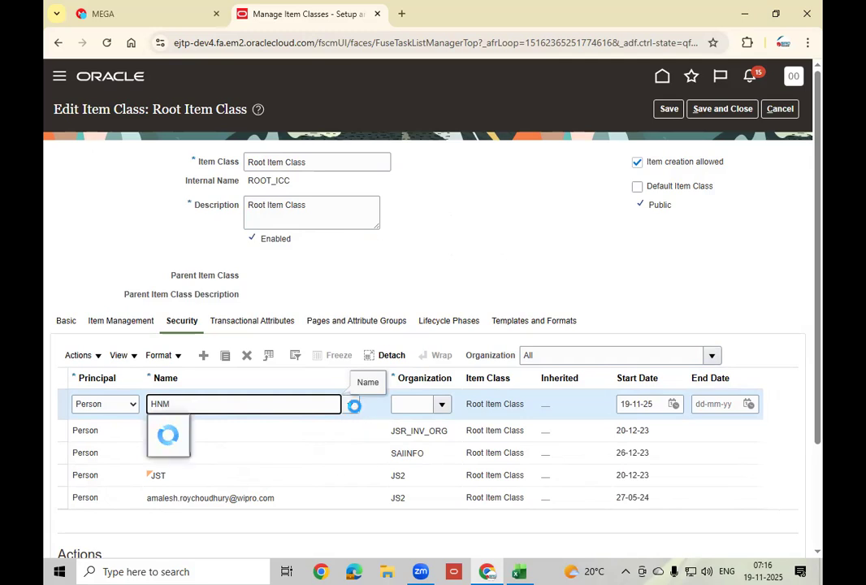
key("BackSpace")
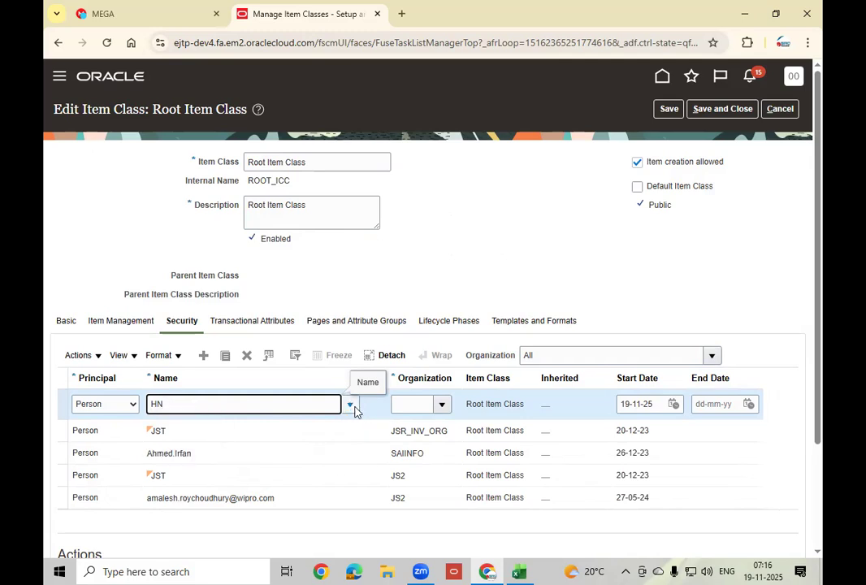
key("BackSpace")
key("BackSpace")
Step: Set the new security entry's name to 001_FG_EMP and its organization to HN_MST
type("001_fg")
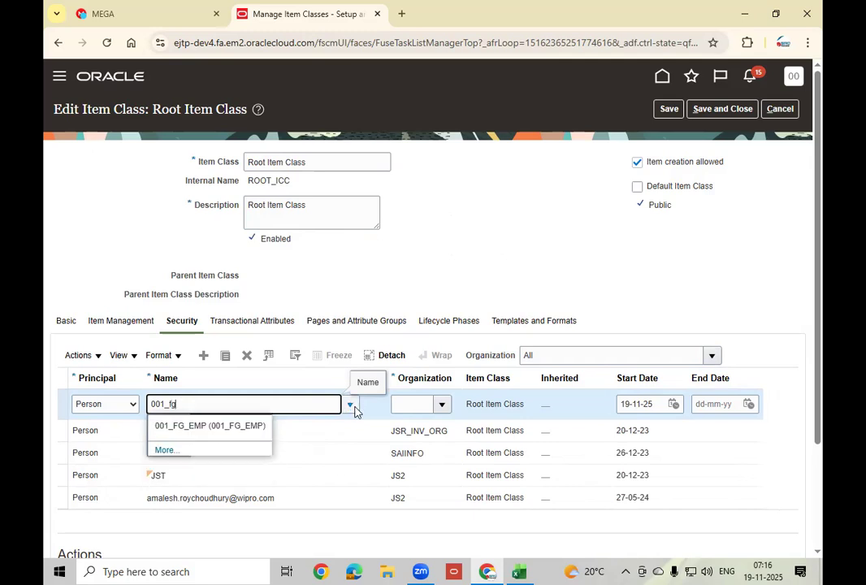
left_click(201, 433)
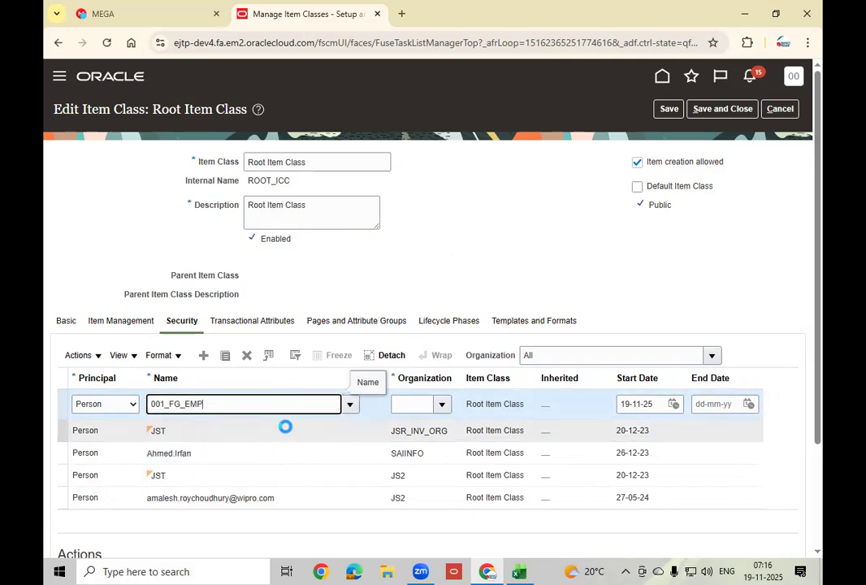
left_click(411, 404)
type("HN")
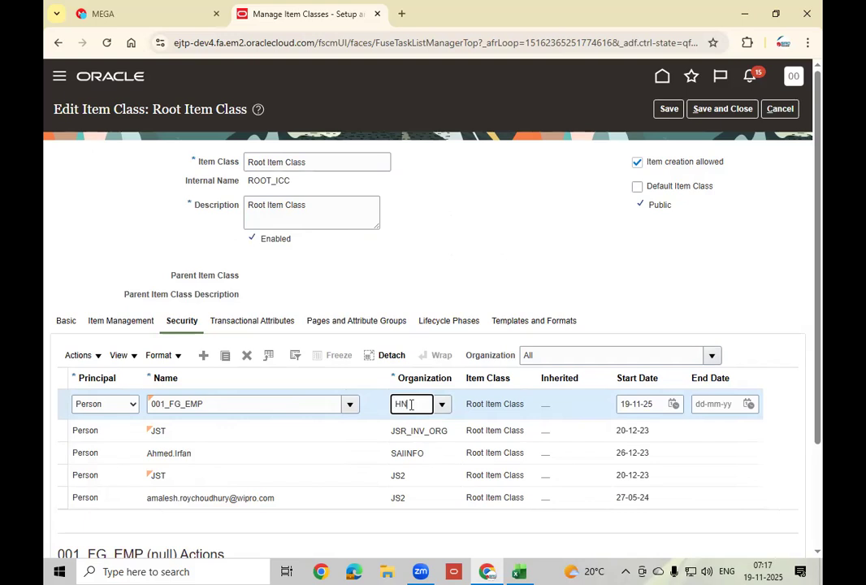
key("Tab")
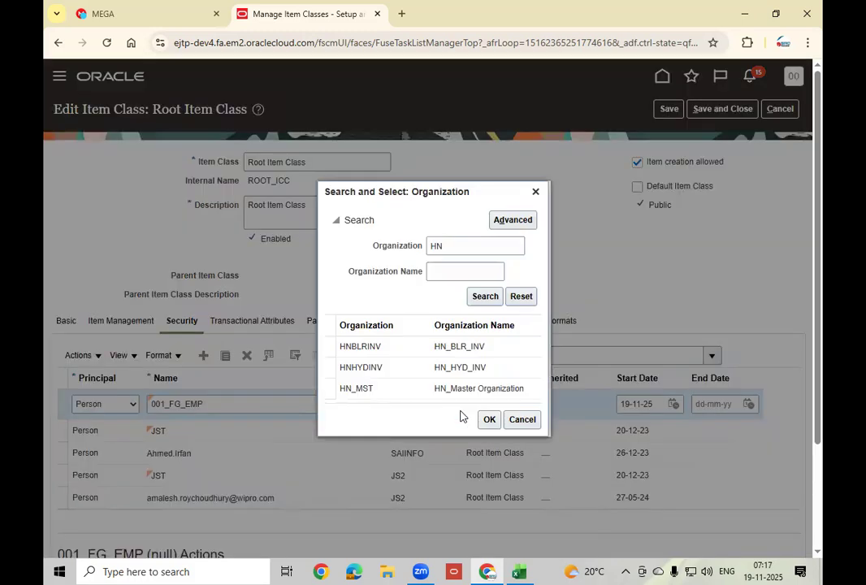
left_click(388, 390)
left_click(488, 419)
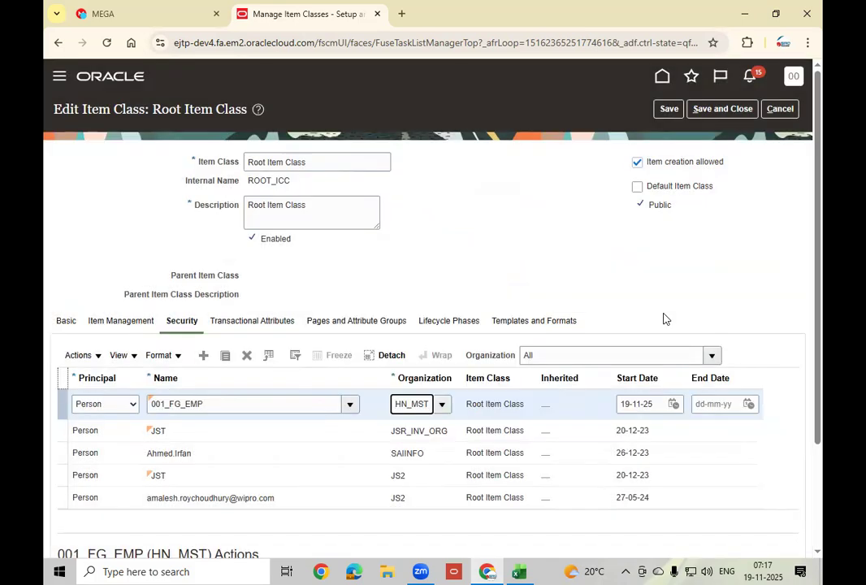
Step: Search all actions available for the new security entry with %, look through them, and cancel the selection
left_click_drag(814, 253, 812, 459)
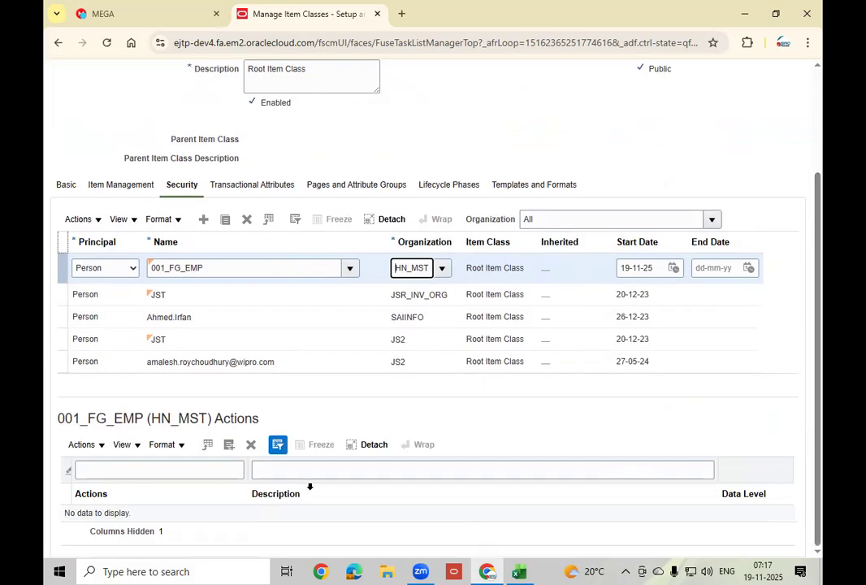
left_click(229, 445)
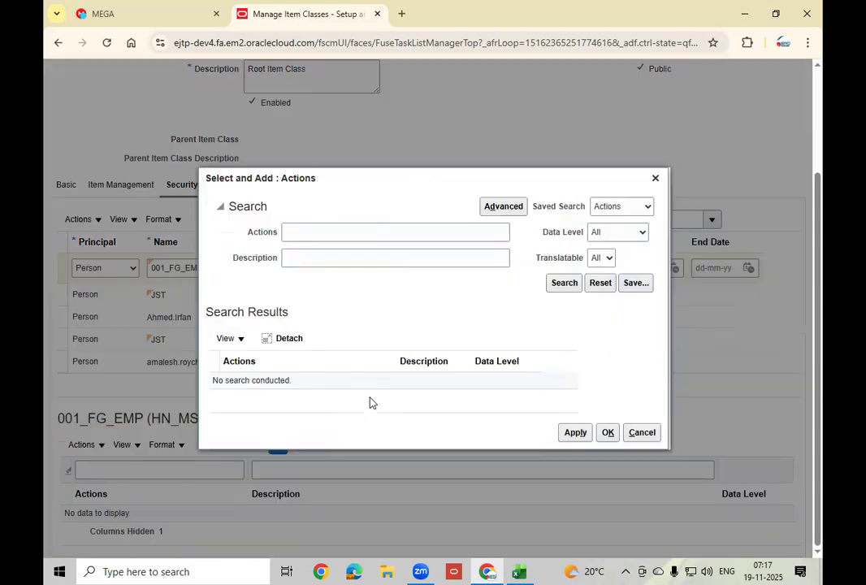
left_click(372, 231)
type("%")
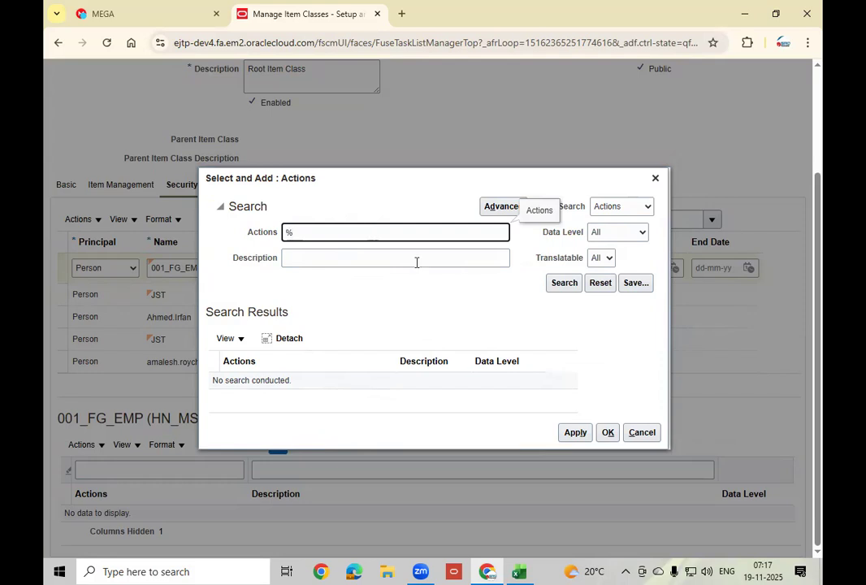
left_click(560, 284)
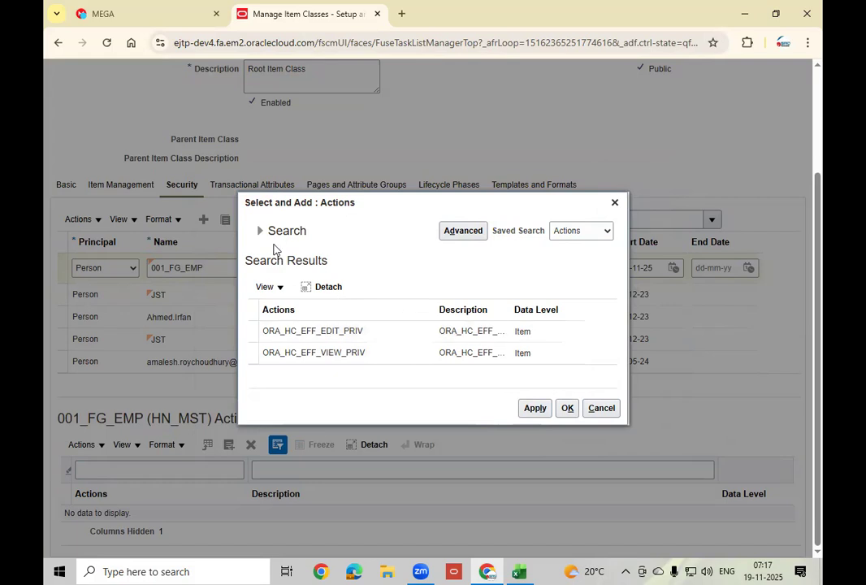
left_click(258, 231)
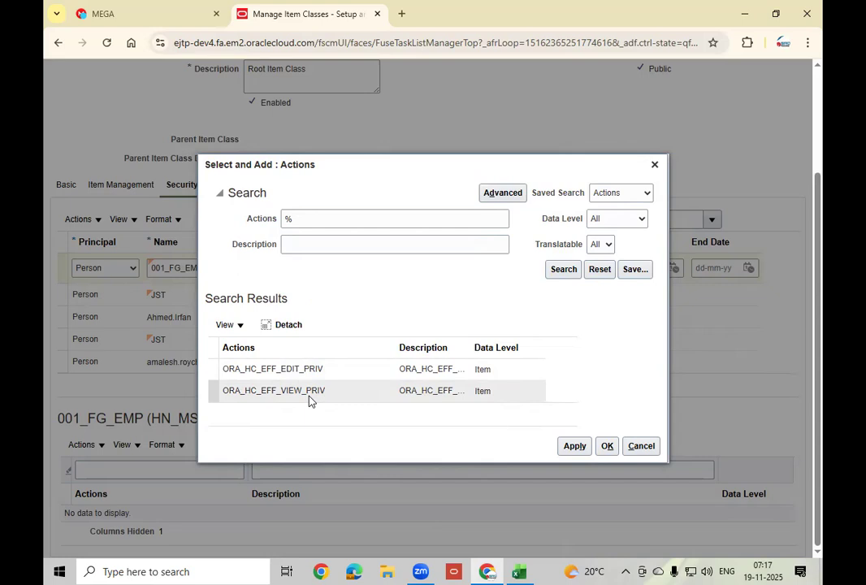
left_click(643, 447)
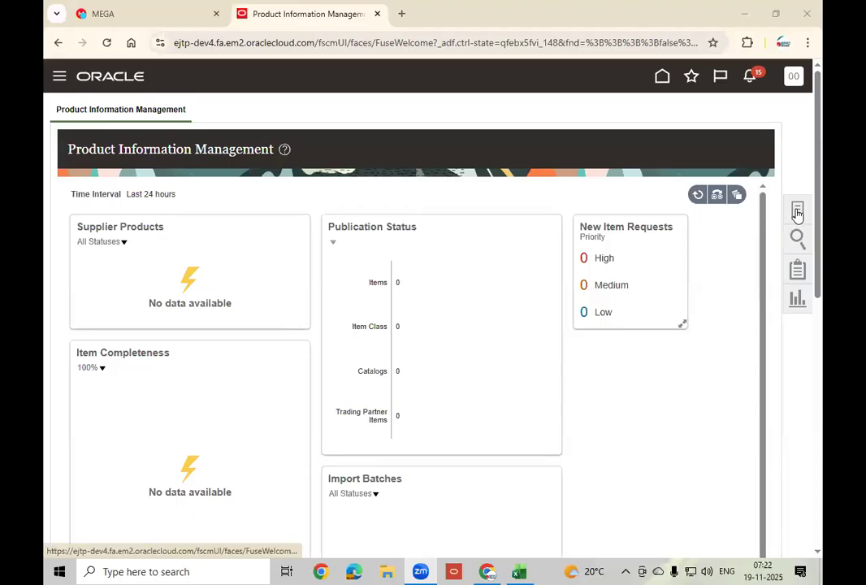
Step: Start creating a new item in Product Information Management with organization HN_MST and item class Root Item Class
left_click(795, 211)
left_click(695, 122)
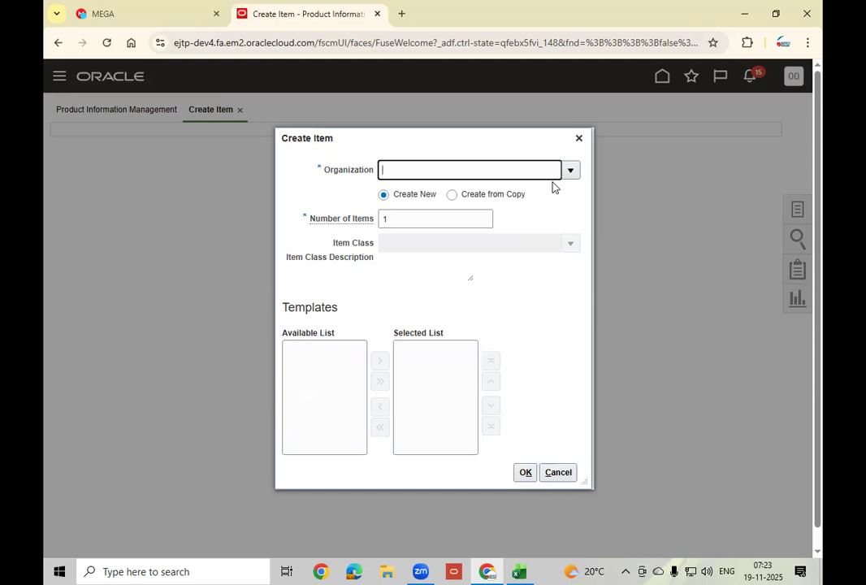
type("hn")
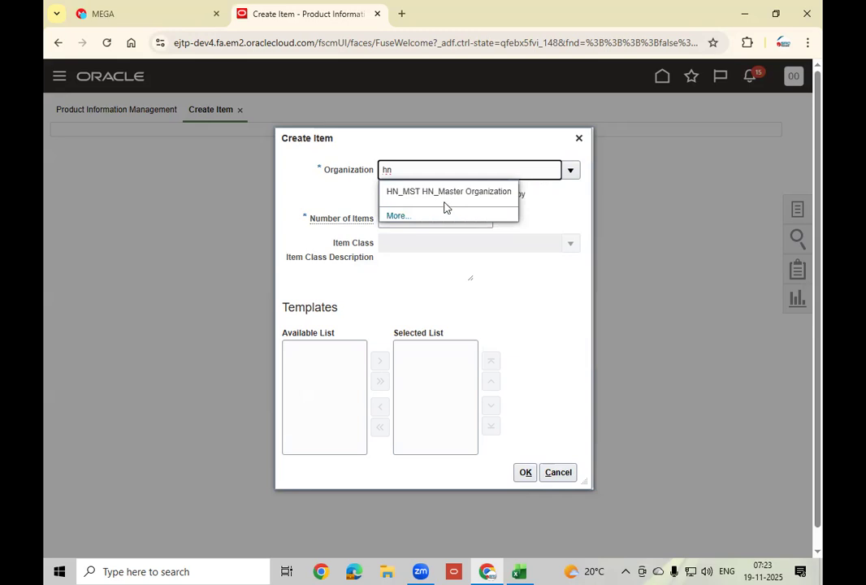
left_click(449, 195)
left_click(492, 244)
type("Roo")
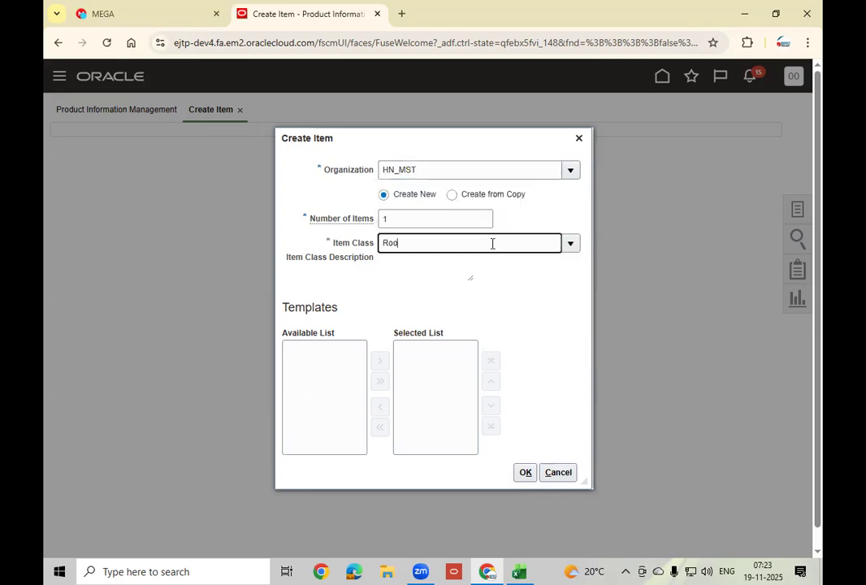
left_click(438, 265)
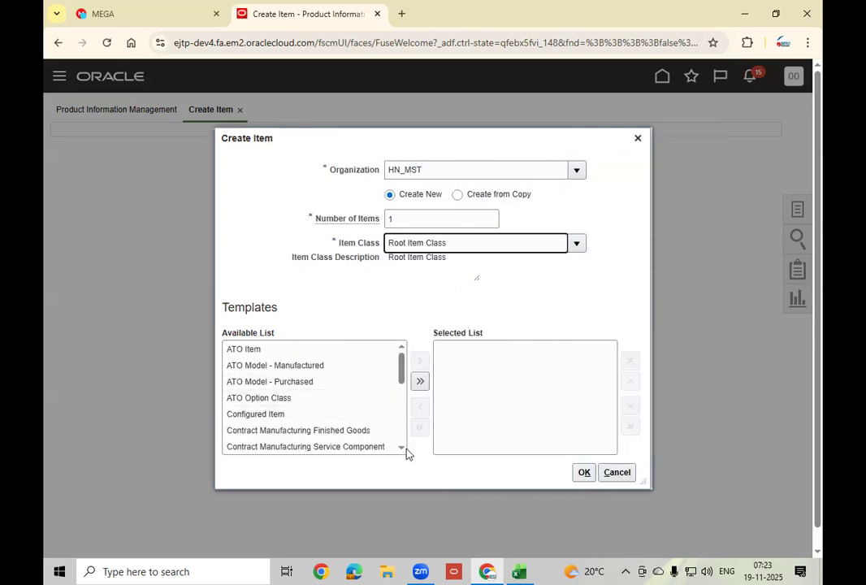
Step: Apply the Purchased Item template to the new item and confirm the creation settings
scroll(404, 452, "down", 6)
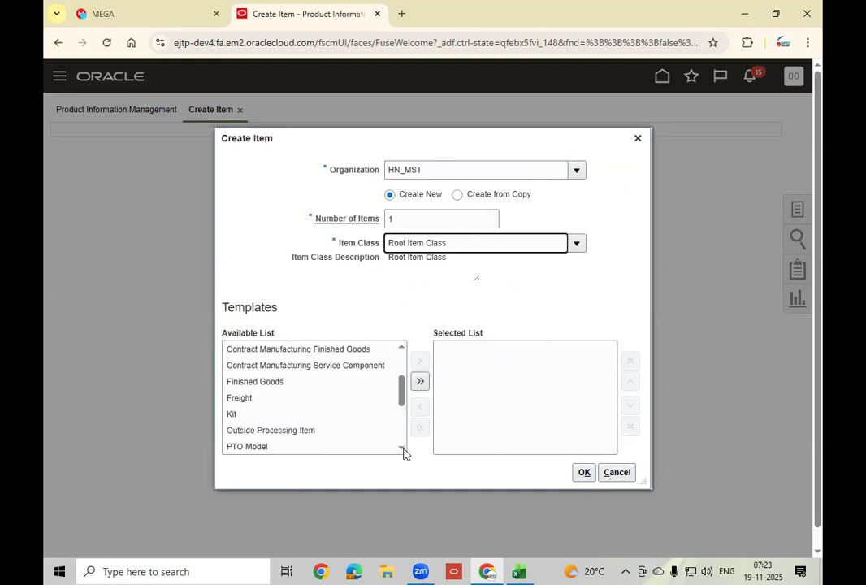
scroll(403, 453, "down", 4)
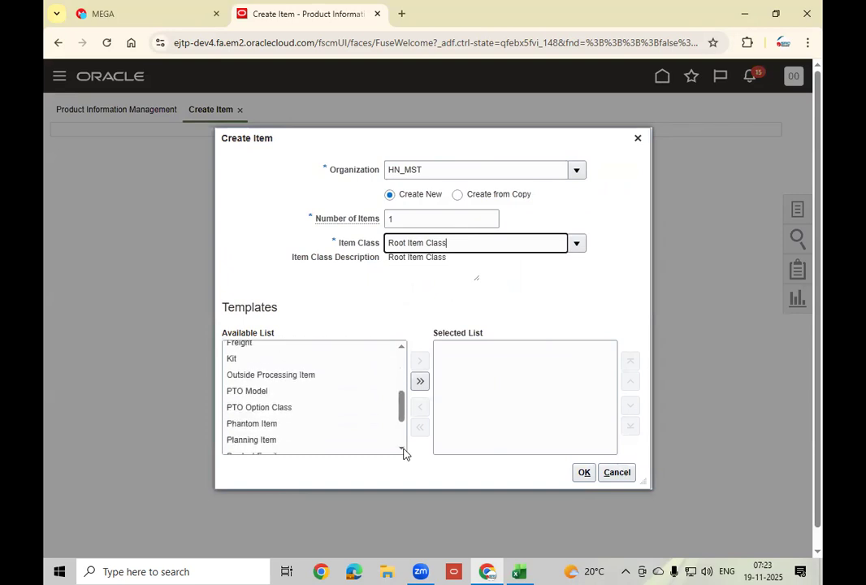
scroll(404, 453, "down", 2)
left_click(332, 419)
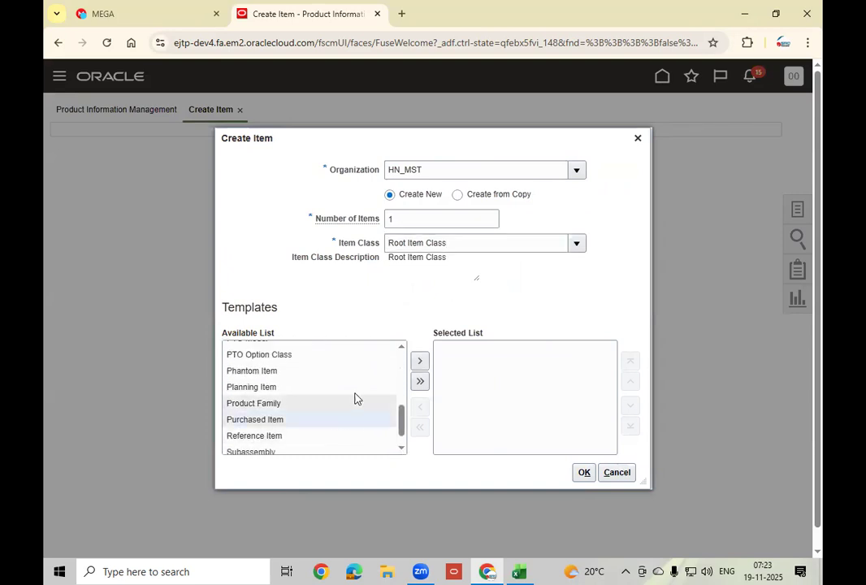
left_click(420, 360)
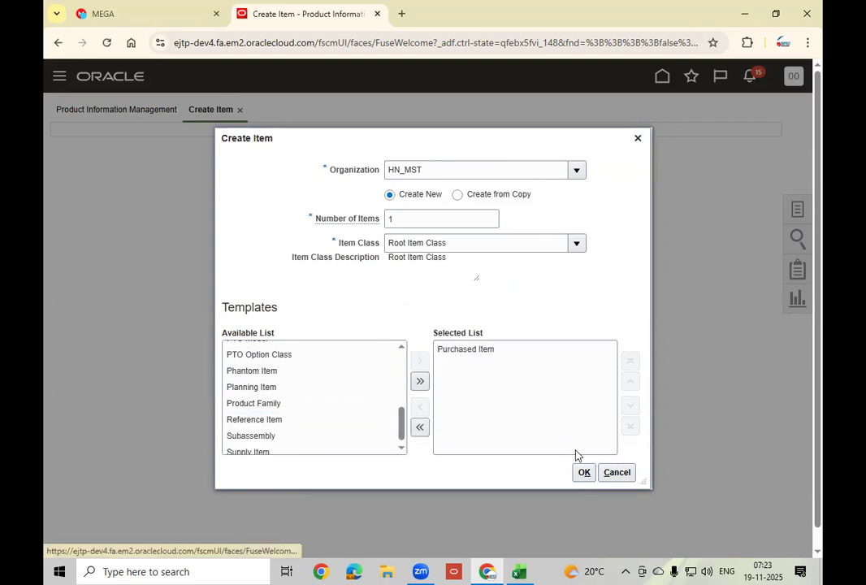
left_click(584, 472)
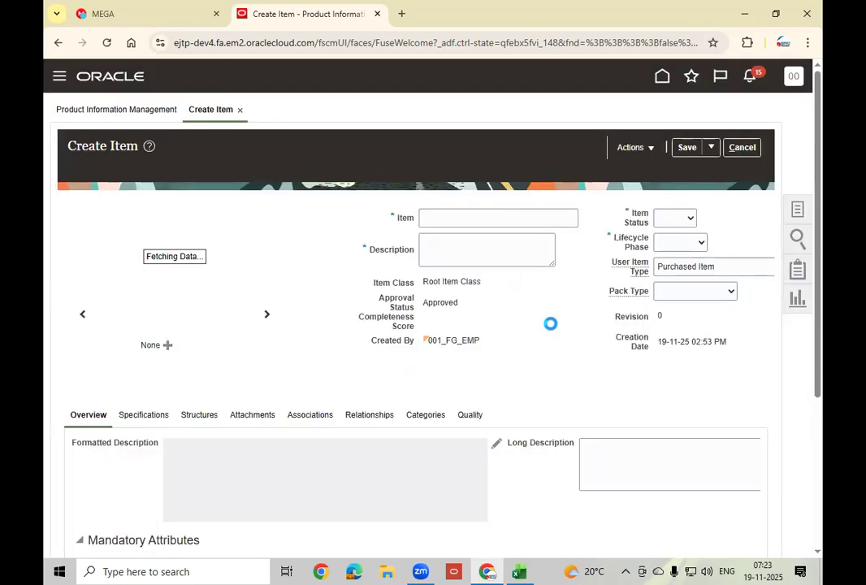
Step: Name the new item HN_Nut-5 INC
left_click(476, 223)
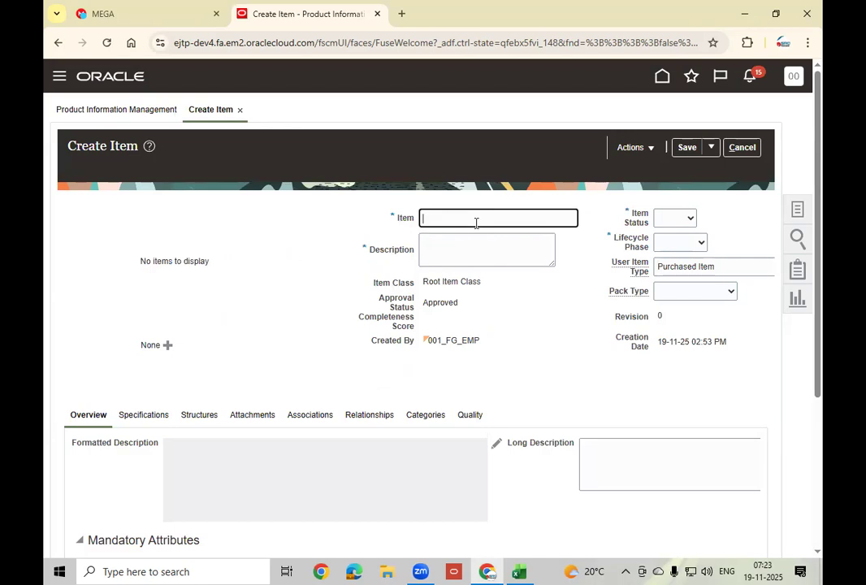
type("HN_")
type("Niuf")
key("Tab")
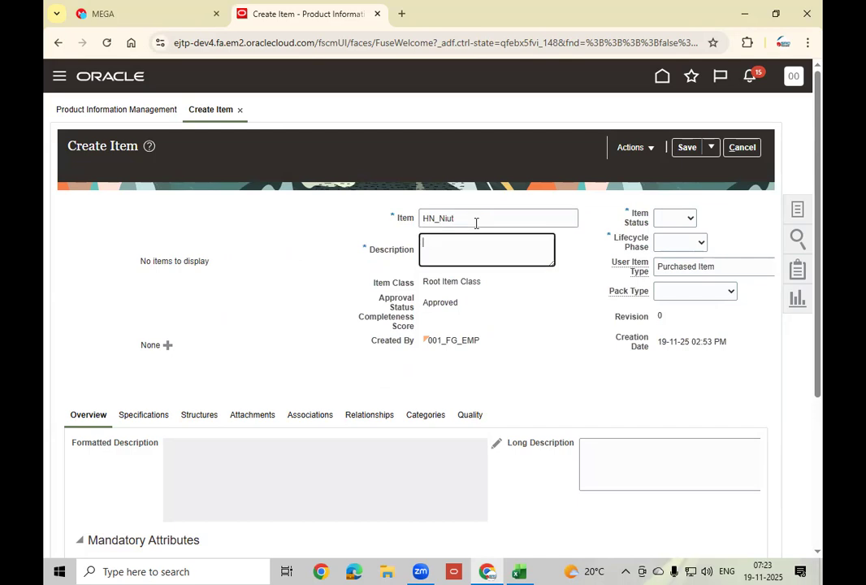
left_click(475, 223)
key("BackSpace")
key("BackSpace")
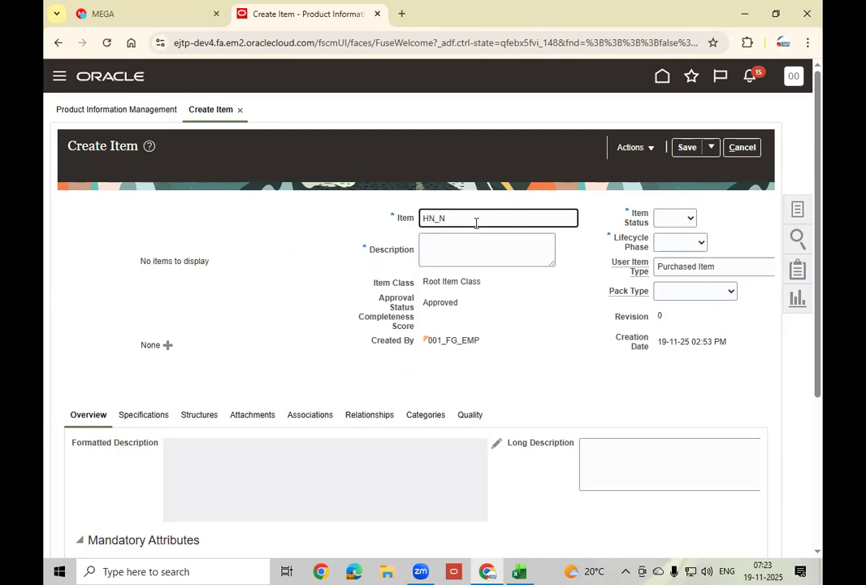
type("ut-5 INC")
Step: Copy the item name HN_Nut-5 INC into the item's description
left_click(498, 255)
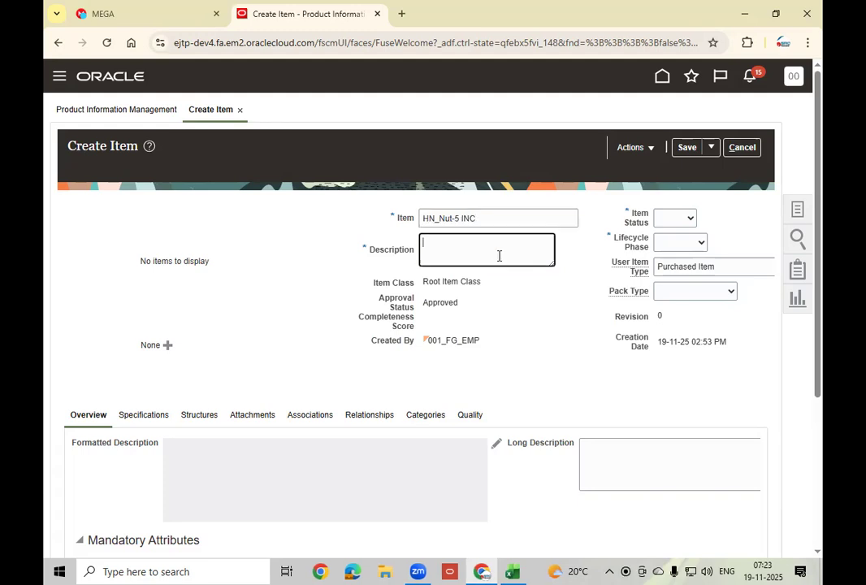
key("shift+Tab")
key("ctrl+c")
key("Tab")
key("ctrl+v")
Step: Set the item's status to Active and its lifecycle phase to Production
left_click(674, 218)
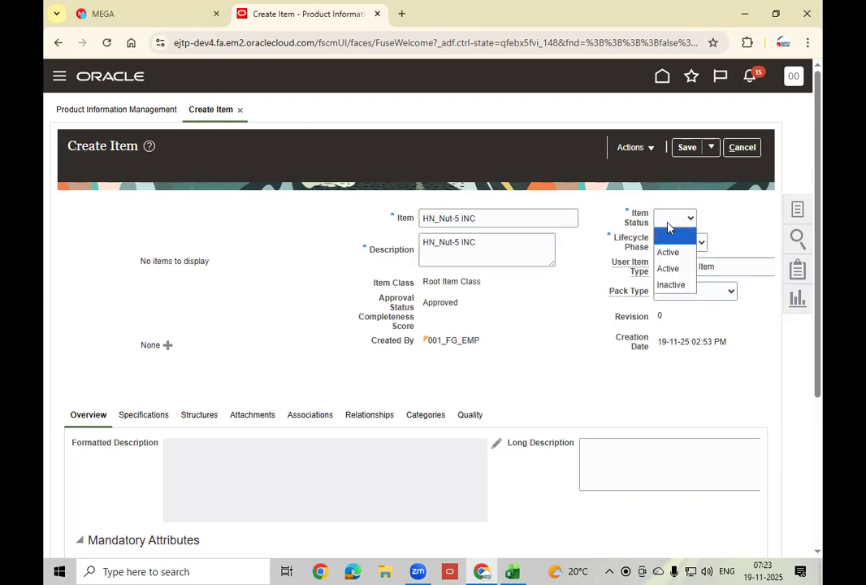
left_click(668, 251)
left_click(682, 243)
left_click(674, 276)
Step: Set the item's primary unit of measure to EA1 in the mandatory attributes
scroll(454, 385, "down", 3)
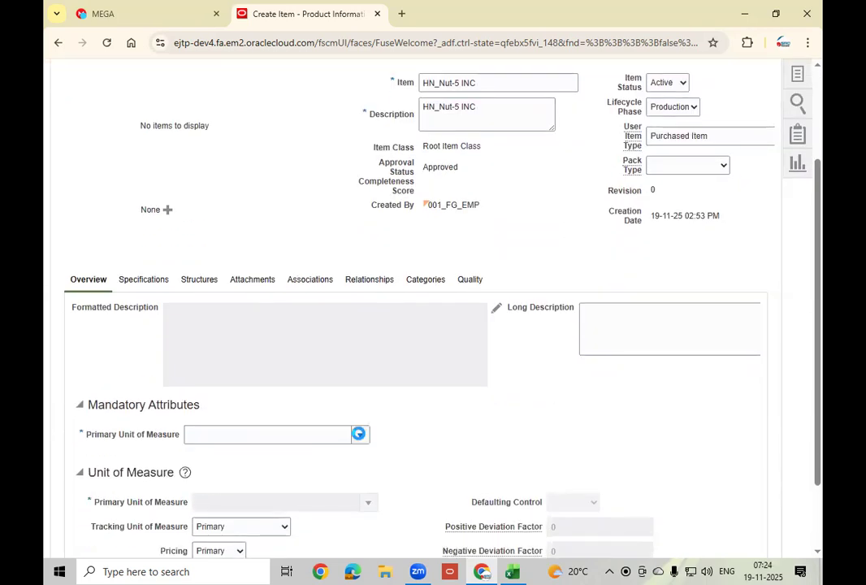
left_click(358, 434)
left_click(242, 459)
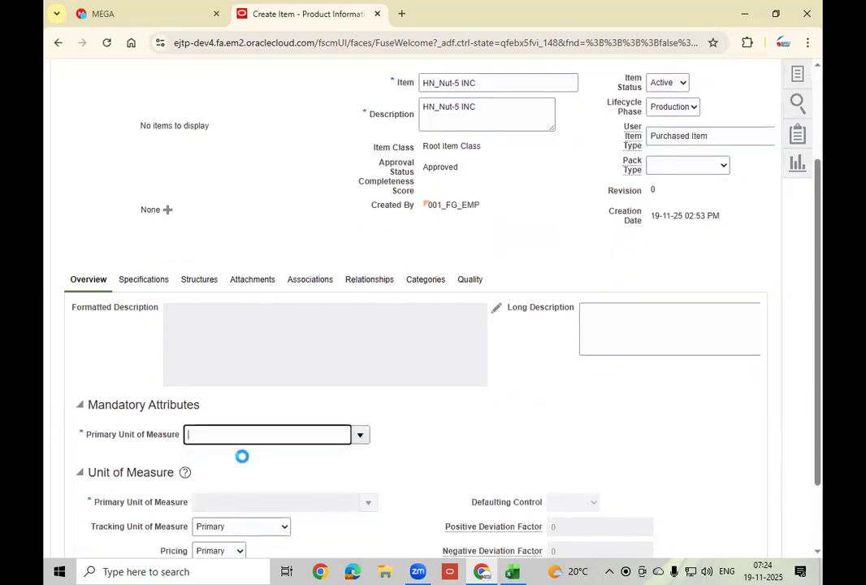
Step: Open the item's organization associations and search for organizations to add with HN
left_click(313, 284)
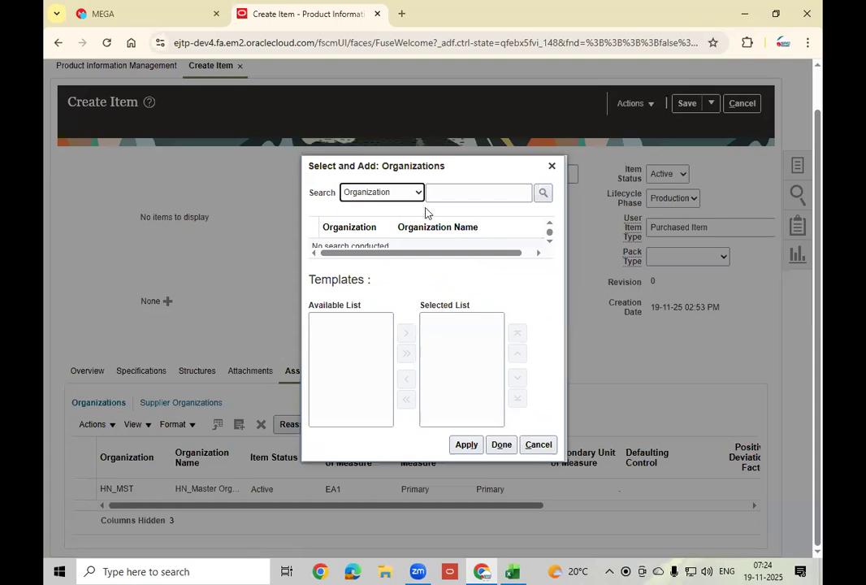
left_click(474, 193)
type("HN")
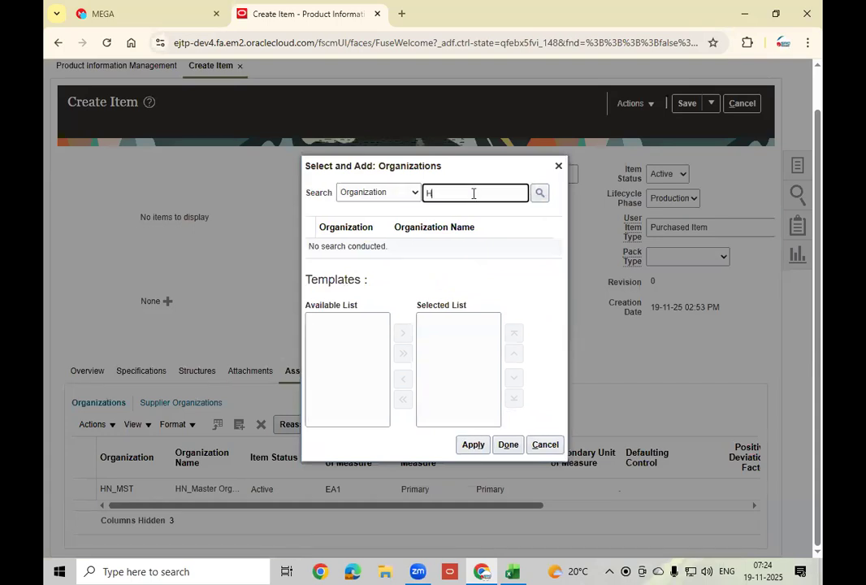
left_click(542, 193)
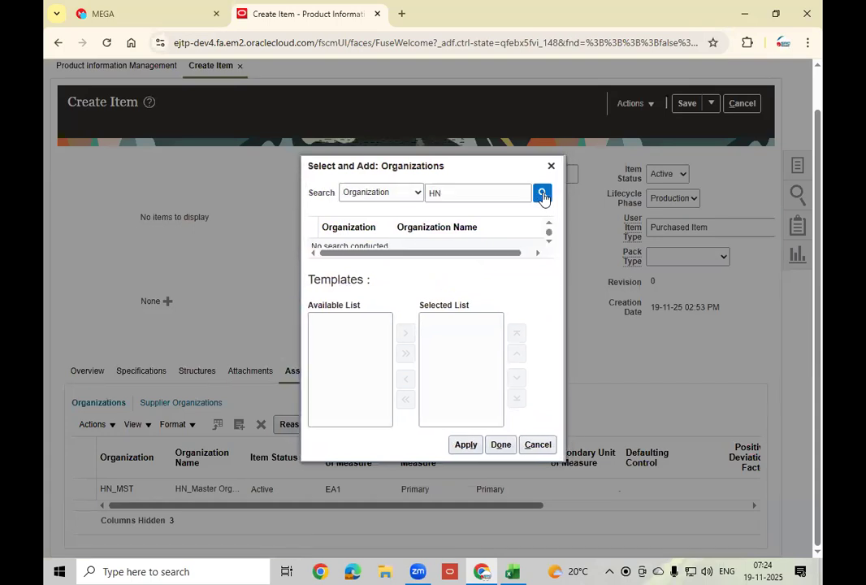
Step: Assign the item to the organizations HNBLRINV and HNHYDINV together and finish adding organizations
left_click(325, 220)
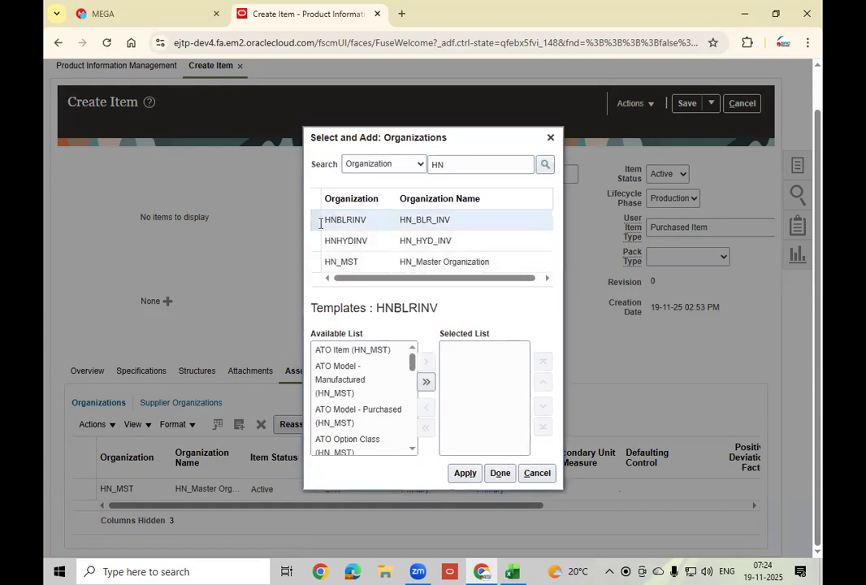
left_click(235, 241)
right_click(235, 241)
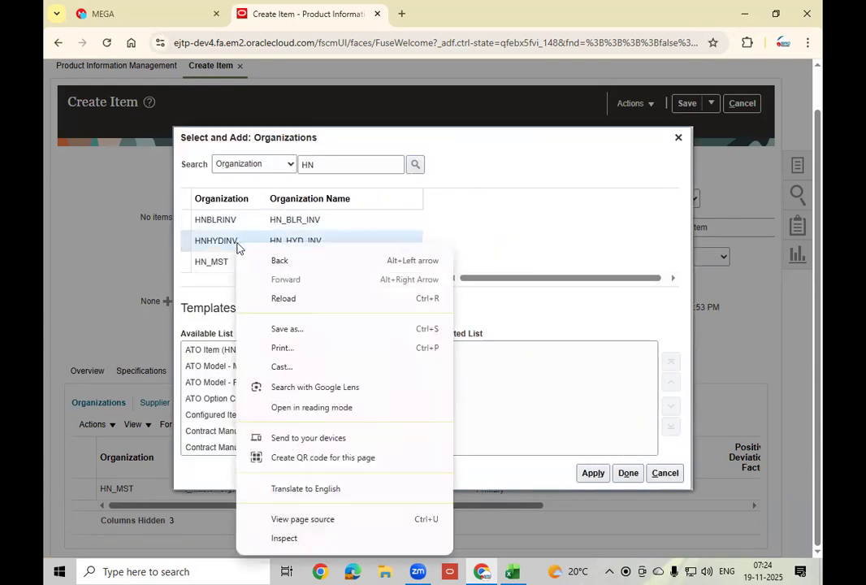
left_click(184, 224)
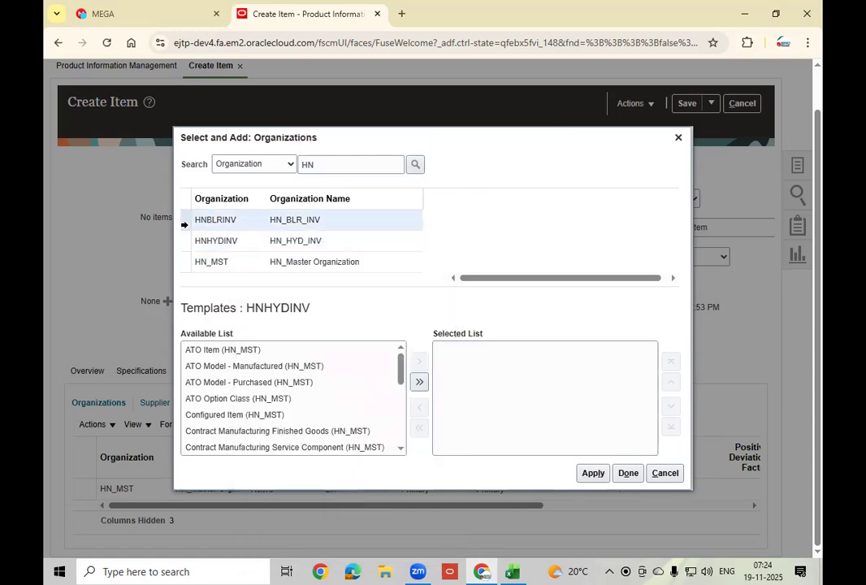
left_click(186, 241, "ctrl")
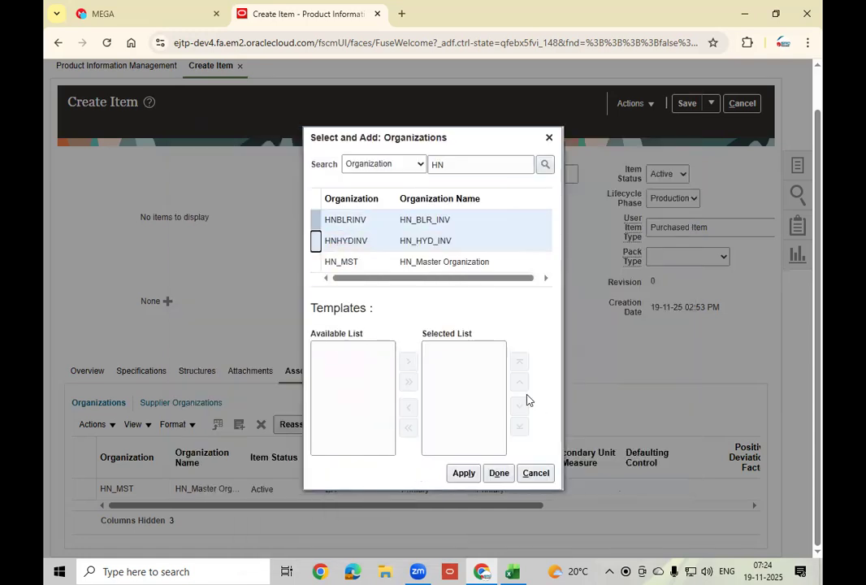
left_click(464, 476)
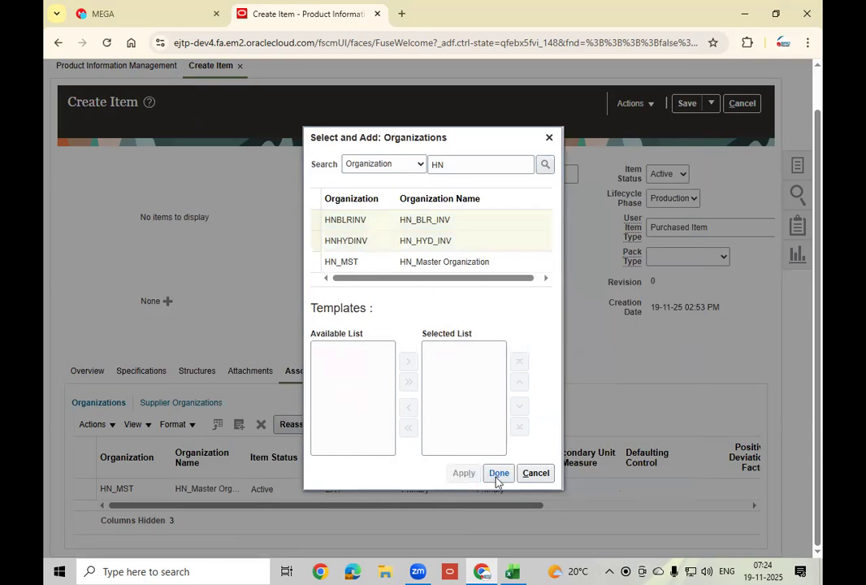
left_click(498, 480)
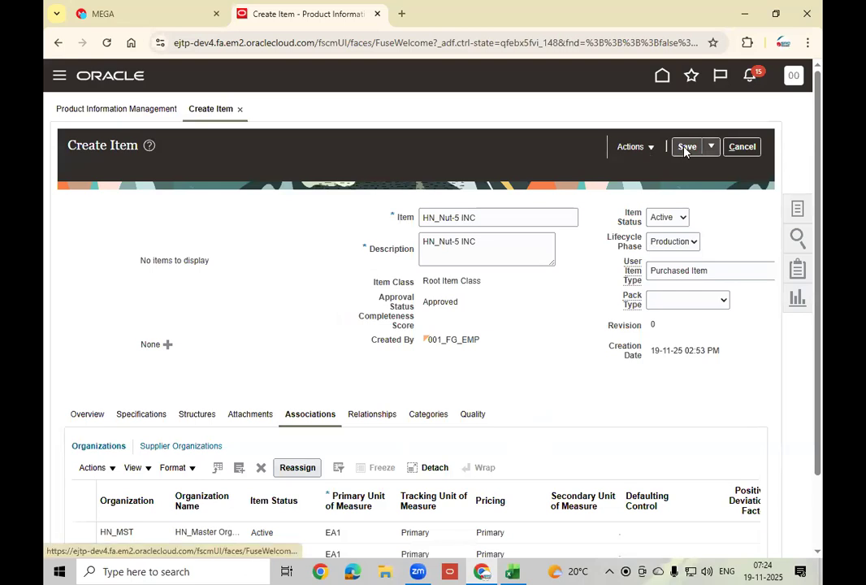
Step: Save the item HN_Nut-5 INC and close it
left_click(684, 150)
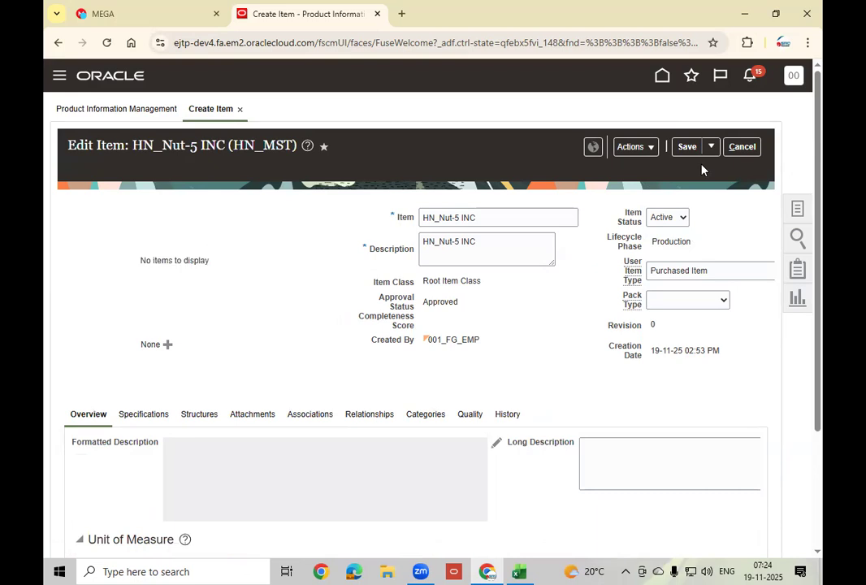
left_click(710, 147)
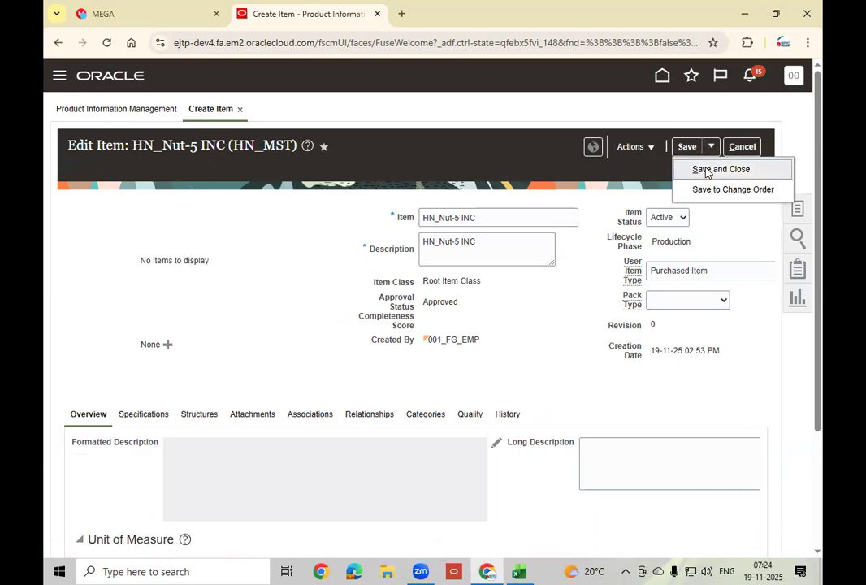
left_click(706, 171)
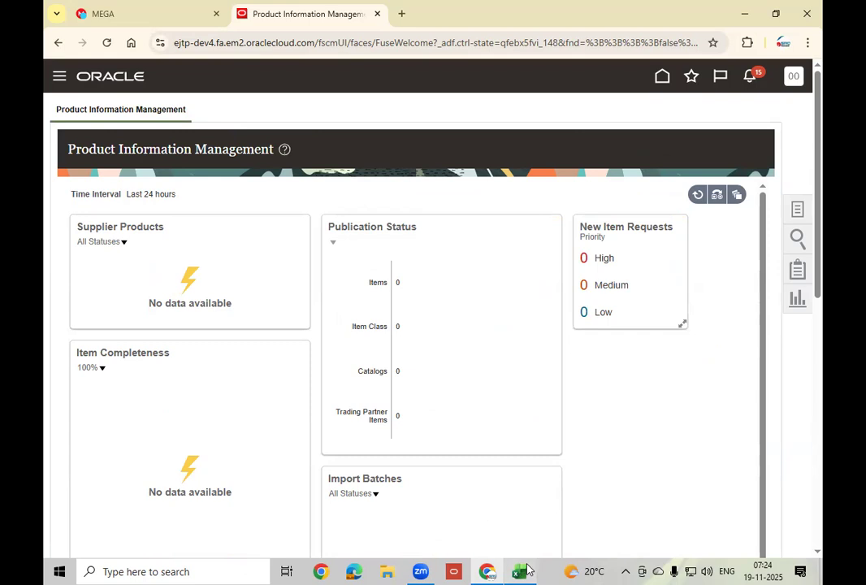
Step: Switch to the Excel notes workbook and enter the heading Overview Order To Cash Cycle in cell A11
key("alt+Tab")
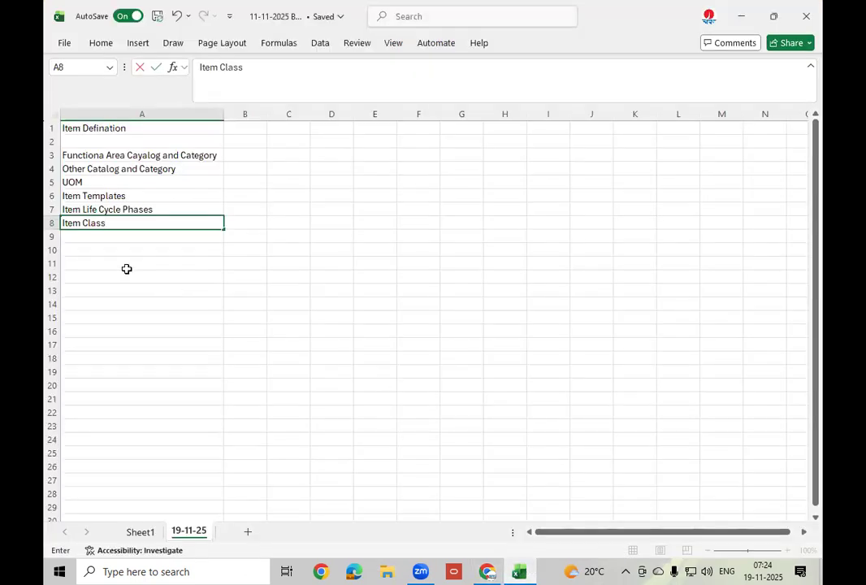
key("Escape")
left_click(121, 128)
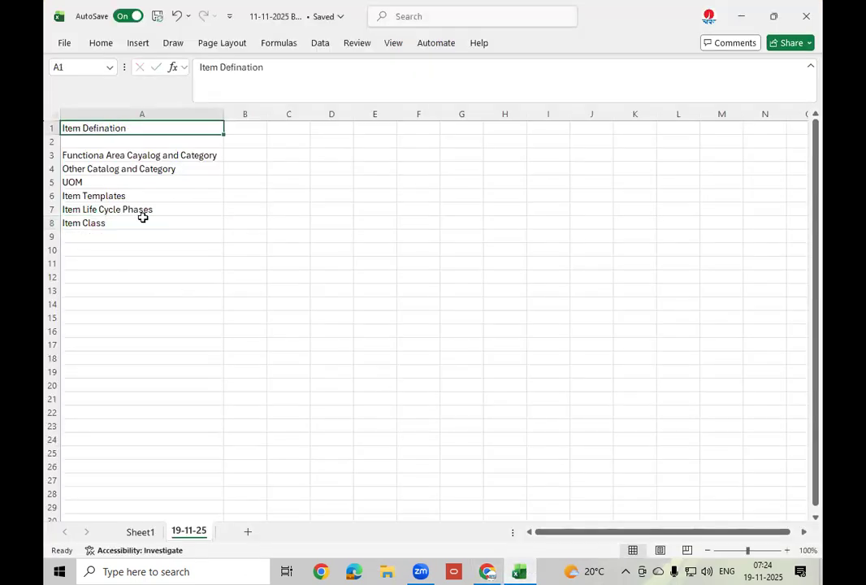
left_click(129, 263)
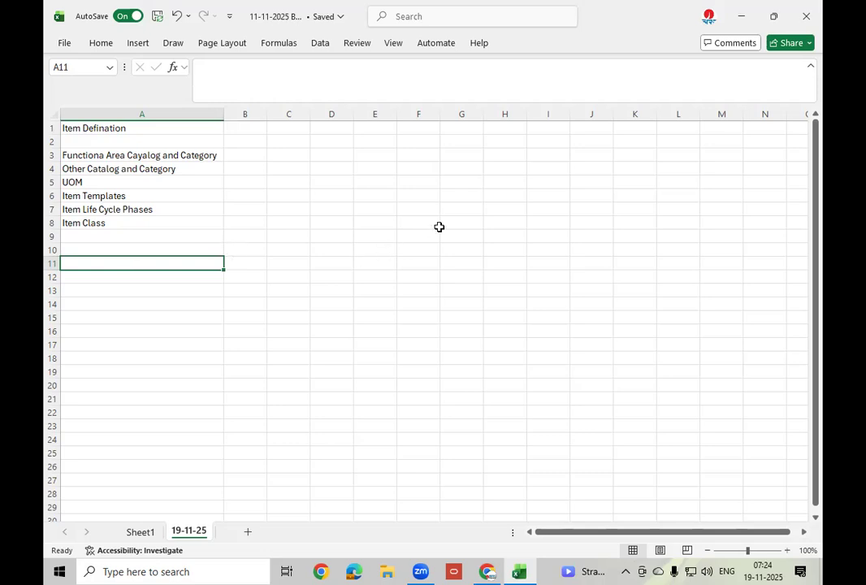
type("O")
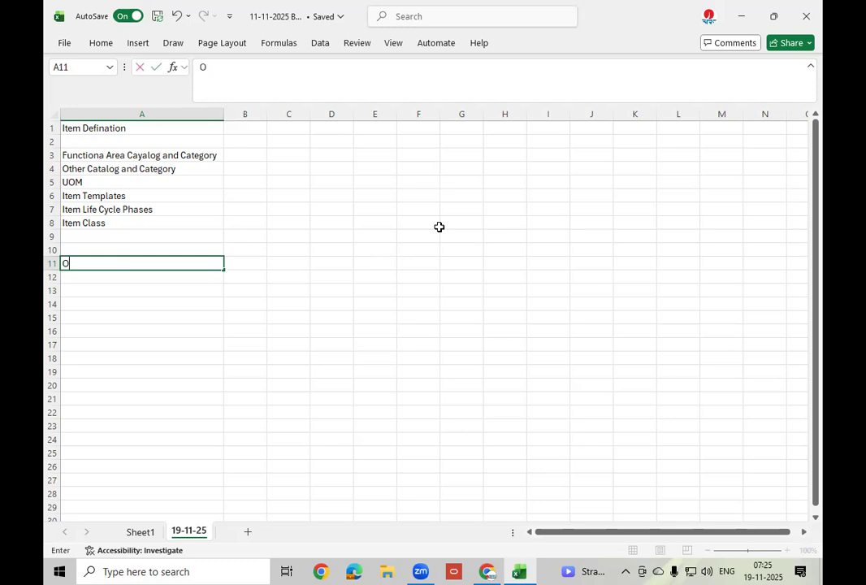
type("verview Order")
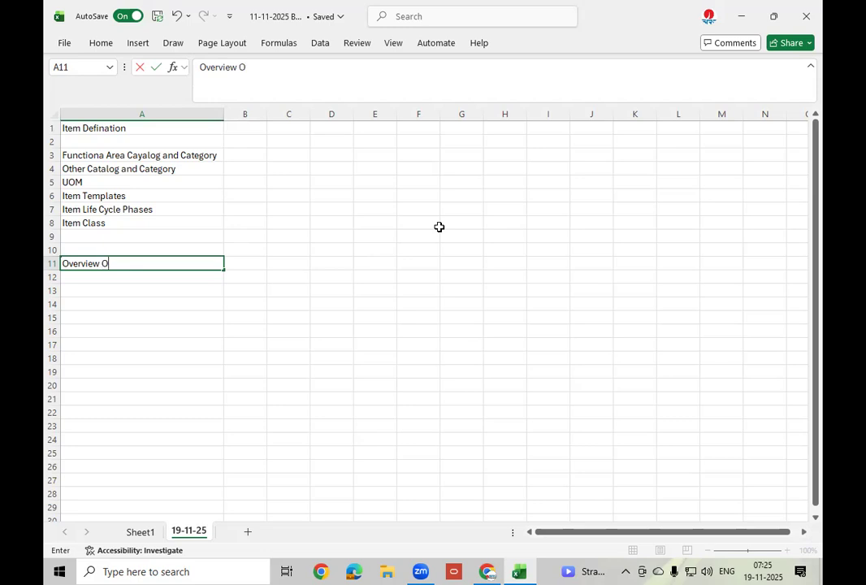
type(" To Cas")
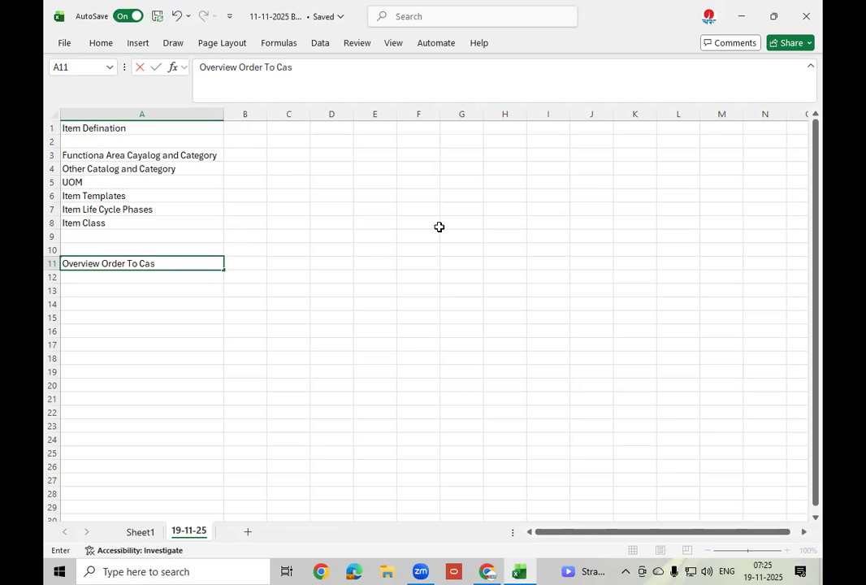
type("h Cycle")
left_click(298, 264)
left_click(172, 265)
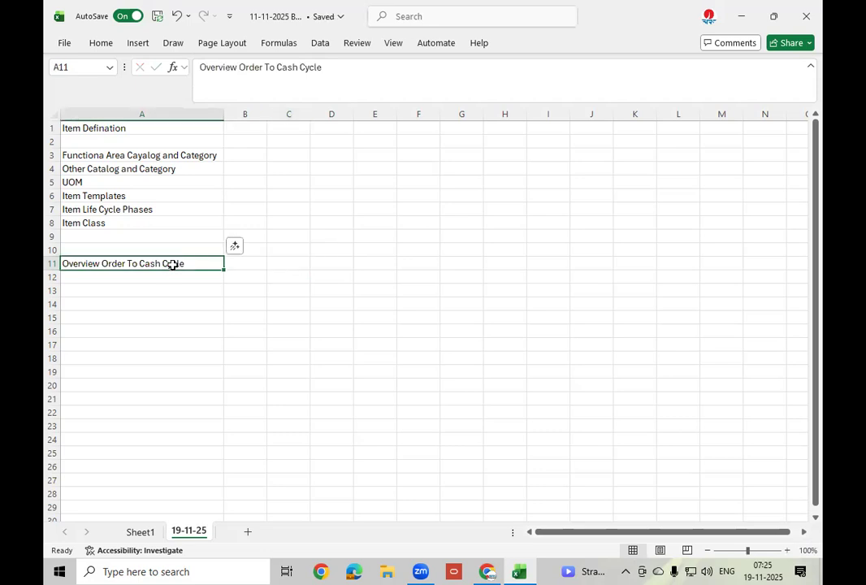
Step: Enter Customer Fullfilment in cell A13 below the Order To Cash heading
left_click(144, 292)
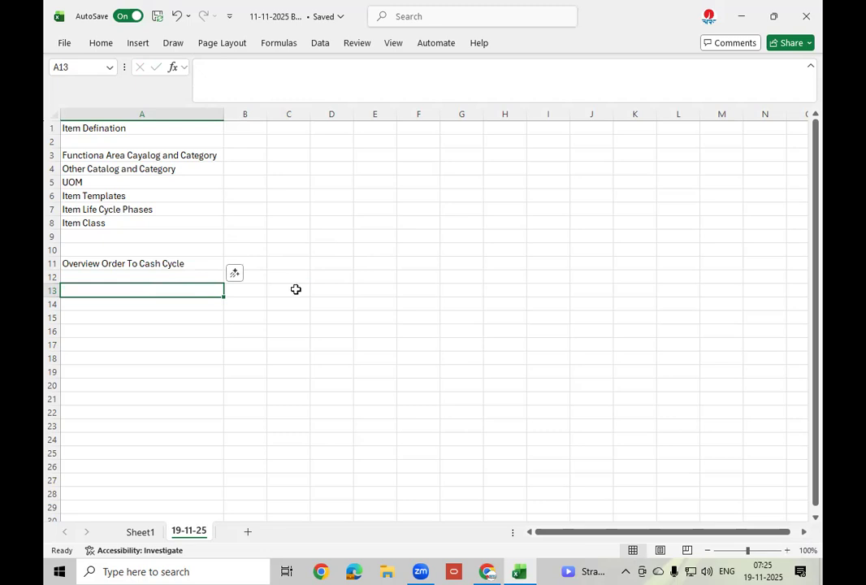
type("Cu")
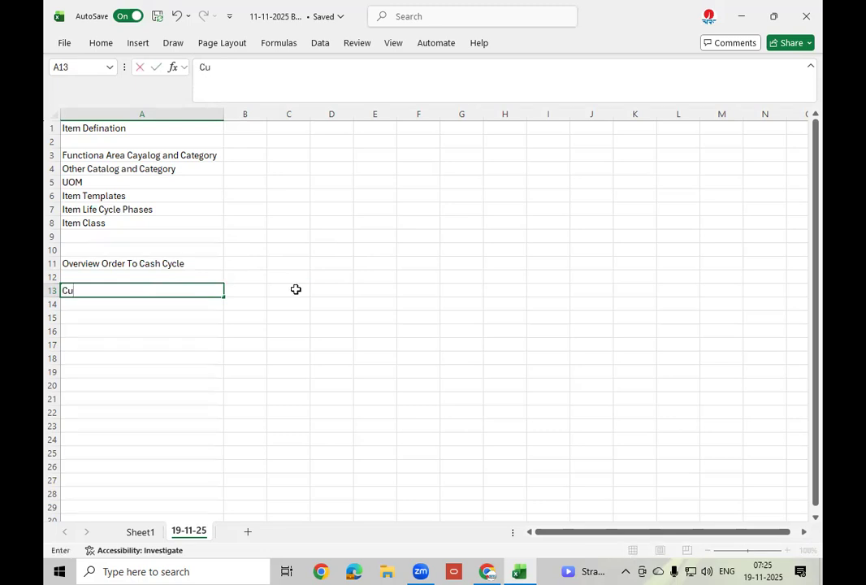
type("stomer Fullfu")
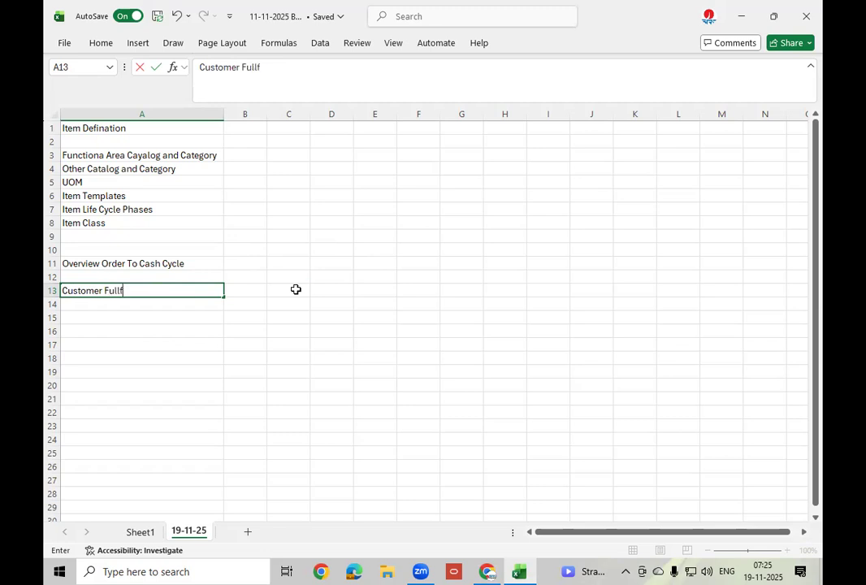
key("BackSpace")
type("ilment")
left_click(242, 302)
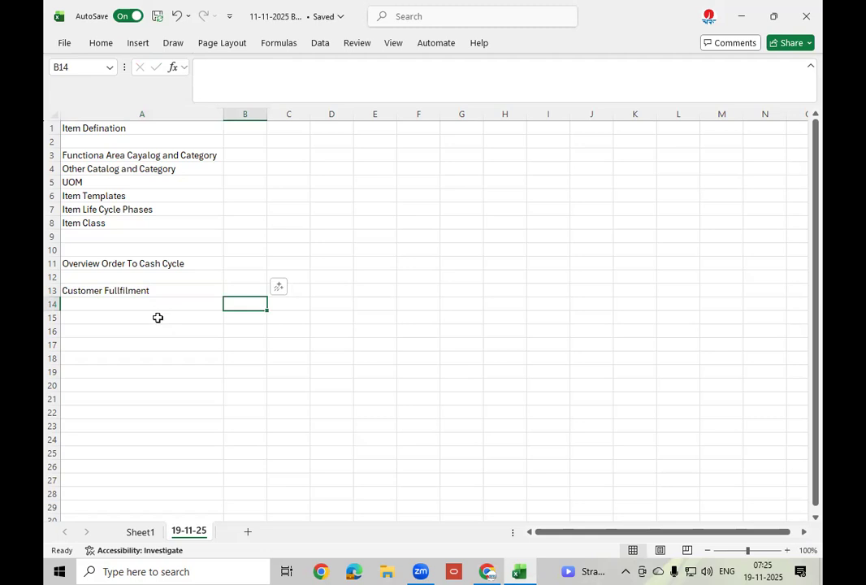
Step: Enter Order Management in cell A15 and Inventory in cell A16 below the Customer Fullfilment line
left_click(157, 318)
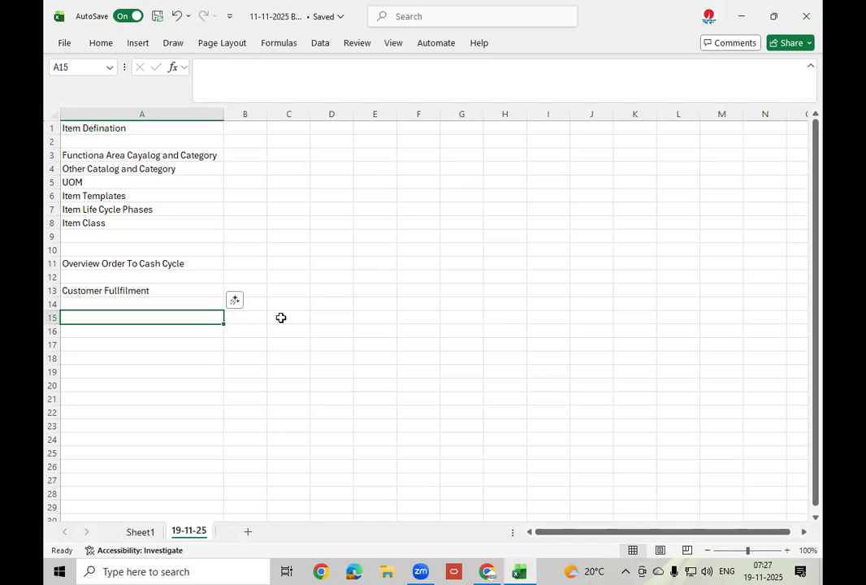
type("Order")
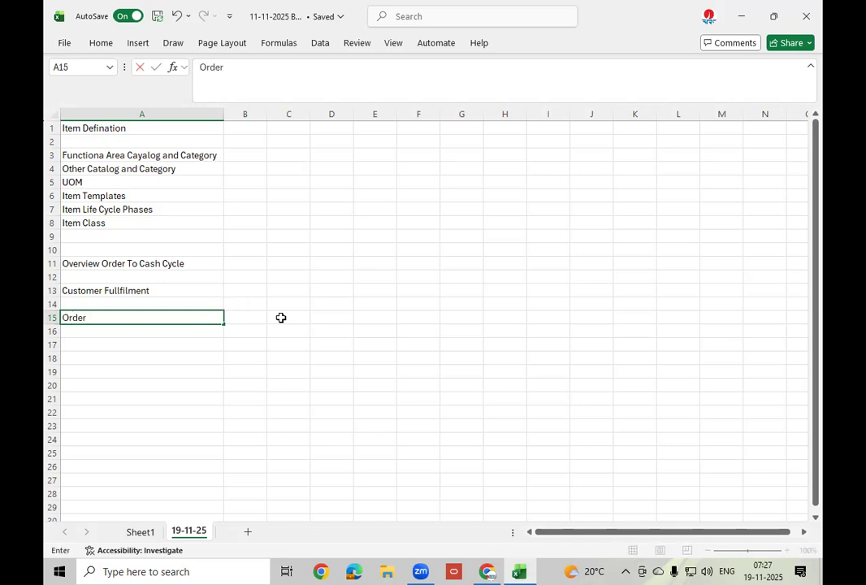
type("Managm")
key("BackSpace")
type("ement")
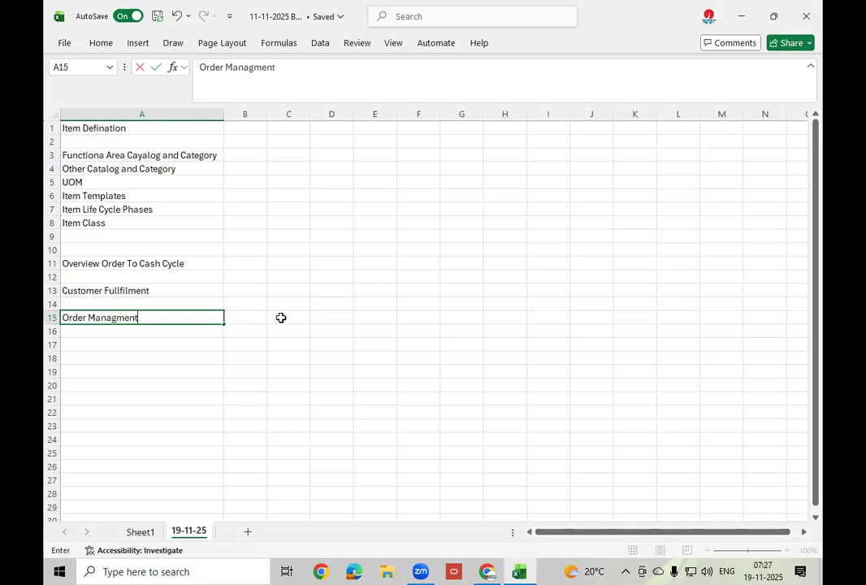
key("Return")
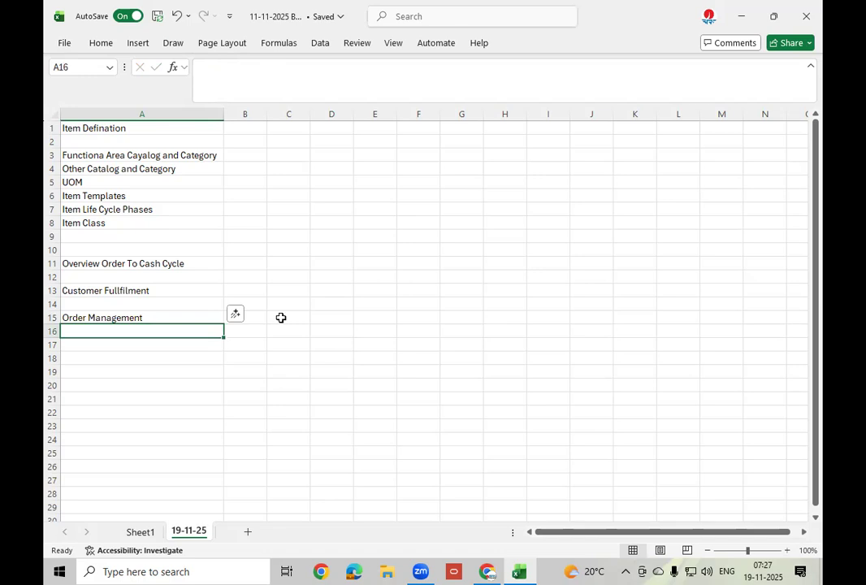
type("Inventory")
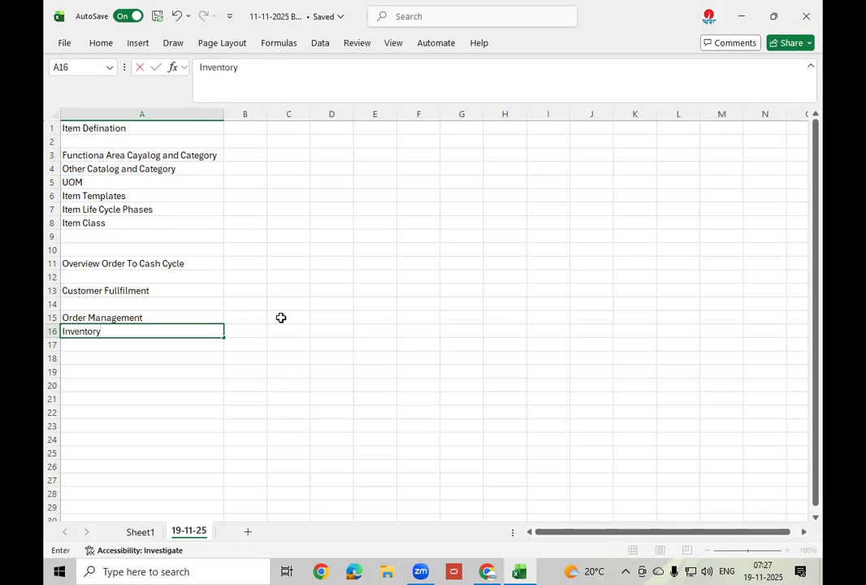
key("Return")
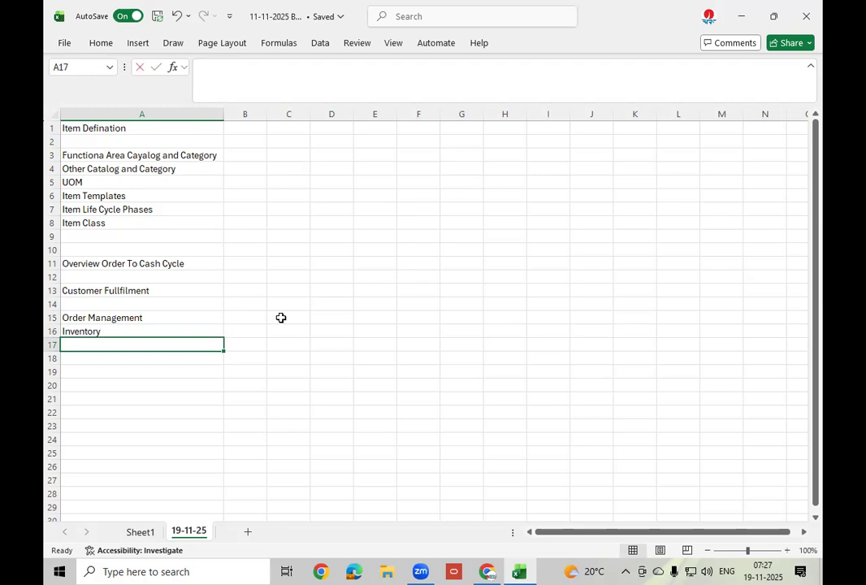
Step: Continue the module list with Purchasing, Payables and Receivalbles in cells A17 to A19
type("Pur")
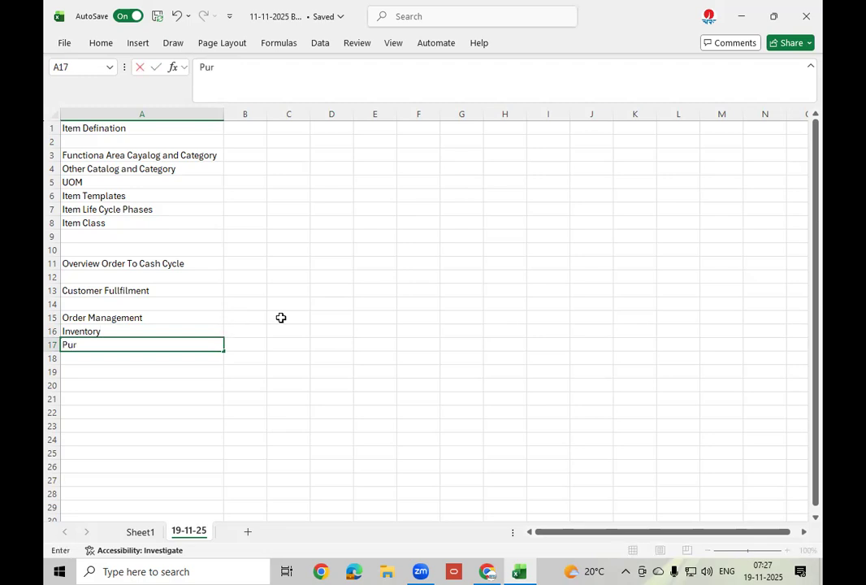
type("chasing")
key("Return")
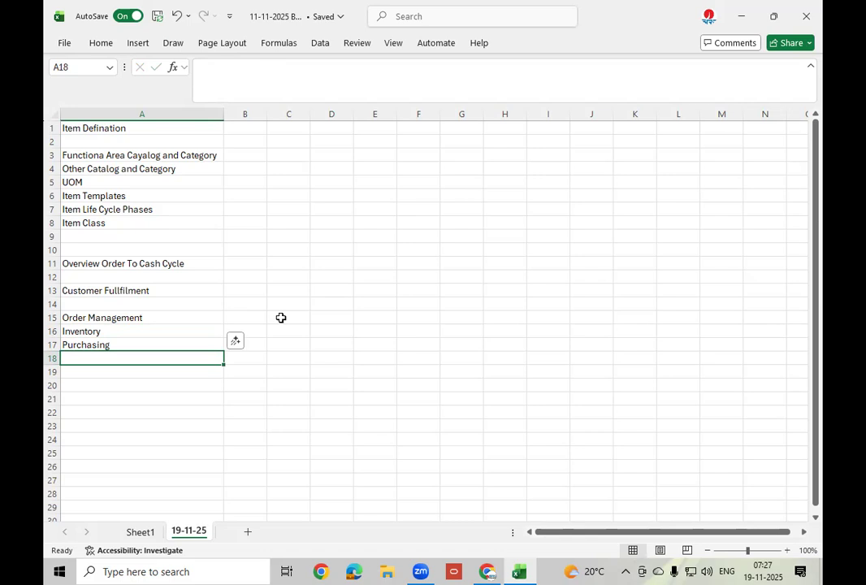
type("Payables")
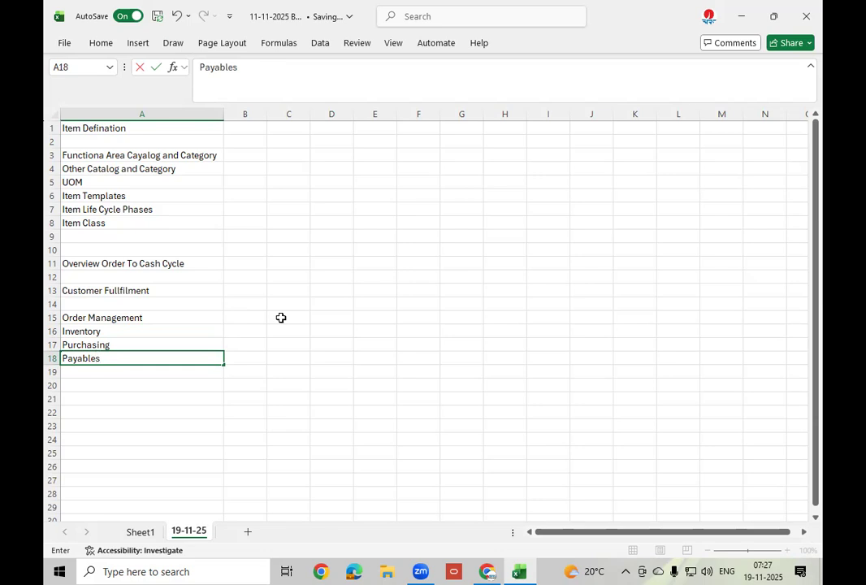
key("Return")
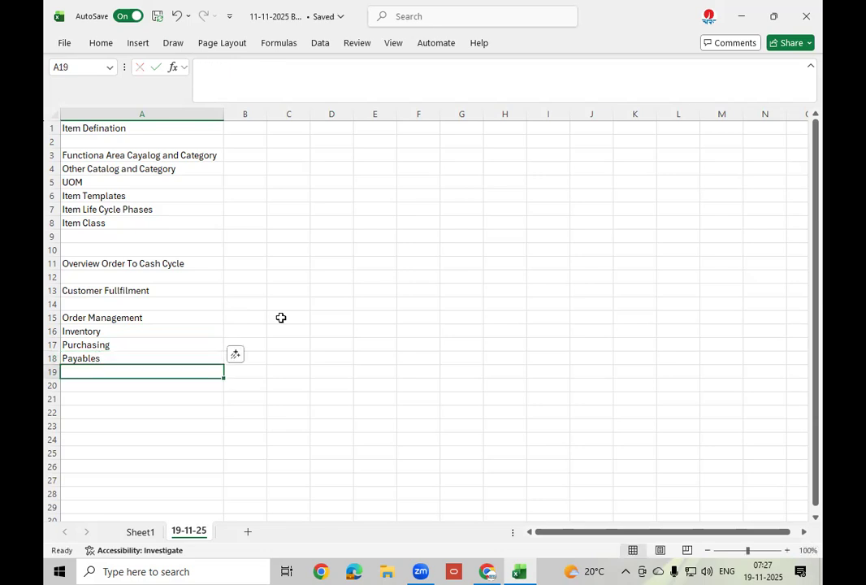
type("Rc")
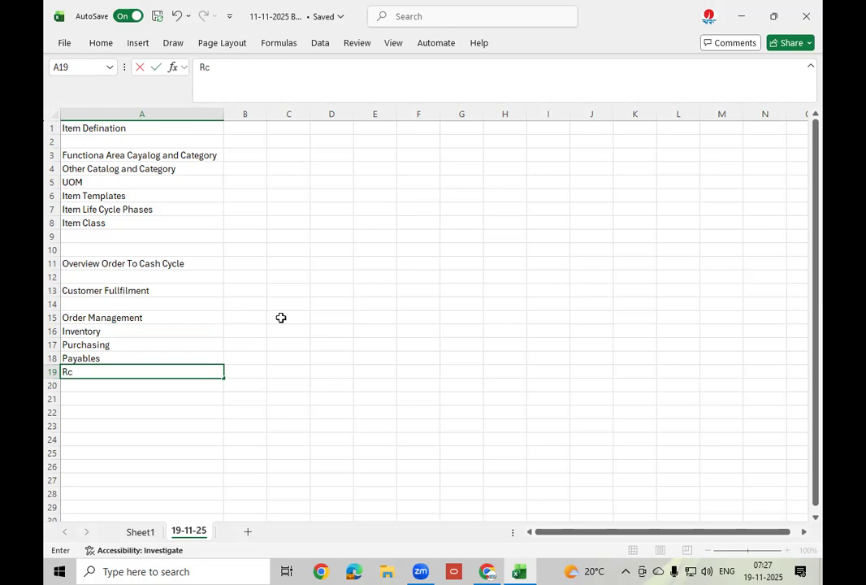
key("BackSpace")
type("eceivalbles")
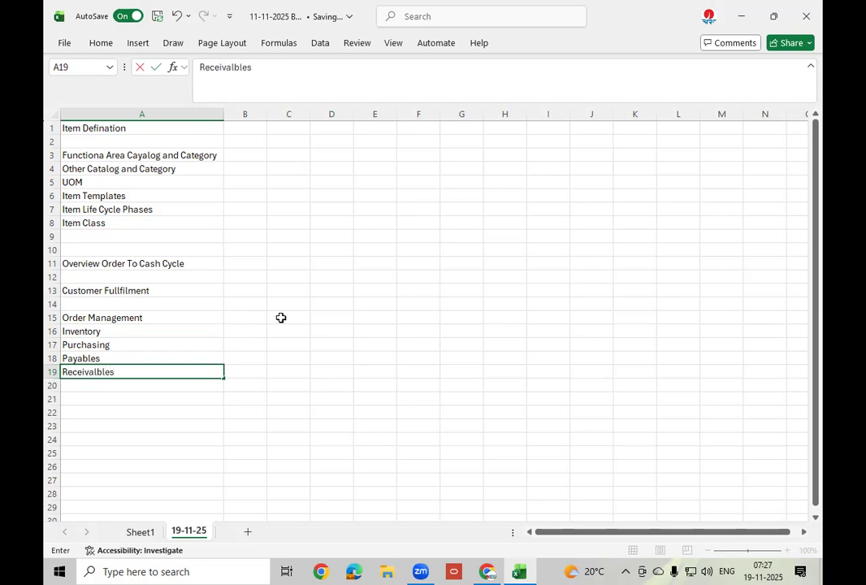
key("Return")
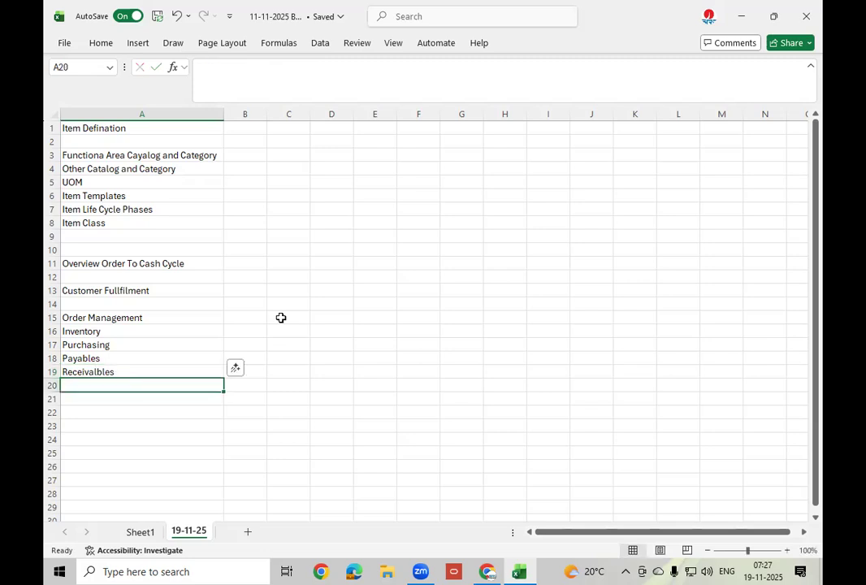
Step: Add Cash Management in cell A20 and General Ledger in cell A21 to the module list
type("Cash")
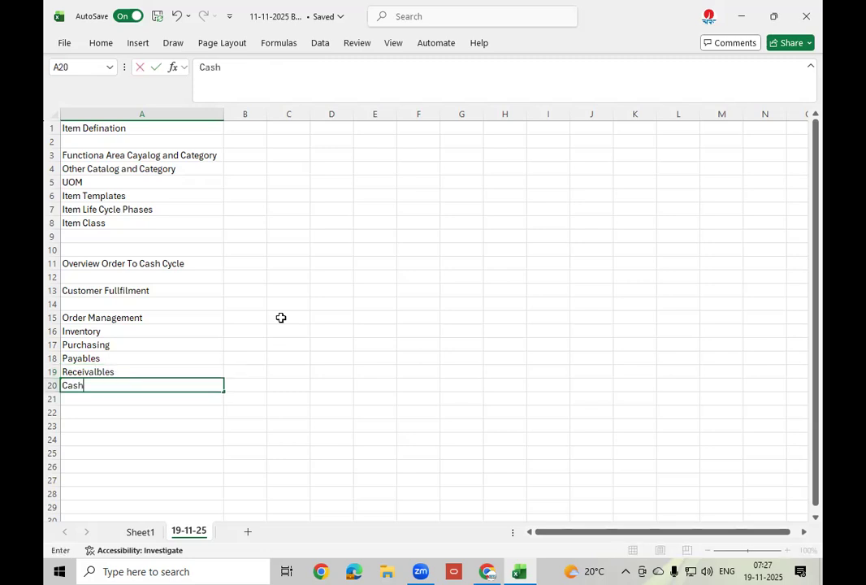
type(" Management")
key("Return")
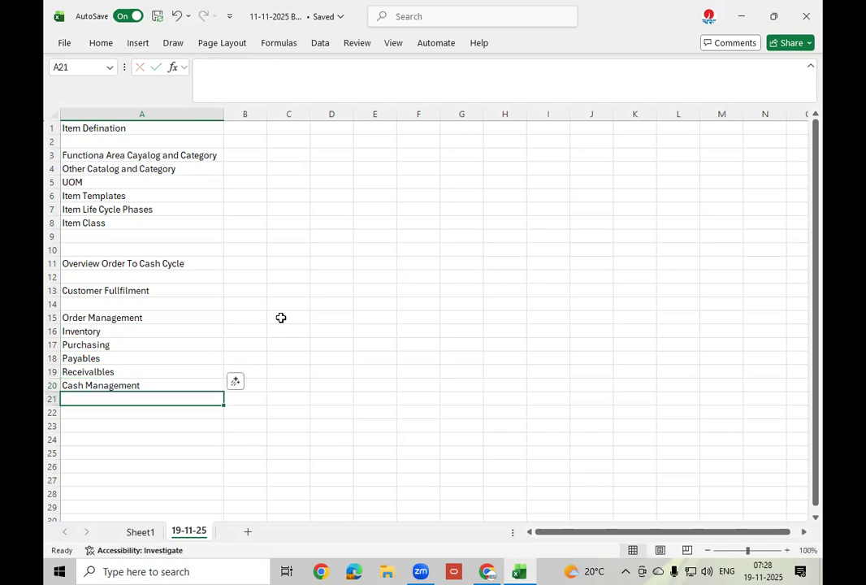
type("G")
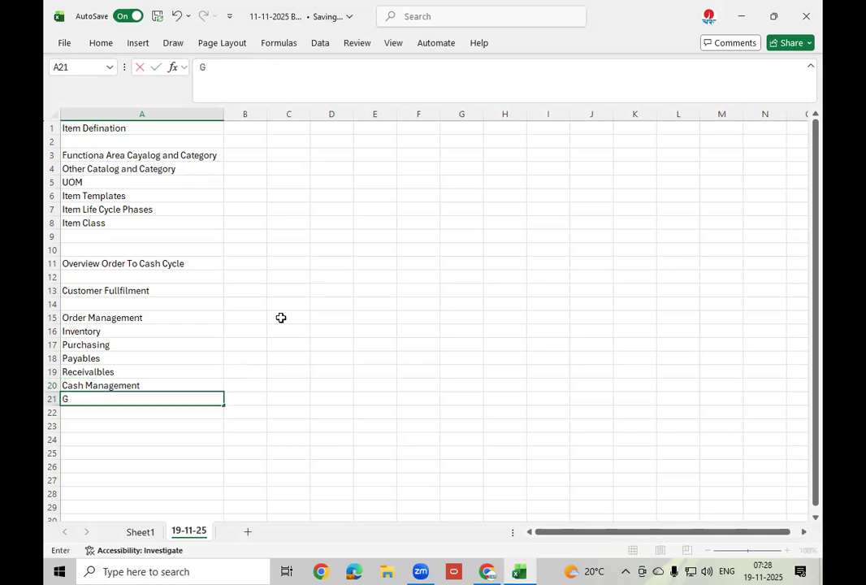
type("eneral ")
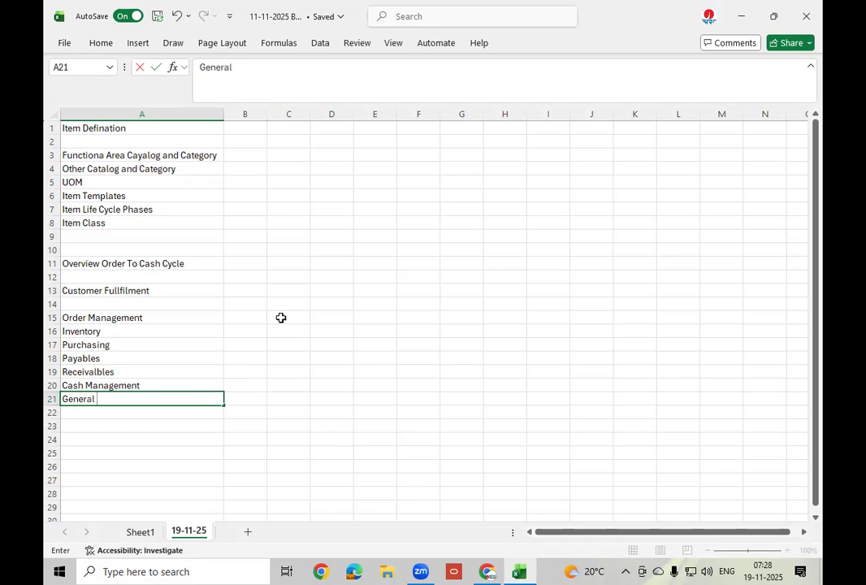
type("Ledger")
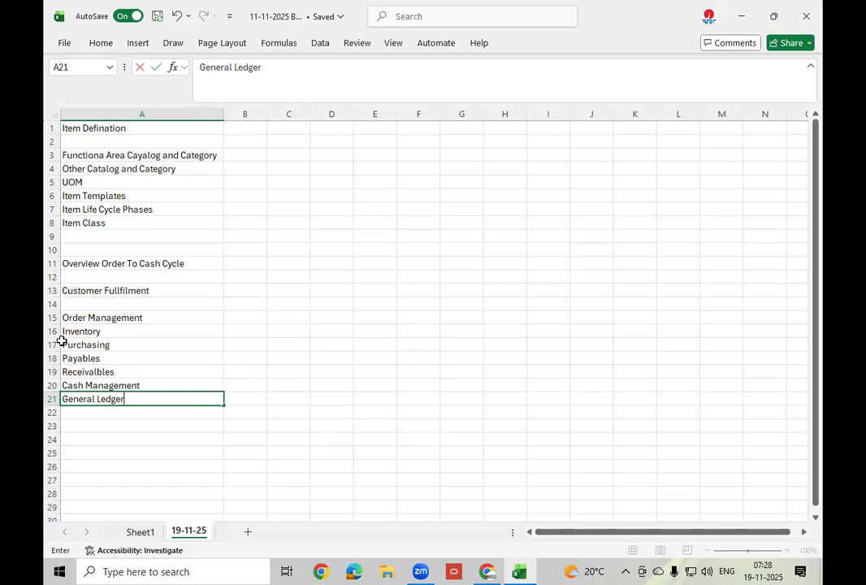
Step: Set the font of the Purchasing and Payables rows, 17 and 18, to the orange-yellow standard colour
left_click_drag(52, 345, 52, 358)
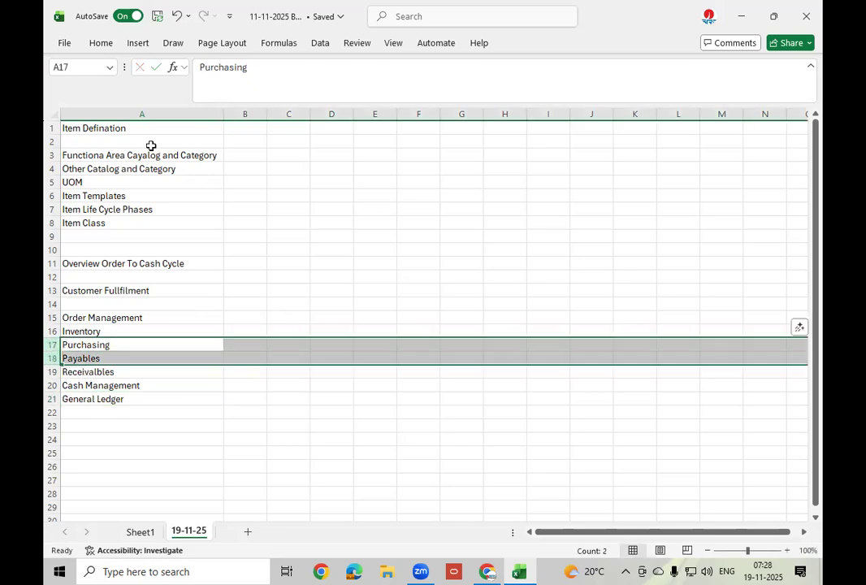
left_click(109, 49)
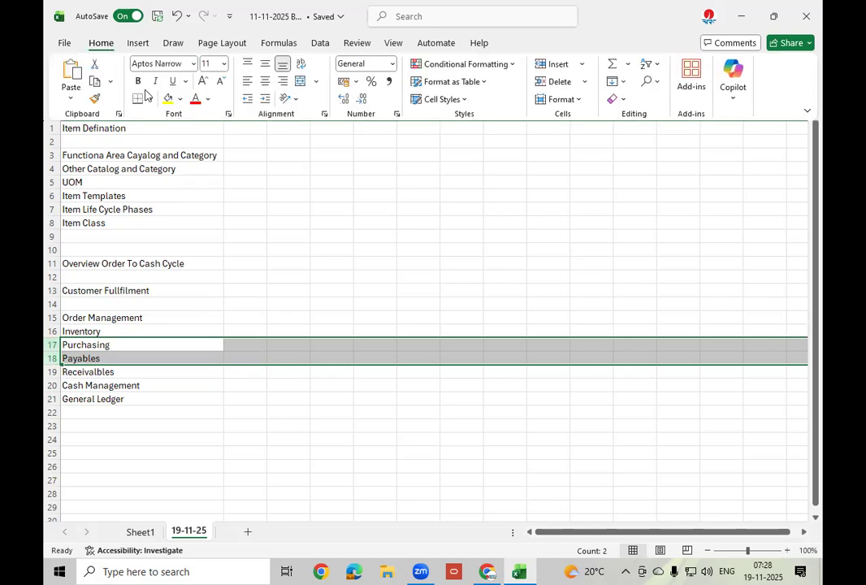
left_click(208, 99)
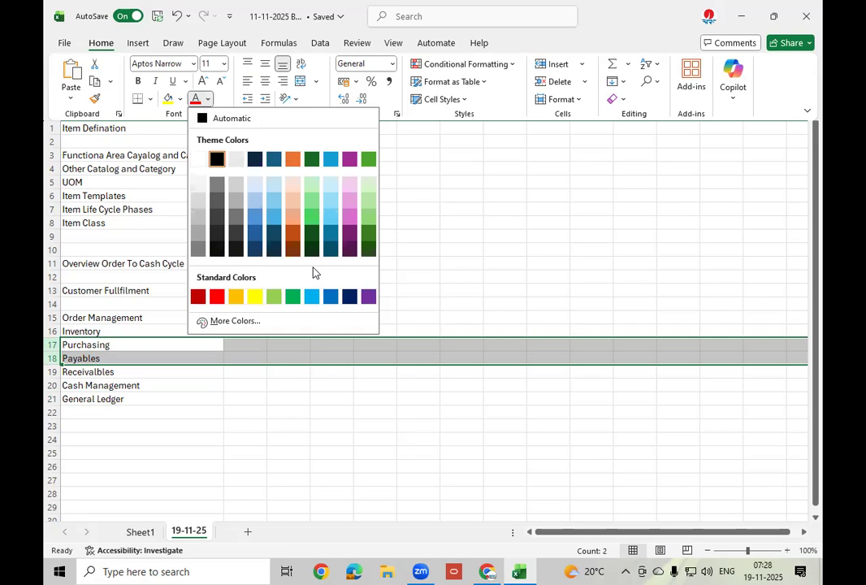
left_click(240, 298)
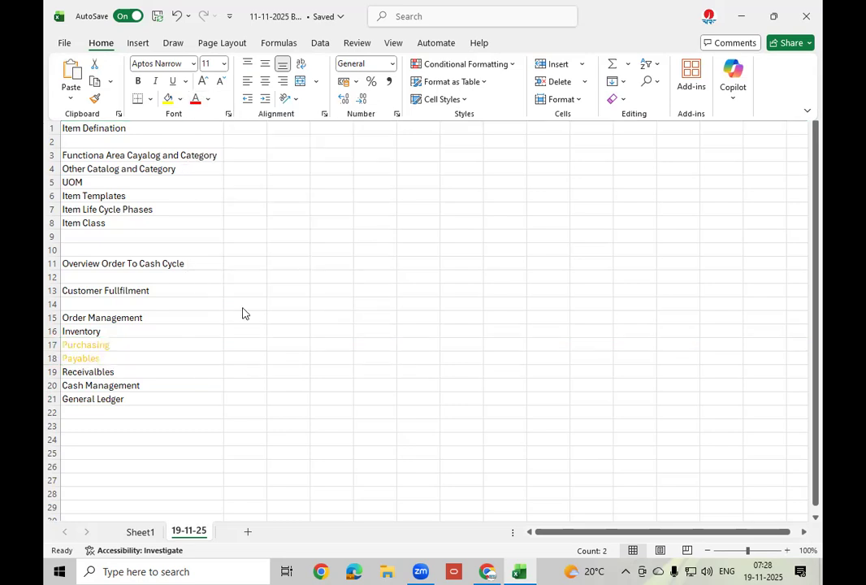
left_click(154, 340)
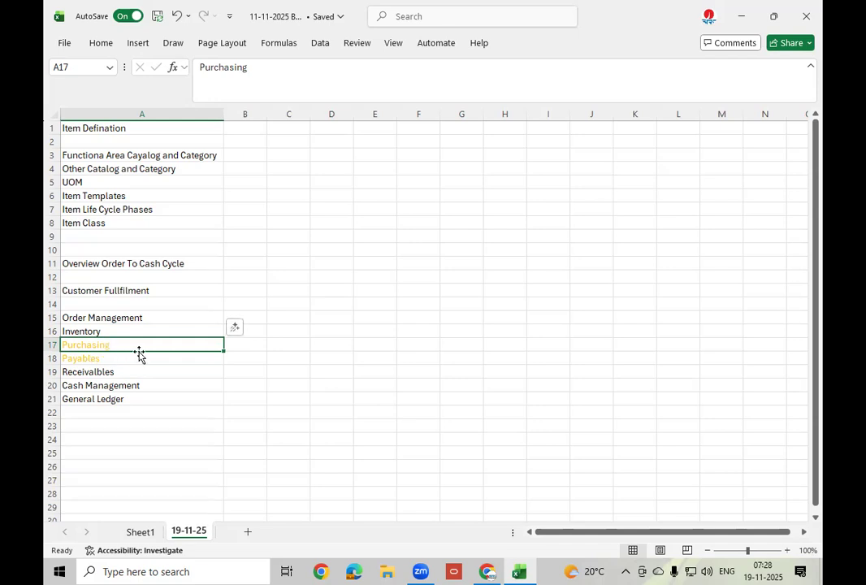
left_click(110, 358)
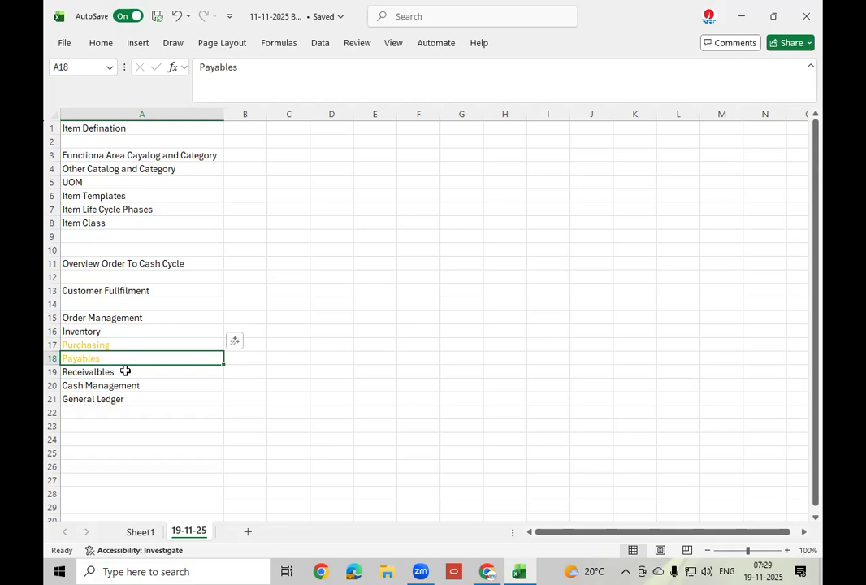
left_click(130, 372)
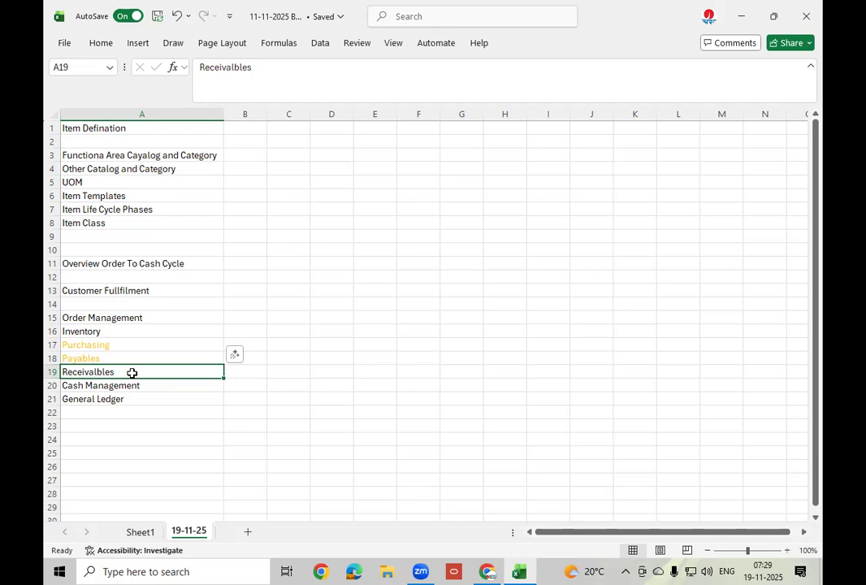
left_click(117, 357)
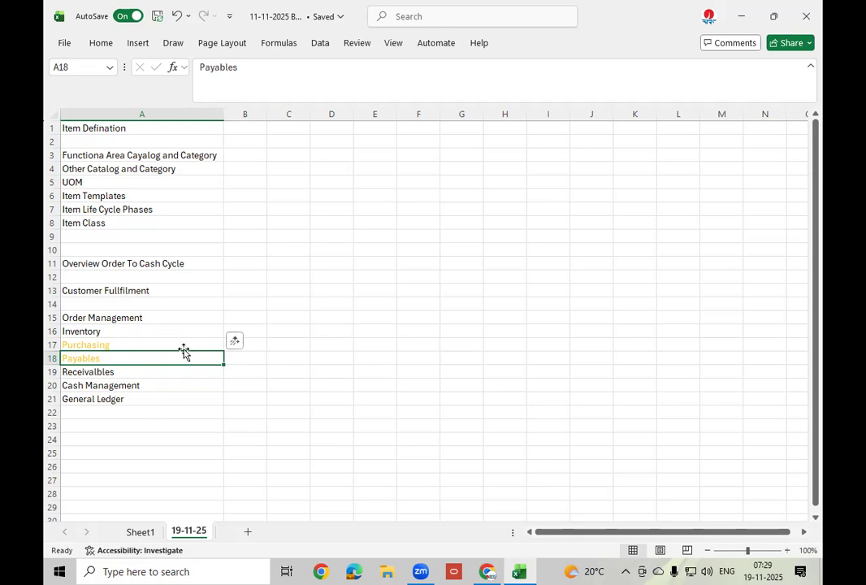
left_click(194, 265)
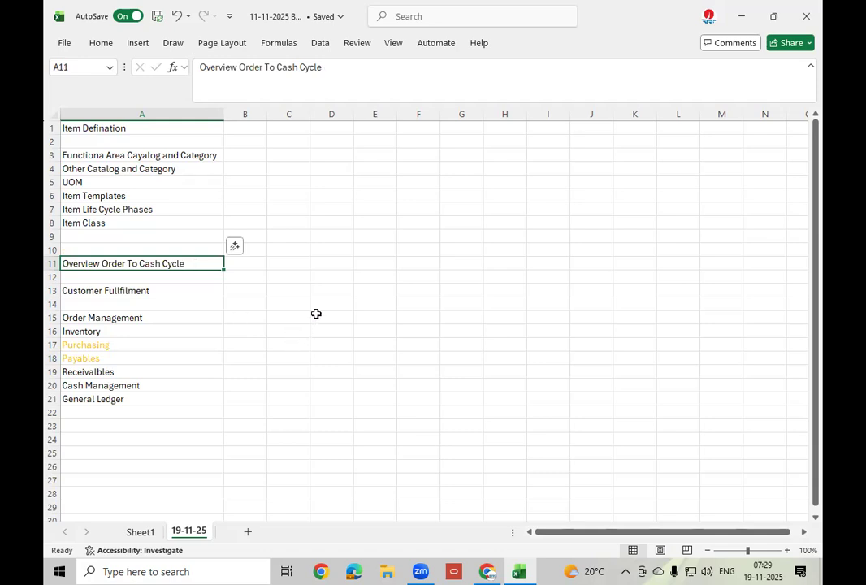
Step: Write the first process stage, "Enter SO", in cell D13 on the Customer Fullfilment row
left_click(332, 293)
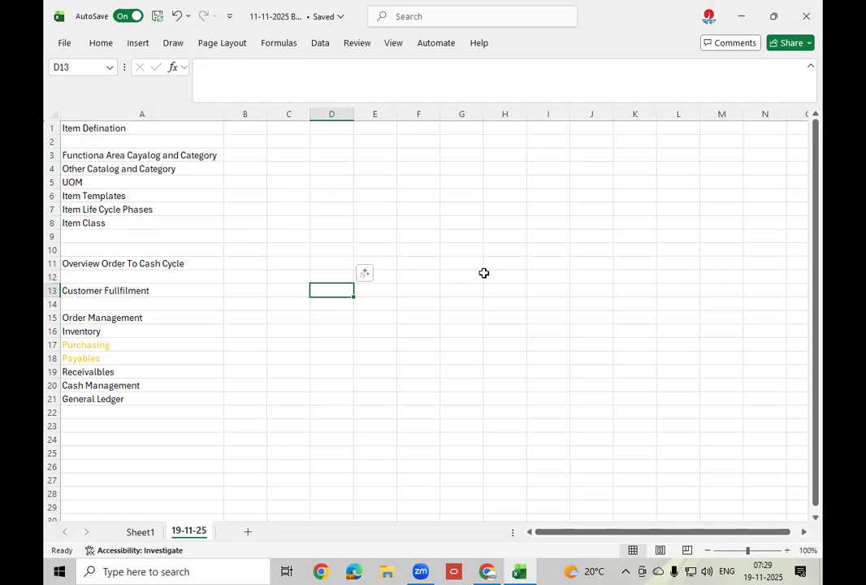
type("Enter")
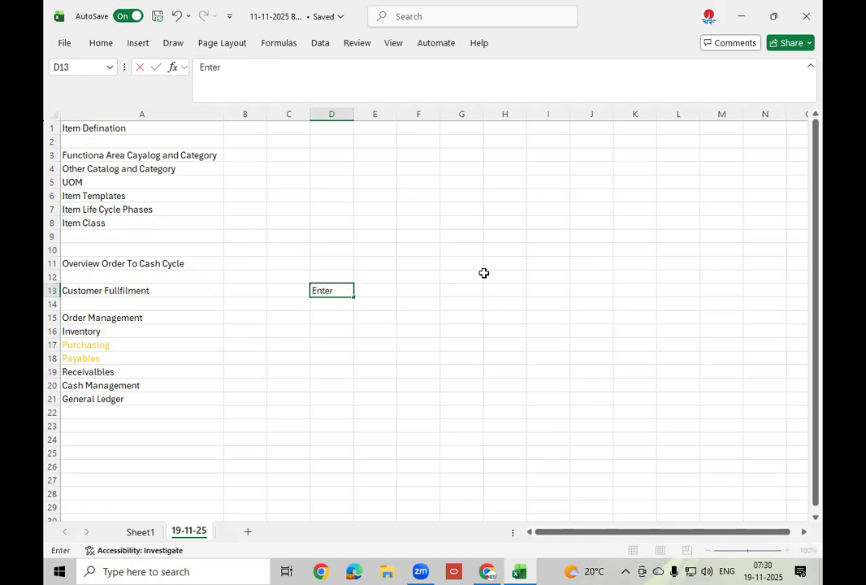
type(" SO")
left_click(406, 288)
left_click(341, 290)
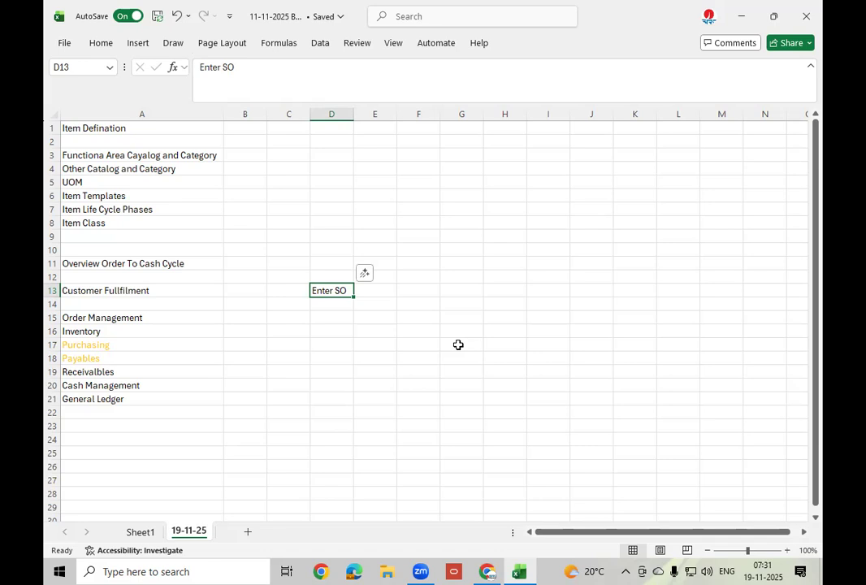
Step: Add the process stages "Submit SO" in cell E13 and "Pick" in cell F13
left_click(385, 290)
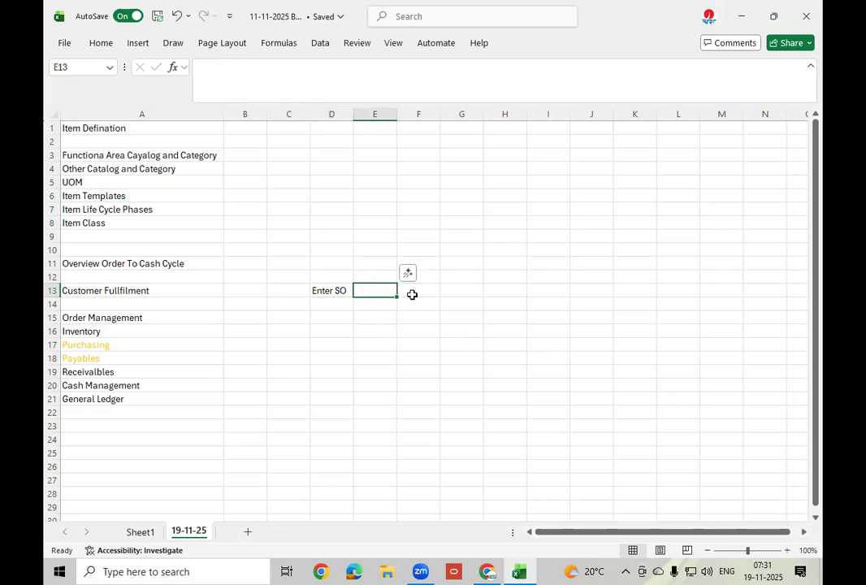
type("Submit")
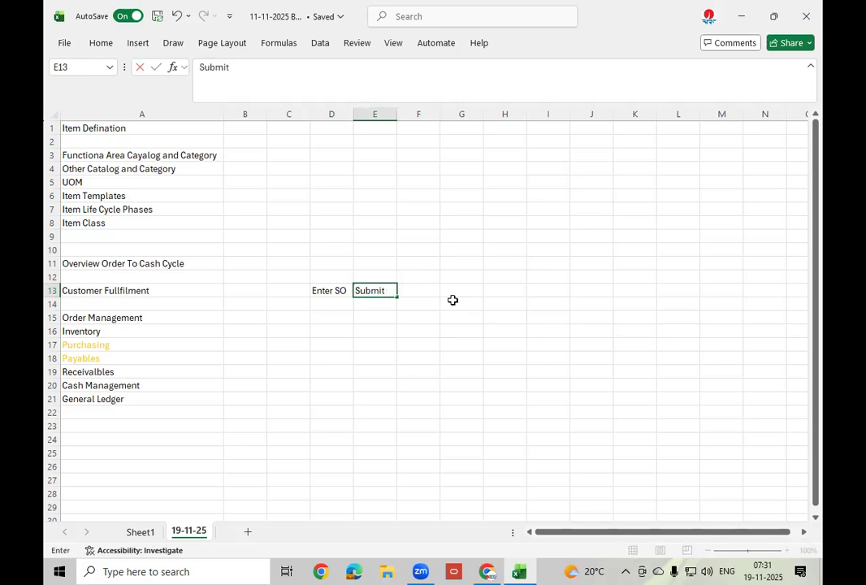
type(" SO")
key("Tab")
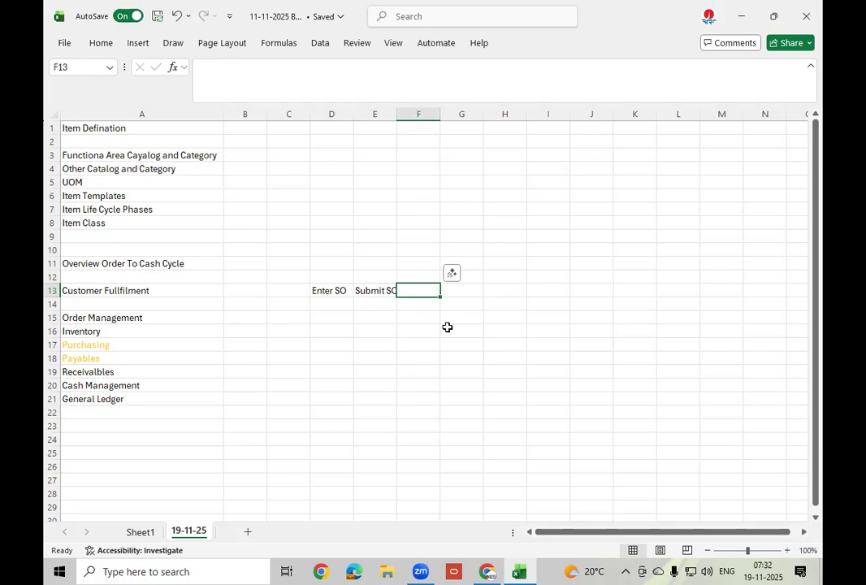
type("Pick")
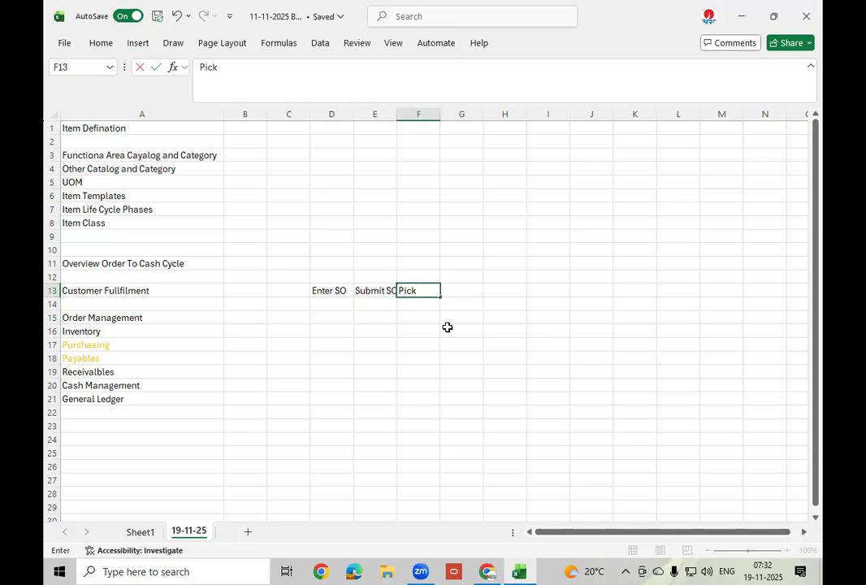
key("Tab")
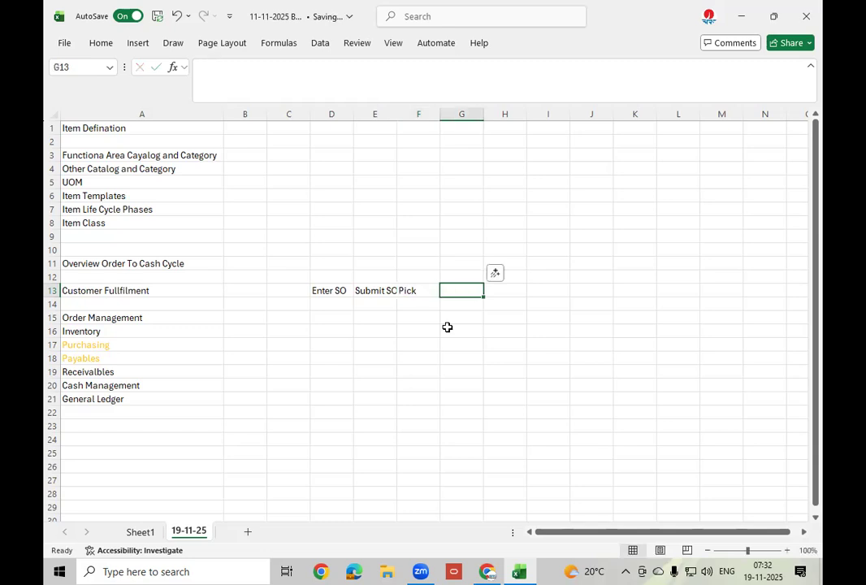
Step: Add the process stages "Ship" in cell G13 and "AR Invoice" in cell H13
type("Ship")
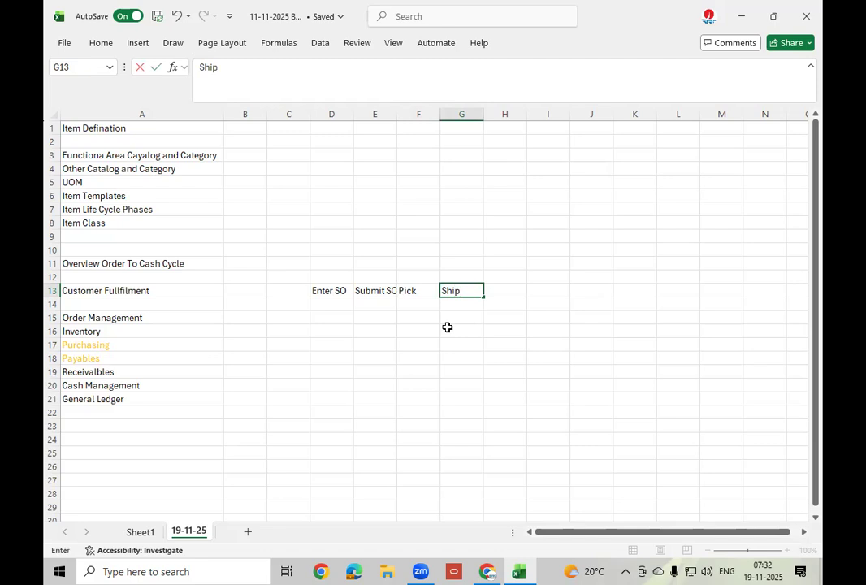
key("Tab")
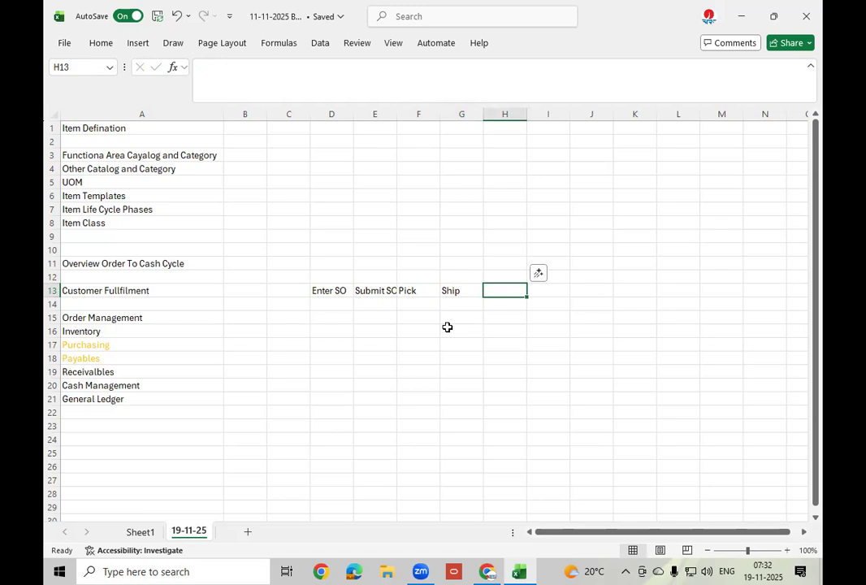
type("AR Invoice")
key("Tab")
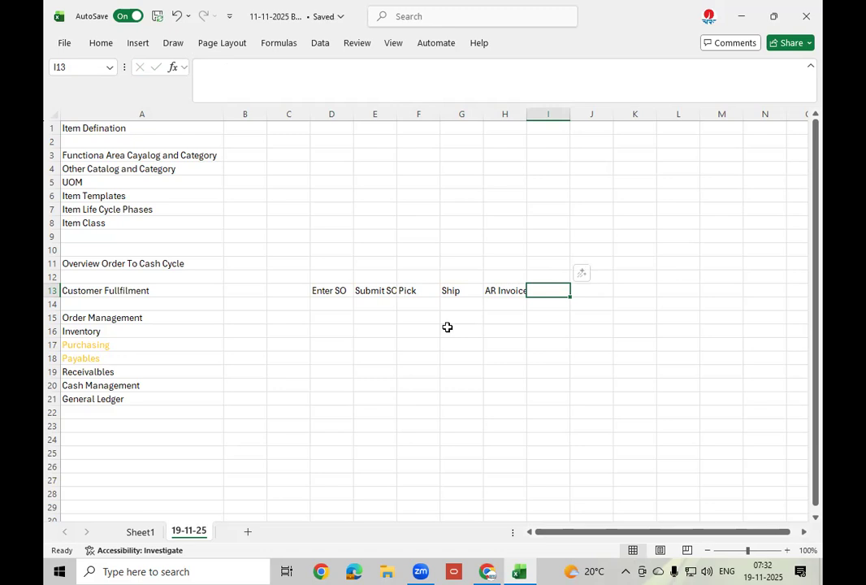
Step: Enter the stage "Payment Receipt" in cell I13 and auto-fit column I to its text
type("Pay")
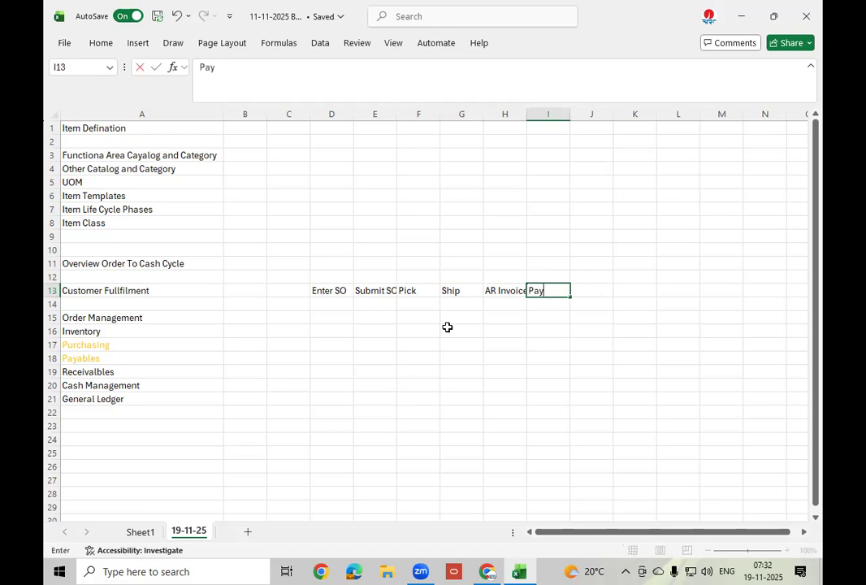
type("ment Receipt")
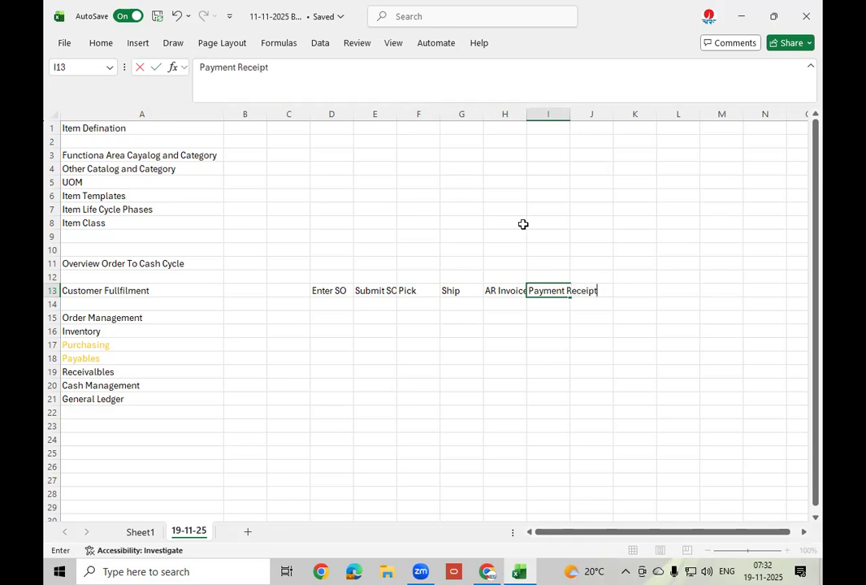
left_click(579, 114)
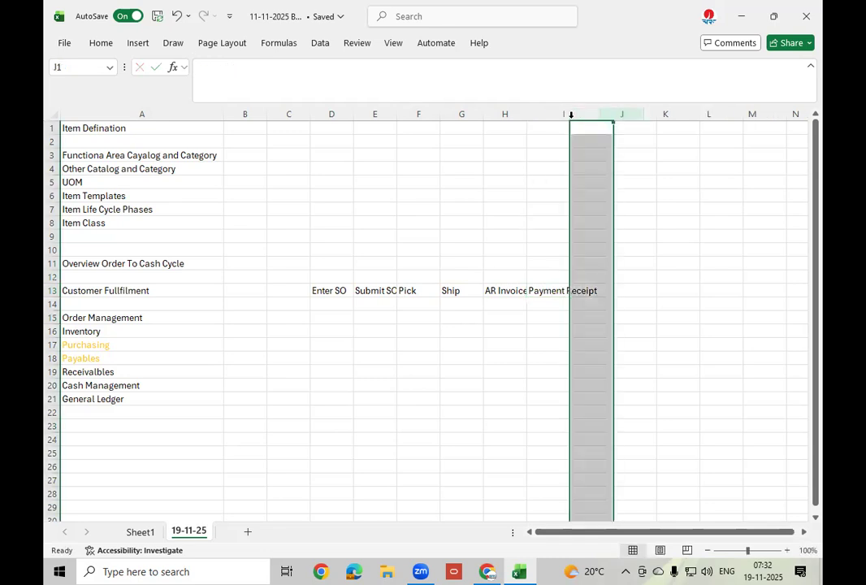
double_click(570, 115)
Step: Add the process stage "CM BR" in cell J13 of the Customer Fullfilment row
left_click(580, 291)
left_click(611, 290)
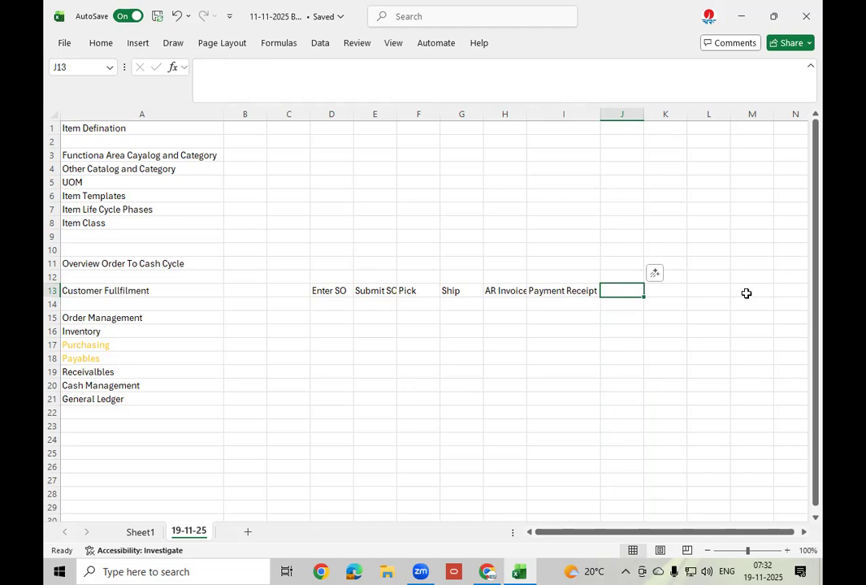
type("CM")
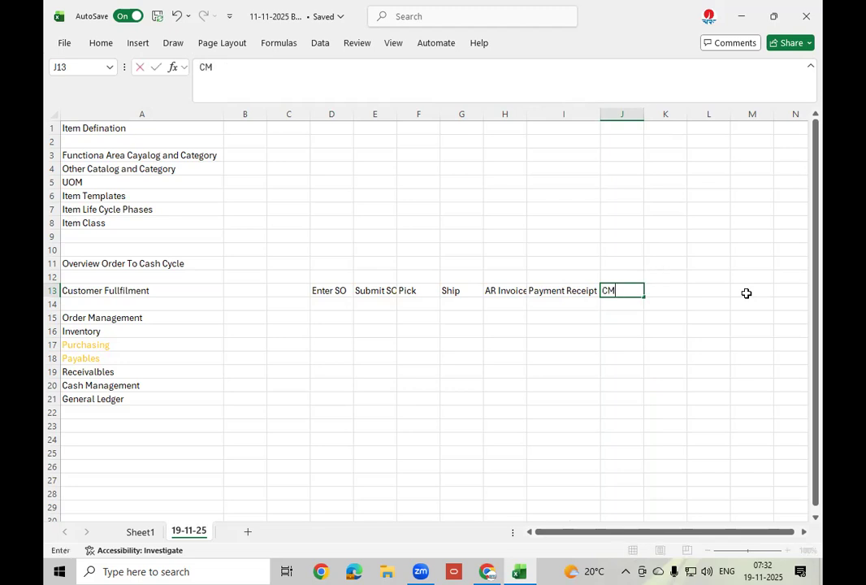
type(" BR")
key("Tab")
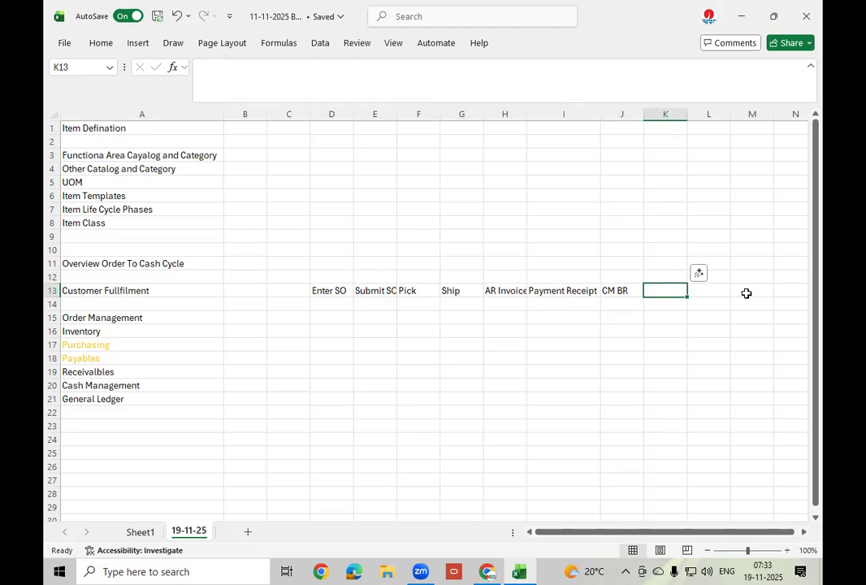
Step: Enter the stage "Transfer Accounting Entrie to GL" in cell K13 and auto-fit column K to its text
type("Trans")
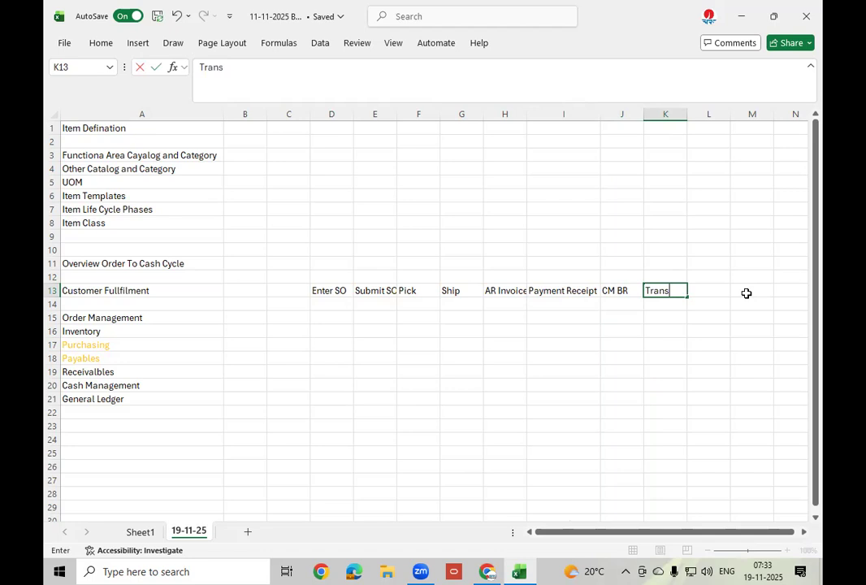
type("fer Data")
key("BackSpace")
key("BackSpace")
key("BackSpace")
key("BackSpace")
type("Accounting")
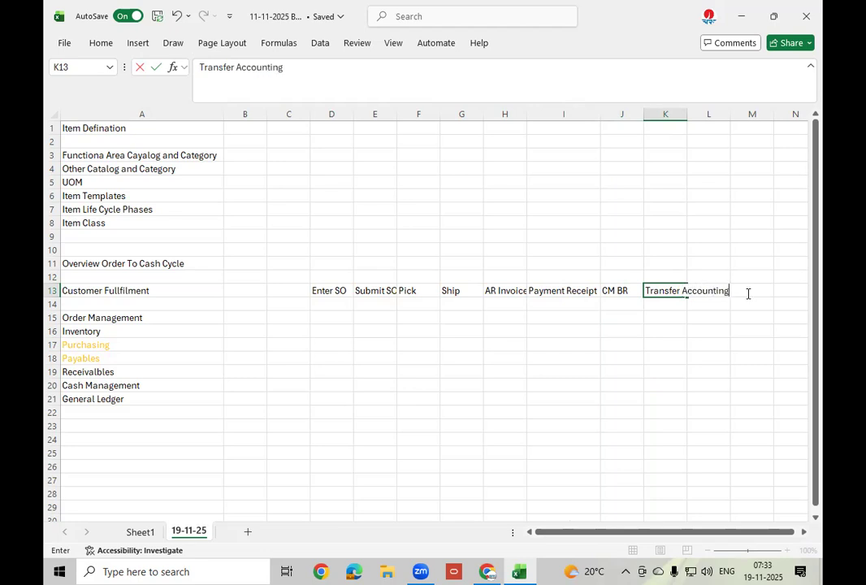
type(" Entrie to")
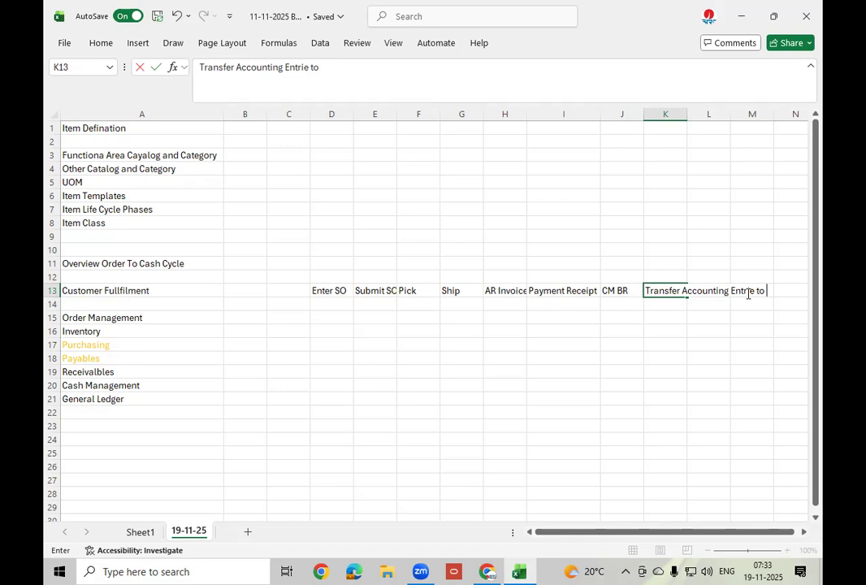
type(" GL")
double_click(686, 114)
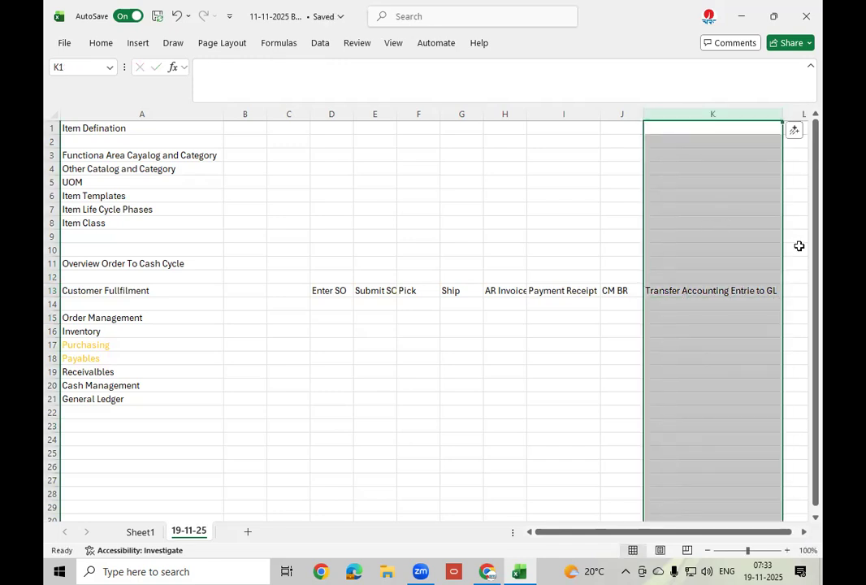
Step: Add the process stage "Manage Journals" in cell L13
left_click(790, 290)
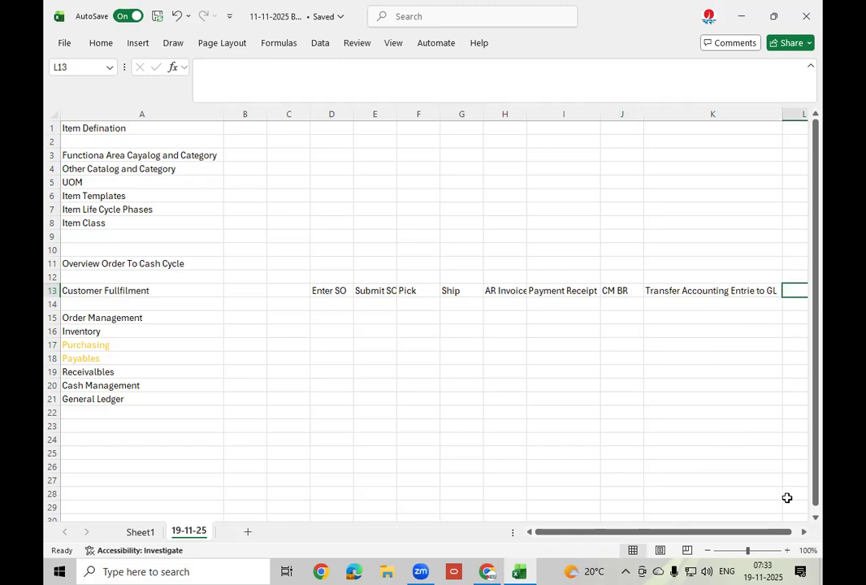
left_click(804, 532)
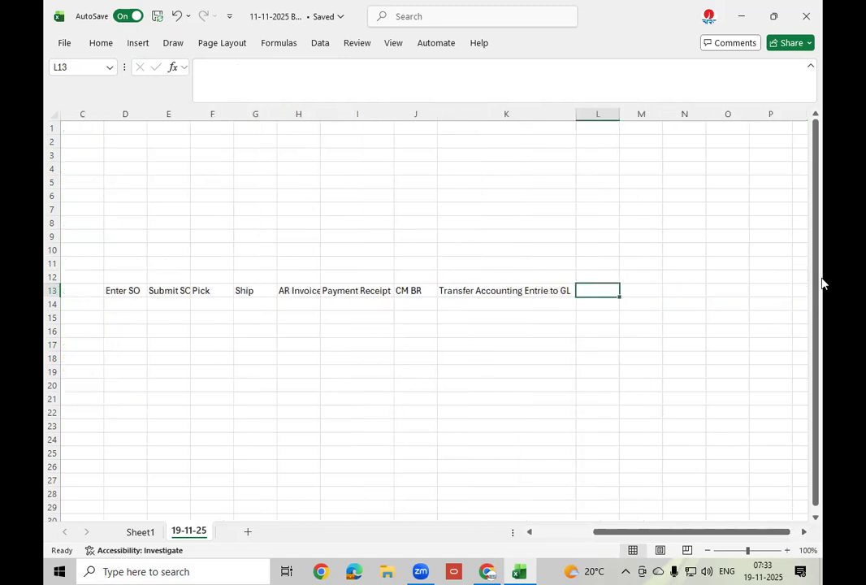
type("Manage")
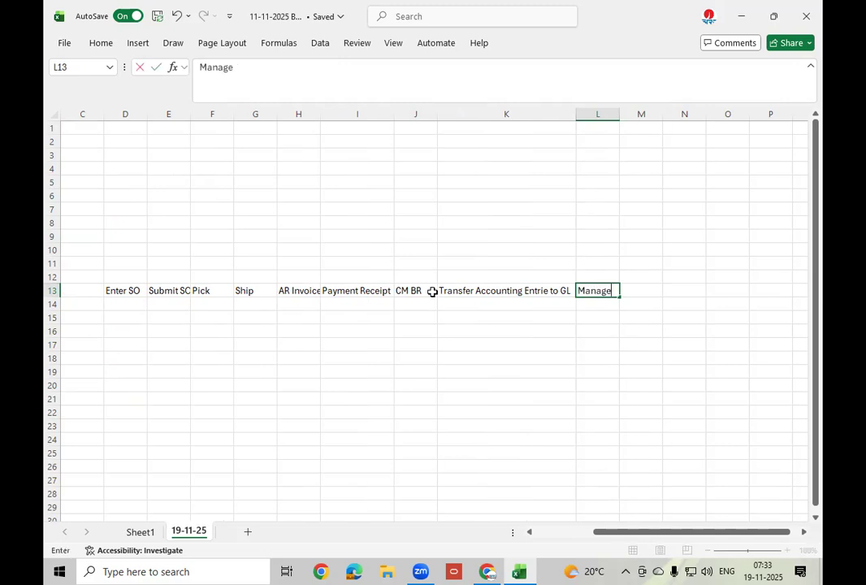
type(" Journals")
key("Tab")
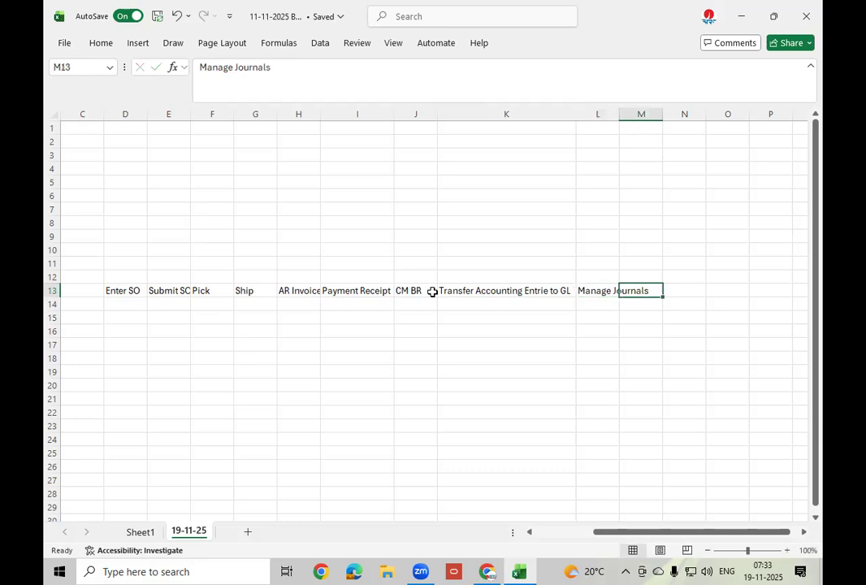
Step: Enter the final stage "Post to PL" in cell M13 and auto-fit column L to its text
type("Post")
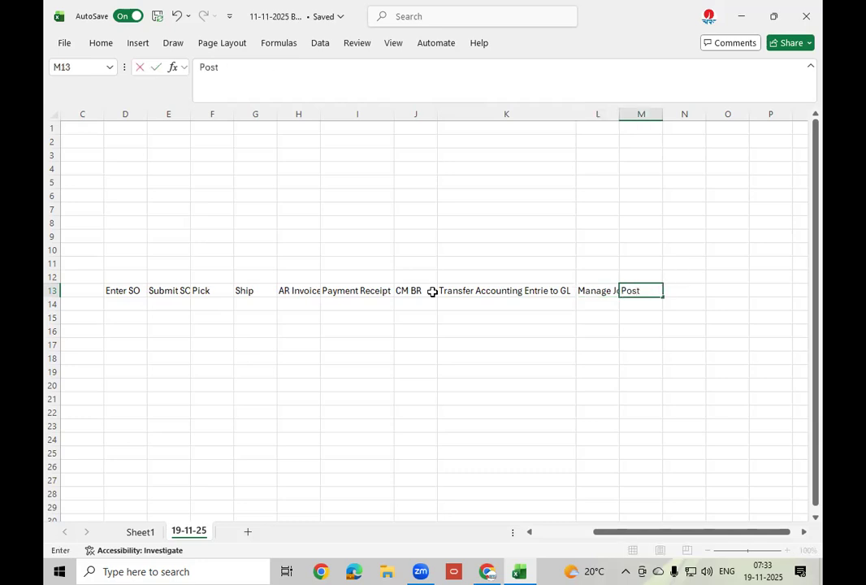
type(" to PL")
left_click(450, 367)
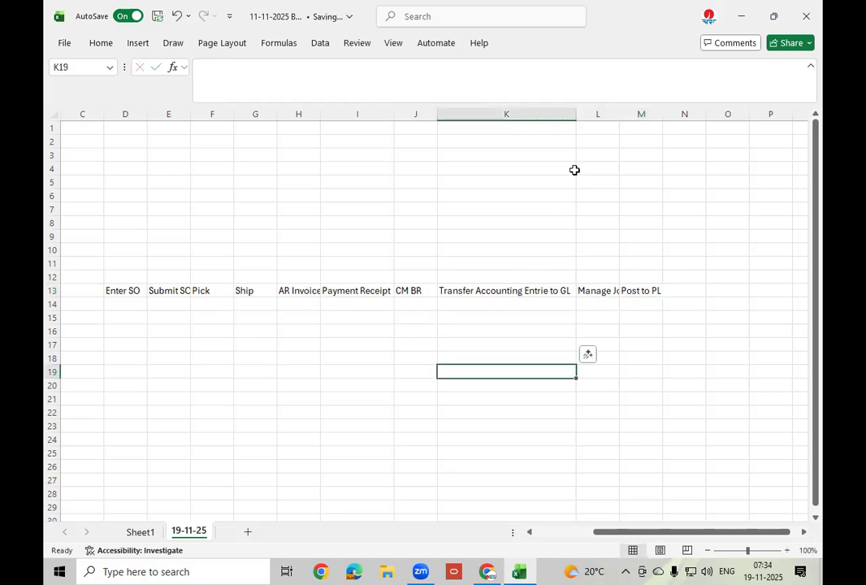
double_click(619, 114)
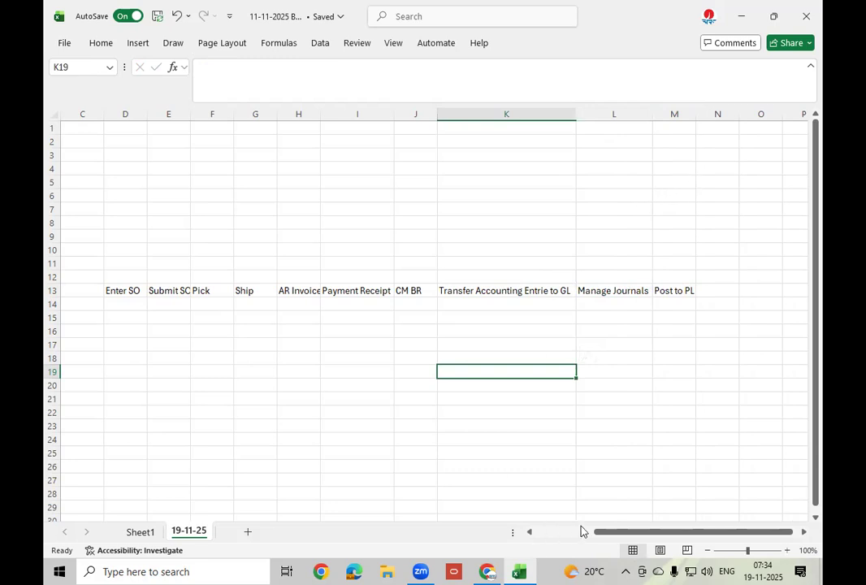
Step: Write "CPQ" in cell D15 on the Order Management row, beneath the Enter SO stage
left_click_drag(618, 532, 547, 547)
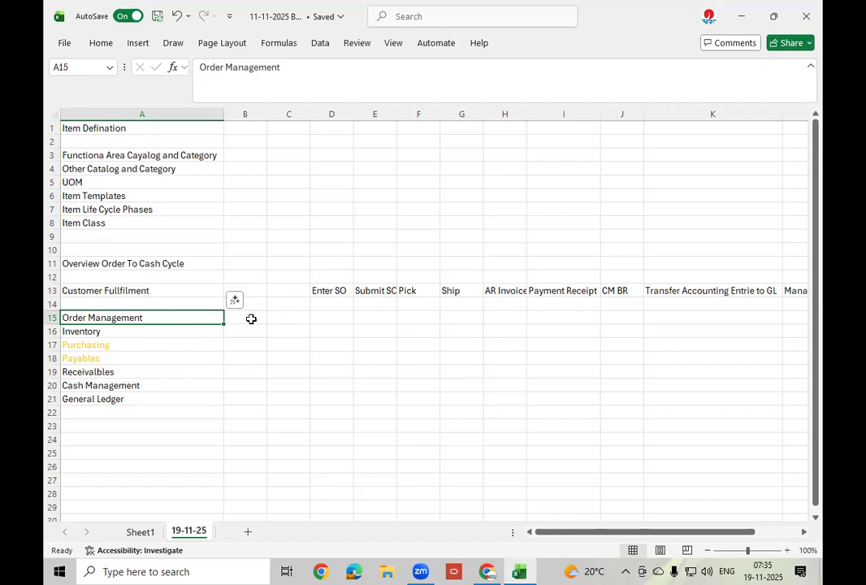
left_click(328, 322)
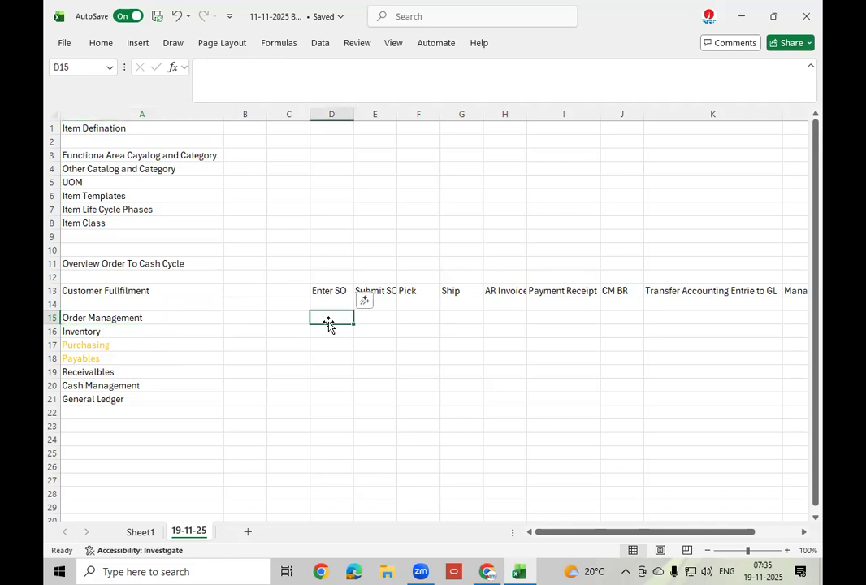
type("CPQ")
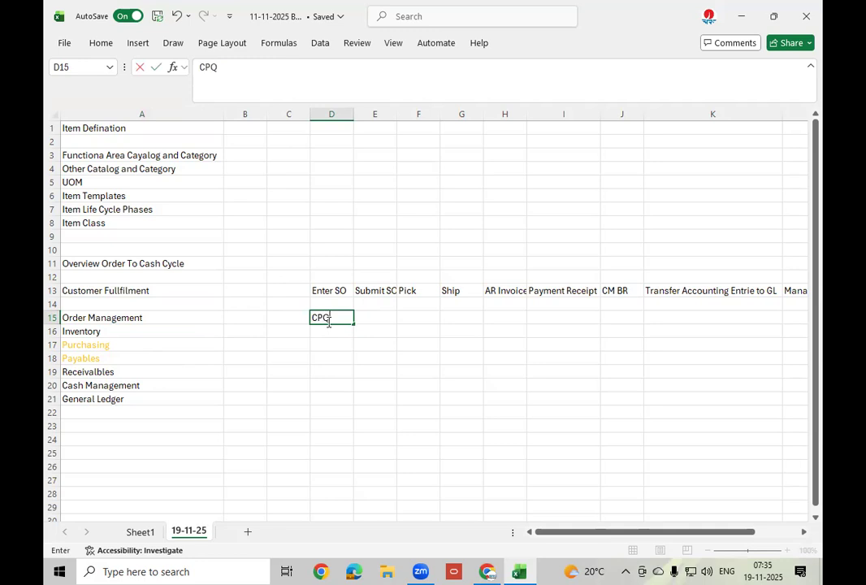
Step: Commit the CPQ entry in cell D15 under Enter SO on the Order Management row
left_click(382, 317)
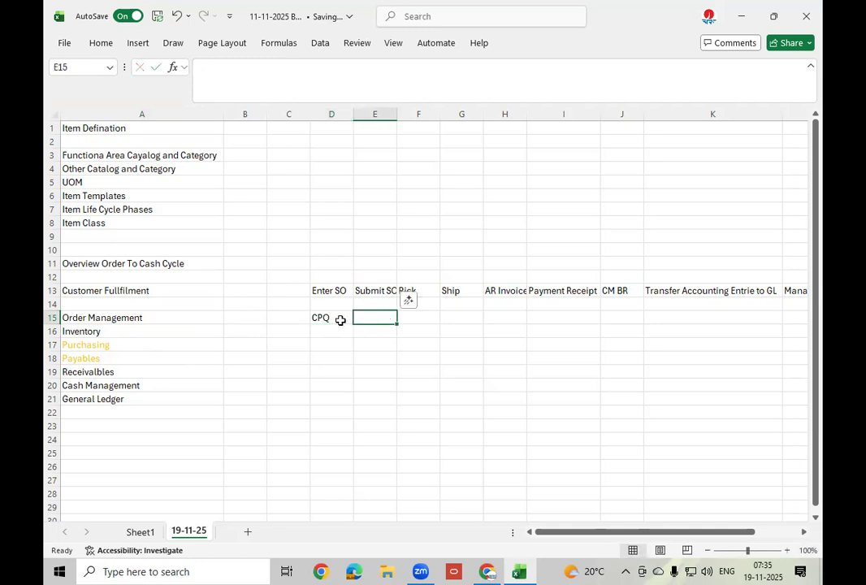
left_click(339, 319)
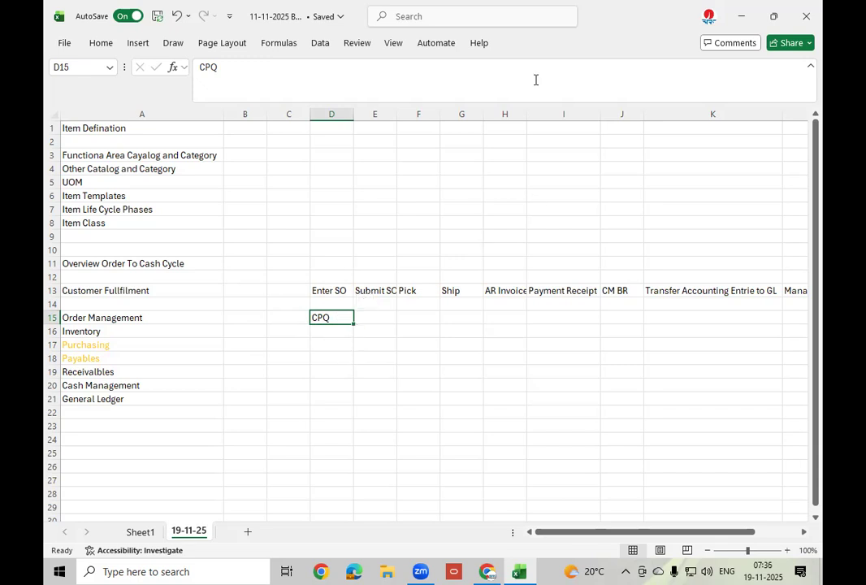
left_click(726, 32)
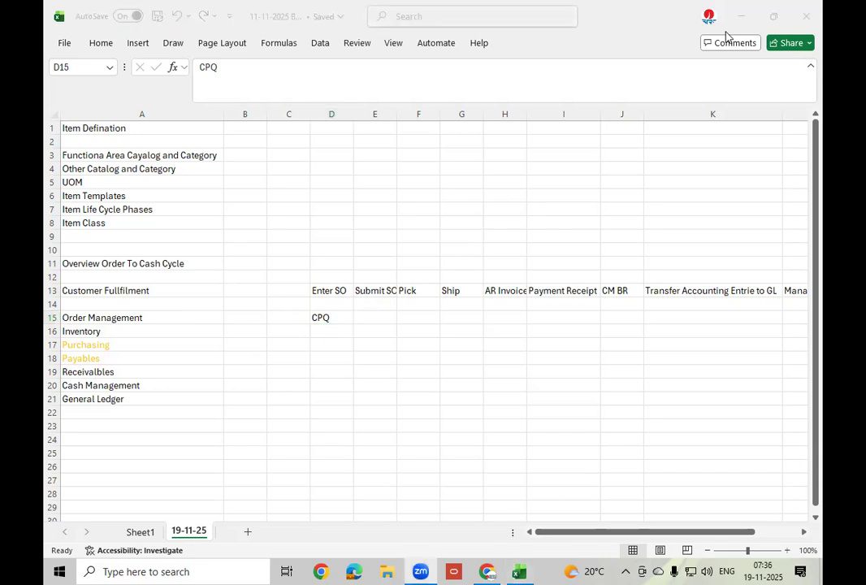
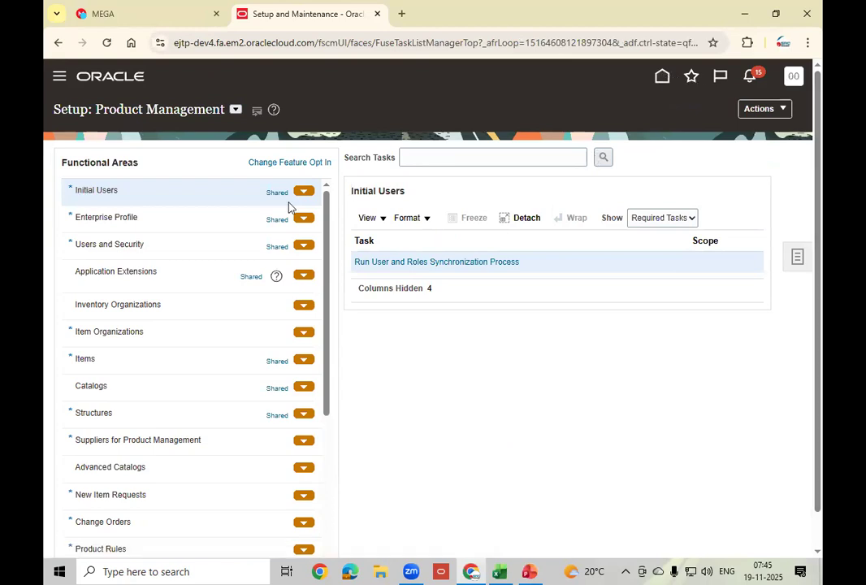
Step: Switch the setup offering to Order Management and show all tasks for the Organization Structures functional area
left_click(235, 109)
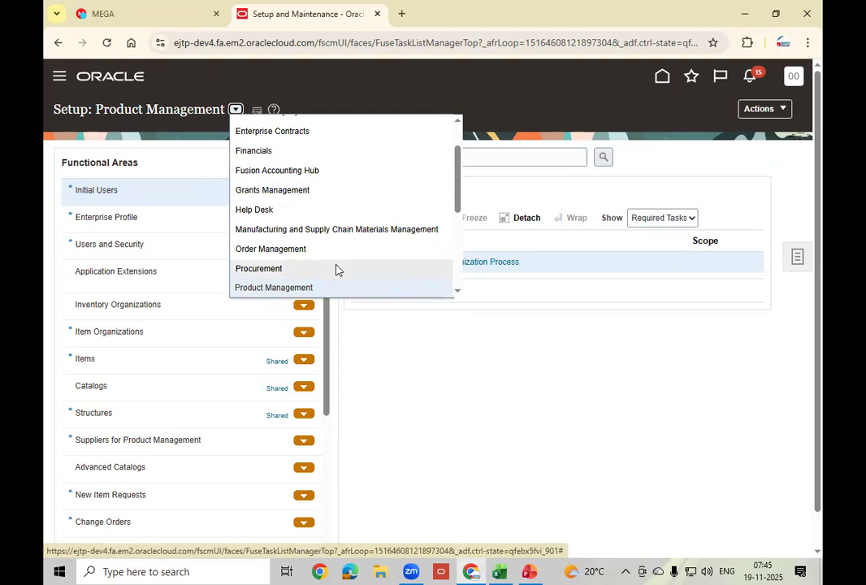
left_click(272, 250)
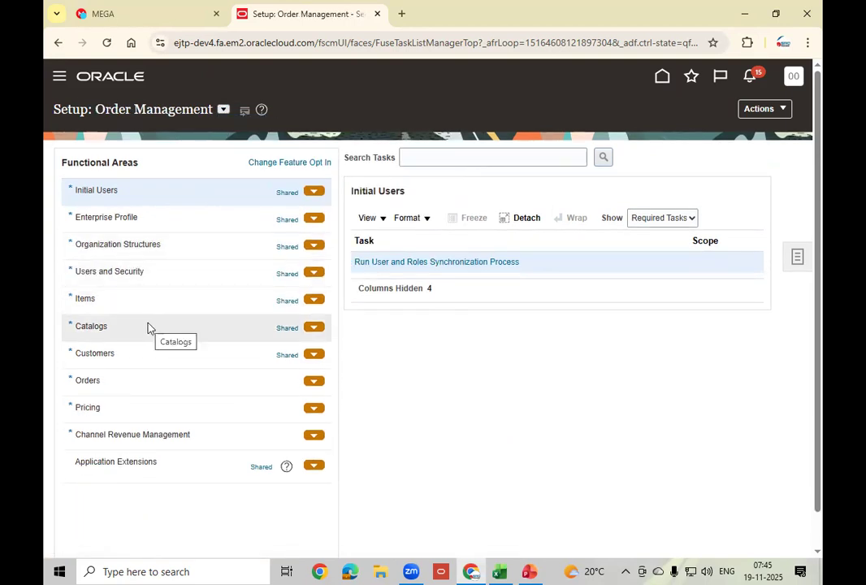
left_click(163, 245)
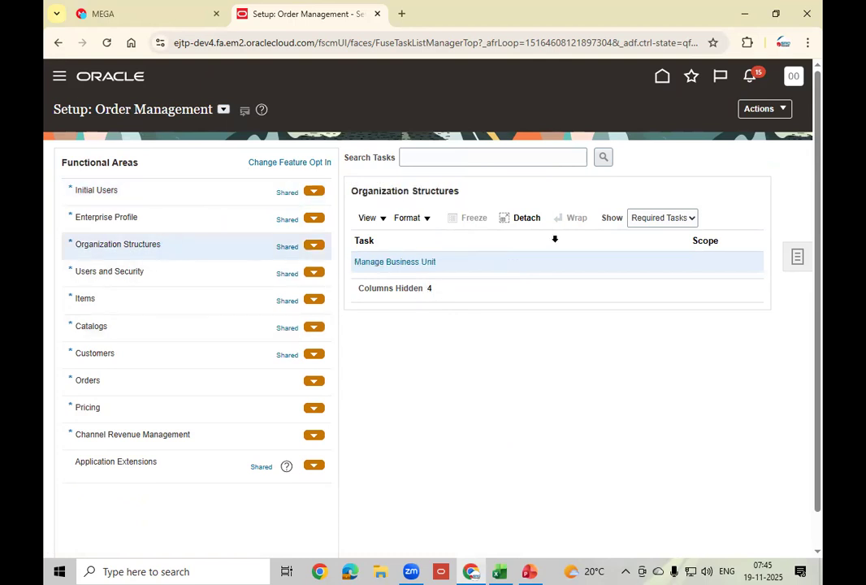
left_click(647, 222)
left_click(645, 235)
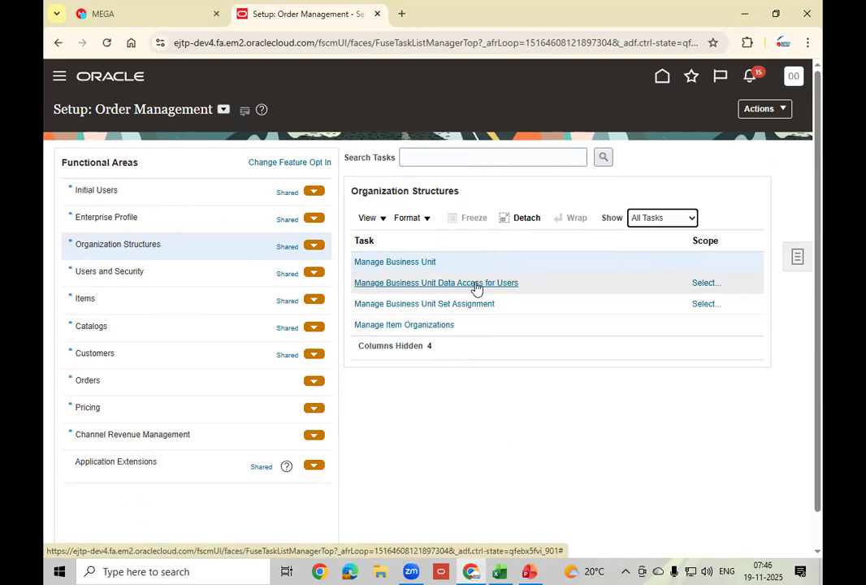
Step: Check the job roles on PowerPoint's Order to Cash slide, and open Manage Business Unit Data Access for Users in Chrome with scope Select and Add
left_click(526, 570)
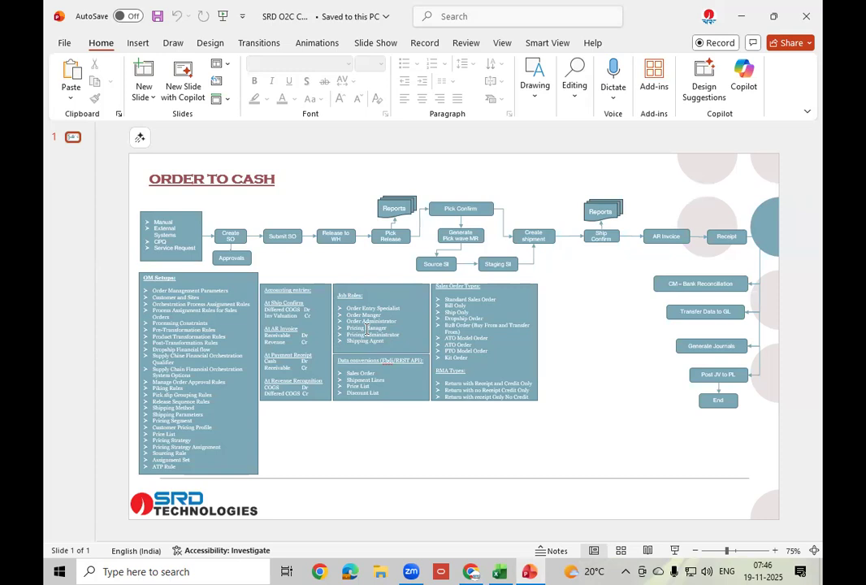
left_click(475, 569)
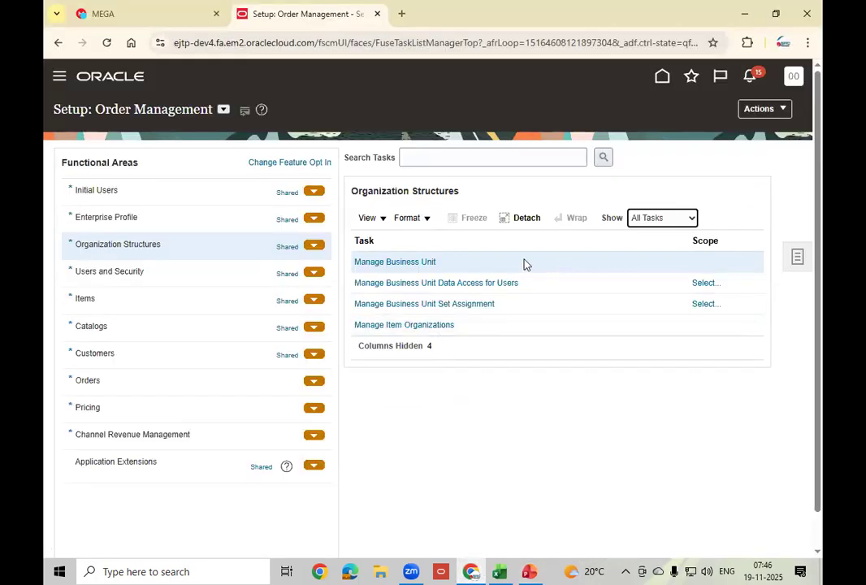
left_click(468, 284)
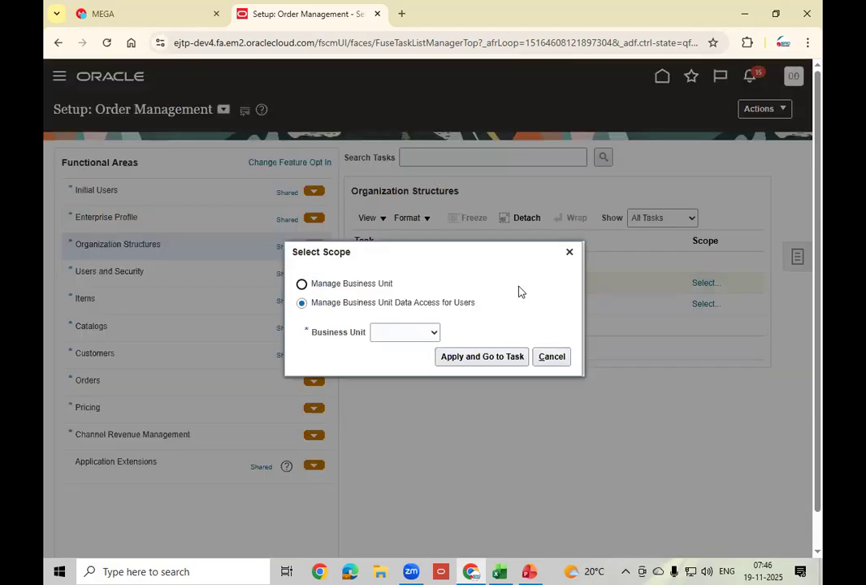
left_click(413, 333)
left_click(406, 383)
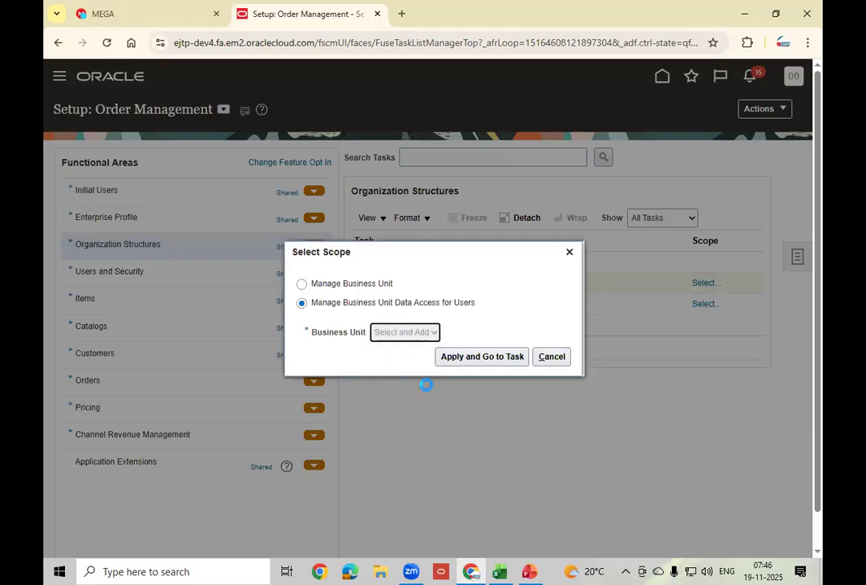
left_click(462, 359)
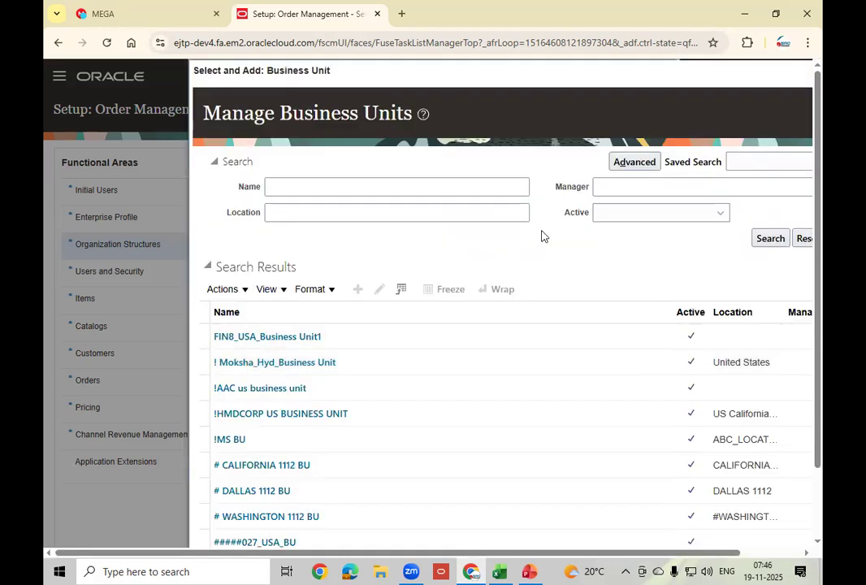
Step: Search the business units by the name HN and save HN_IND_SBU as the task's scope
left_click(329, 187)
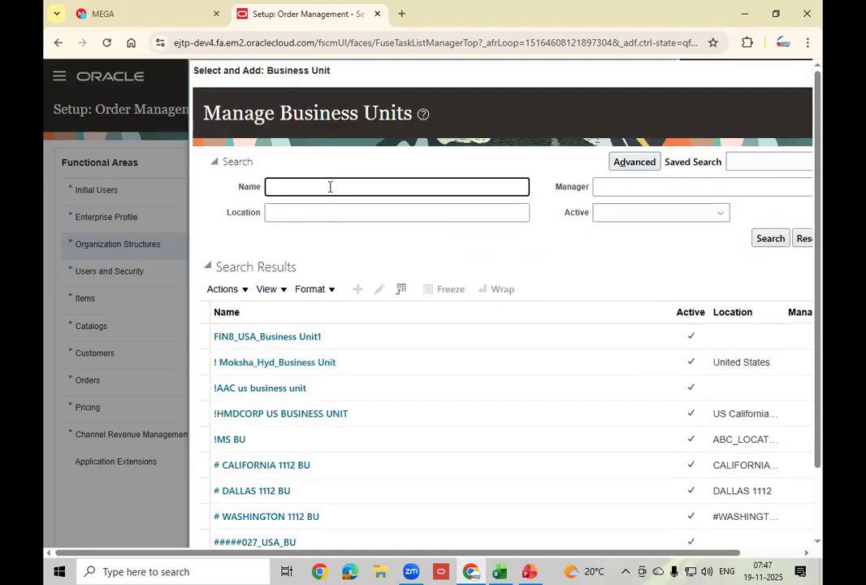
type("HN")
left_click(769, 238)
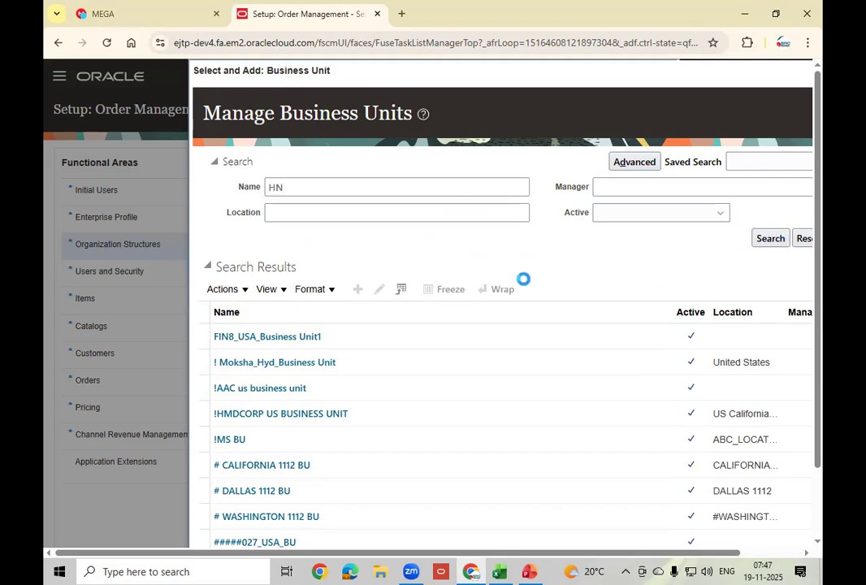
left_click(388, 359)
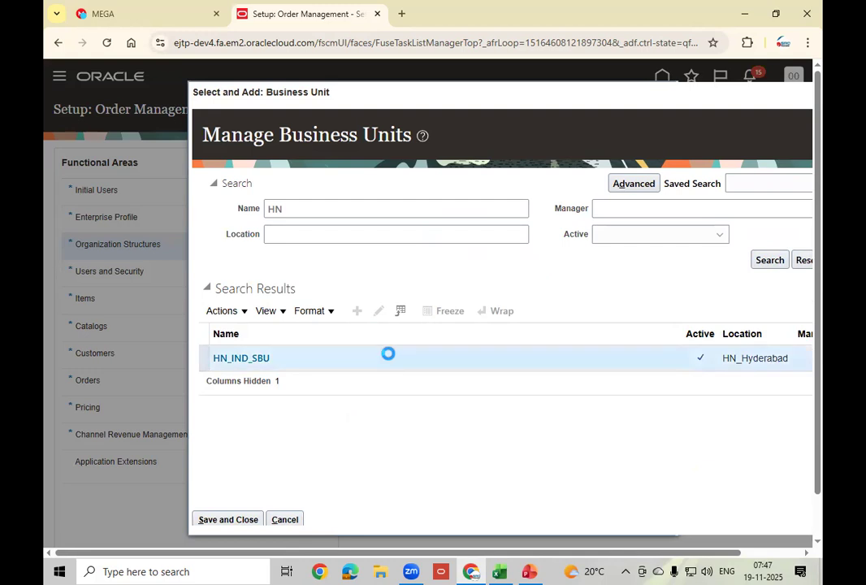
left_click(227, 519)
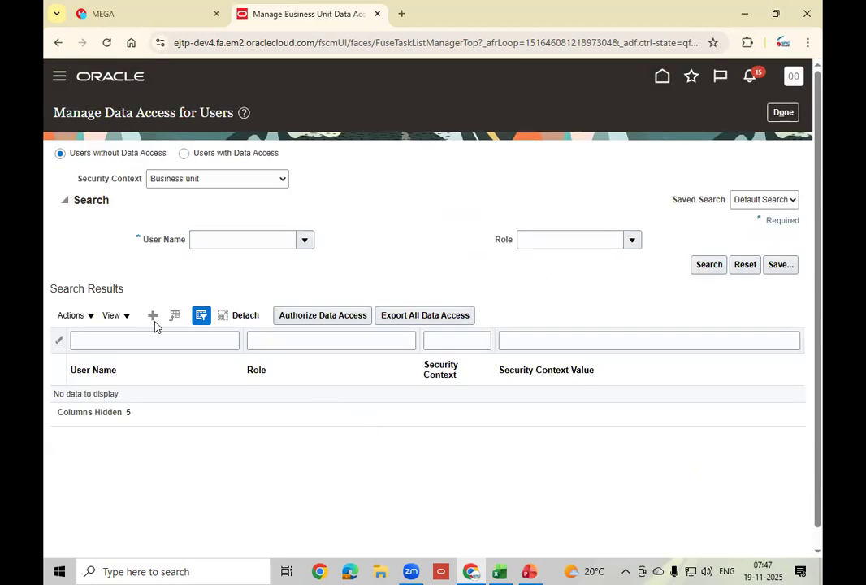
Step: Create a new data access entry with 001_FG_EMP as the user name
left_click(153, 317)
left_click(201, 320)
type("0")
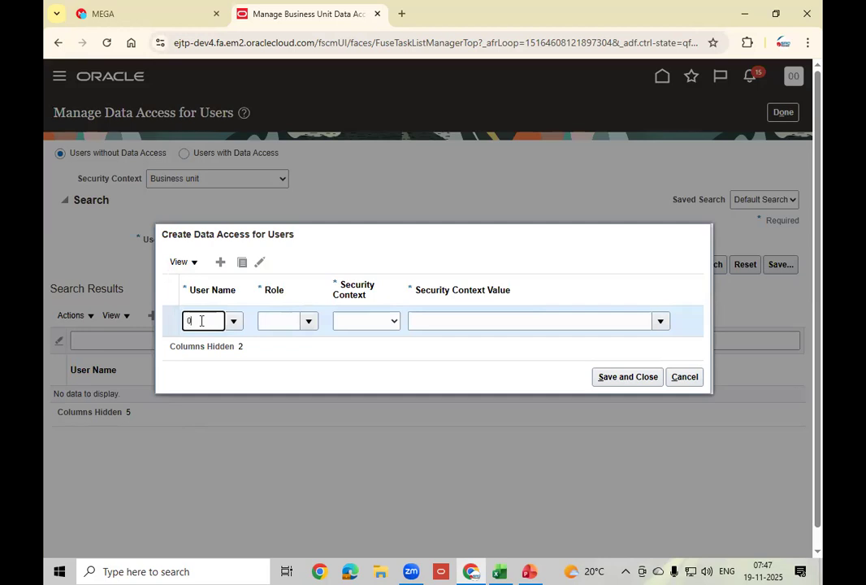
type("01_fg")
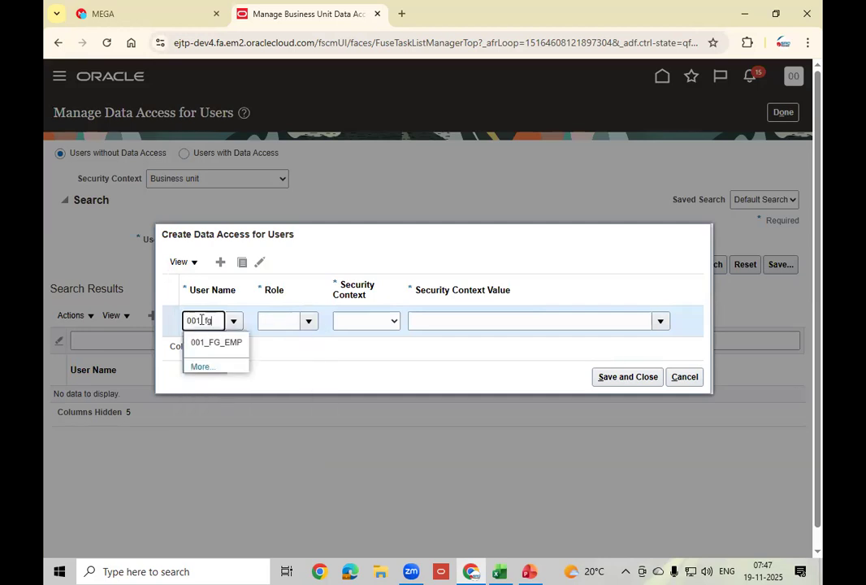
left_click(217, 340)
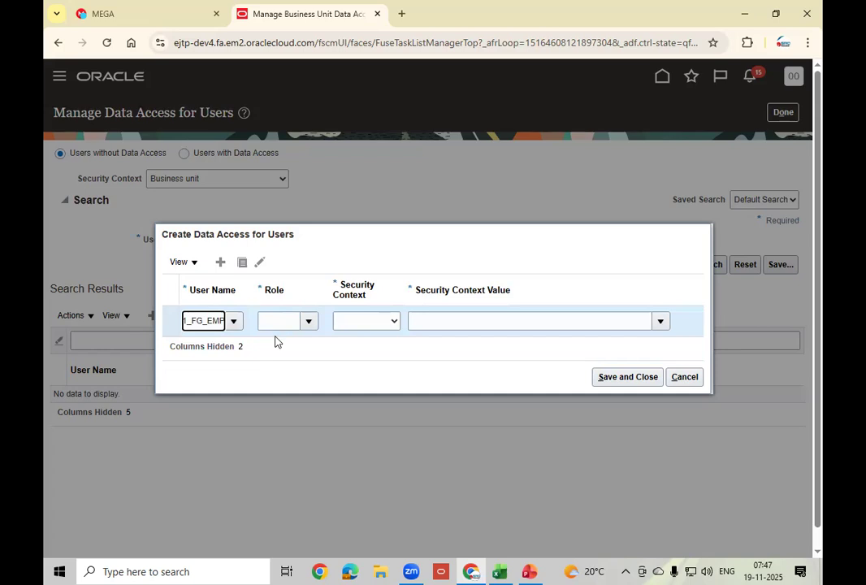
Step: Assign the entry the Order Entry Specialist role, with security context Business unit and value HN_IND_SBU
left_click(262, 320)
type("Order")
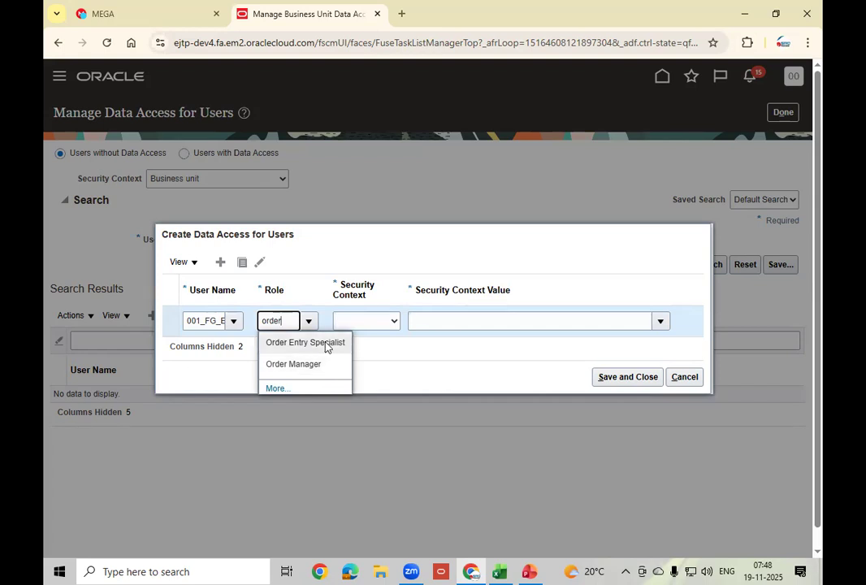
left_click(323, 345)
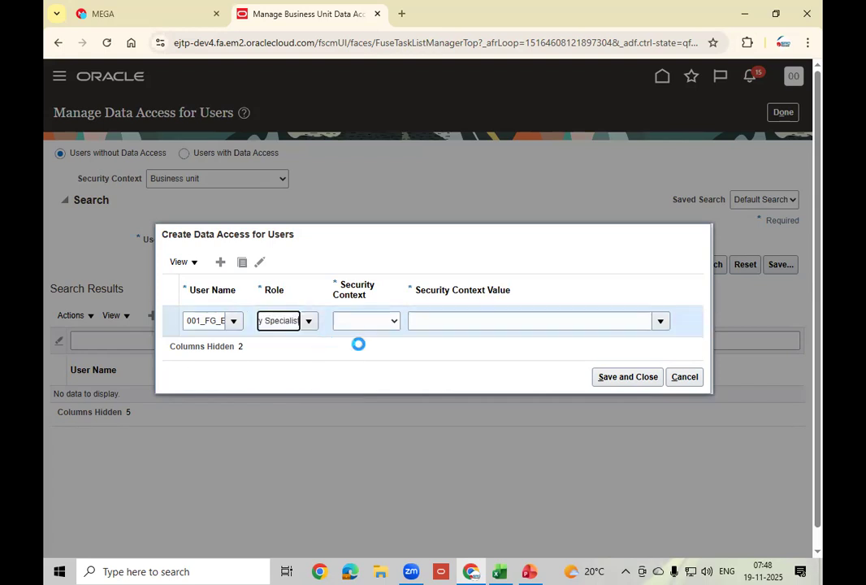
left_click(385, 326)
left_click(386, 355)
left_click(440, 324)
type("HN")
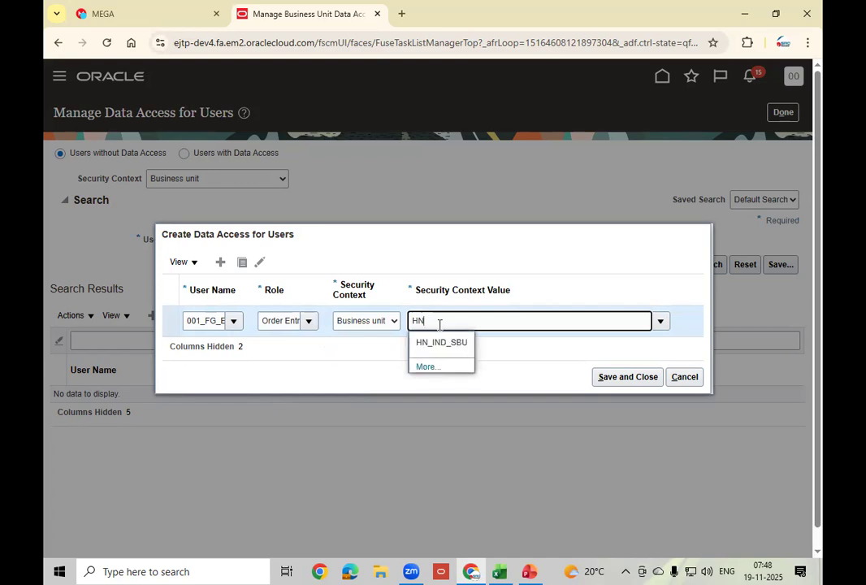
left_click(444, 344)
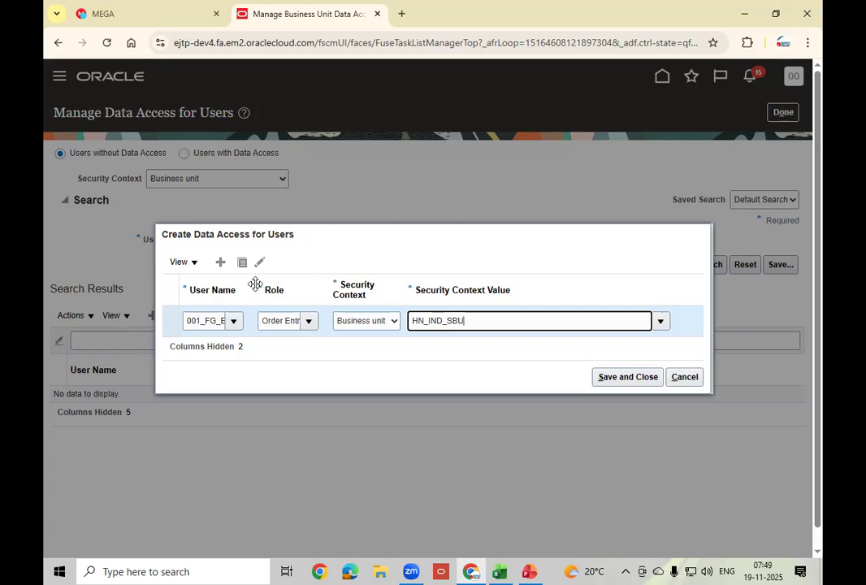
Step: Add a second data access row for user 001_FG_EMP with the Order Manager role
left_click(220, 264)
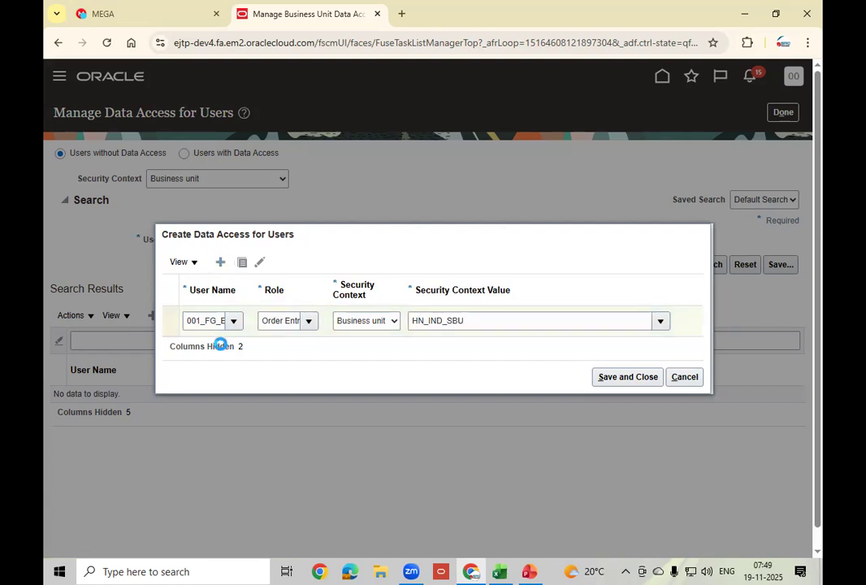
left_click(207, 313)
type("001_fg")
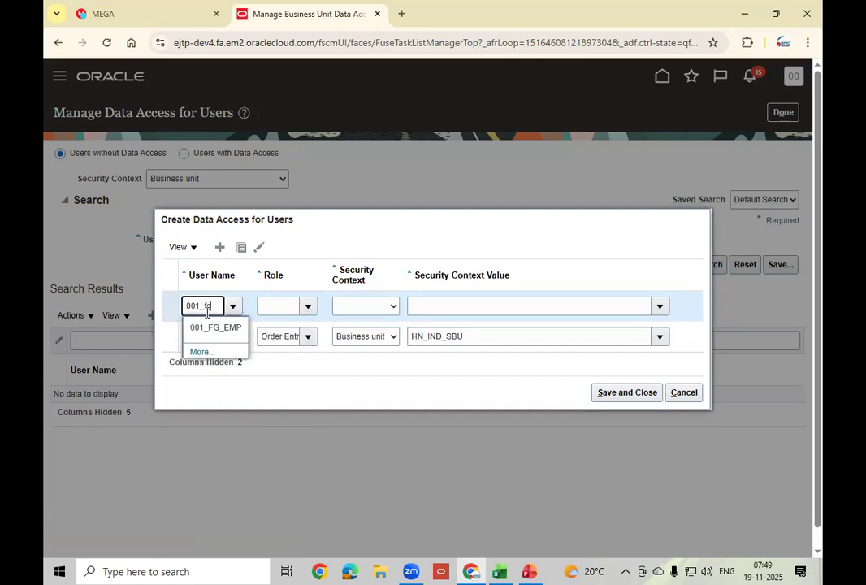
left_click(228, 330)
left_click(277, 307)
type("Ord")
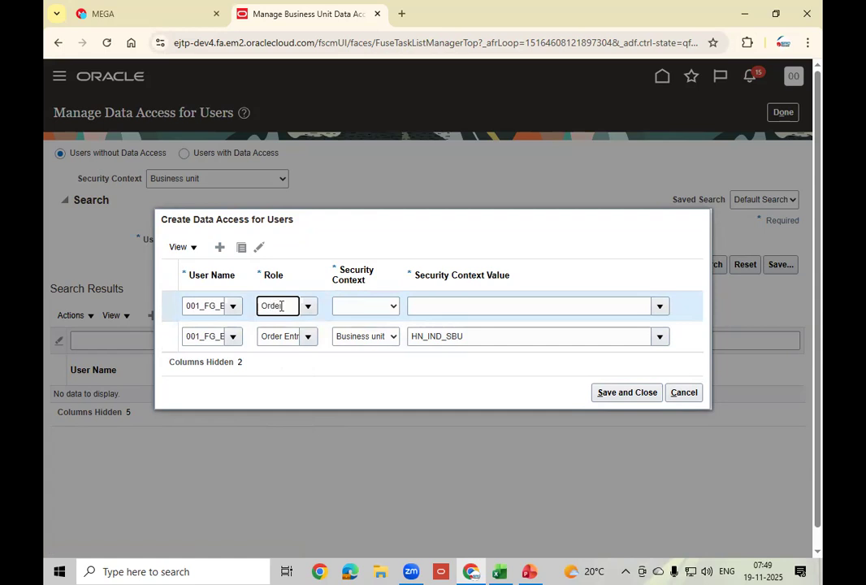
type("e")
left_click(293, 347)
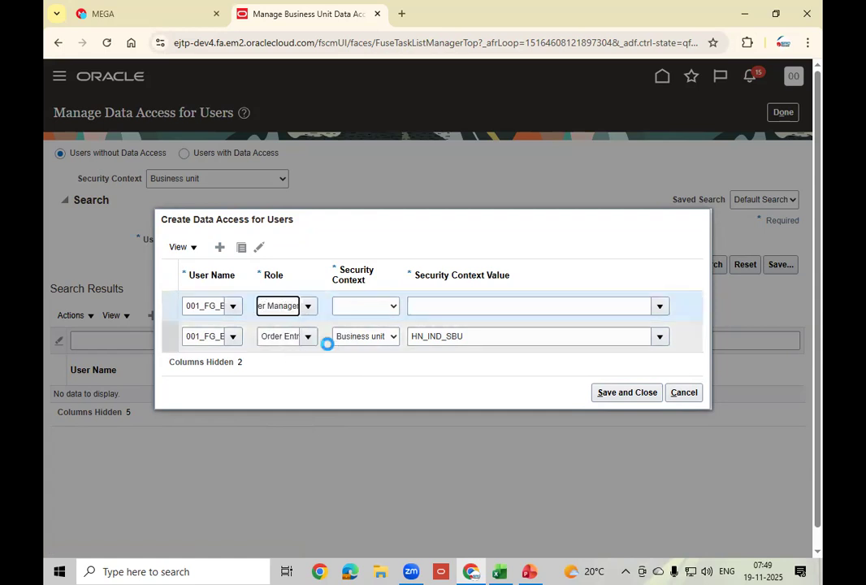
Step: Set the Order Manager row's security context to Business unit with the value HN_IND_SBU
left_click(379, 308)
left_click(369, 340)
left_click(436, 302)
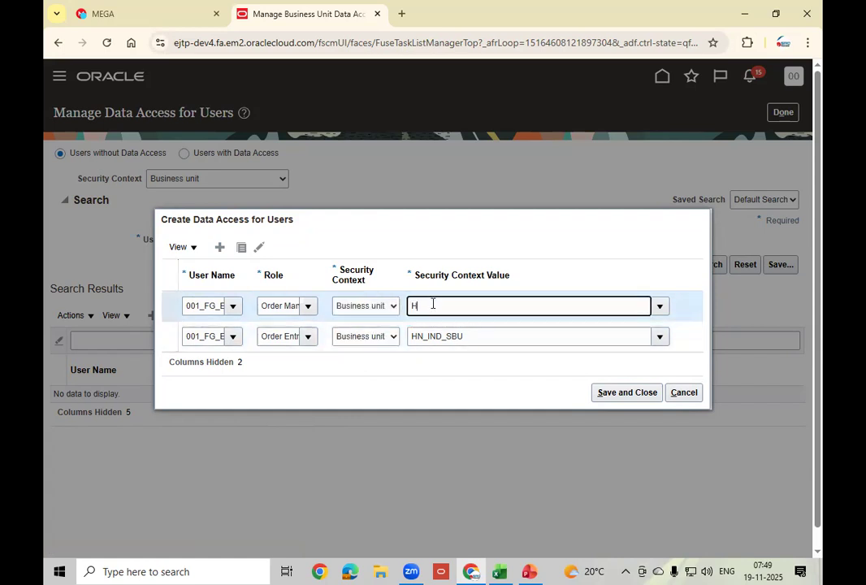
type("HN")
left_click(438, 326)
Step: Add a third data access row for user 001_FG_EMP with the Pricing Administrator role
left_click(219, 246)
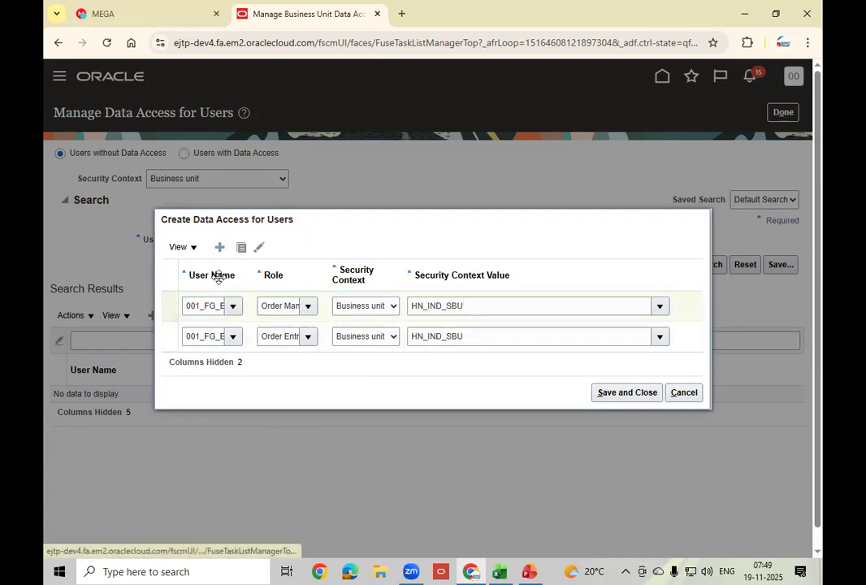
left_click(206, 294)
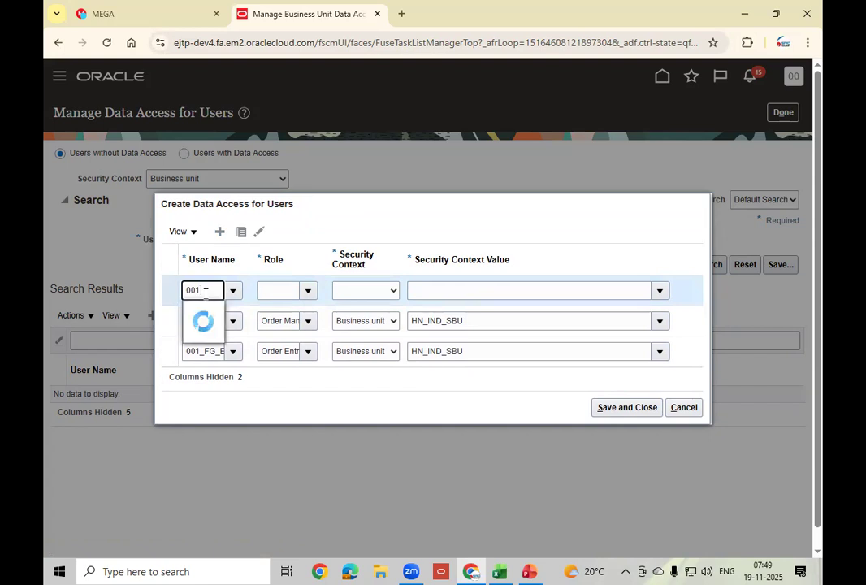
type("001_")
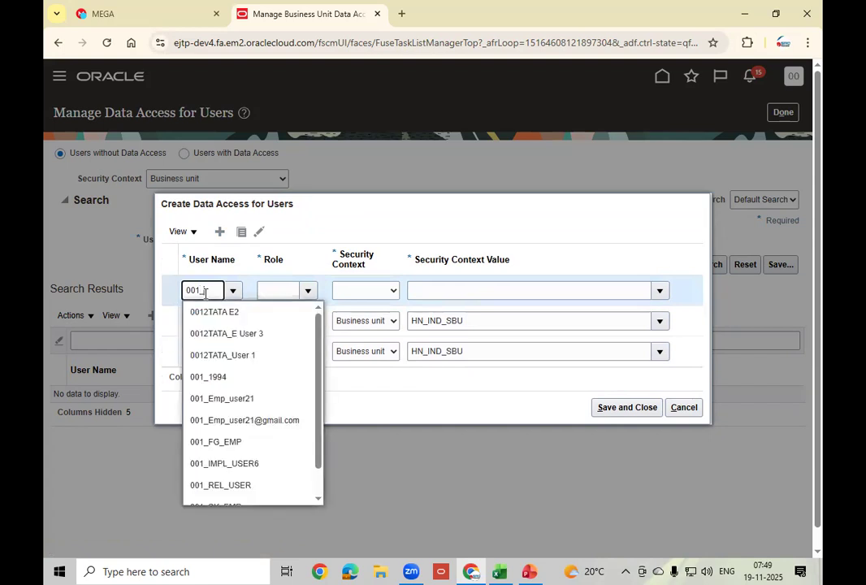
type("fg")
left_click(208, 314)
left_click(282, 289)
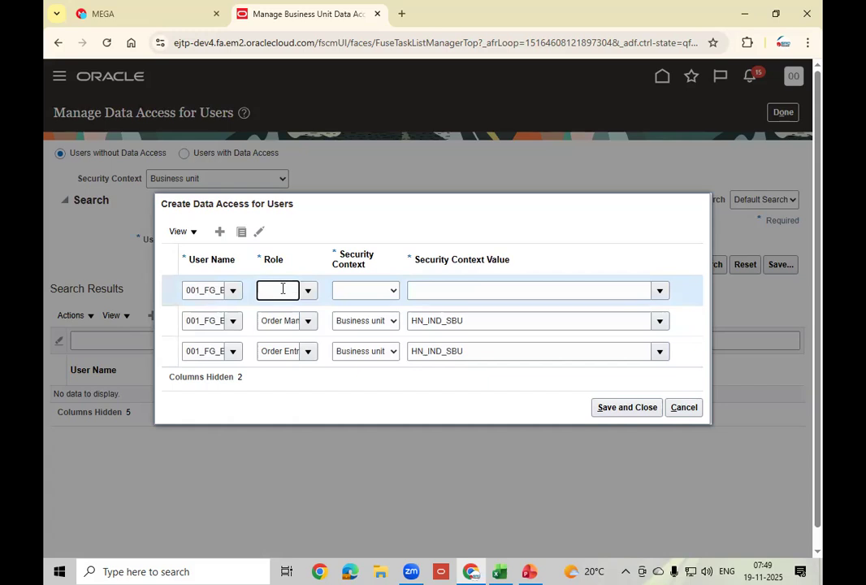
type("pri")
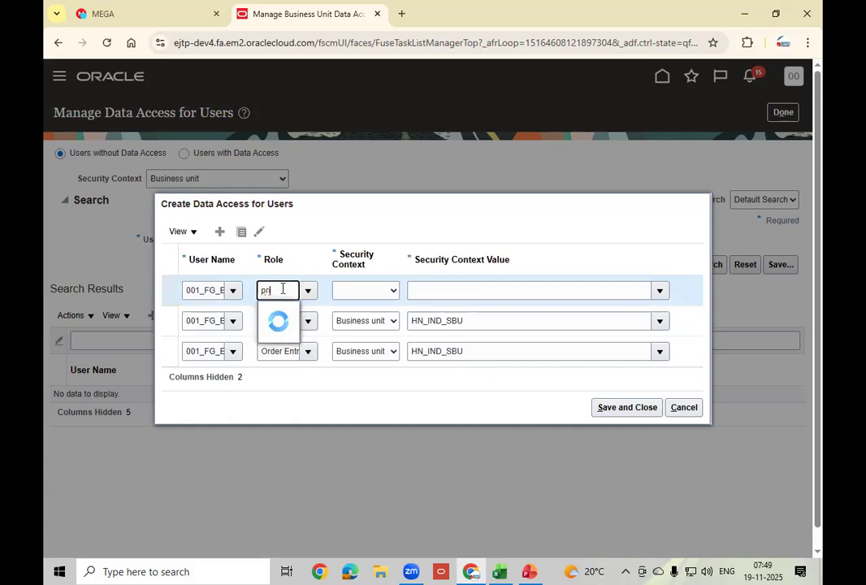
left_click(299, 317)
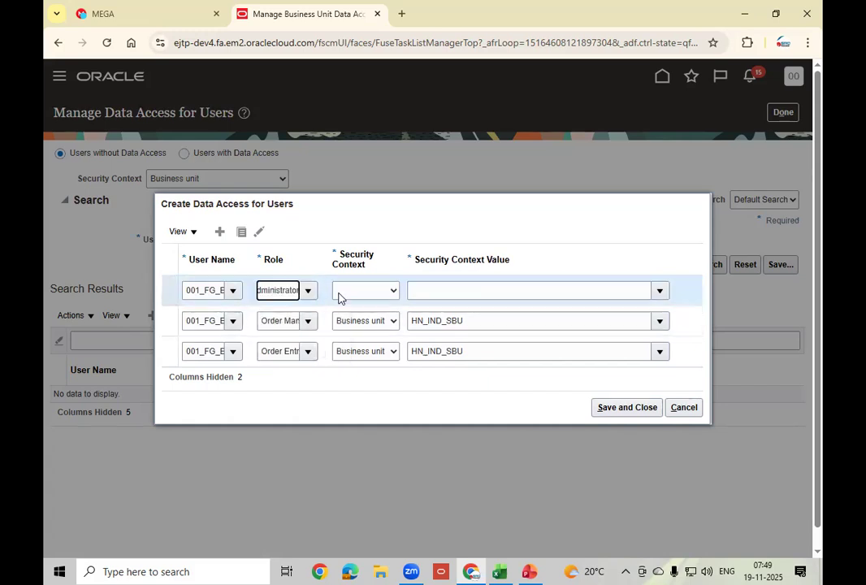
Step: Set the Pricing Administrator row's security context to Business unit with the value HN_IND_SBU
left_click(382, 297)
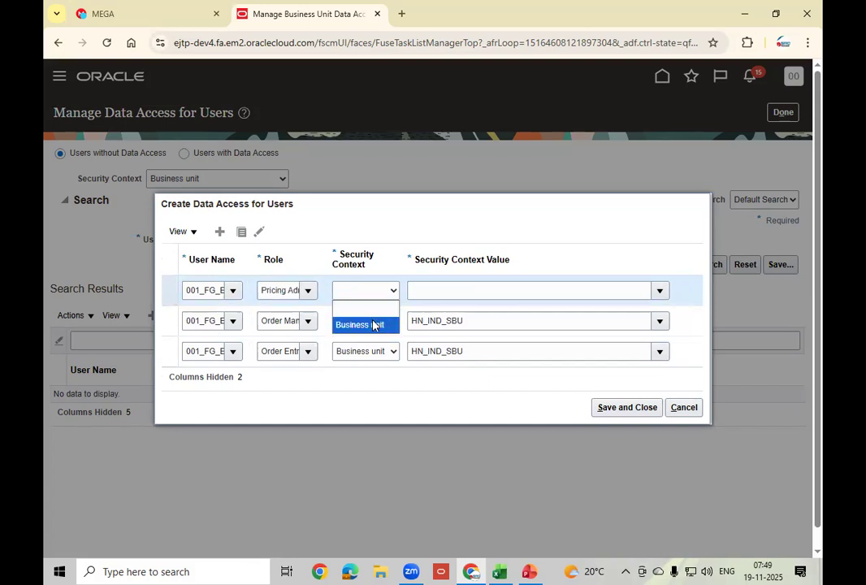
left_click(378, 324)
left_click(425, 289)
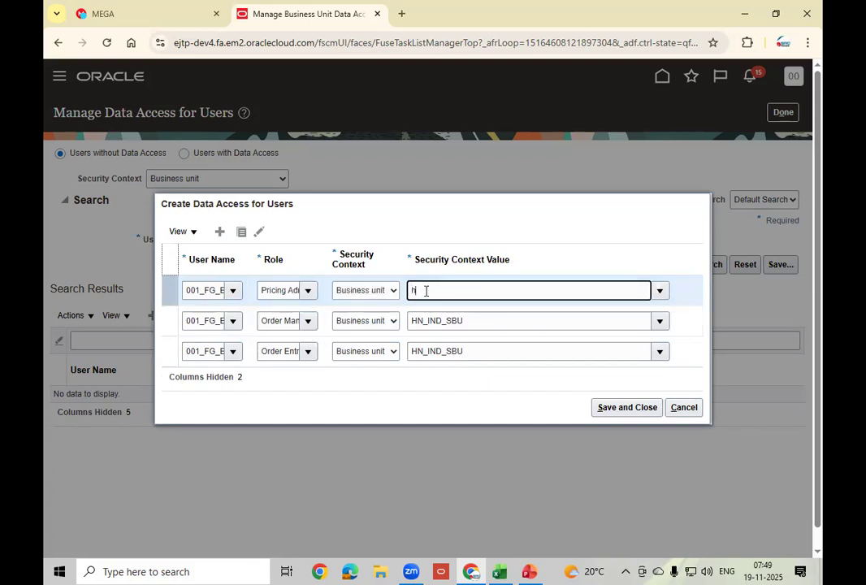
left_click(434, 312)
Step: Add a fourth data access row for user 001_FG_EMP with the Pricing Manager role
left_click(221, 233)
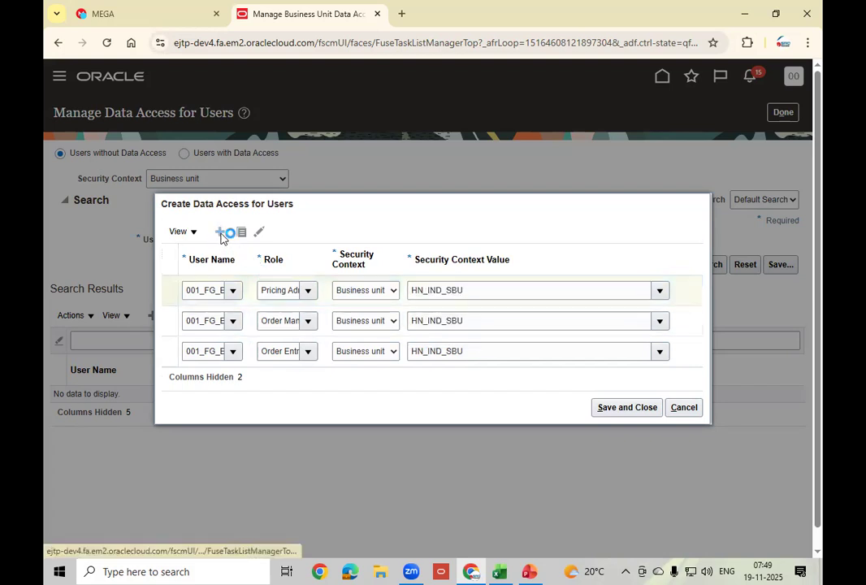
left_click(209, 277)
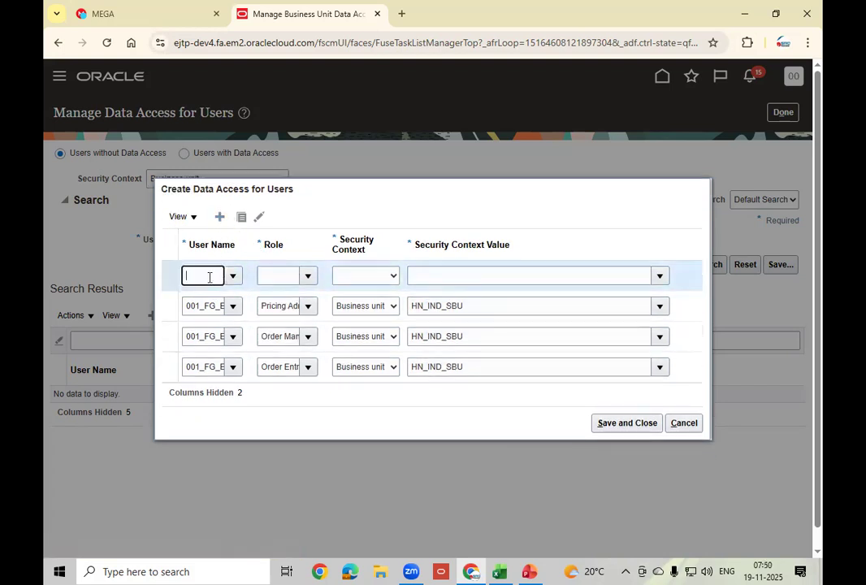
type("001")
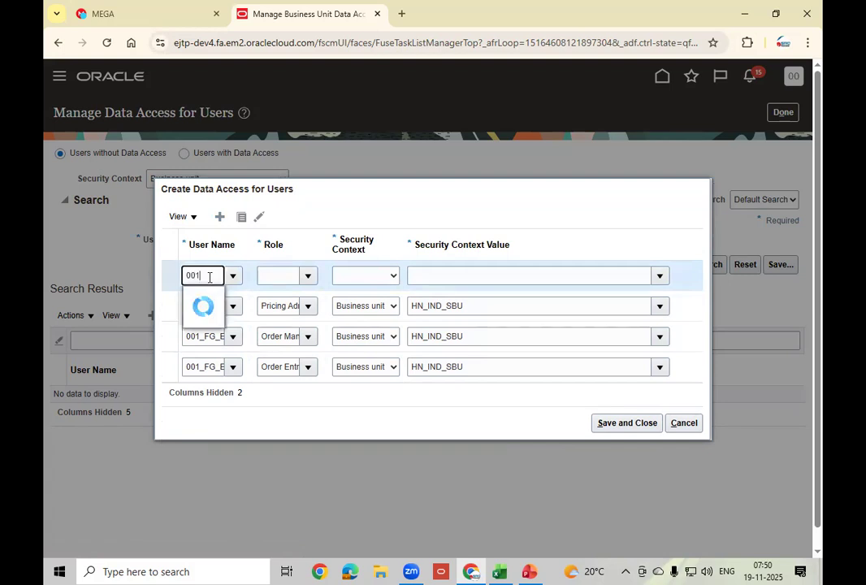
type("_fg")
left_click(216, 296)
left_click(286, 276)
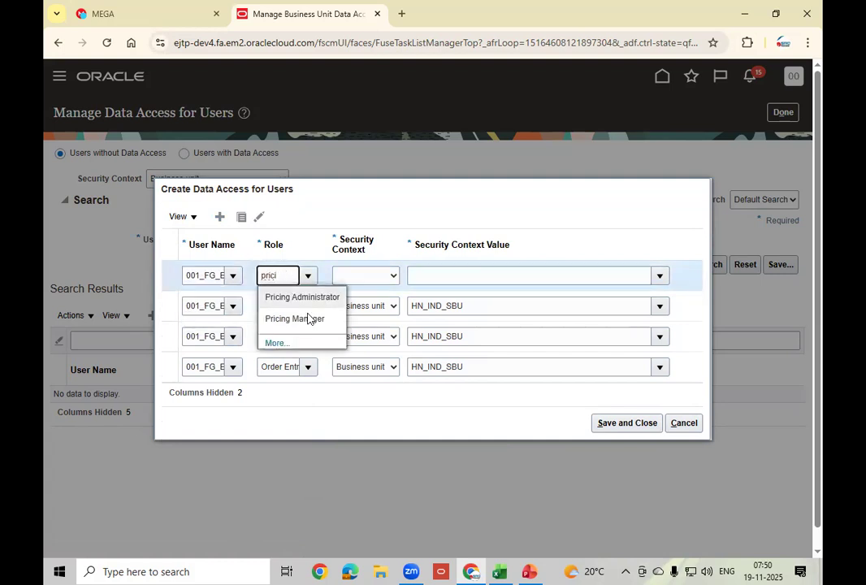
left_click(307, 319)
Step: Try to set the Pricing Manager row's security context to Business unit with the value HN_IND_SBU
left_click(355, 276)
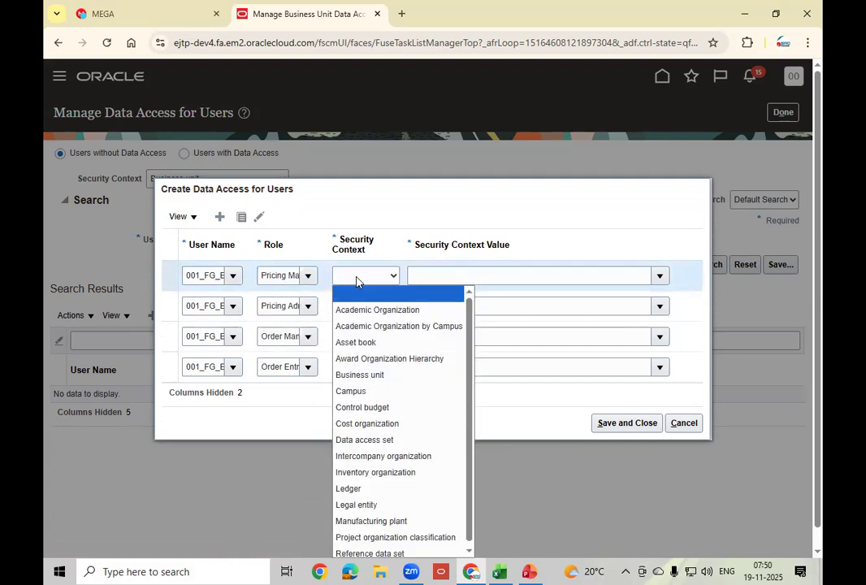
left_click(375, 374)
left_click(455, 281)
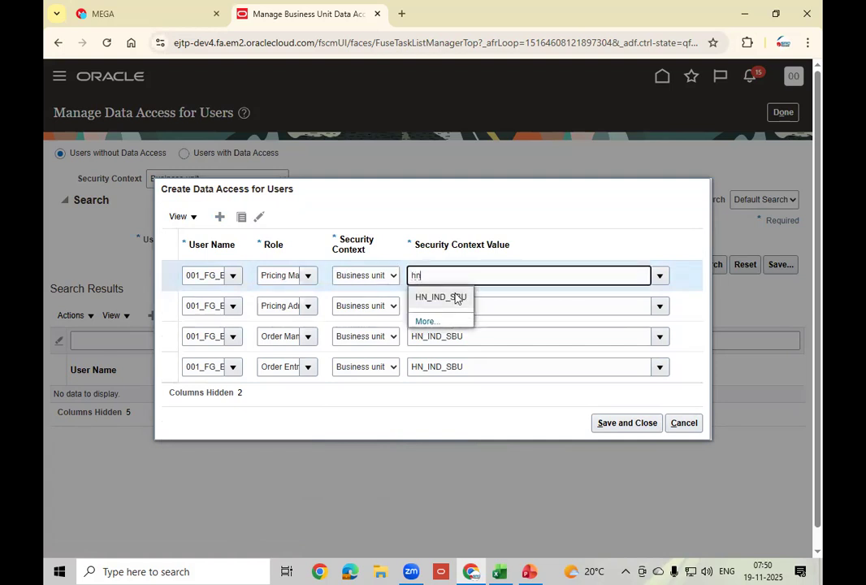
left_click(456, 298)
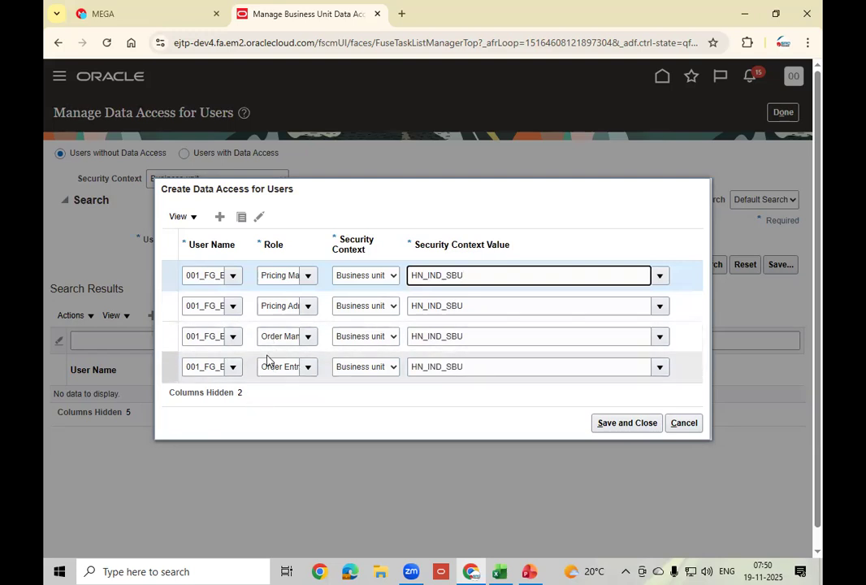
Step: Check the job roles on the Order to Cash slide in PowerPoint and add a Shipping Agent data access row for user 001_FG_EMP
left_click(530, 571)
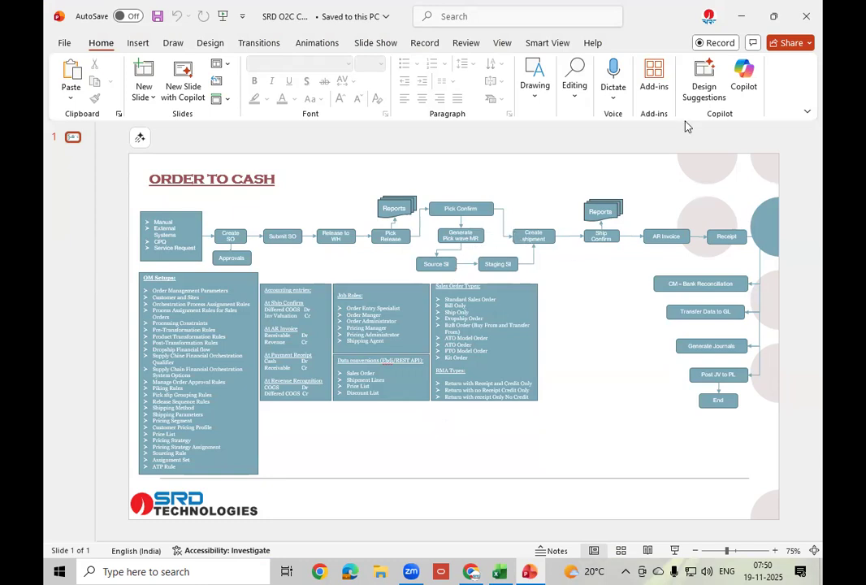
key("alt+Tab")
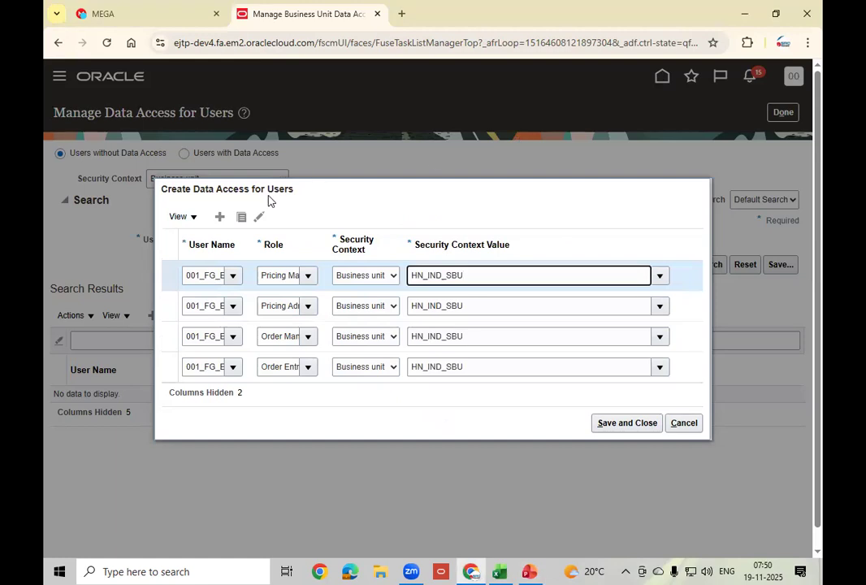
left_click(219, 216)
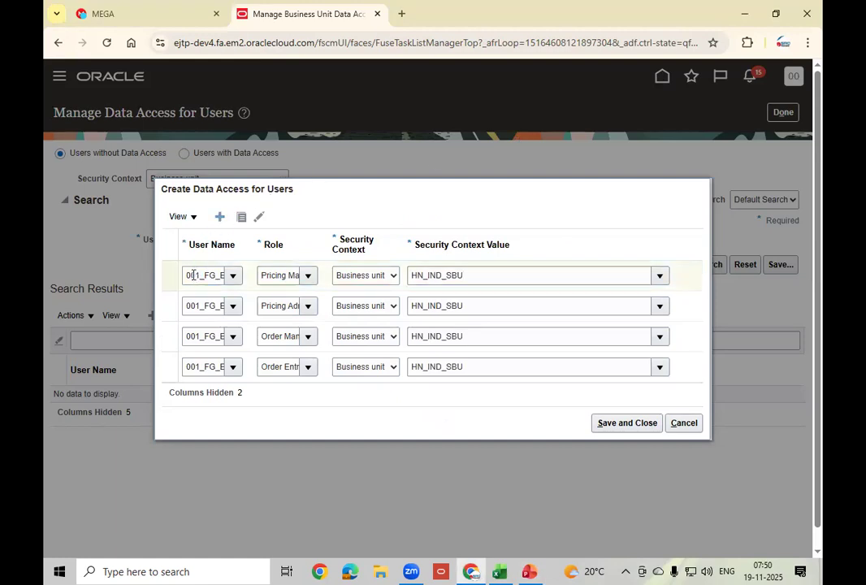
left_click(202, 261)
type("001_")
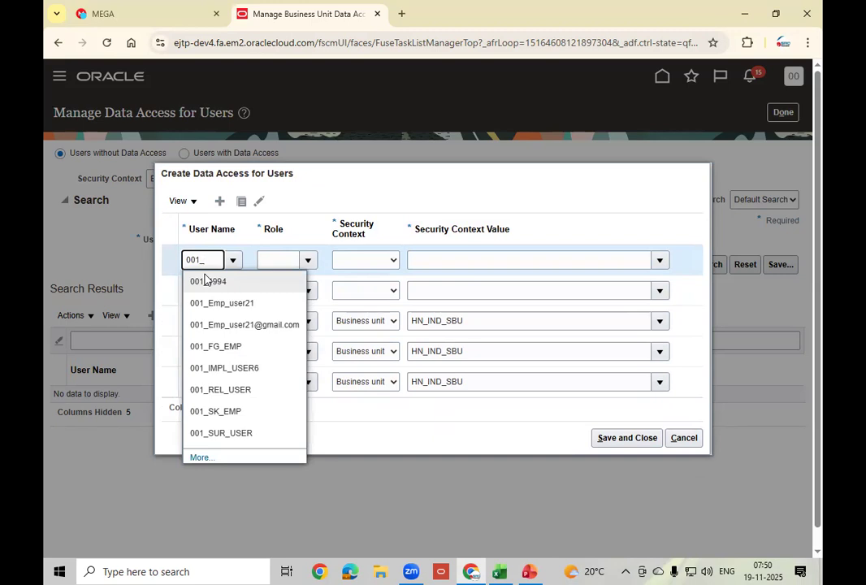
left_click(235, 349)
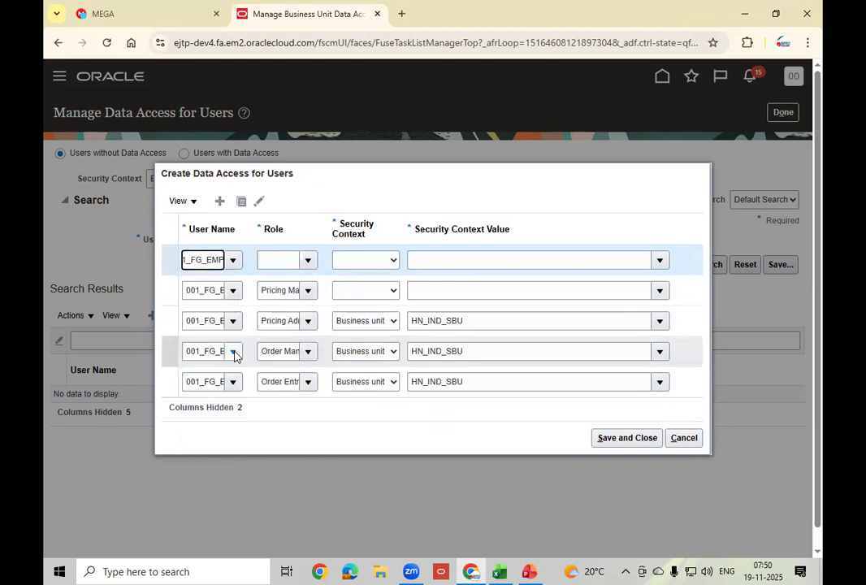
left_click(286, 262)
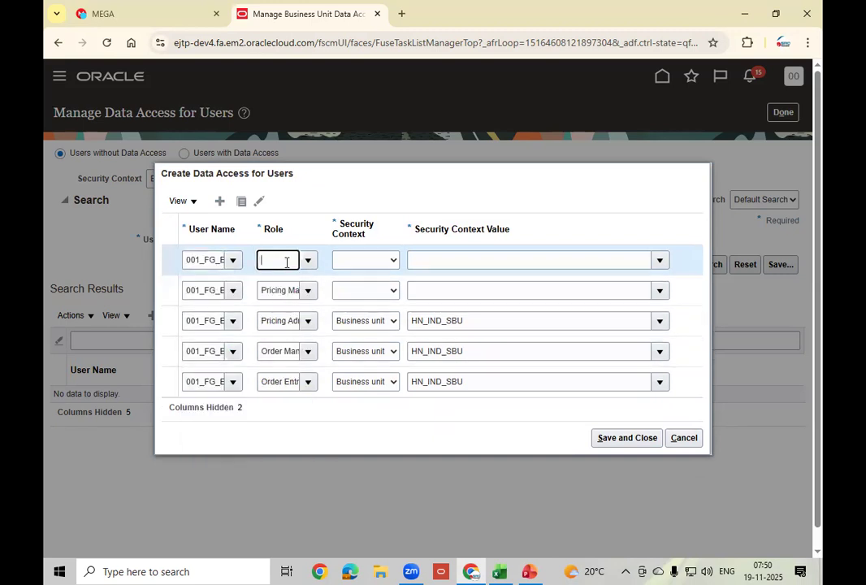
type("shi")
left_click(289, 282)
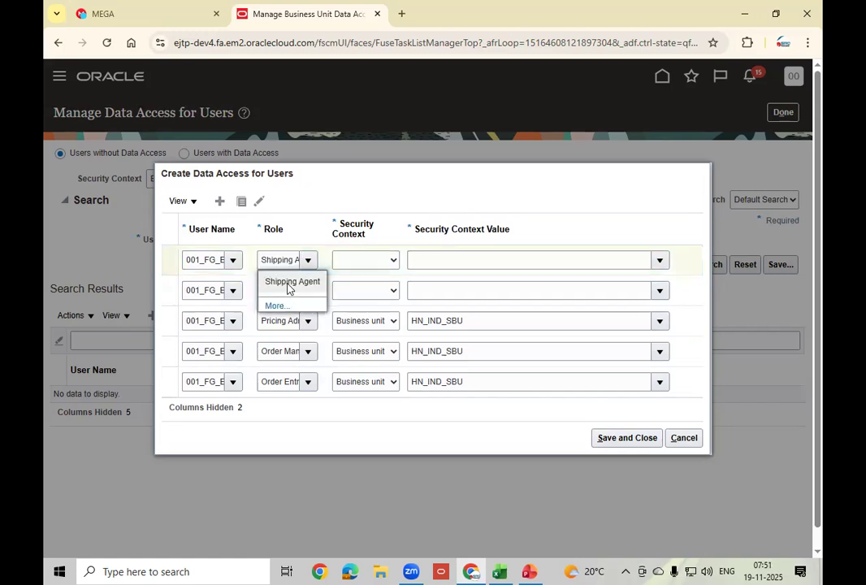
Step: Set the Shipping Agent row's security context to Inventory organization with the value HNHYDINV
left_click(360, 262)
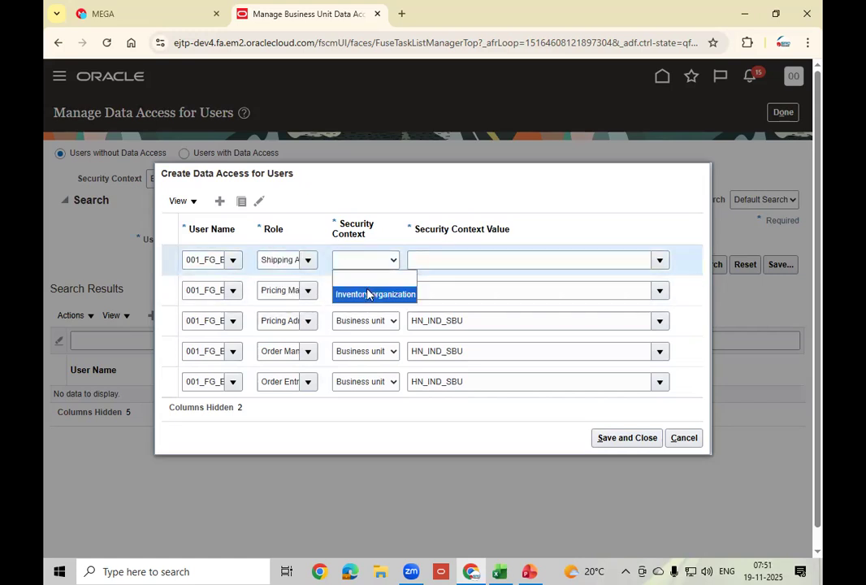
left_click(367, 294)
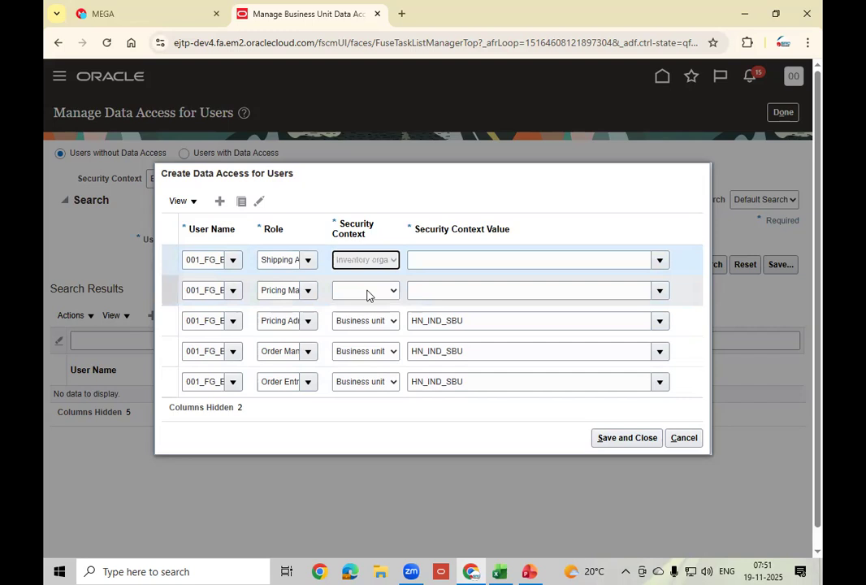
left_click(435, 260)
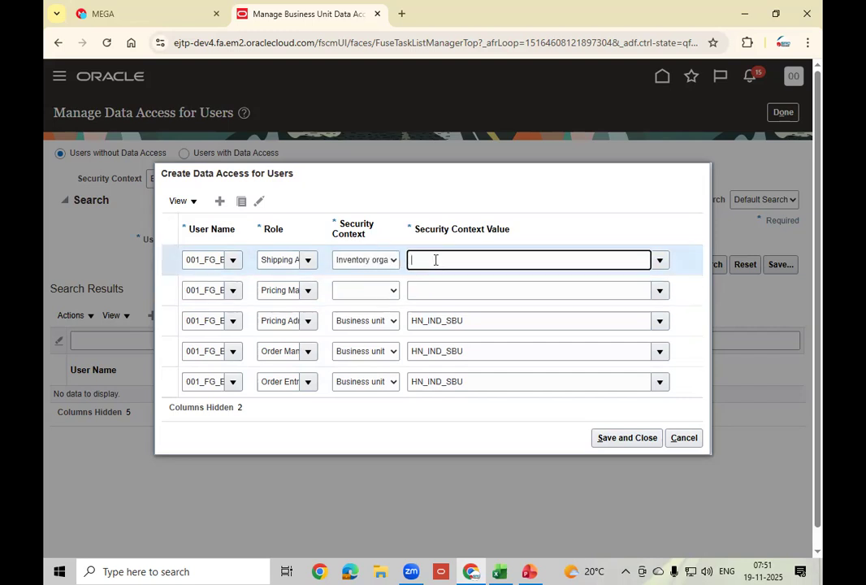
type("hn")
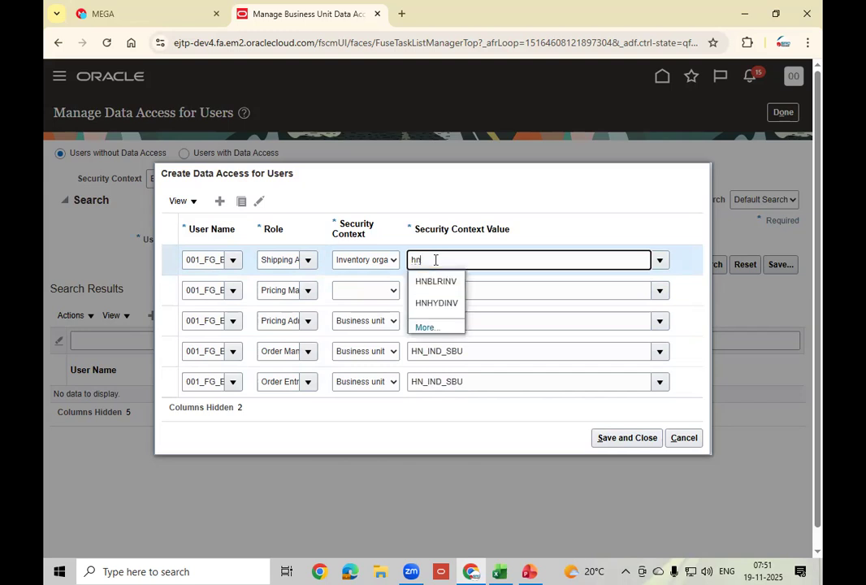
left_click(438, 303)
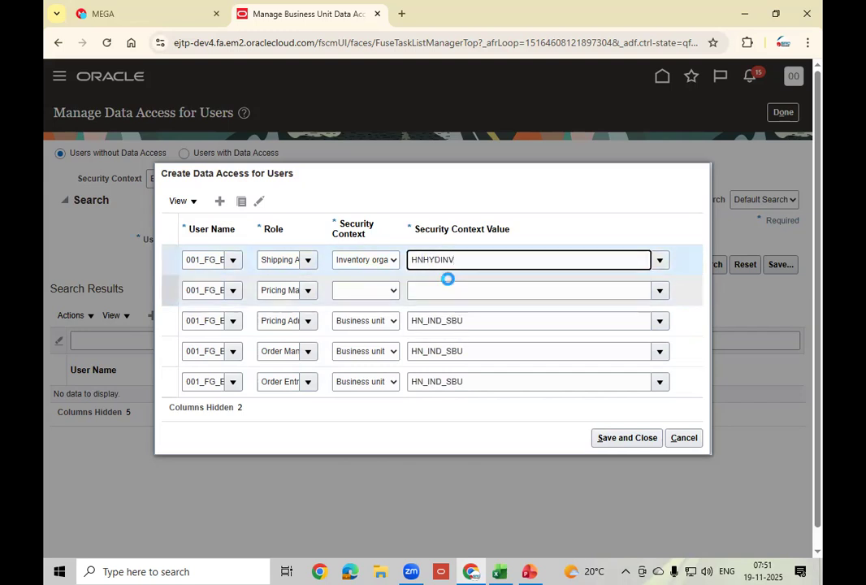
Step: Set the Pricing Manager row to Business unit with value HN_IND_SBU, and re-enter HNHYDINV as the Shipping Agent row's security context value
left_click(389, 290)
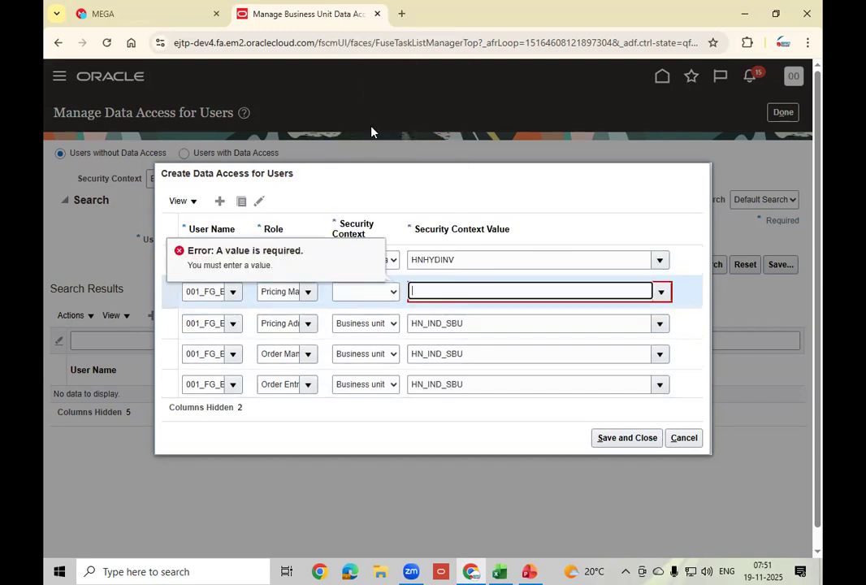
left_click(373, 291)
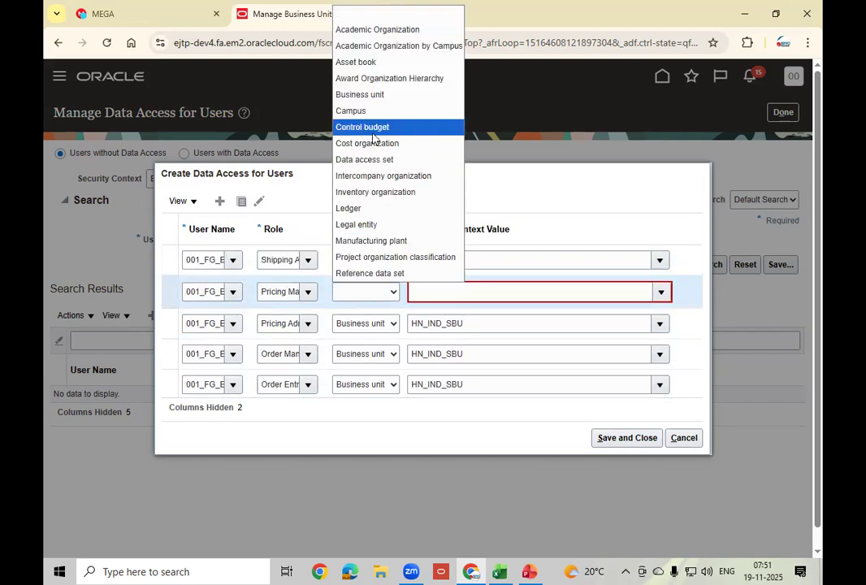
left_click(370, 95)
left_click(441, 289)
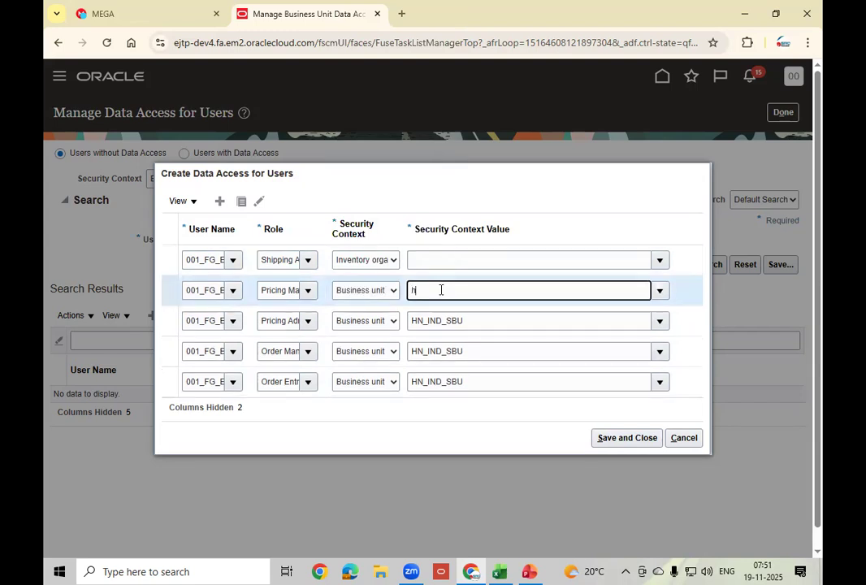
type("hn")
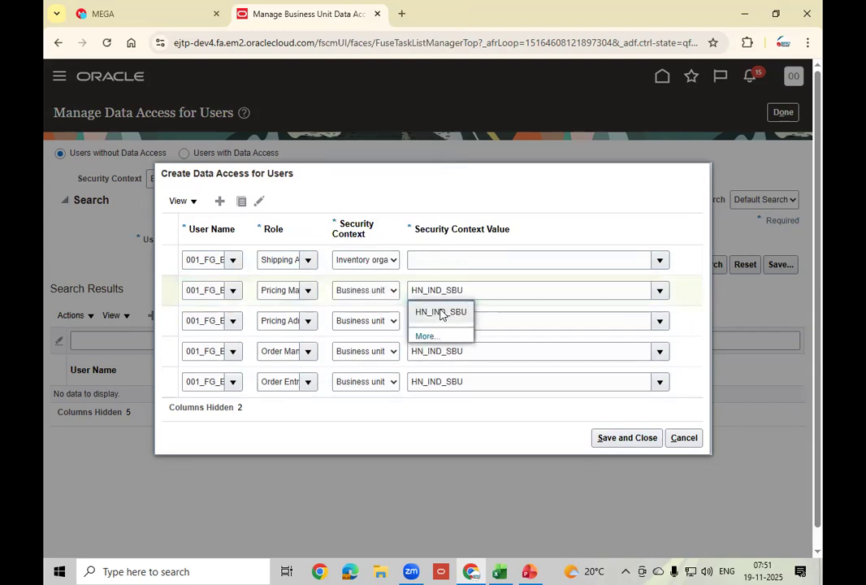
left_click(440, 312)
left_click(434, 259)
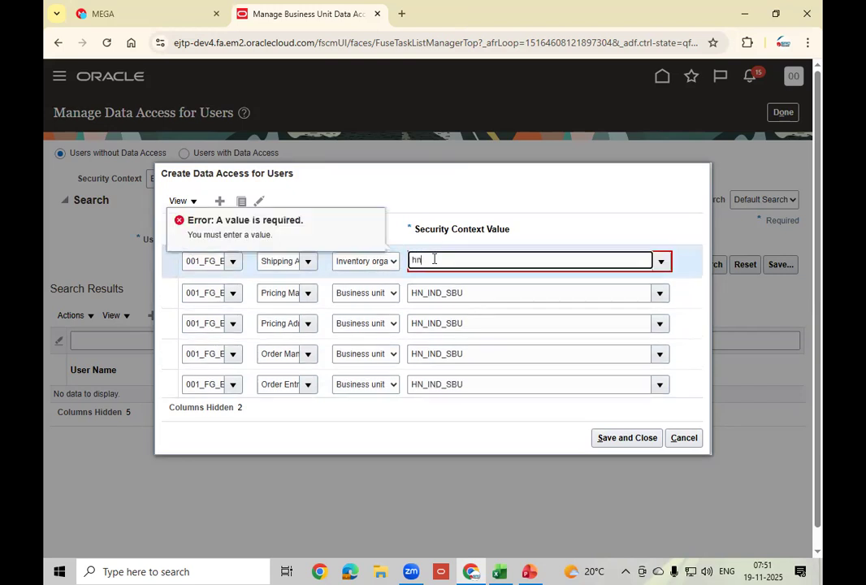
left_click(437, 302)
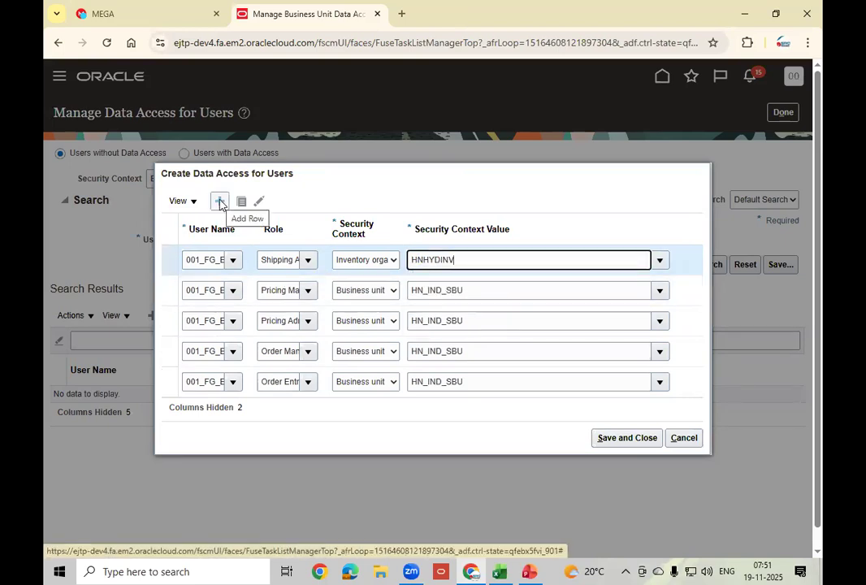
Step: Add a sixth data access row for user 001_FG_EMP with the Warehouse Manager role
left_click(220, 202)
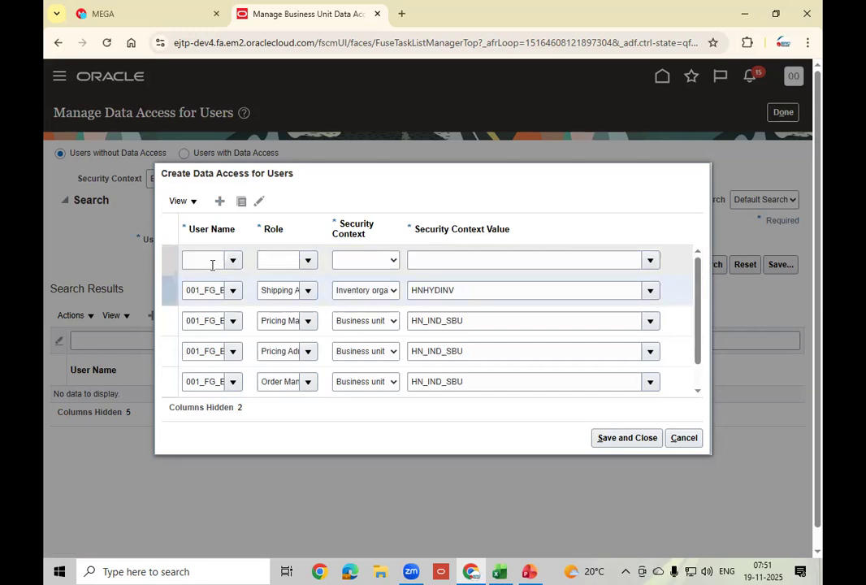
left_click(213, 262)
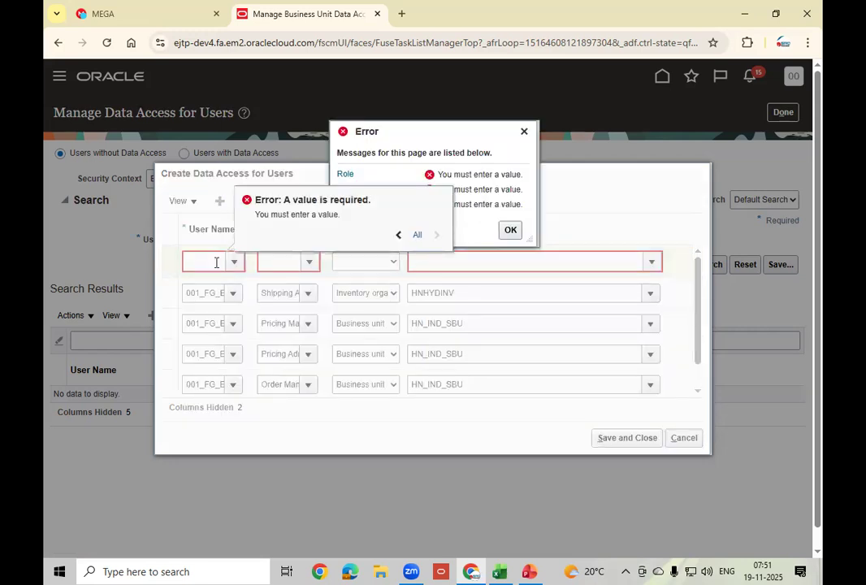
left_click(216, 262)
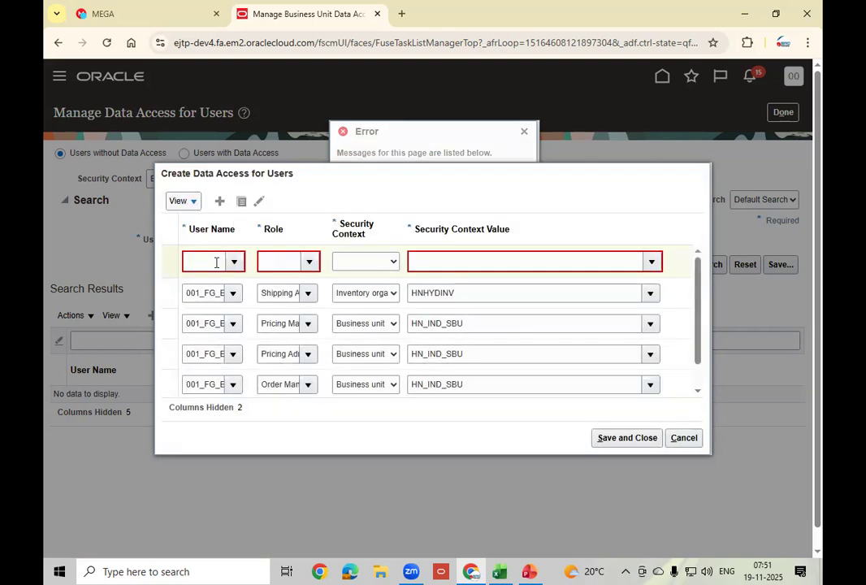
left_click(216, 262)
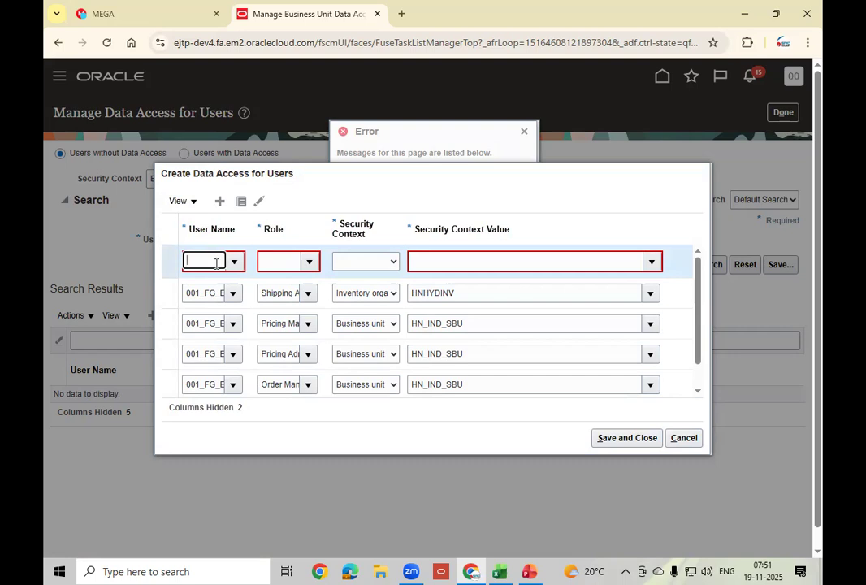
type("001_fg")
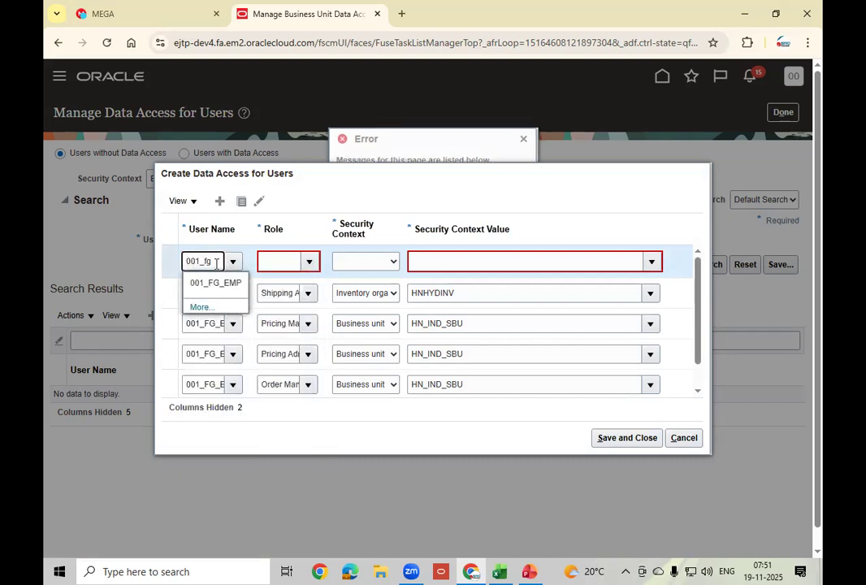
left_click(223, 283)
left_click(285, 260)
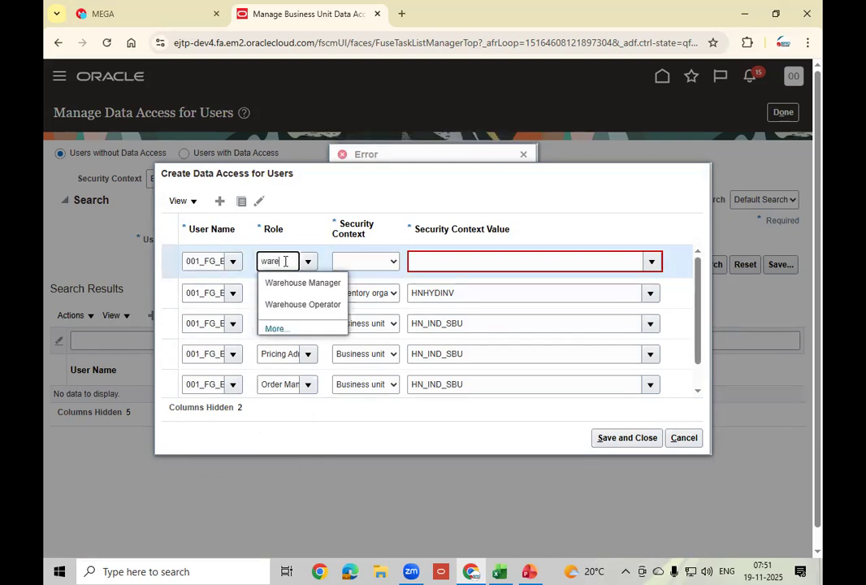
left_click(317, 283)
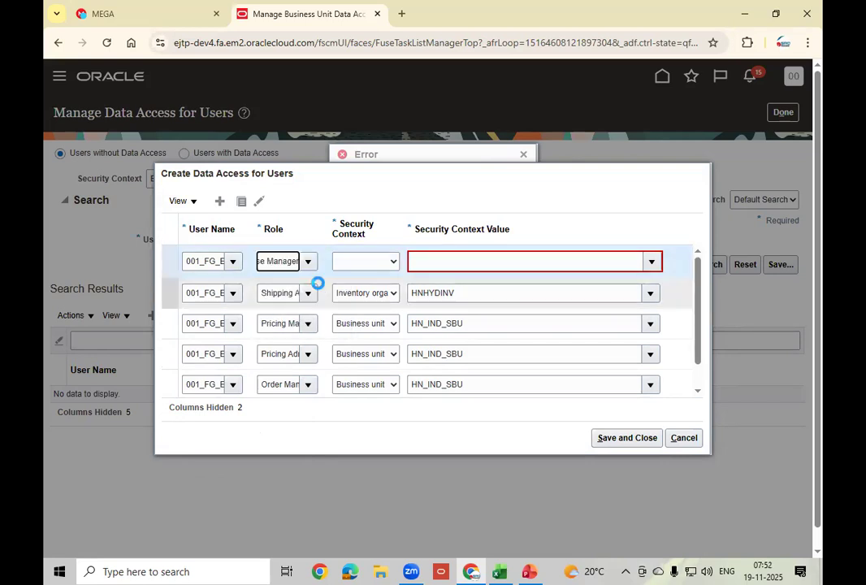
Step: Set the Warehouse Manager row's security context to Inventory organization with value HNHYDINV, and save the data access rows
left_click(393, 263)
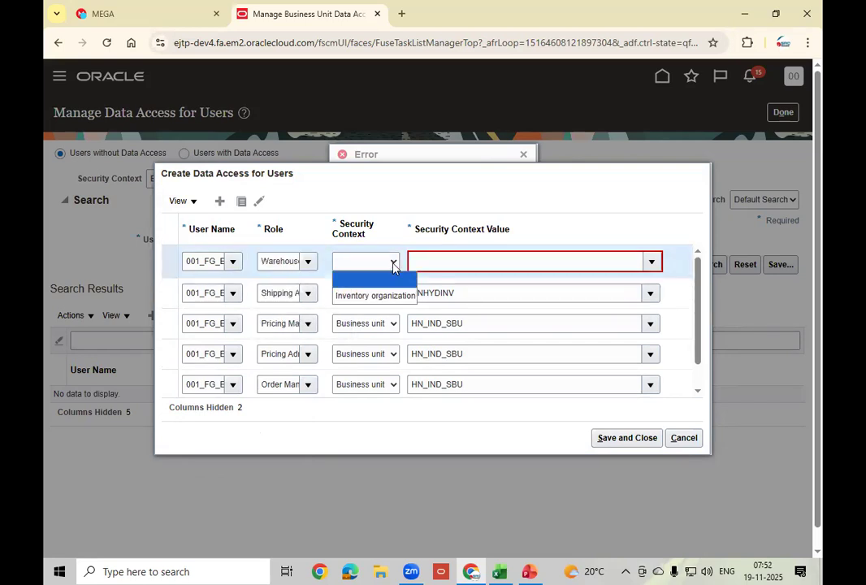
left_click(367, 296)
left_click(444, 261)
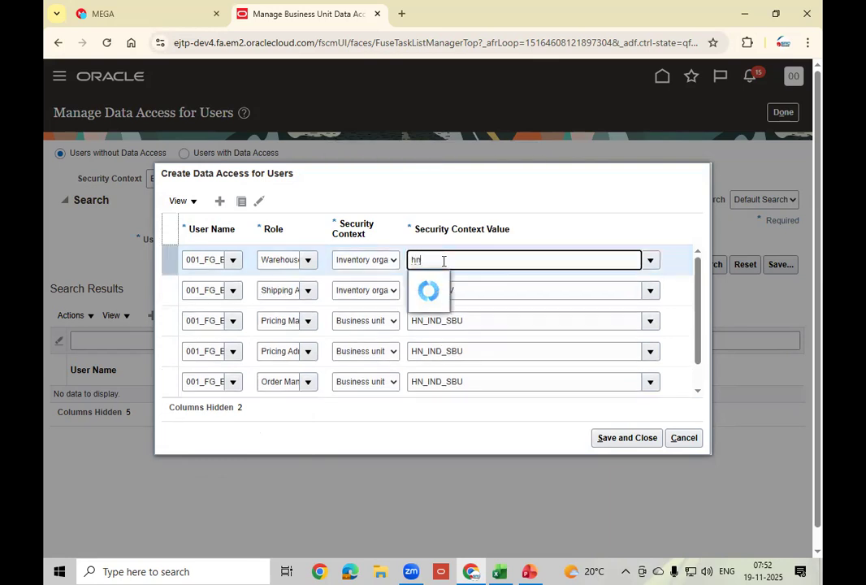
left_click(443, 303)
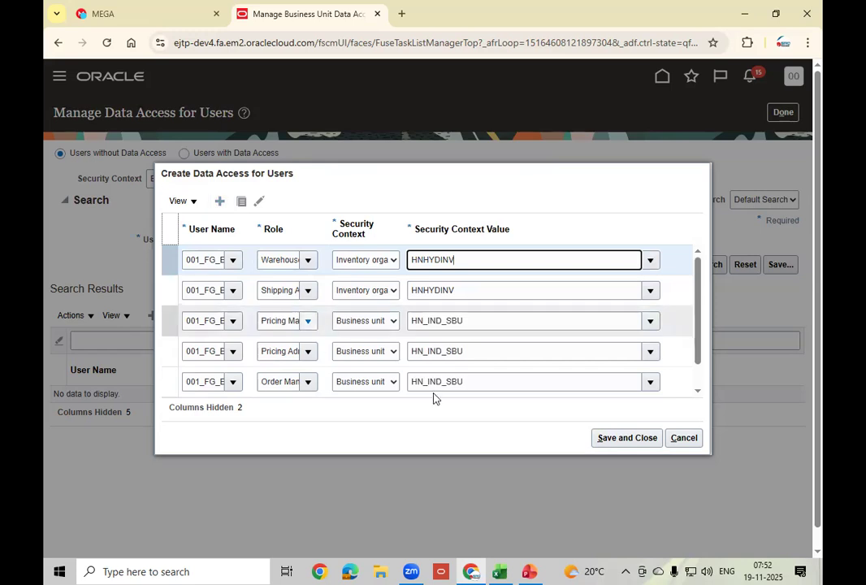
left_click(624, 440)
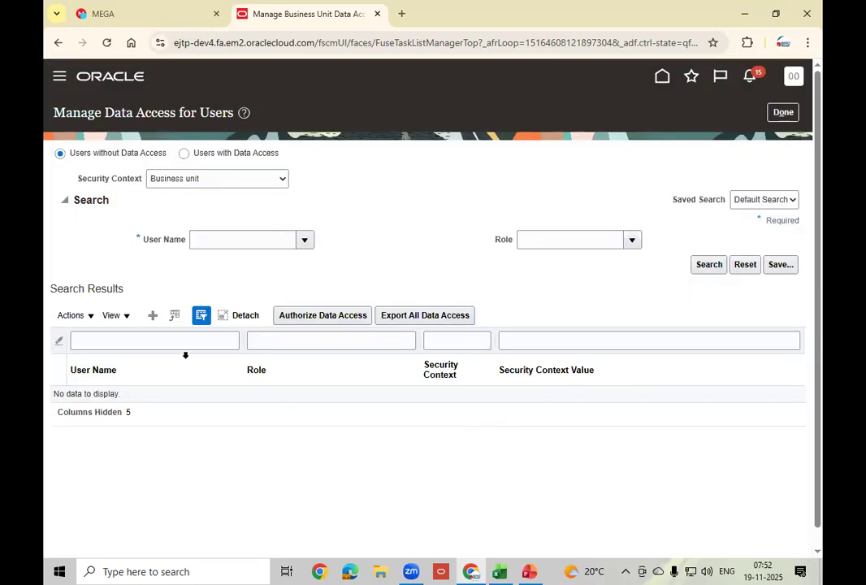
Step: Start a new data access entry for user 001_FG_EMP with a Warehouse role
left_click(153, 315)
left_click(210, 322)
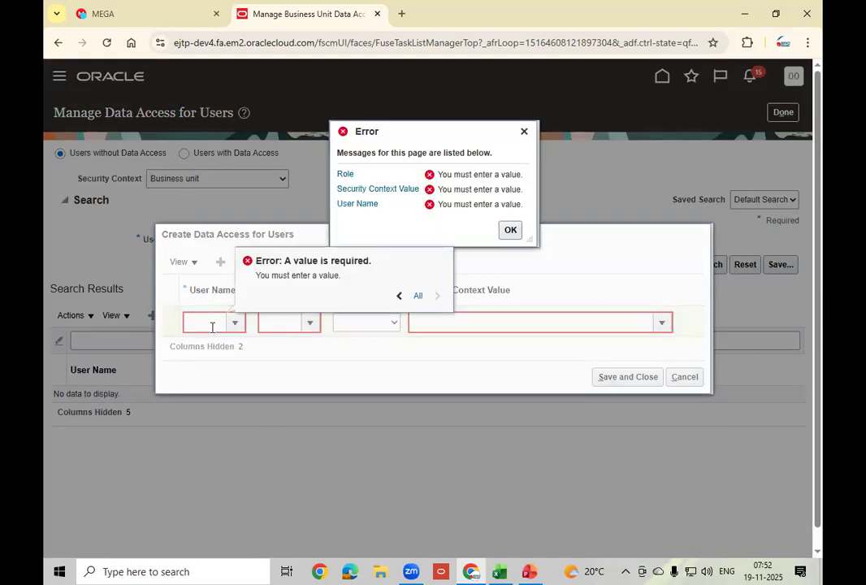
left_click(212, 325)
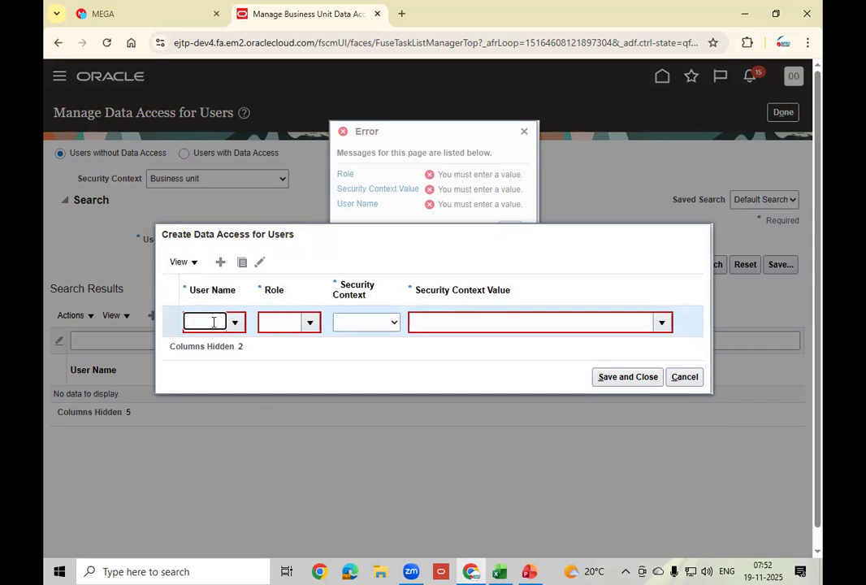
type("hn")
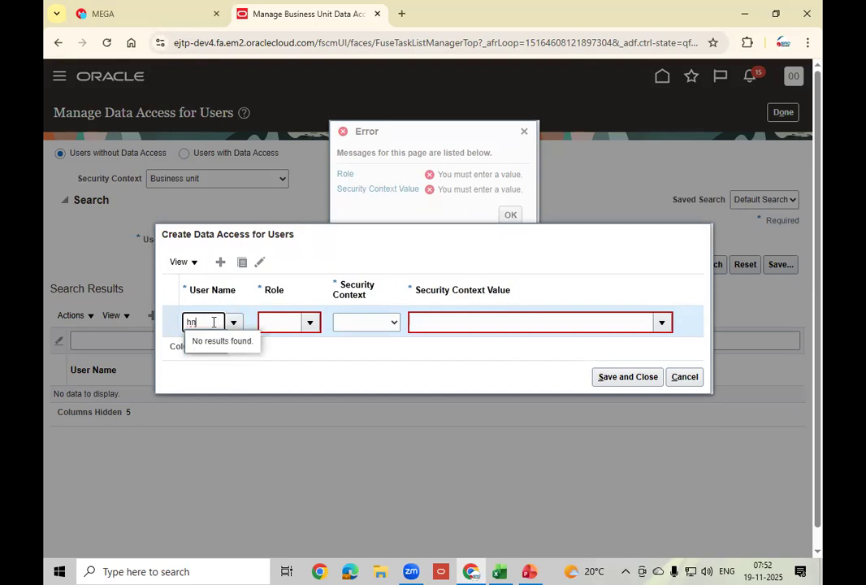
key("BackSpace")
key("BackSpace")
type("001")
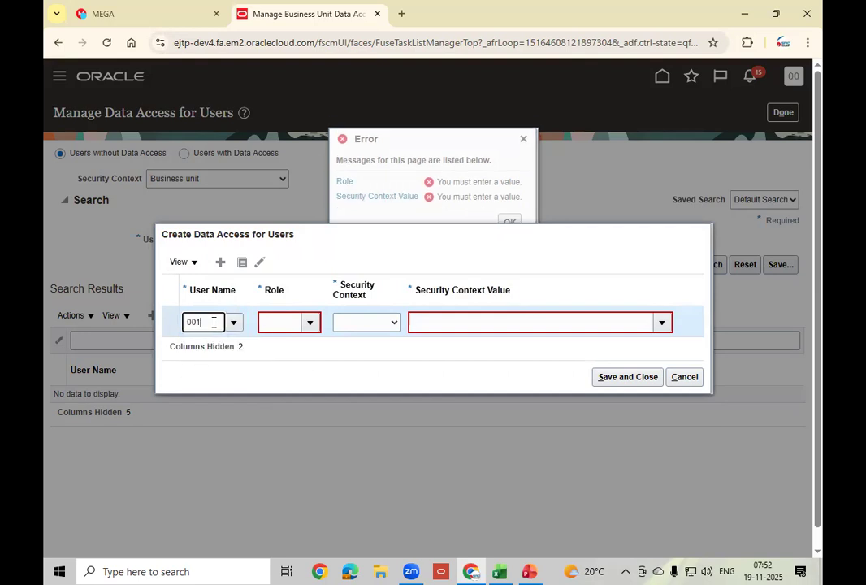
type("_fg")
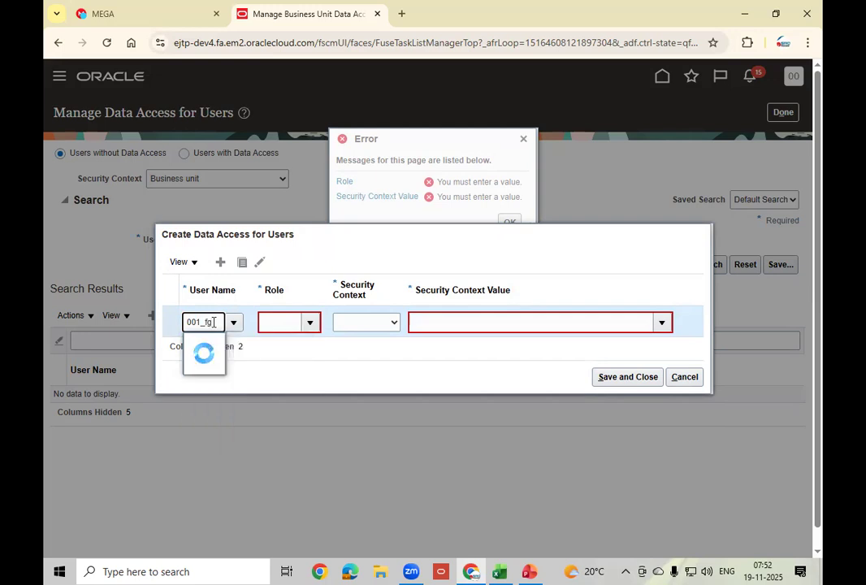
left_click(216, 342)
left_click(274, 324)
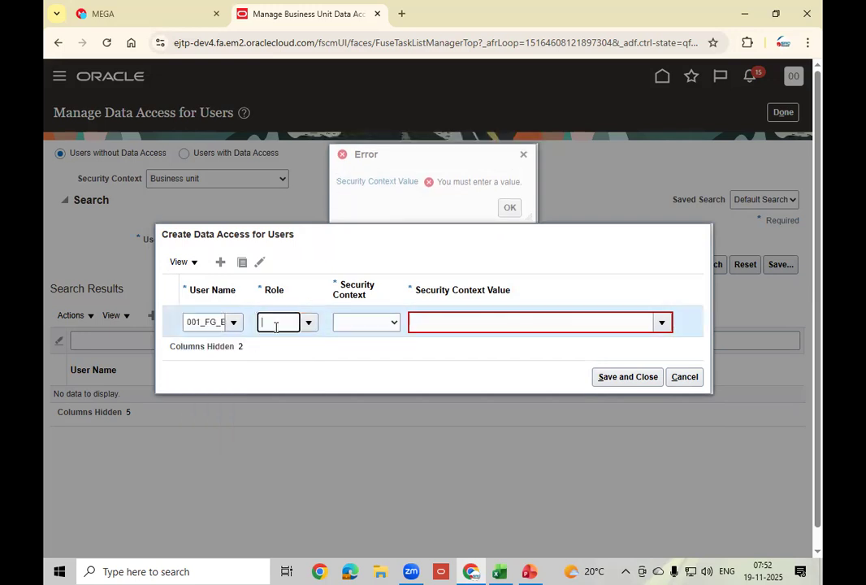
type("ware")
left_click(286, 364)
Step: Set the new Warehouse role row's security context to Inventory organization with the value HNHYDINV
left_click(368, 323)
left_click(367, 357)
left_click(455, 322)
type("hn")
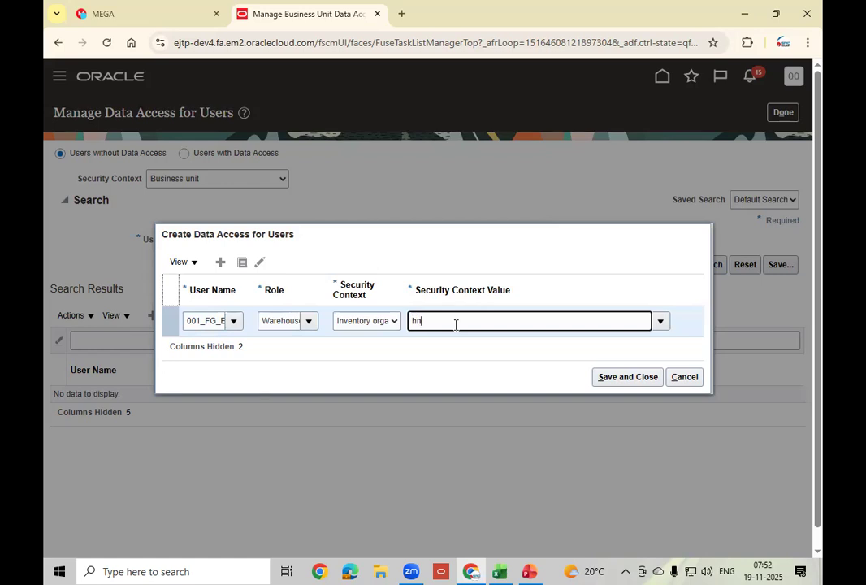
left_click(437, 361)
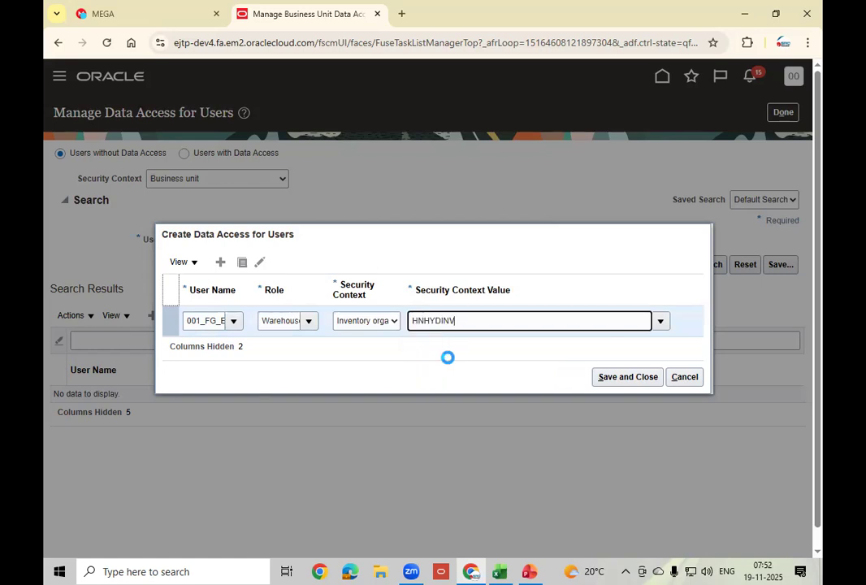
Step: Add a second row to the new data access entry for user 001_FG_EMP with the Inventory Manager role
left_click(198, 306)
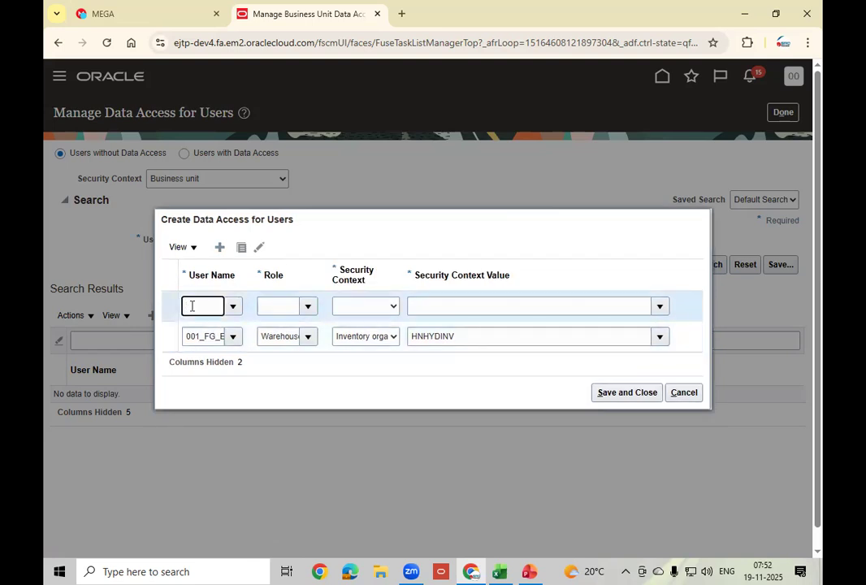
left_click(192, 306)
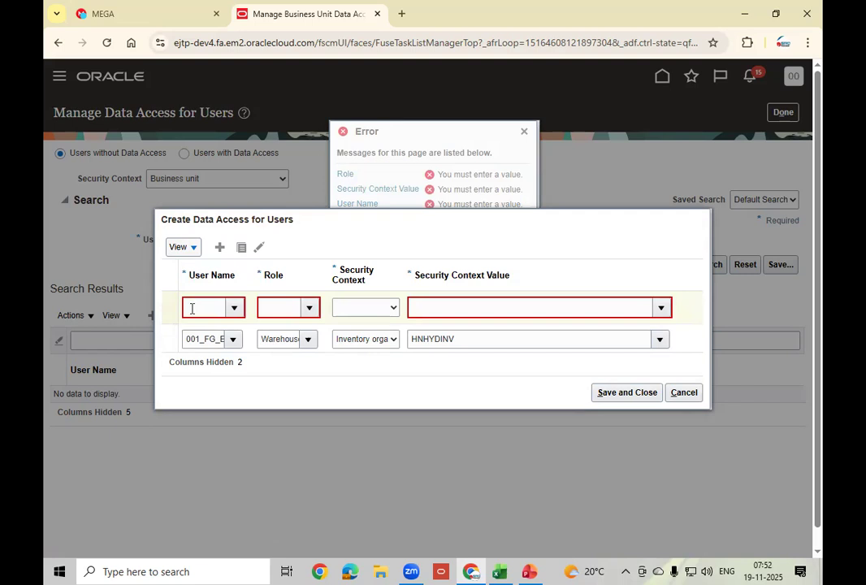
left_click(192, 308)
type("001")
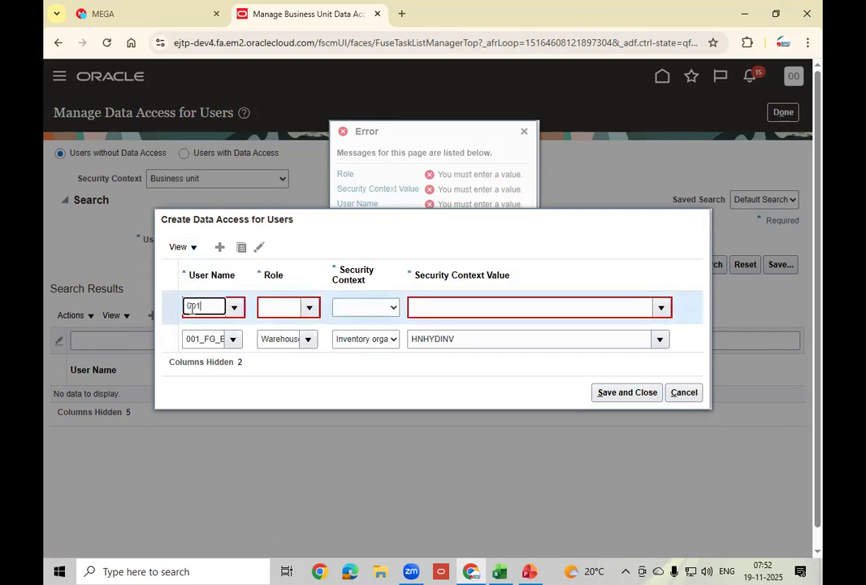
type("_fg")
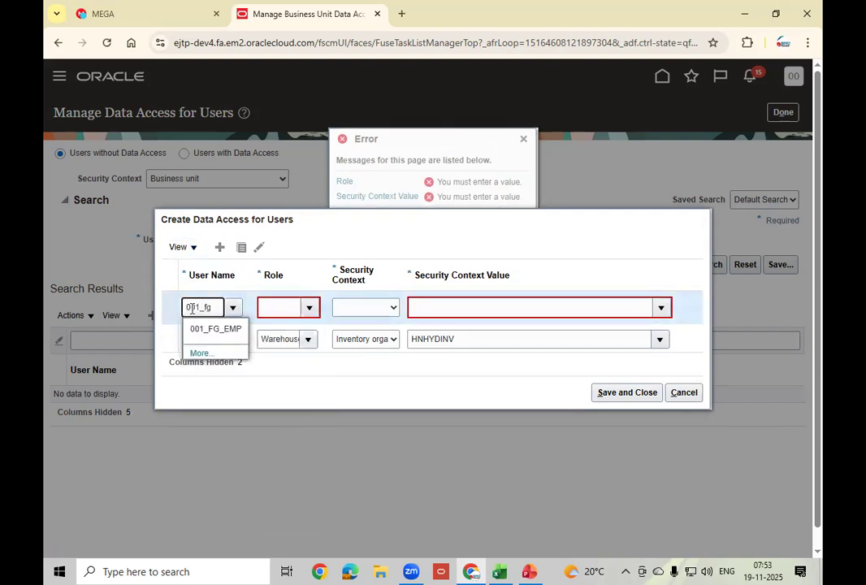
left_click(224, 329)
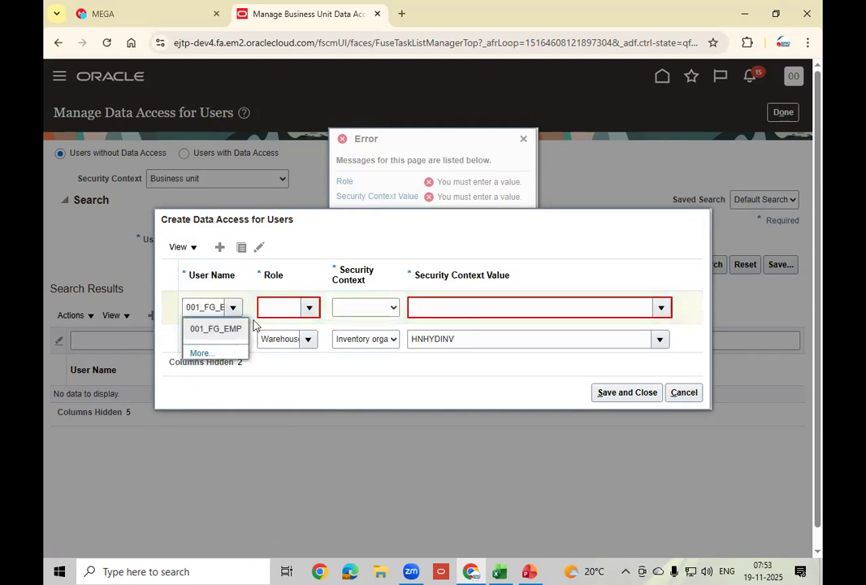
left_click(281, 308)
type("inven")
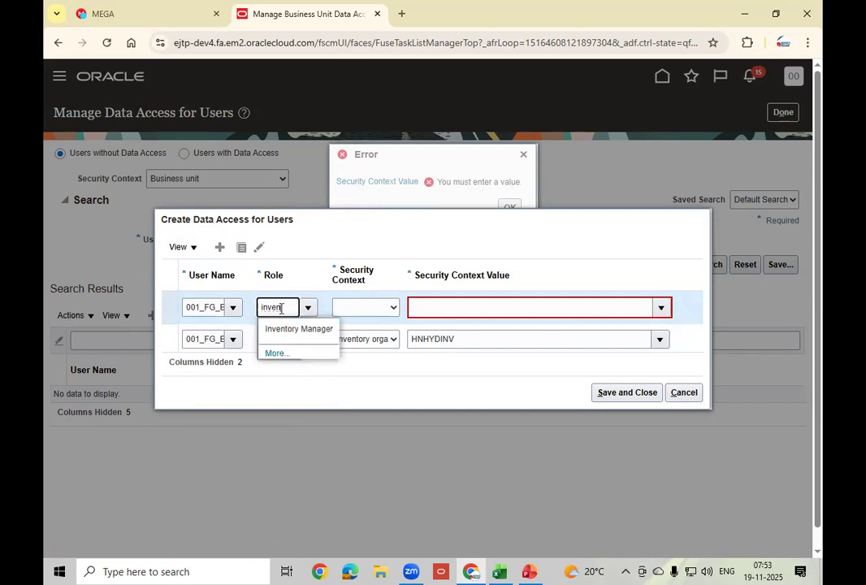
left_click(286, 332)
Step: Set the Inventory Manager row to Inventory organization with value HNHYDINV, and save both new data access rows
left_click(362, 313)
left_click(358, 342)
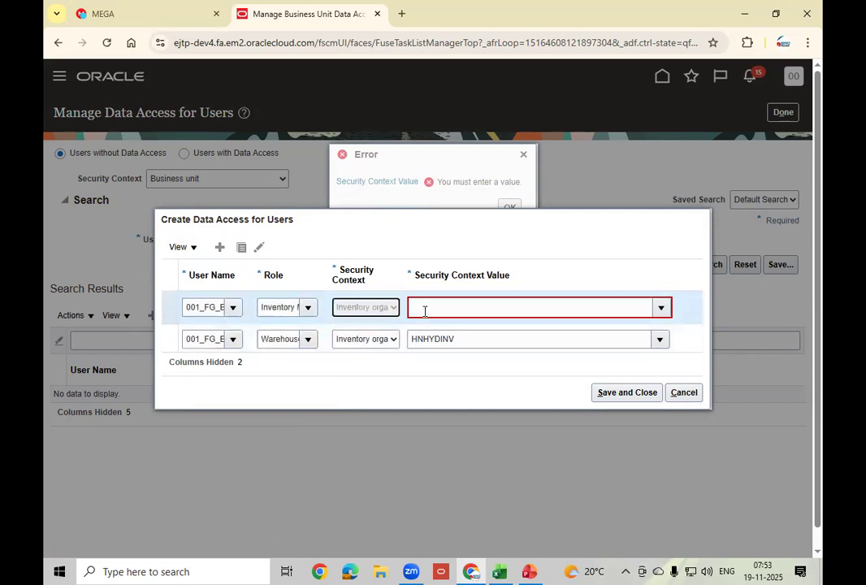
left_click(426, 308)
type("hn")
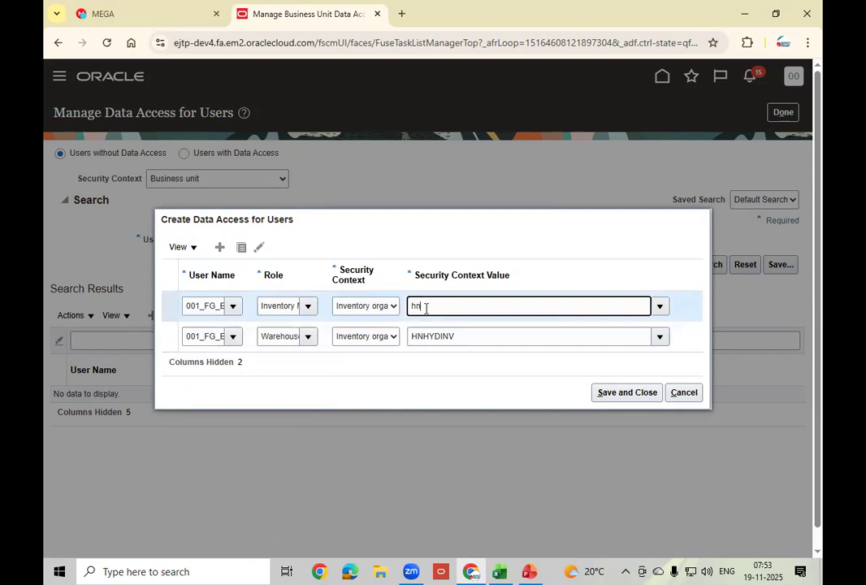
left_click(425, 349)
left_click(636, 397)
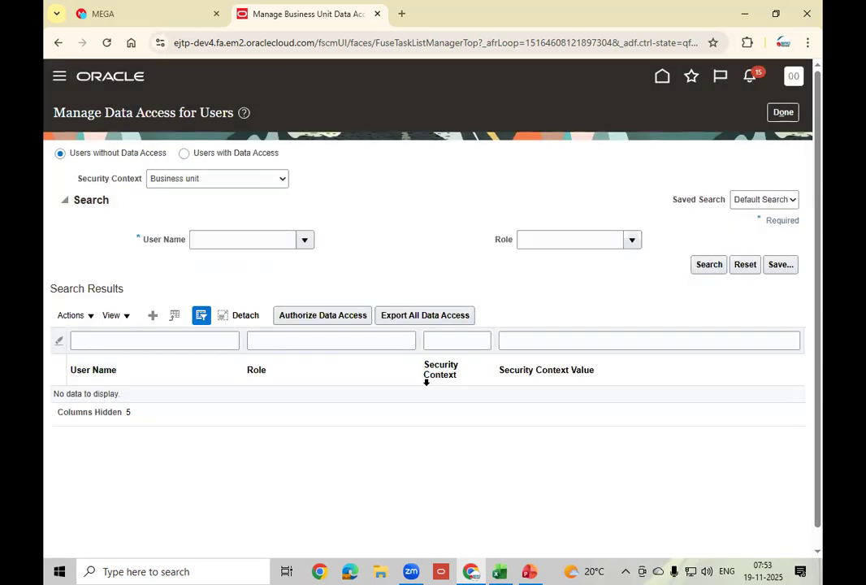
Step: Check the Order to Cash slide in PowerPoint, return to the browser and finish the Manage Data Access for Users task
left_click(529, 569)
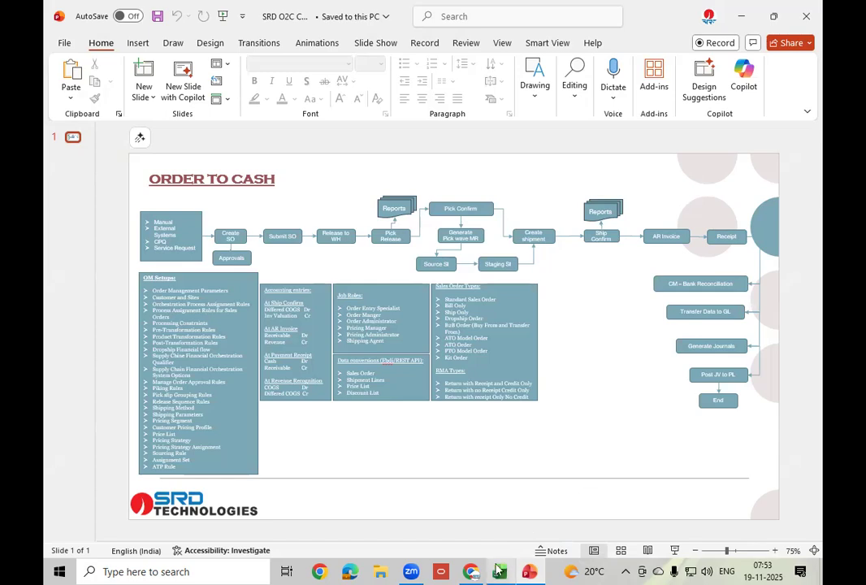
left_click(471, 571)
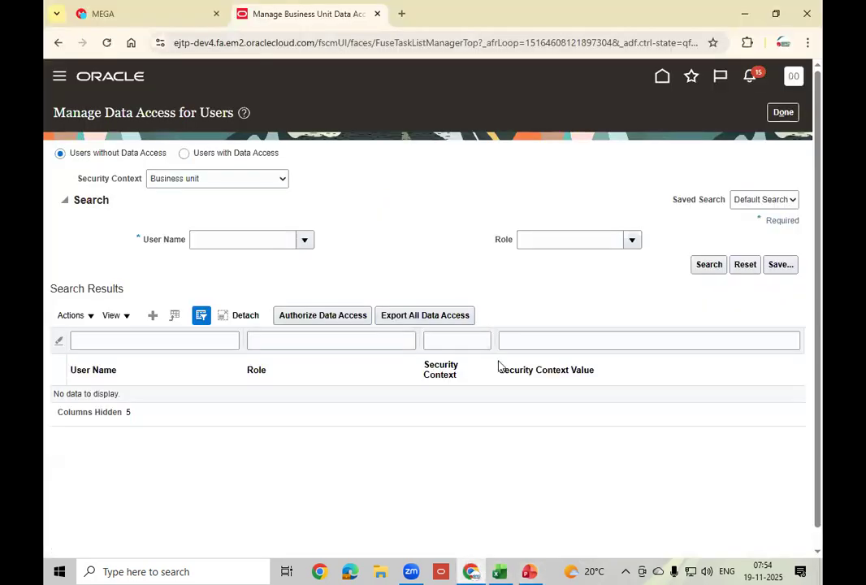
left_click(780, 112)
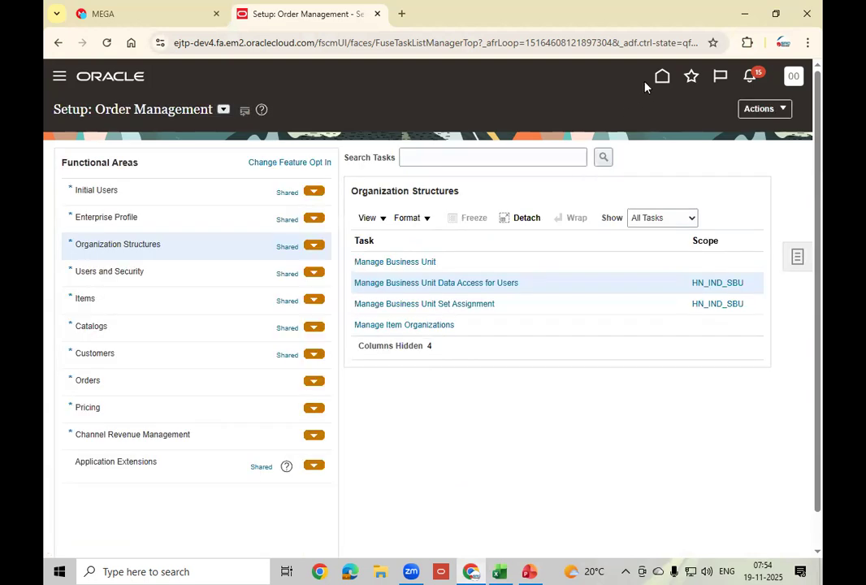
Step: Return to the home page and open the Order Management app from the Order Management group
left_click(662, 76)
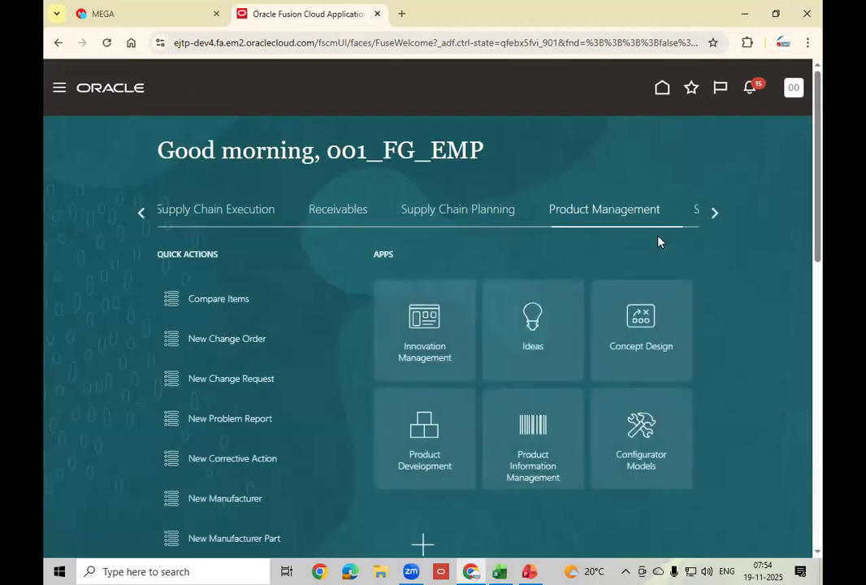
left_click(713, 214)
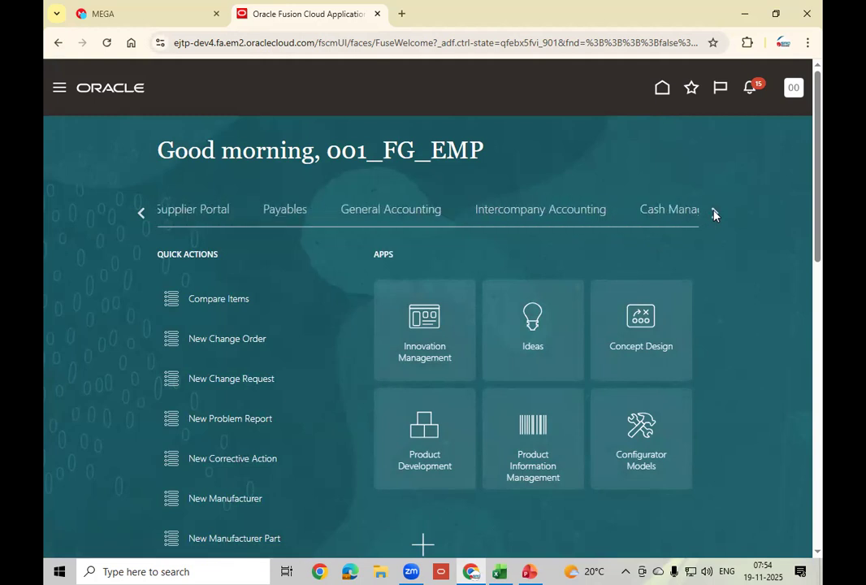
left_click(713, 214)
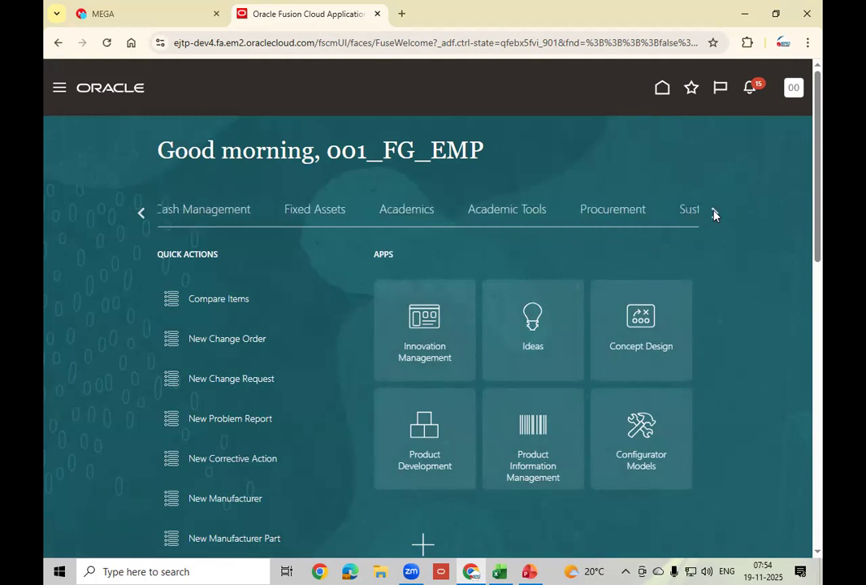
left_click(713, 214)
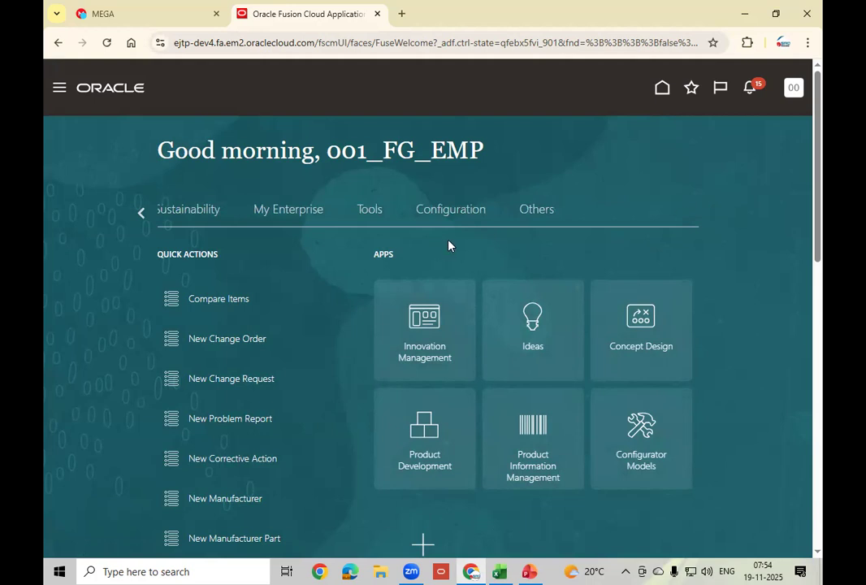
left_click(140, 213)
left_click(140, 214)
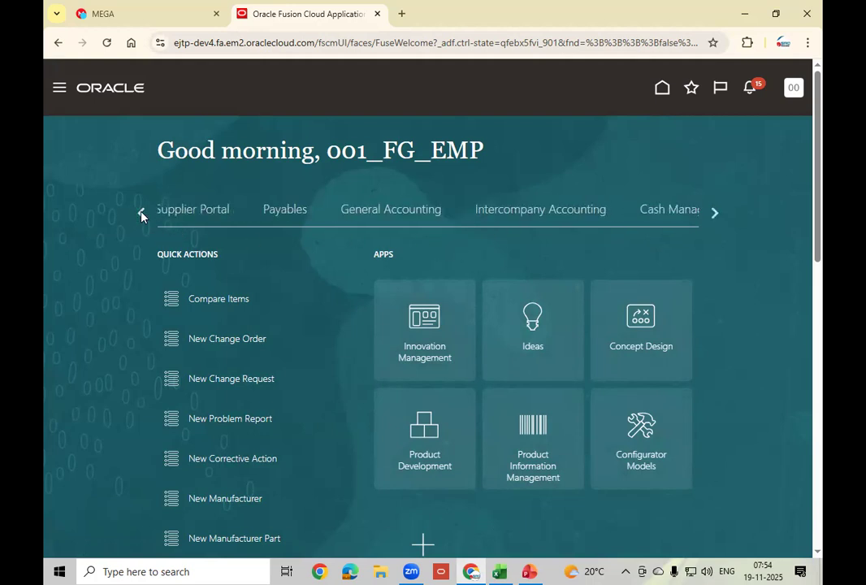
left_click(140, 214)
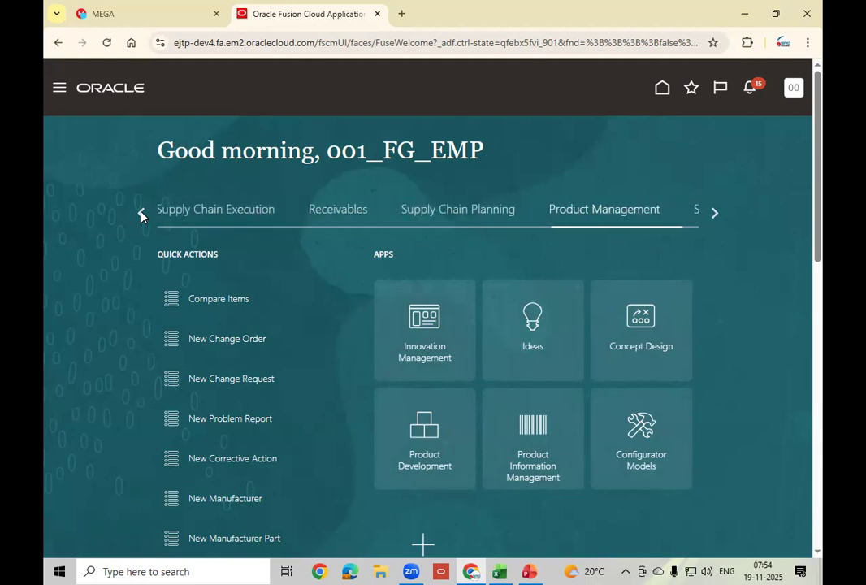
left_click(141, 214)
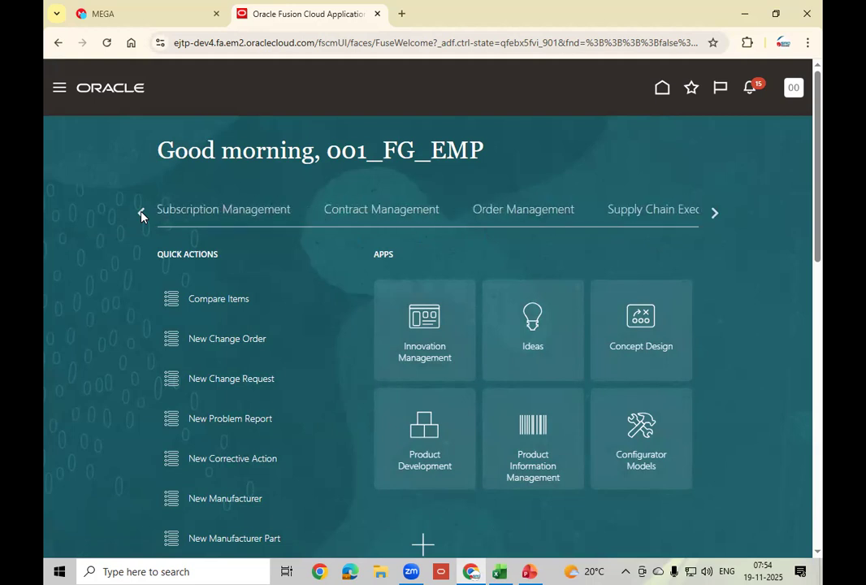
left_click(510, 211)
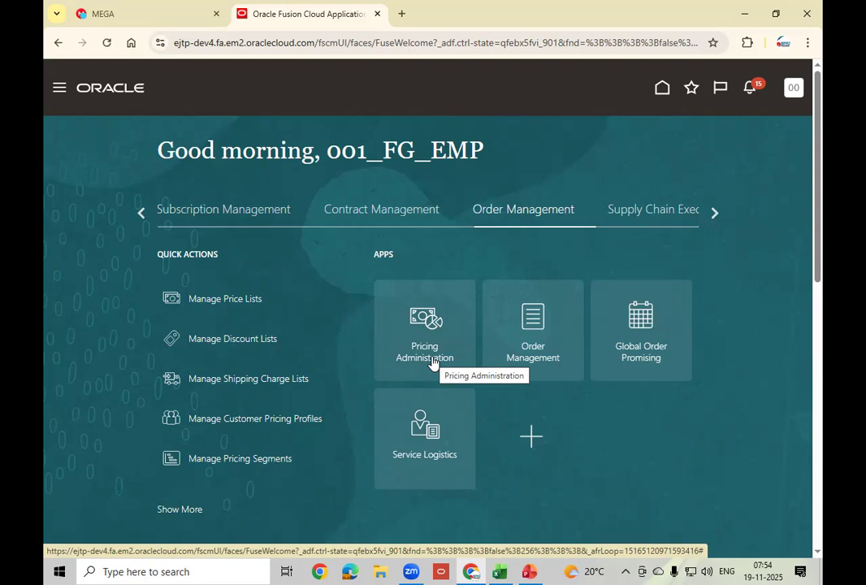
left_click(534, 362)
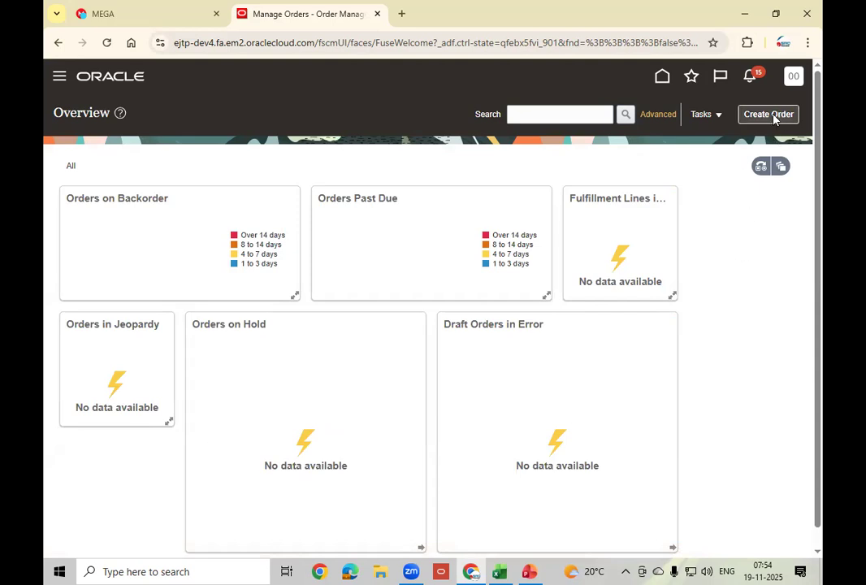
Step: Switch to PowerPoint and examine the Manual entry among the order sources on the Order to Cash slide
left_click(539, 570)
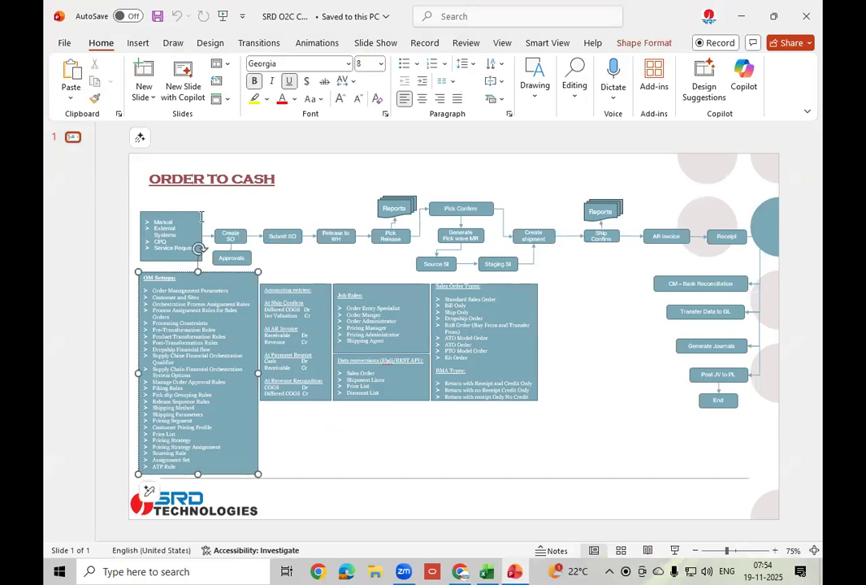
left_click(165, 222)
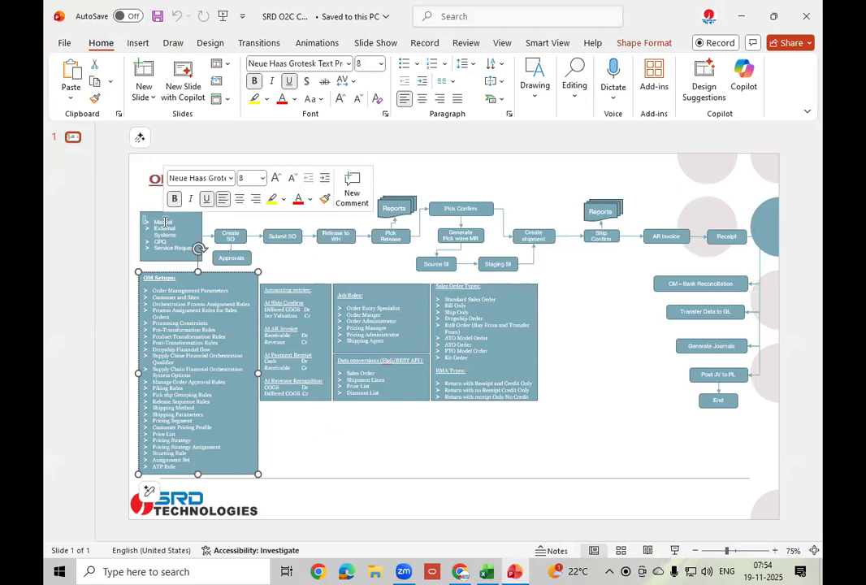
Step: Switch back to the browser, try to create a sales order, and discard the unsaved order
left_click(460, 571)
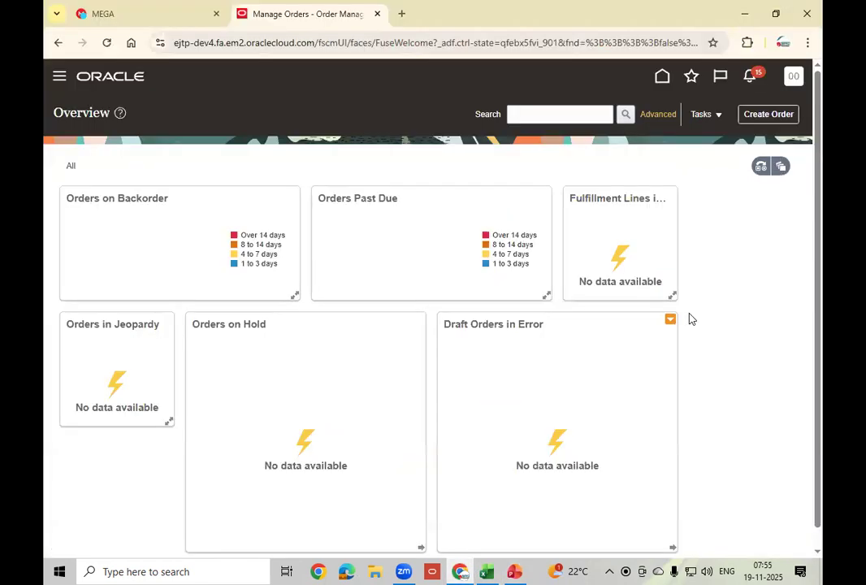
left_click(768, 113)
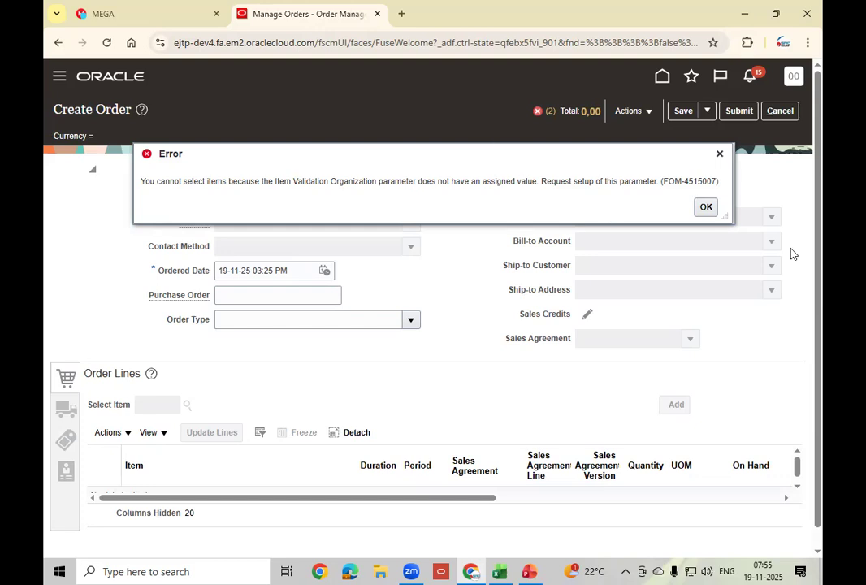
left_click(711, 210)
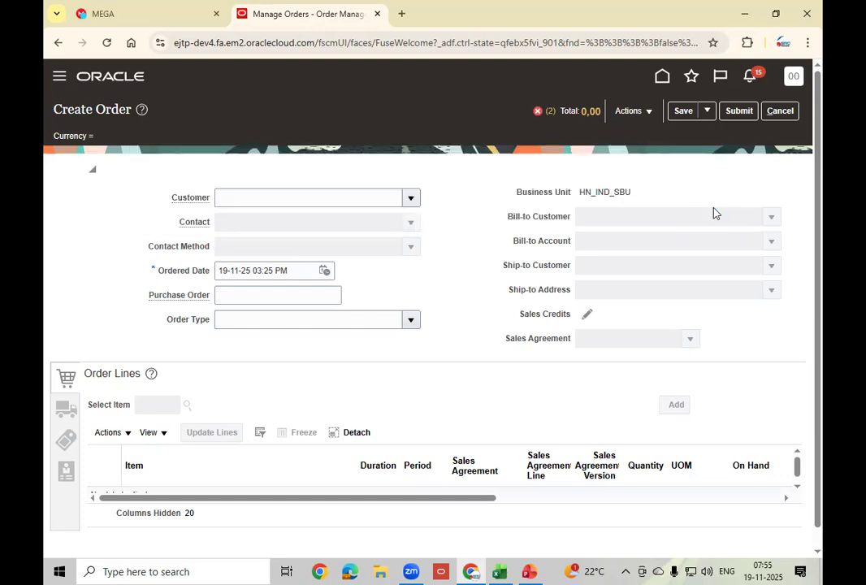
left_click(779, 111)
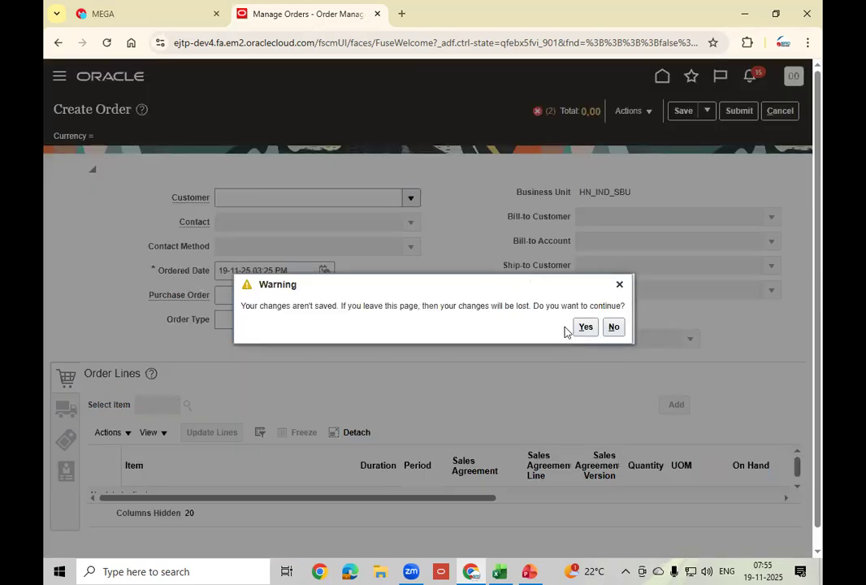
left_click(585, 327)
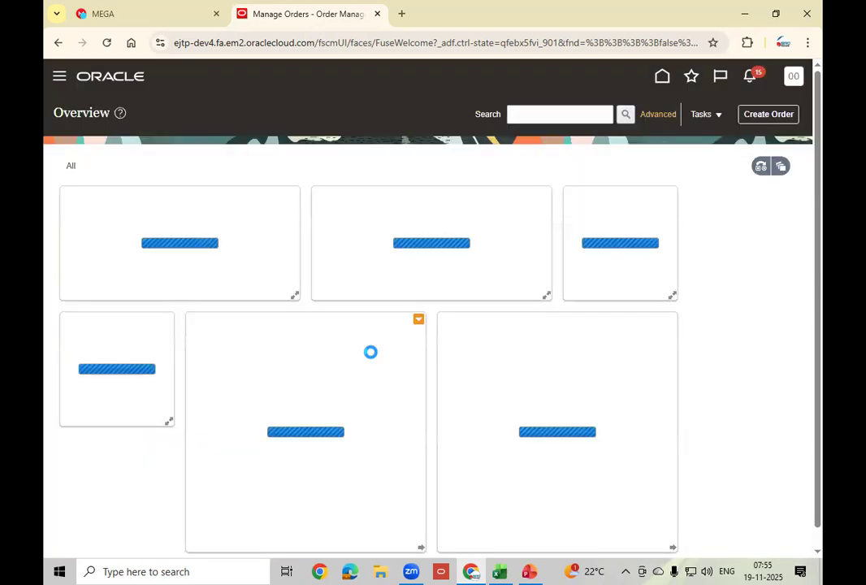
Step: In Setup and Maintenance, show all tasks for the Orders functional area and open Manage Order Management Parameters
left_click(793, 81)
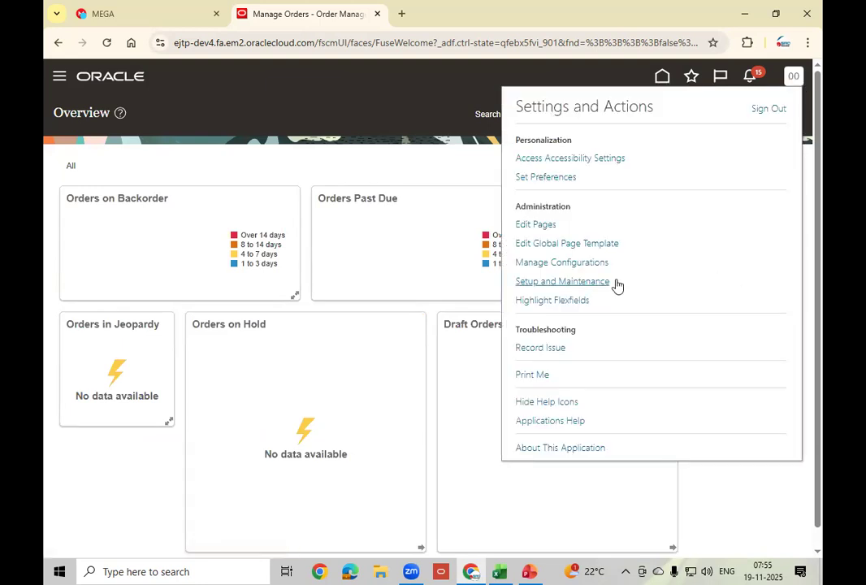
left_click(577, 282)
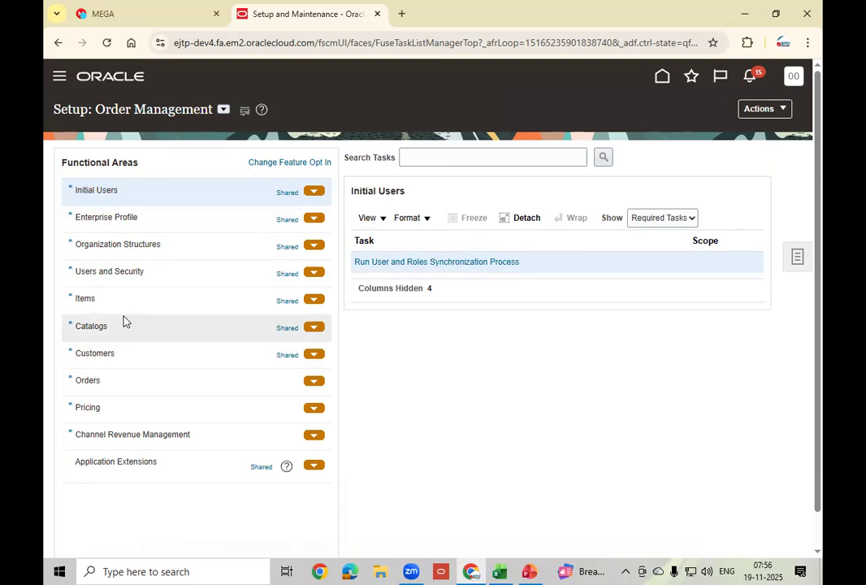
left_click(139, 379)
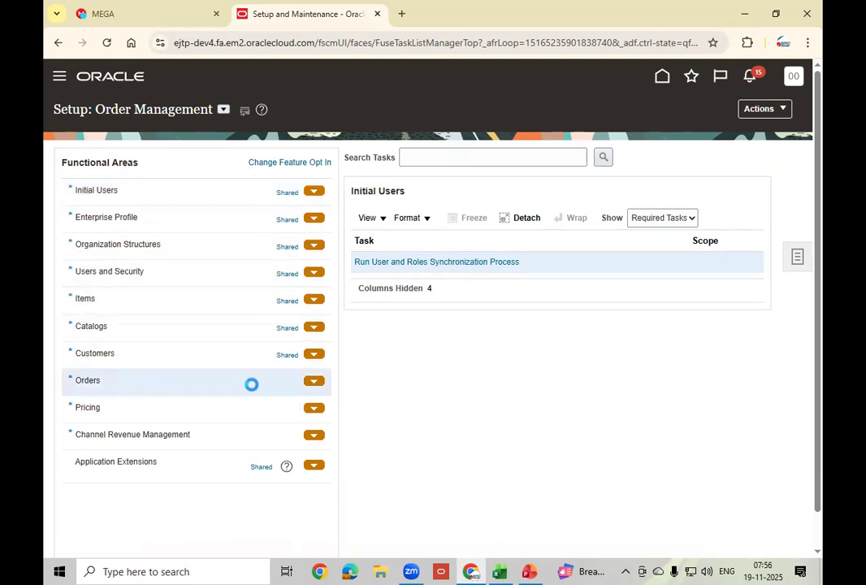
left_click(668, 217)
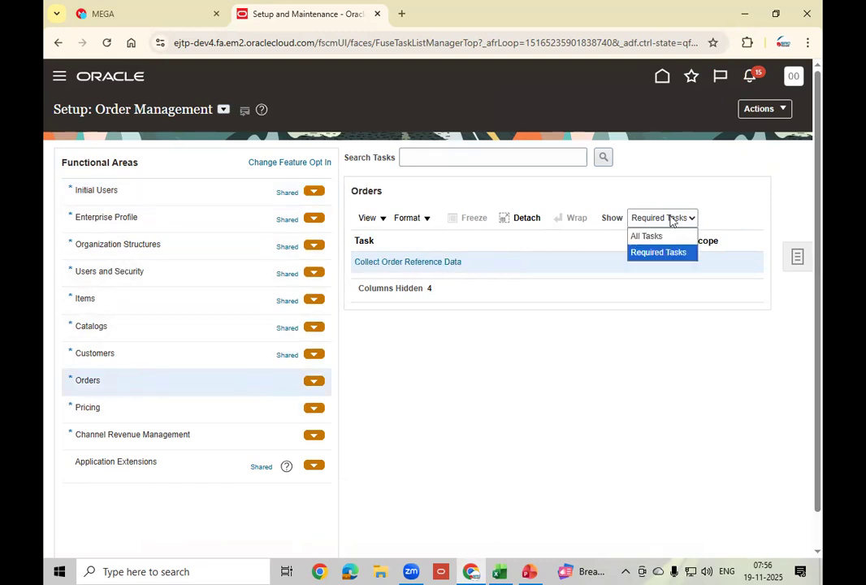
left_click(657, 234)
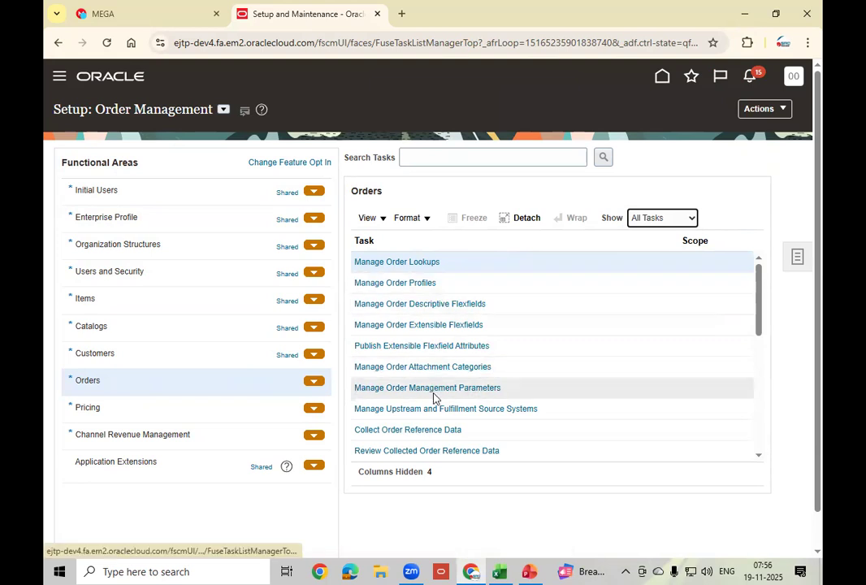
left_click(482, 388)
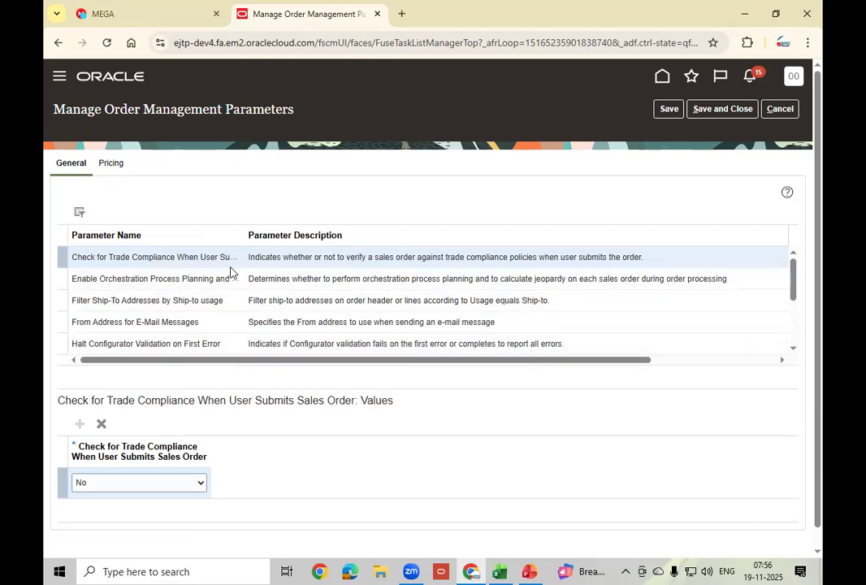
Step: Select the Item Validation Organization parameter and add a new row to its values
left_click(794, 349)
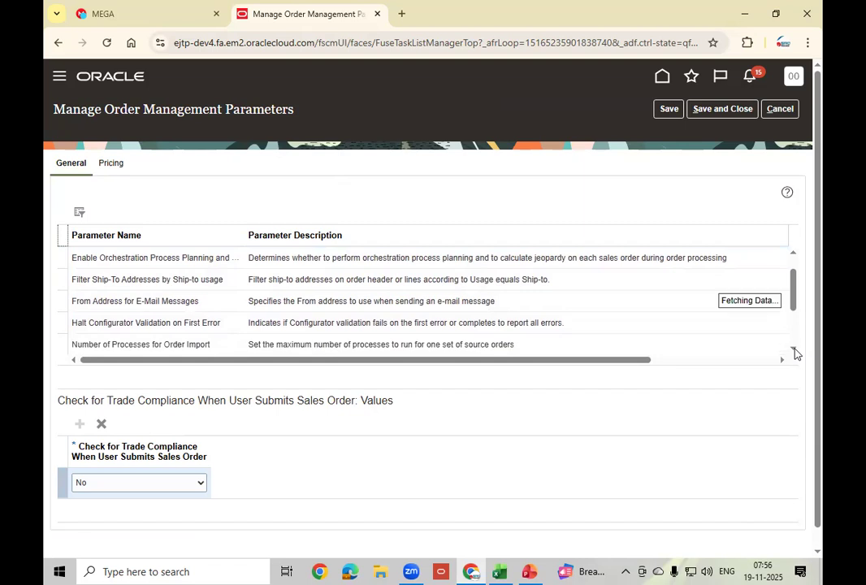
left_click(793, 349)
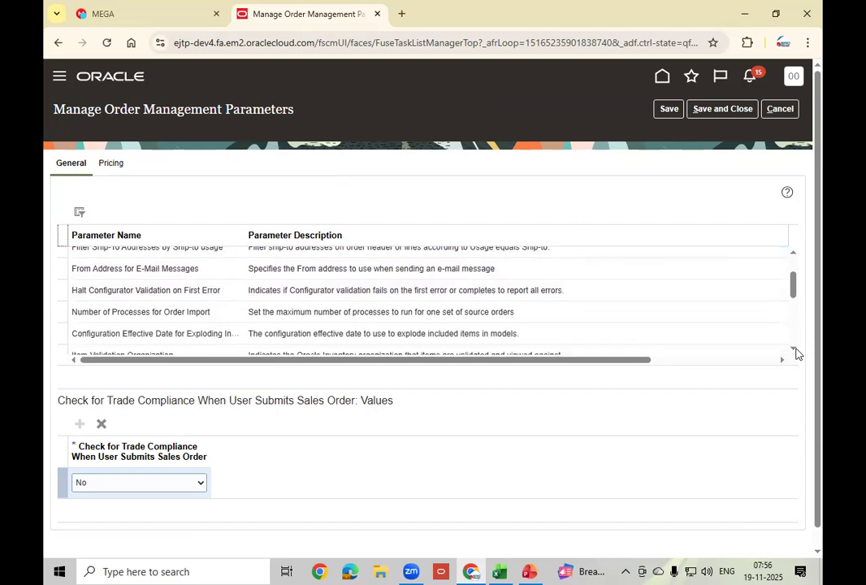
left_click(794, 349)
left_click(633, 325)
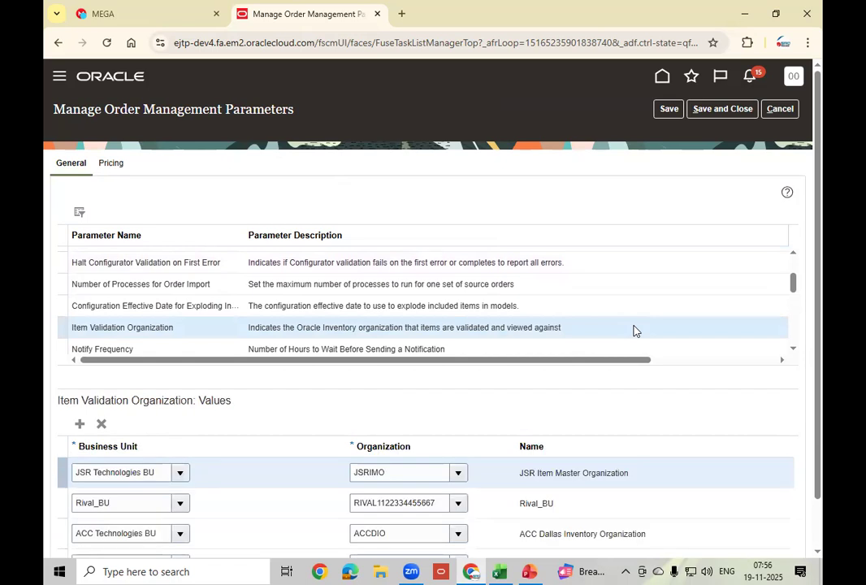
left_click_drag(817, 341, 817, 387)
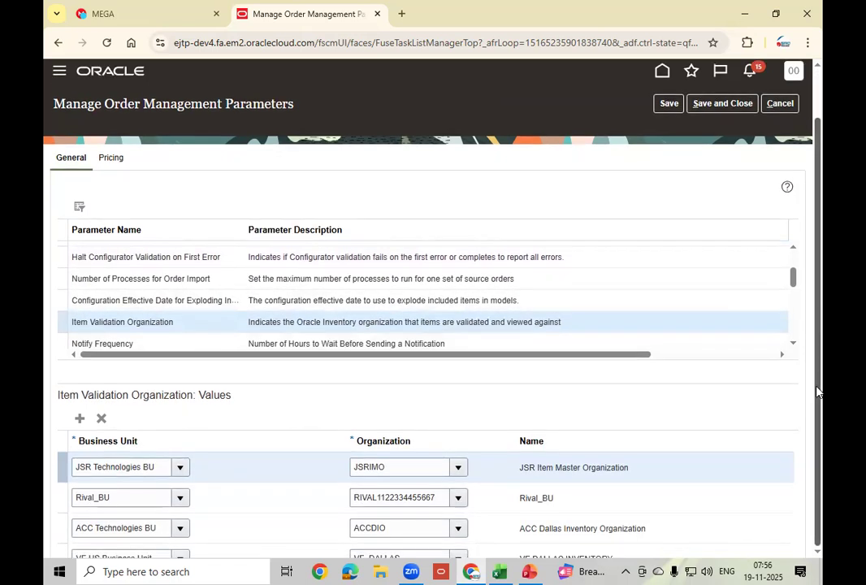
left_click(80, 370)
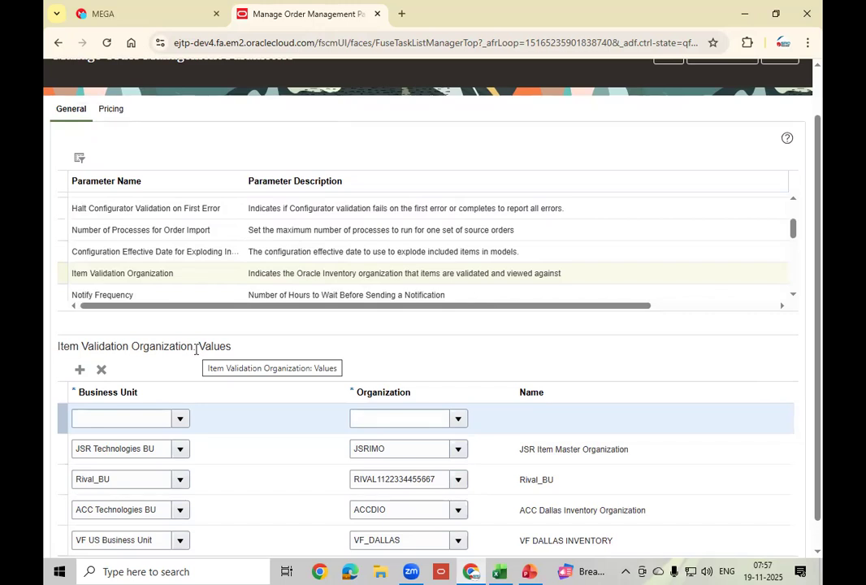
Step: Search business units for HN and set the new row's Business Unit to HN_IND_SBU
left_click(120, 417)
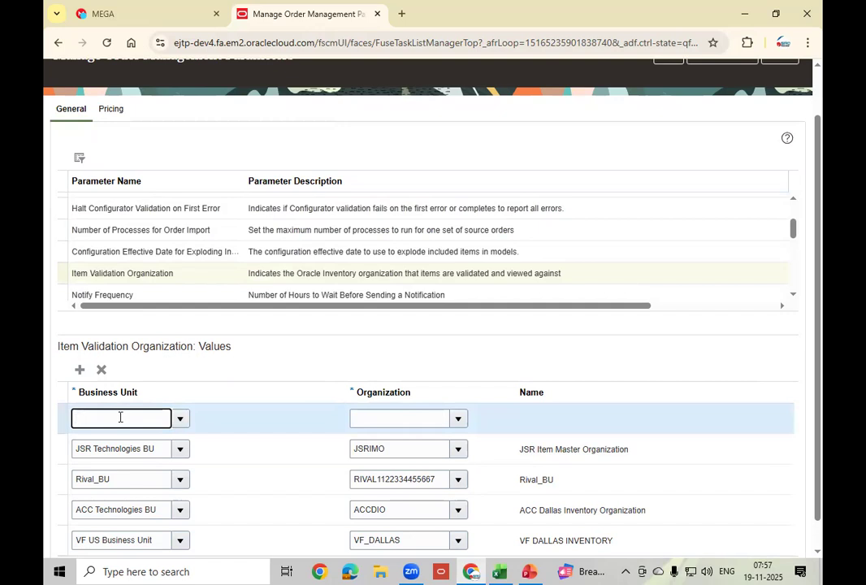
type("HN")
key("Tab")
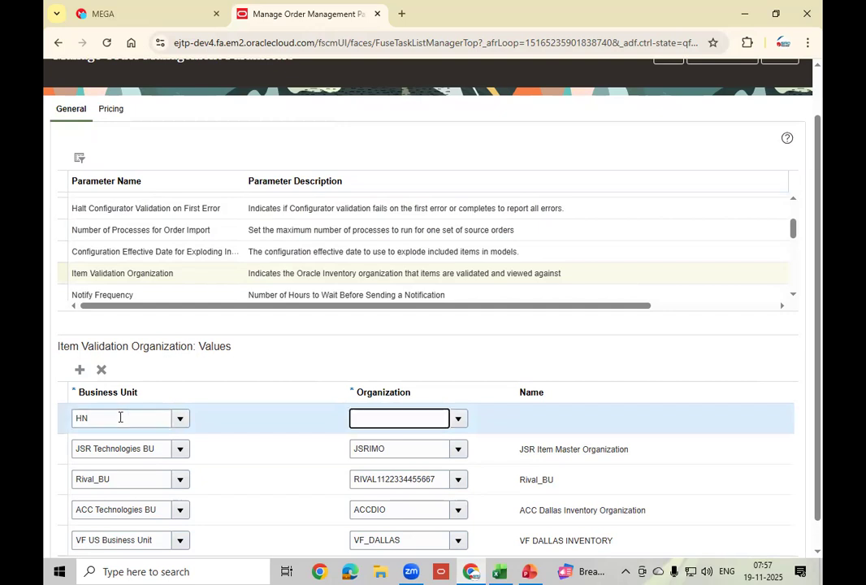
left_click(180, 419)
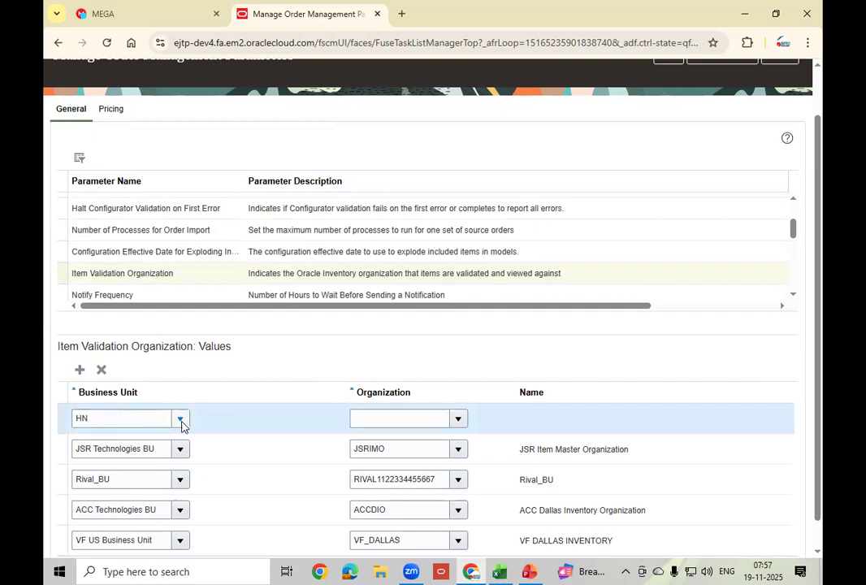
left_click(83, 399)
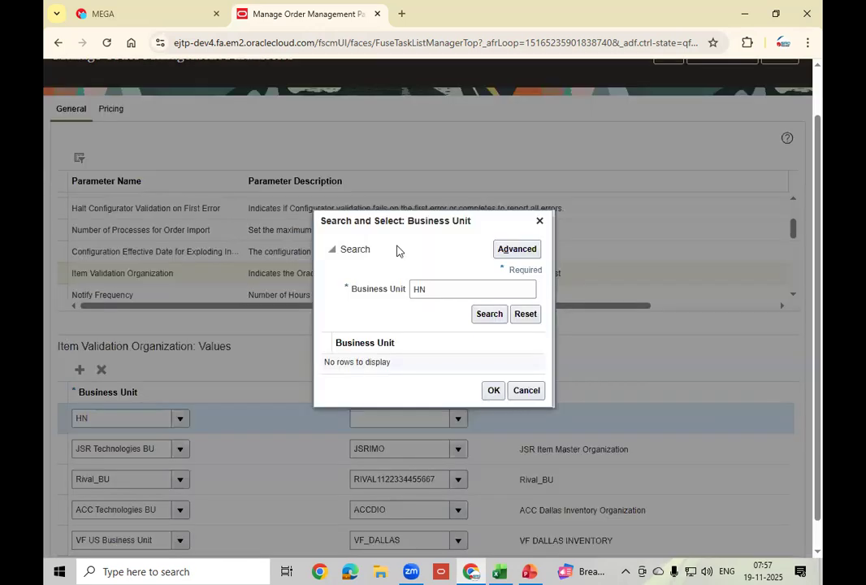
left_click(487, 315)
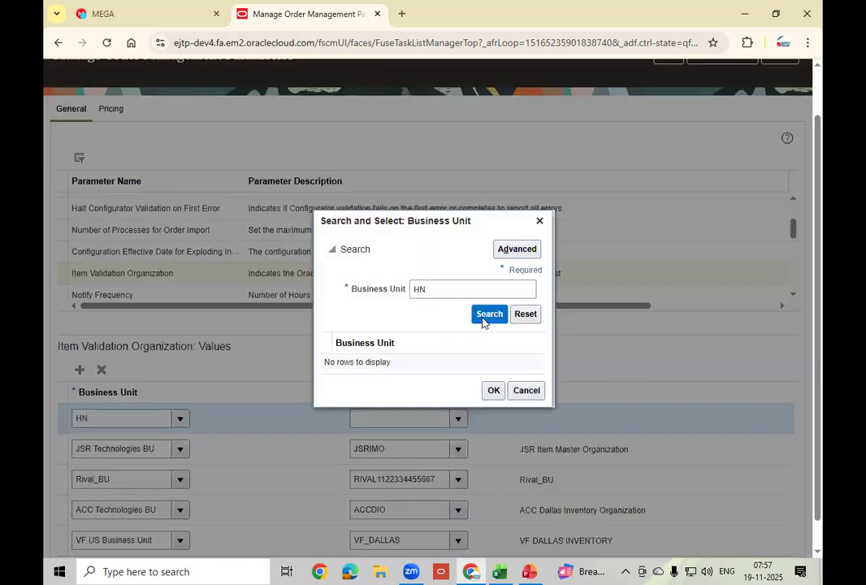
left_click(391, 362)
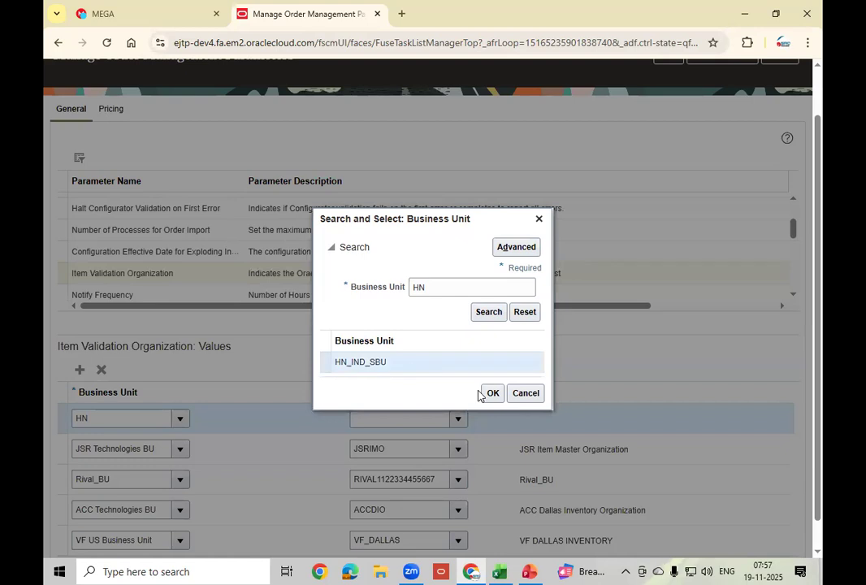
left_click(491, 393)
Step: Search organizations for HN and set the new row's Organization to HN_MST, the HN_Master Organization
left_click(458, 419)
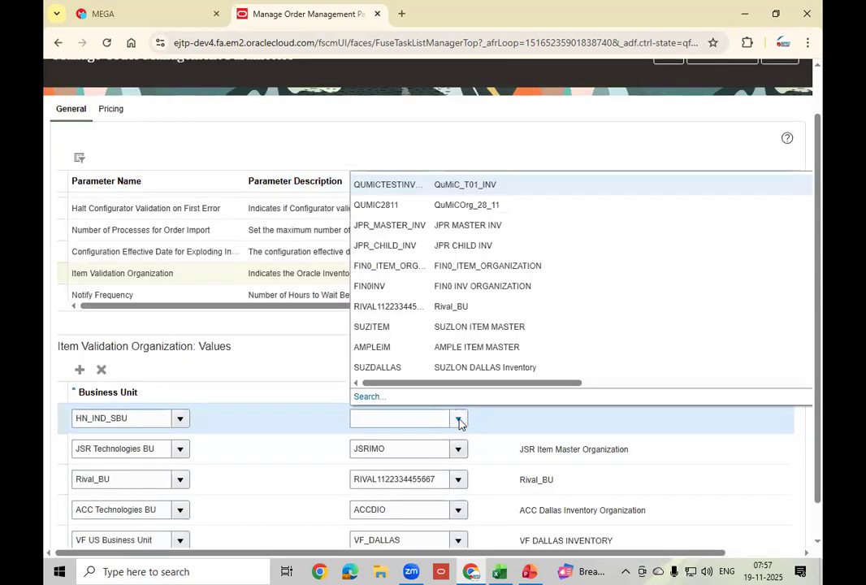
left_click(368, 398)
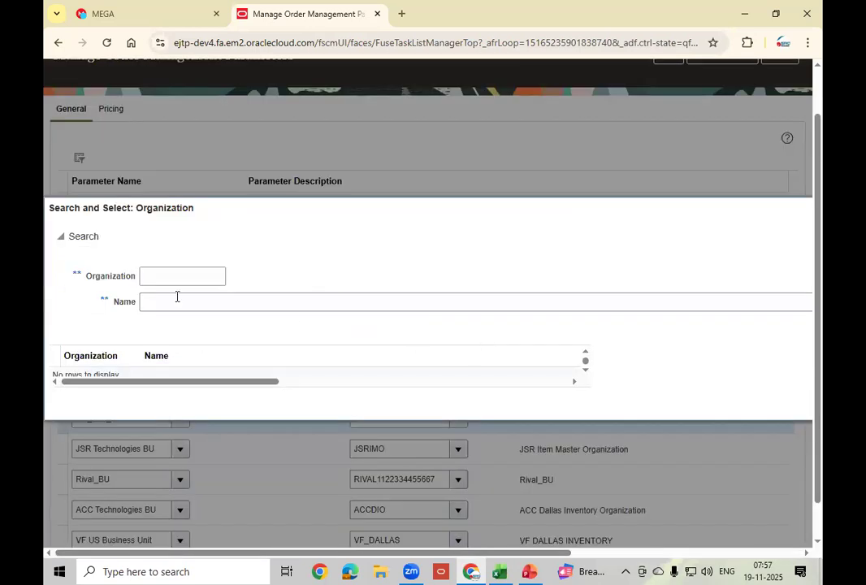
left_click(159, 277)
type("HN")
key("Return")
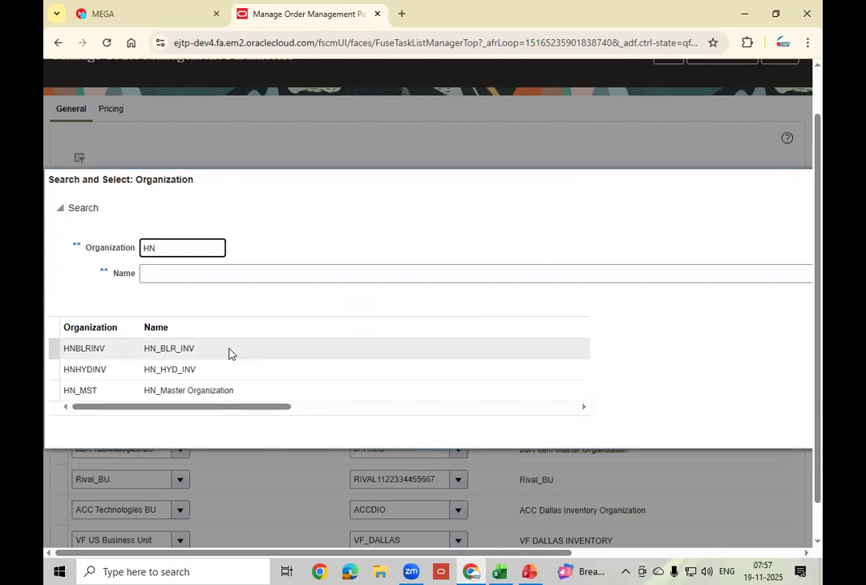
left_click(256, 394)
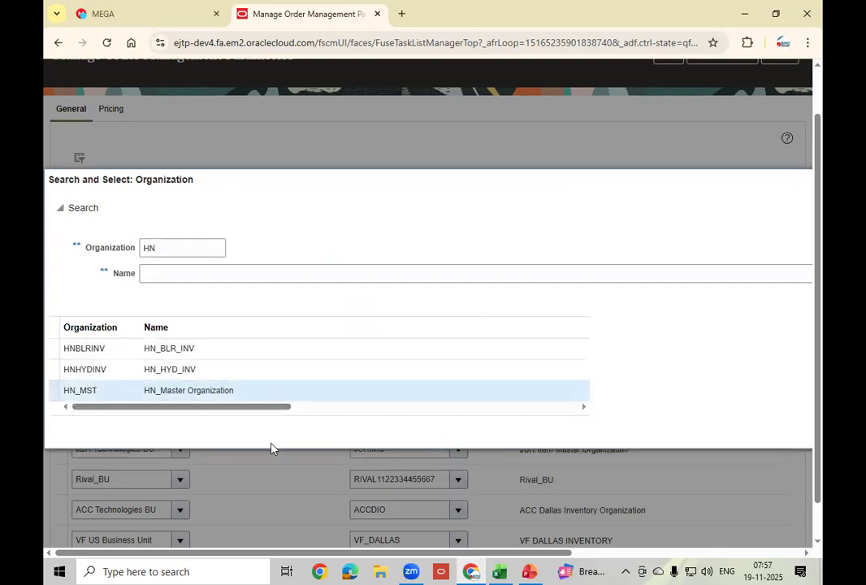
scroll(271, 449, "right", 4)
left_click(758, 437)
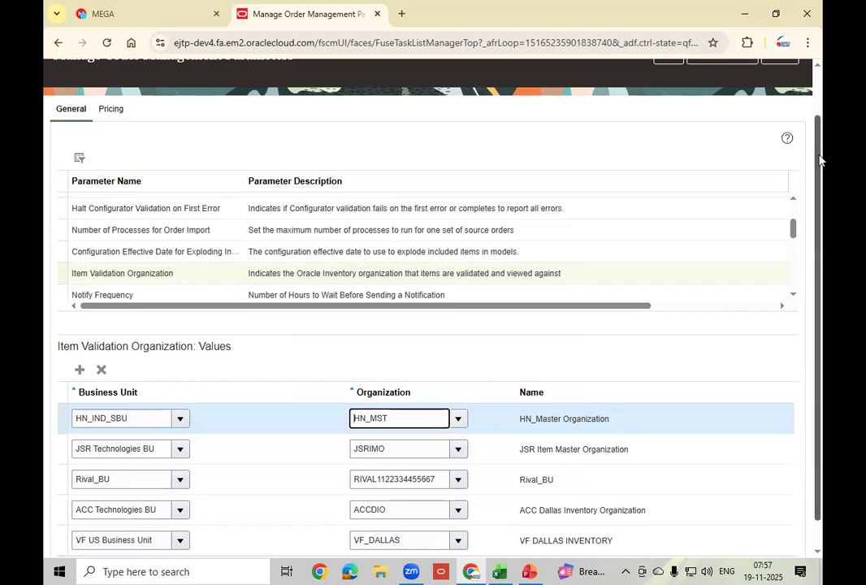
Step: Save and close the order management parameters, and reopen the Order Management app from the home page
scroll(777, 106, "up", 1)
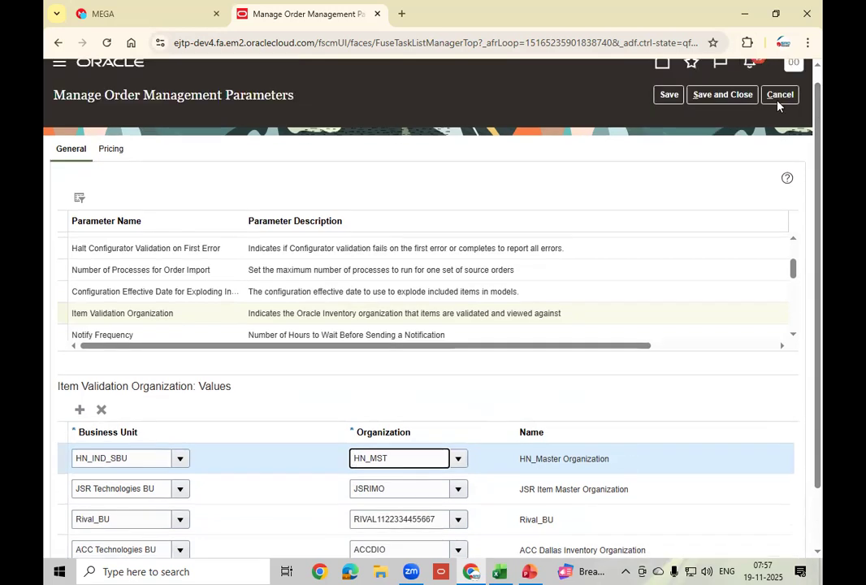
left_click(722, 95)
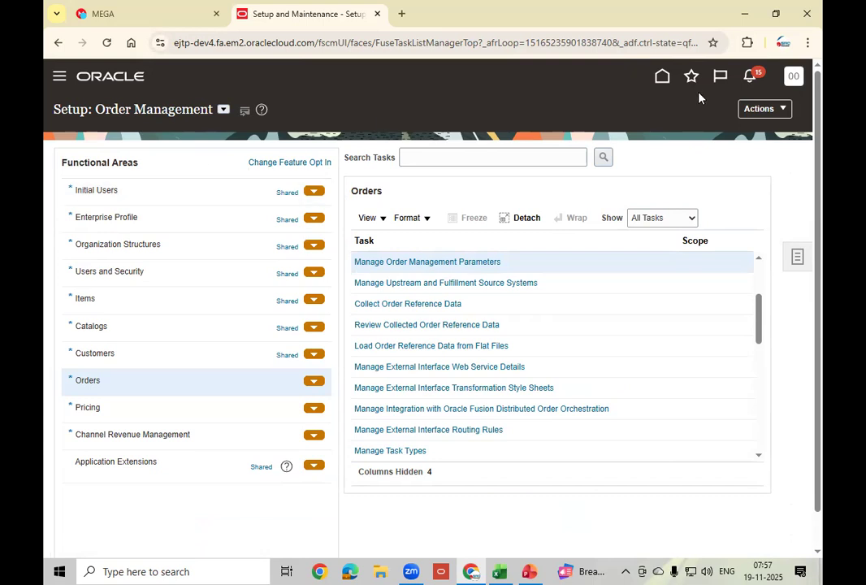
left_click(662, 78)
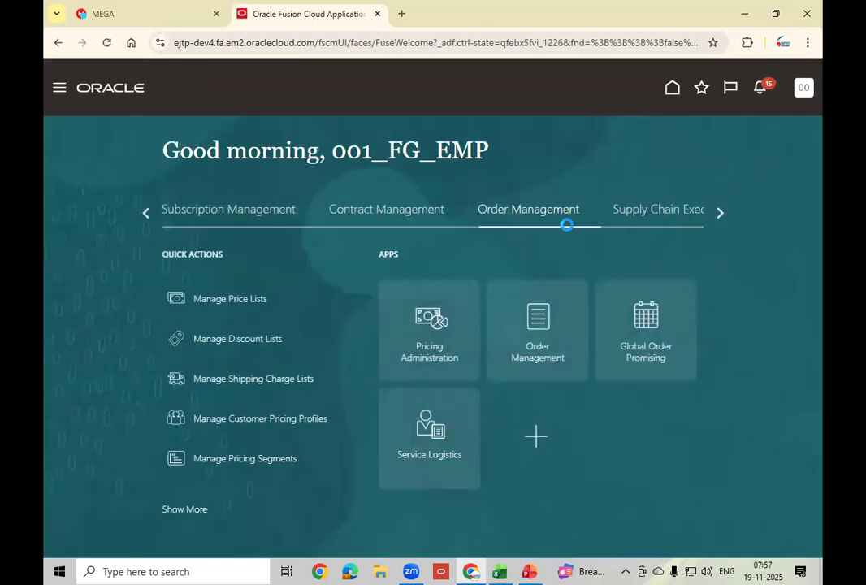
left_click(532, 332)
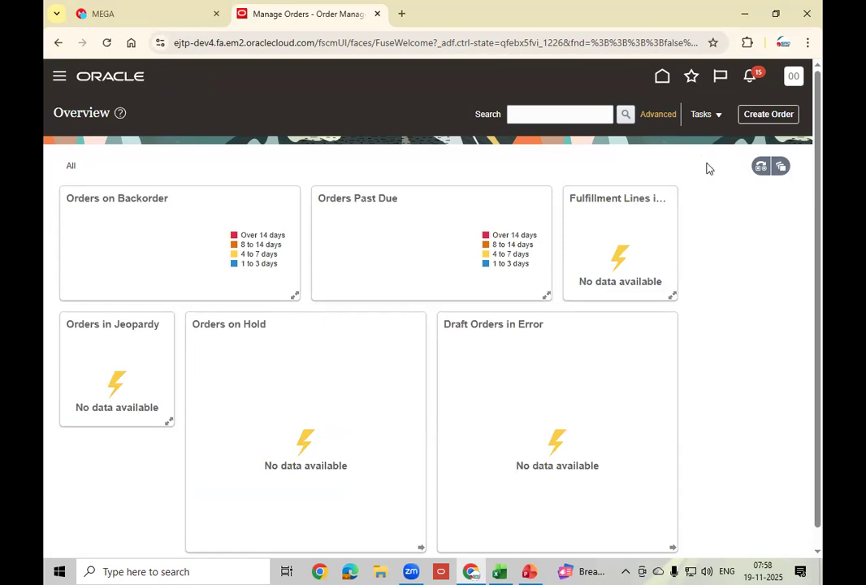
Step: Start a new sales order, examine its Business Unit value and error indicator, and discard the order
left_click(769, 116)
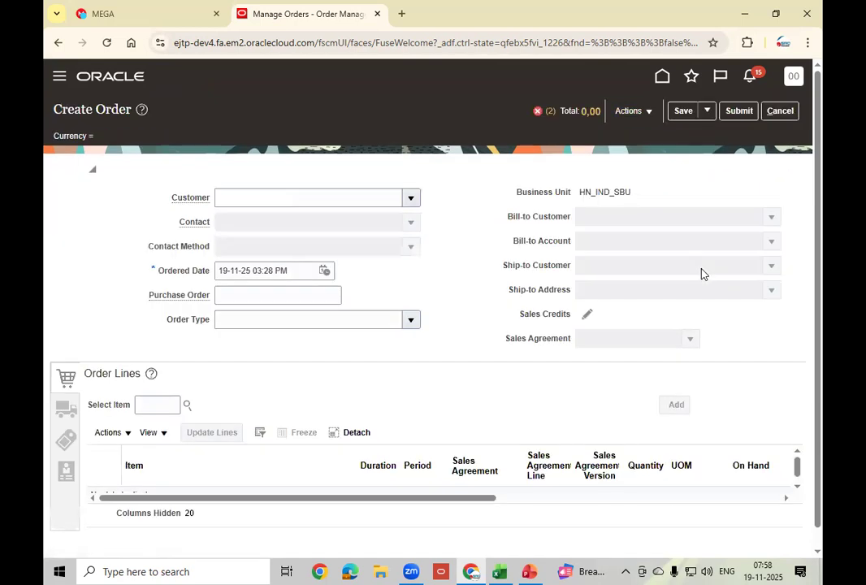
left_click_drag(641, 193, 578, 203)
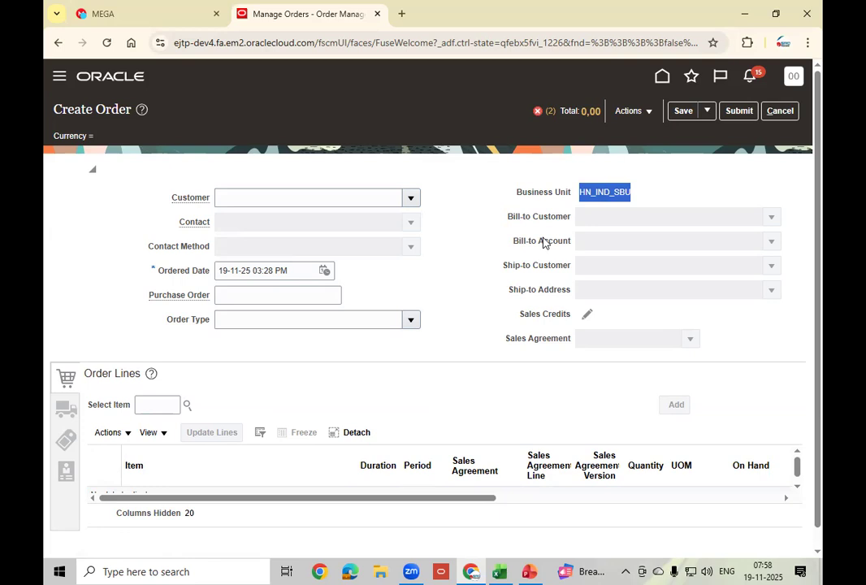
left_click(538, 112)
left_click(781, 111)
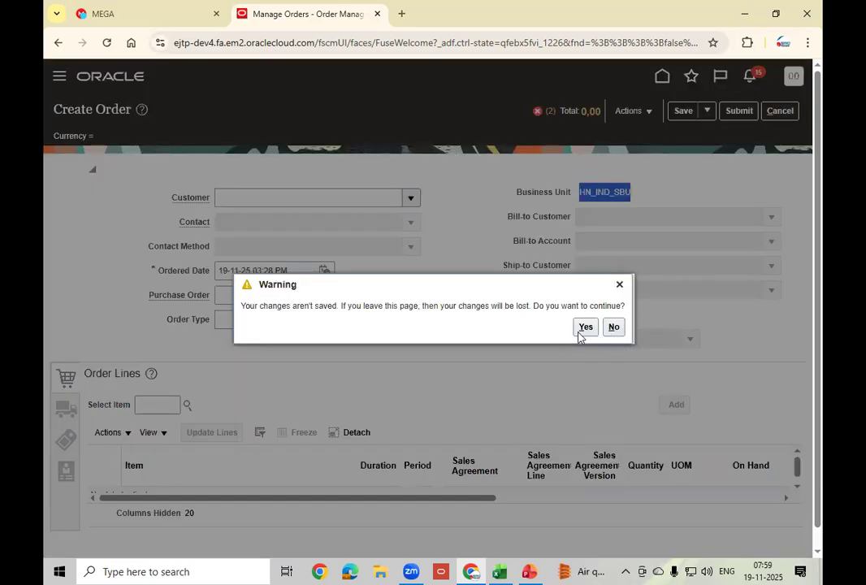
left_click(583, 329)
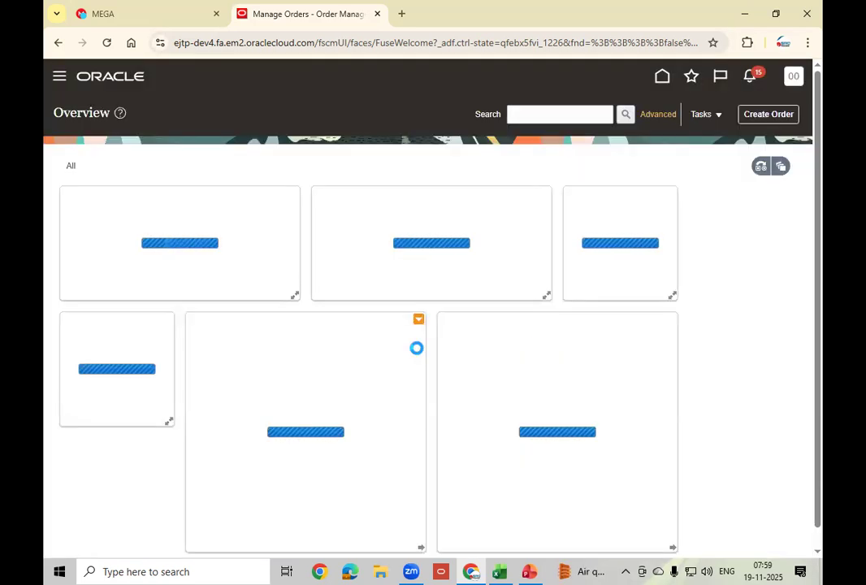
Step: Go from the home page to Pricing Administration, open Manage Price Lists and start a new price list
left_click(663, 82)
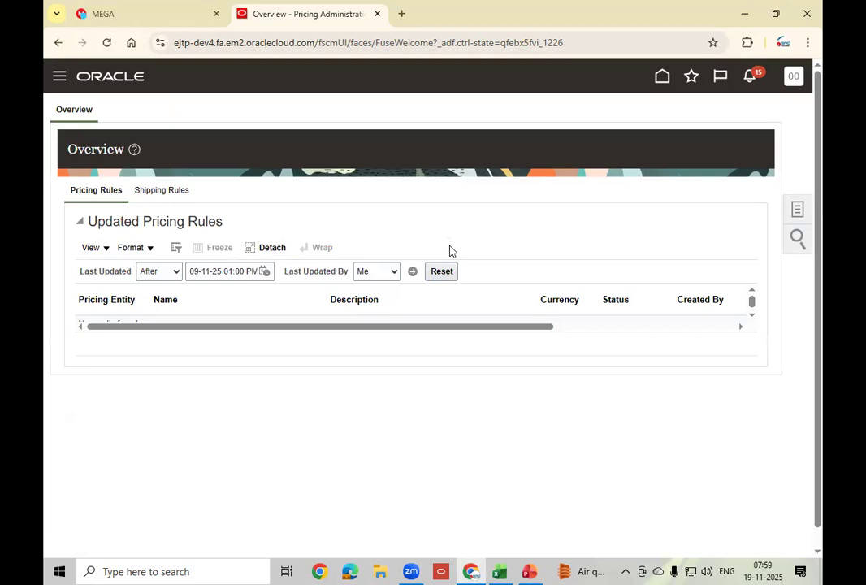
left_click(799, 211)
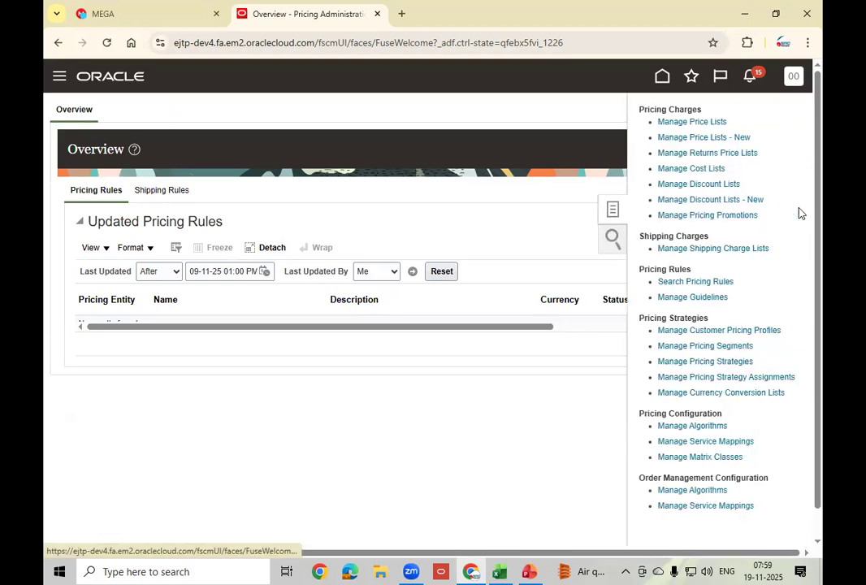
left_click(690, 123)
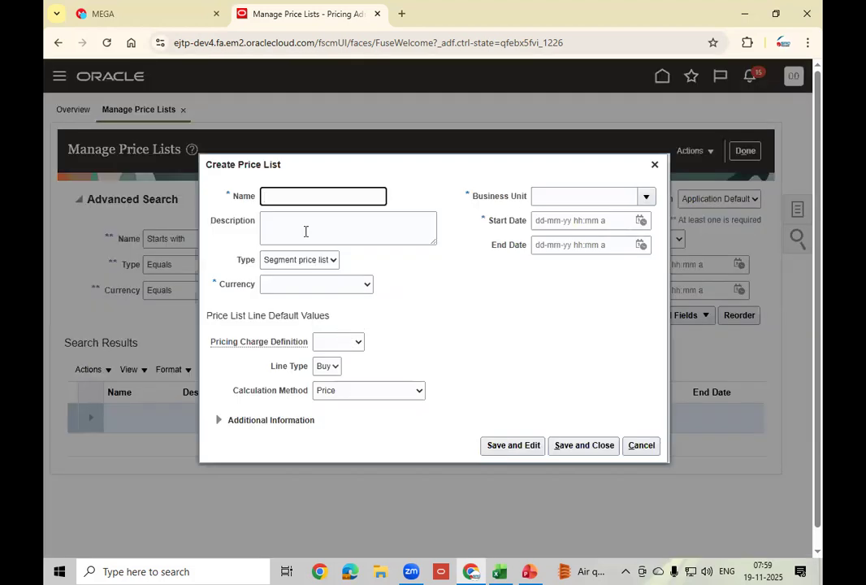
Step: Enter HN_INR_Price List as both the name and the description of the new price list
type("HN_INR_Price List")
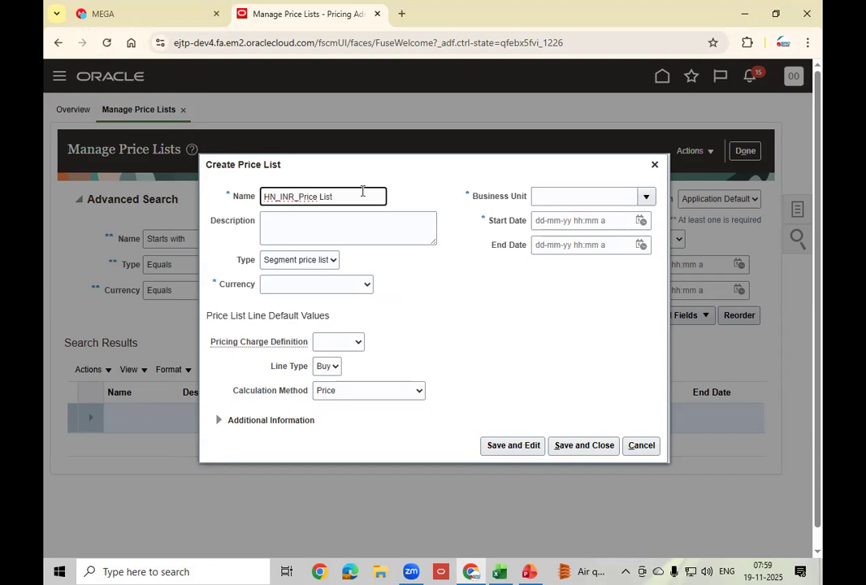
key("Tab")
left_click(362, 192)
double_click(362, 192)
triple_click(363, 192)
key("ctrl+c")
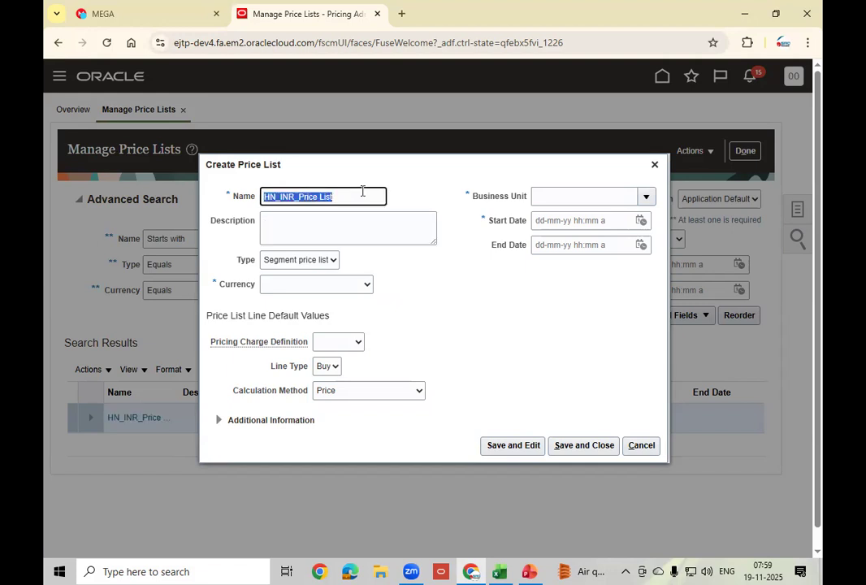
left_click(357, 237)
key("ctrl+v")
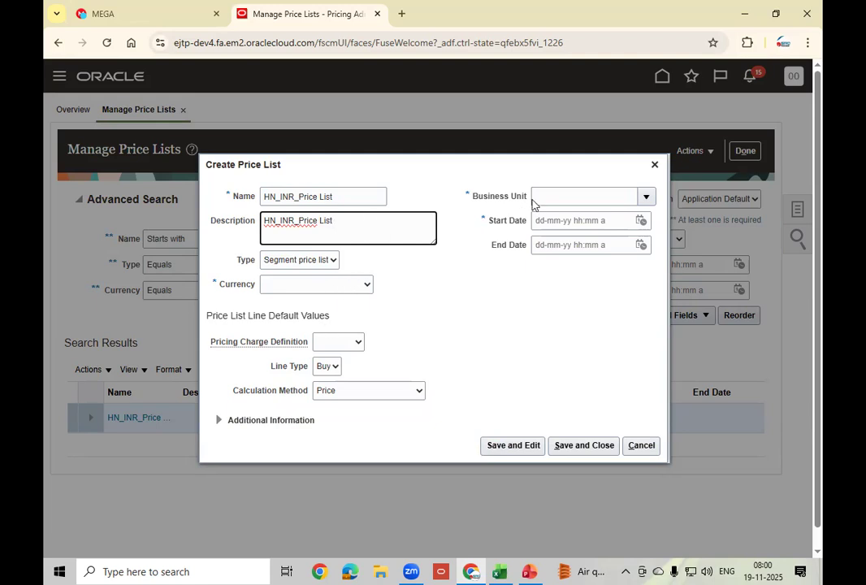
Step: Set the price list's Business Unit to HN_IND_SBU and its Start Date to 1 November 2025
left_click(647, 196)
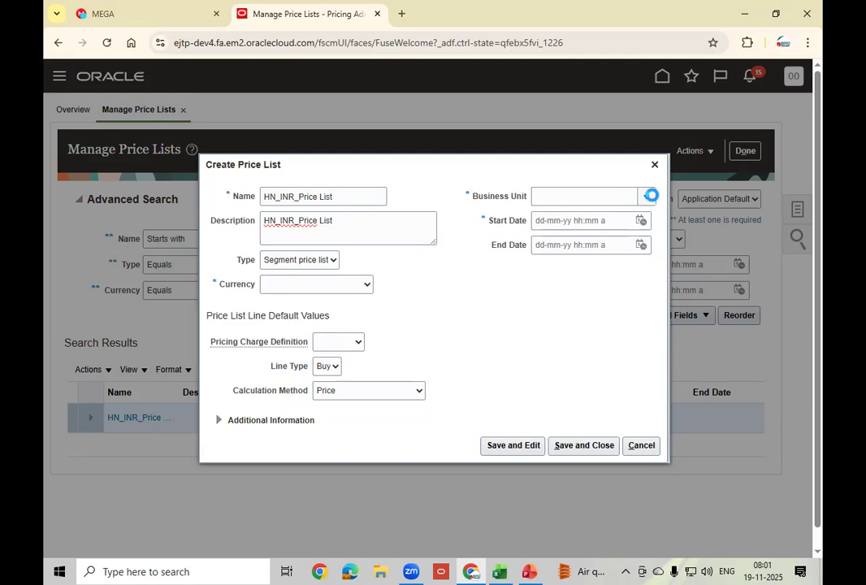
left_click(595, 218)
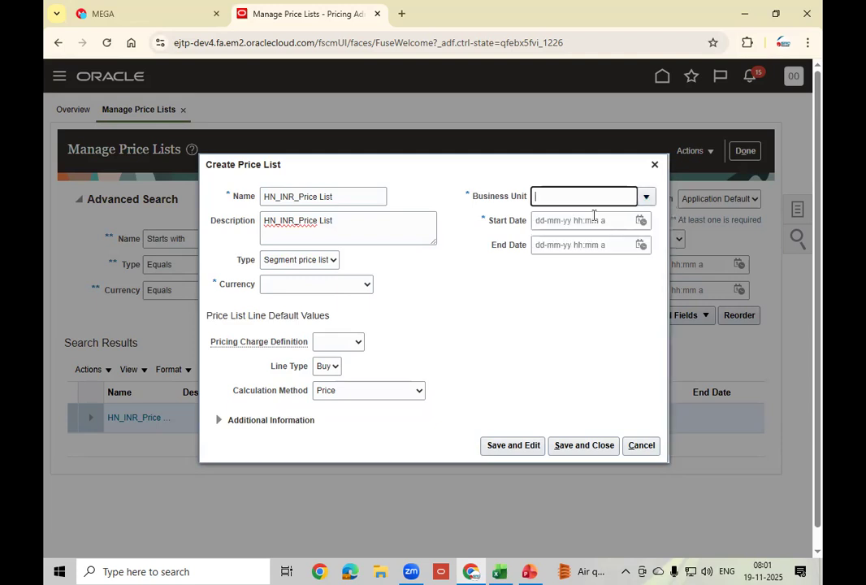
left_click(641, 220)
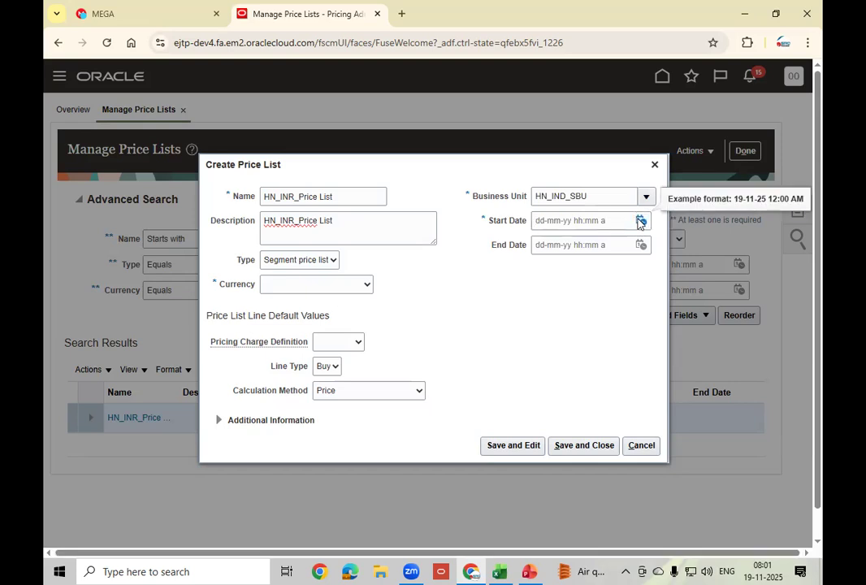
left_click(605, 310)
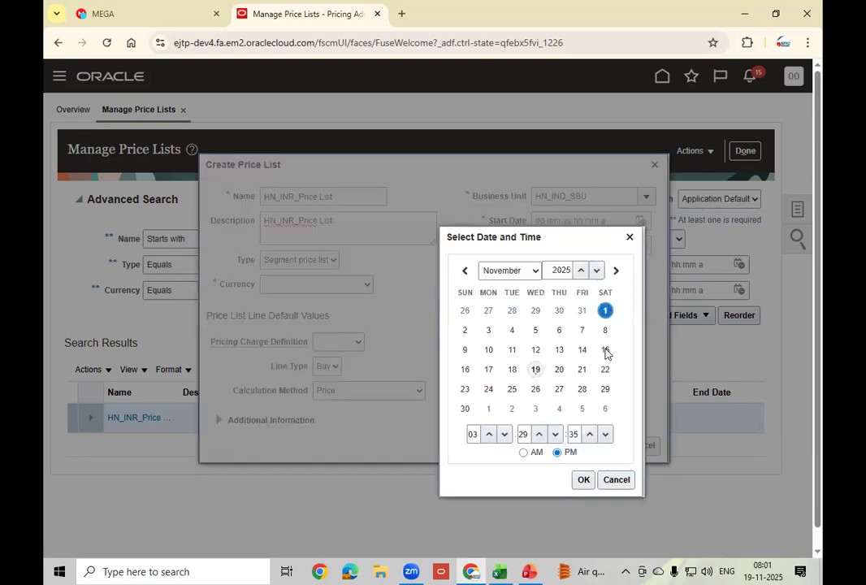
left_click(582, 480)
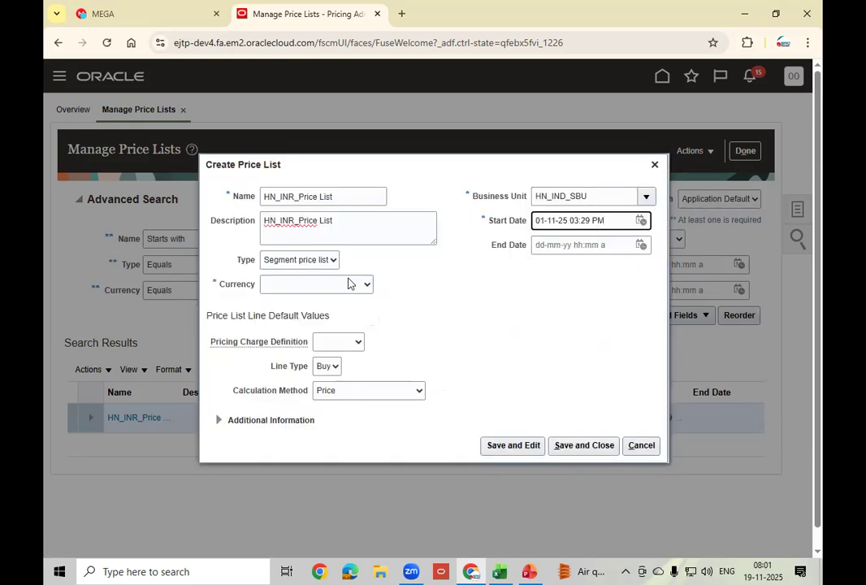
Step: Set the price list's Currency to INR - Indian Rupee and choose Segment price list as its Type
left_click(347, 286)
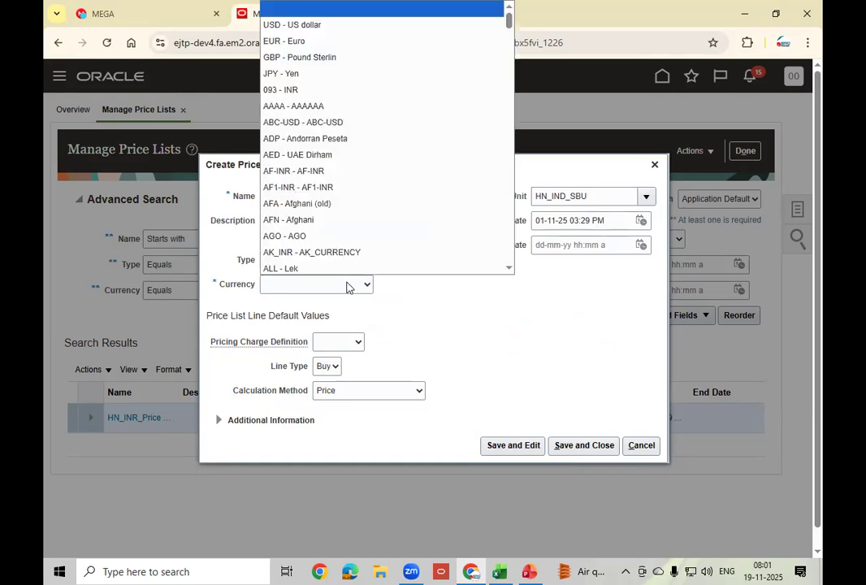
key("i")
key("Down")
key("Down")
key("Down")
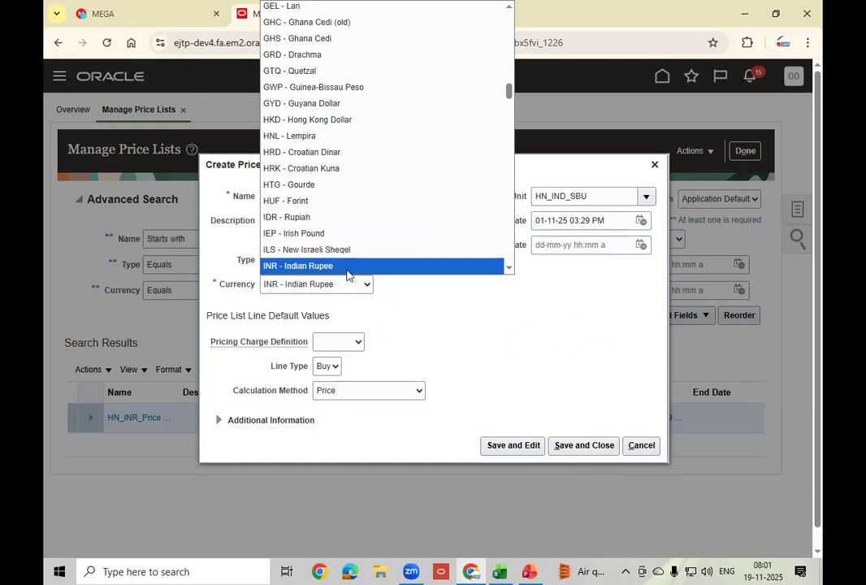
left_click(347, 269)
left_click(478, 326)
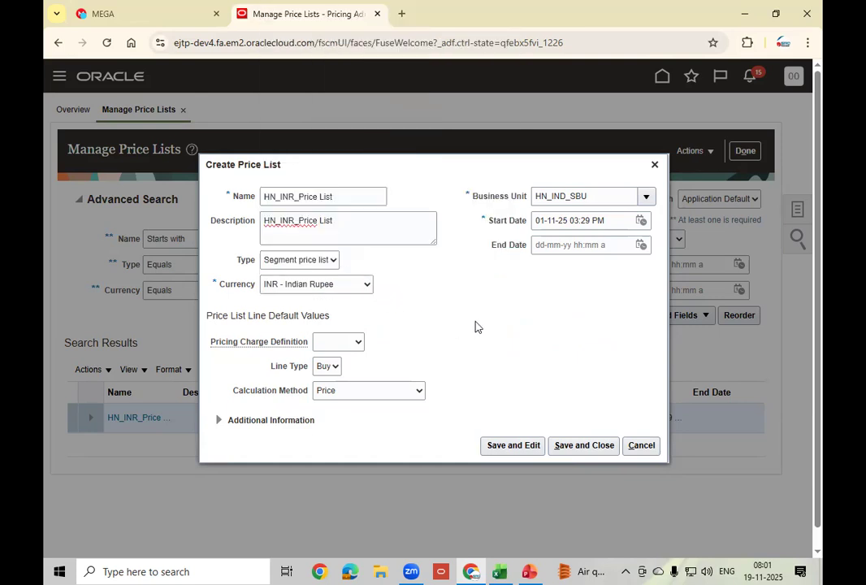
left_click(335, 263)
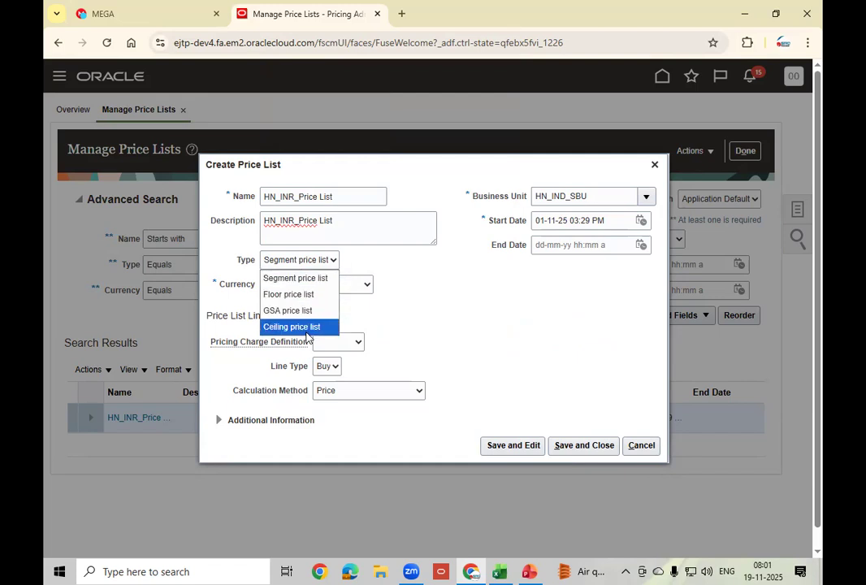
left_click(302, 278)
left_click(472, 289)
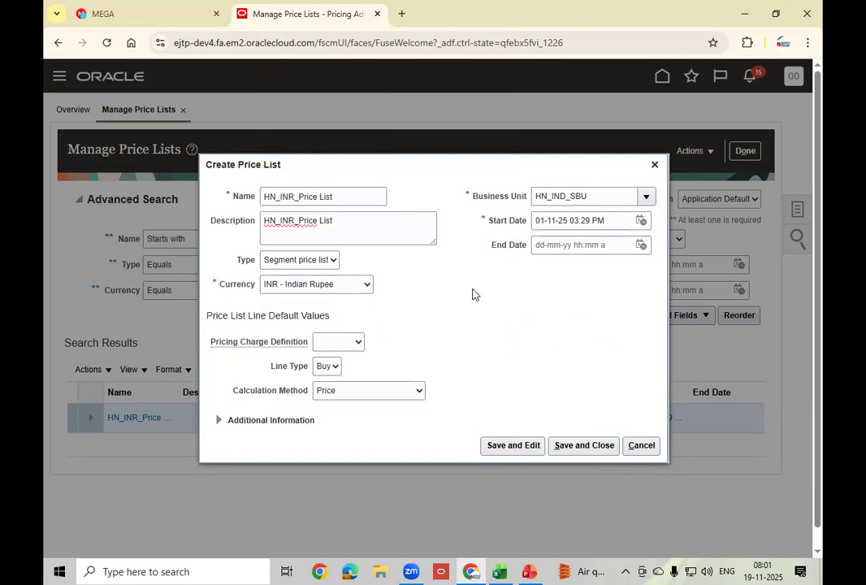
Step: Set the default Pricing Charge Definition to Sale Price and Line Type to Buy, and save the price list for further editing
left_click(357, 345)
left_click(345, 376)
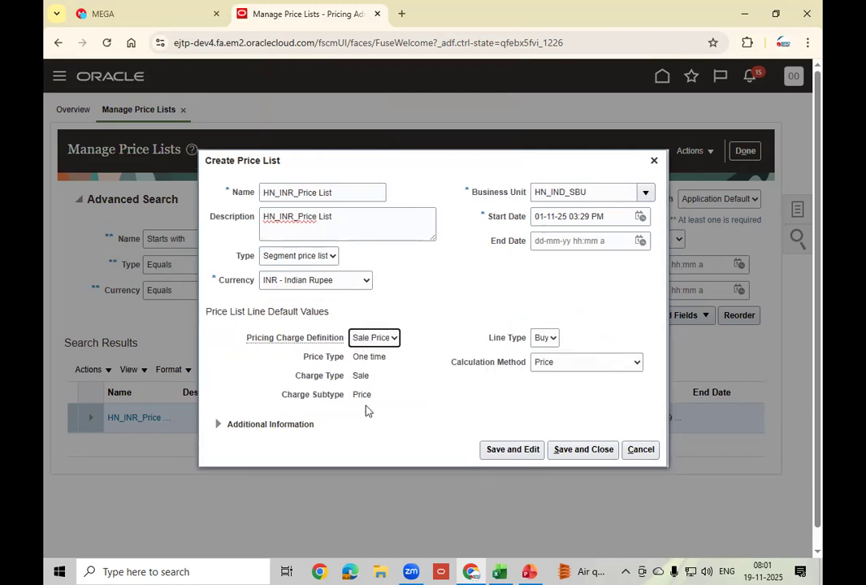
left_click(552, 337)
left_click(544, 375)
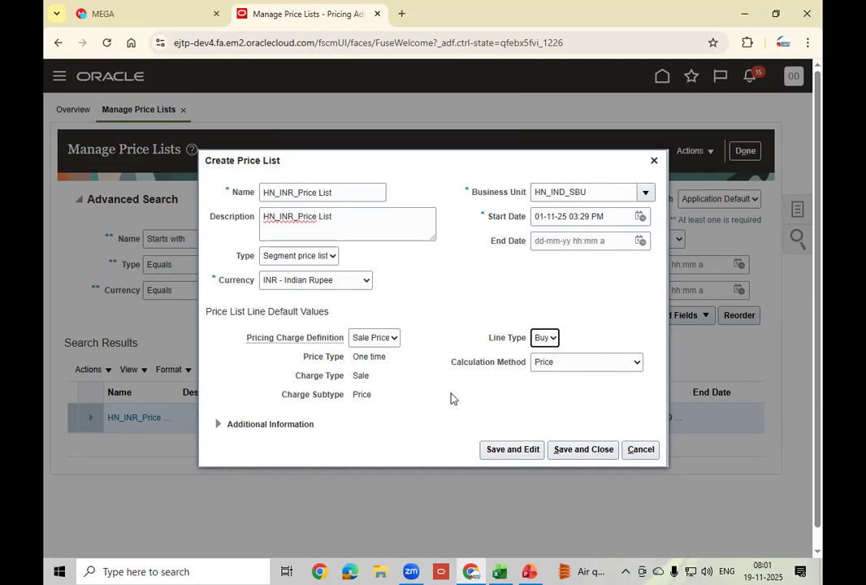
left_click(511, 453)
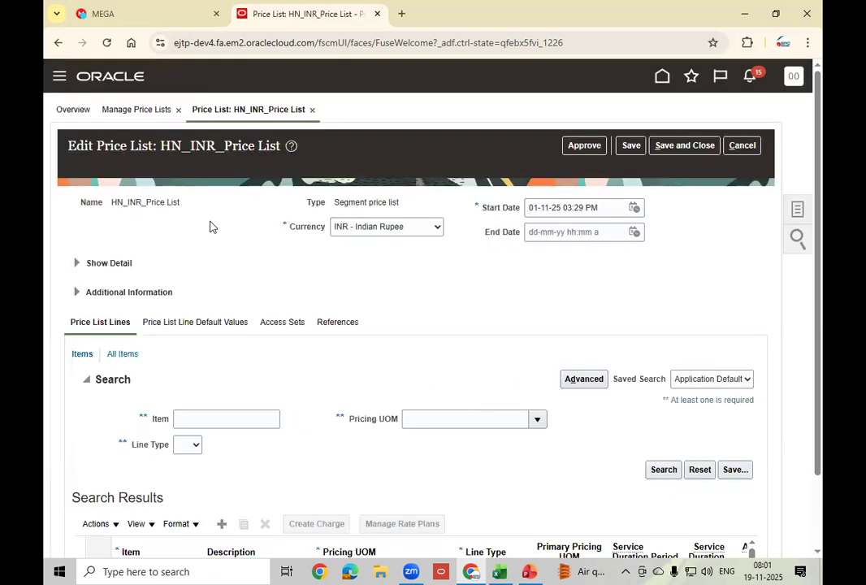
Step: Add a price list line for the item HN_Engine-100
scroll(260, 332, "down", 1)
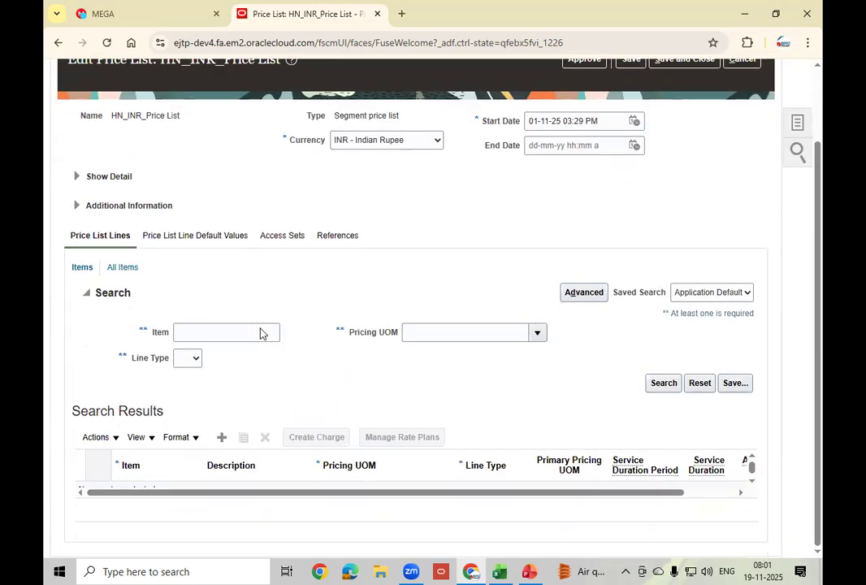
left_click(221, 438)
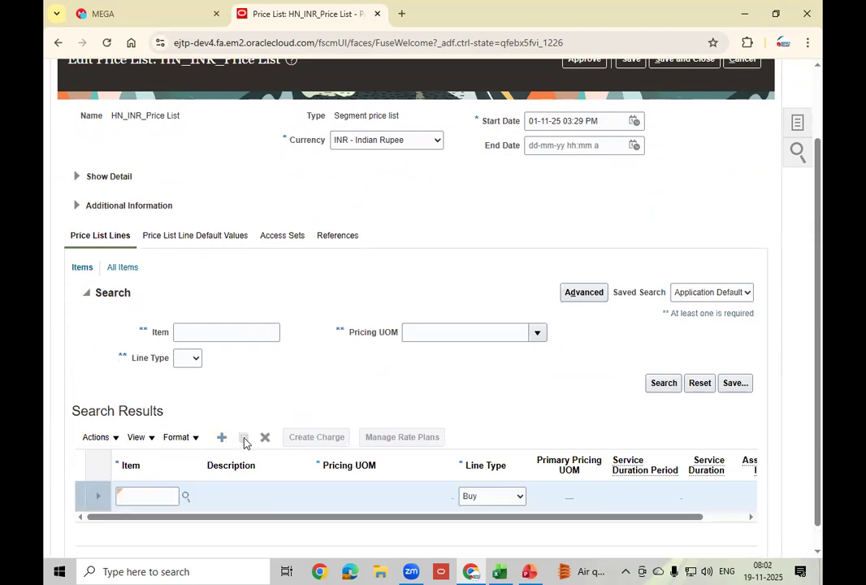
left_click(166, 495)
type("HN_")
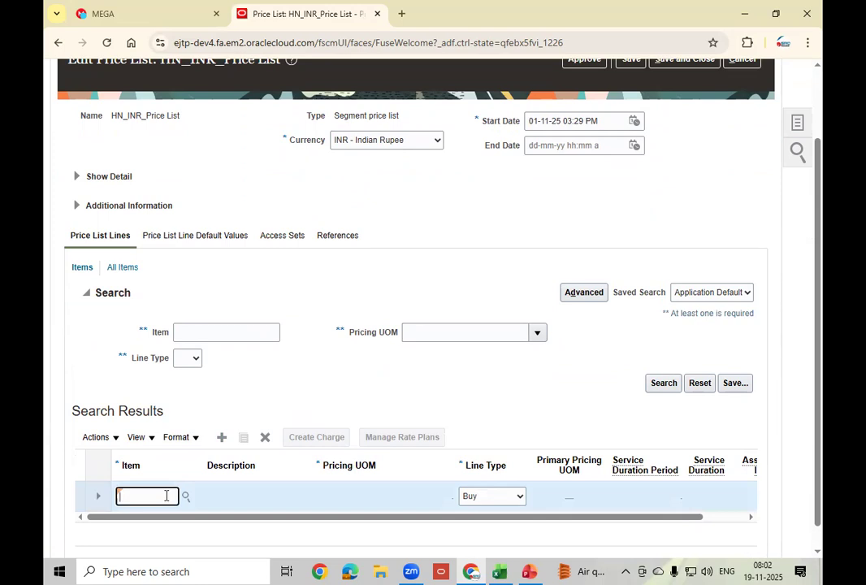
type("En")
key("Tab")
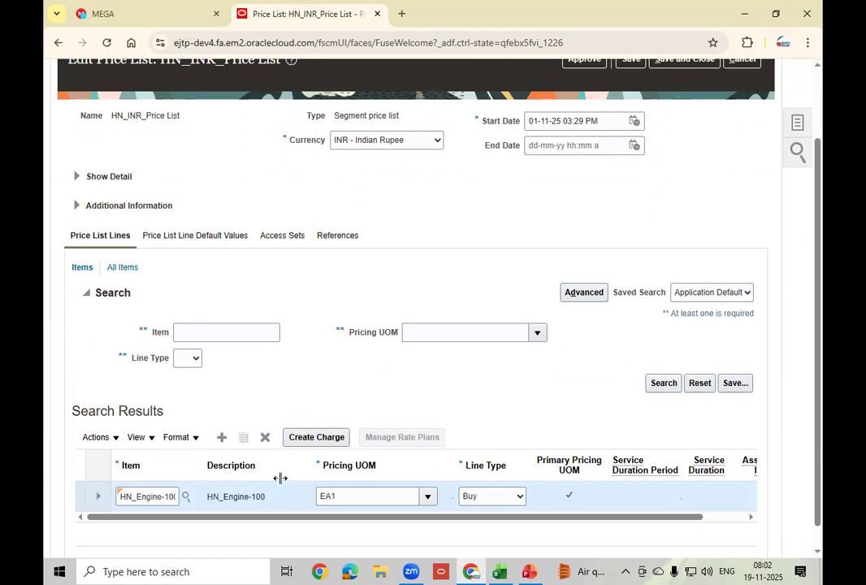
Step: Create a charge for the HN_Engine-100 line with a base price of 250000 INR and allow manual adjustment
left_click(320, 438)
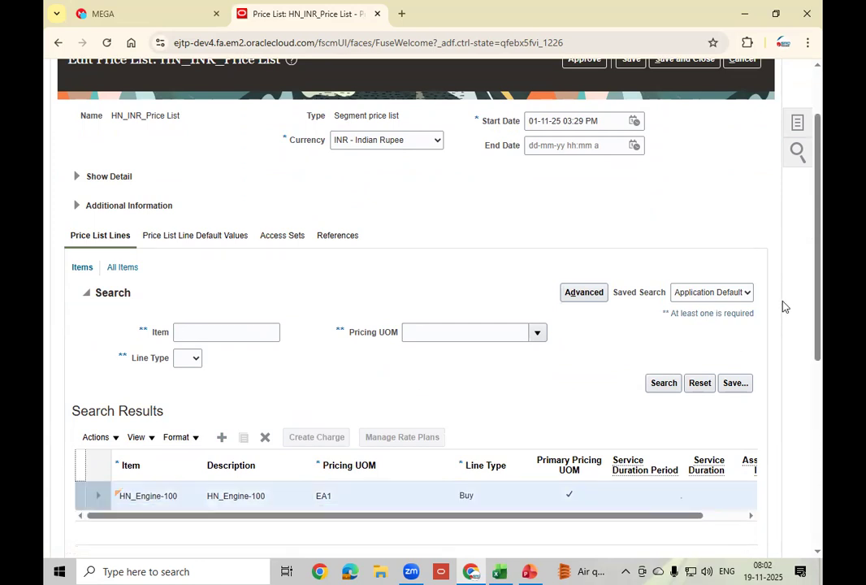
left_click_drag(817, 270, 817, 506)
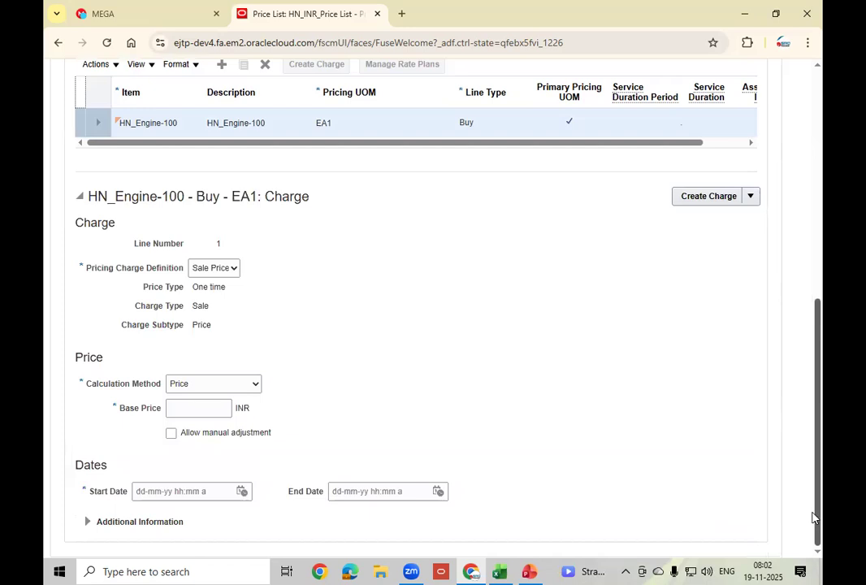
left_click(199, 410)
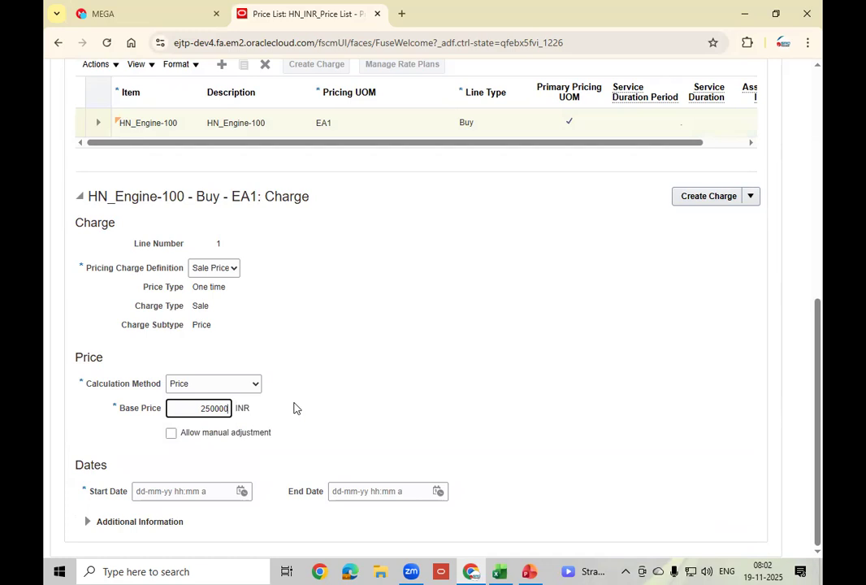
left_click(294, 408)
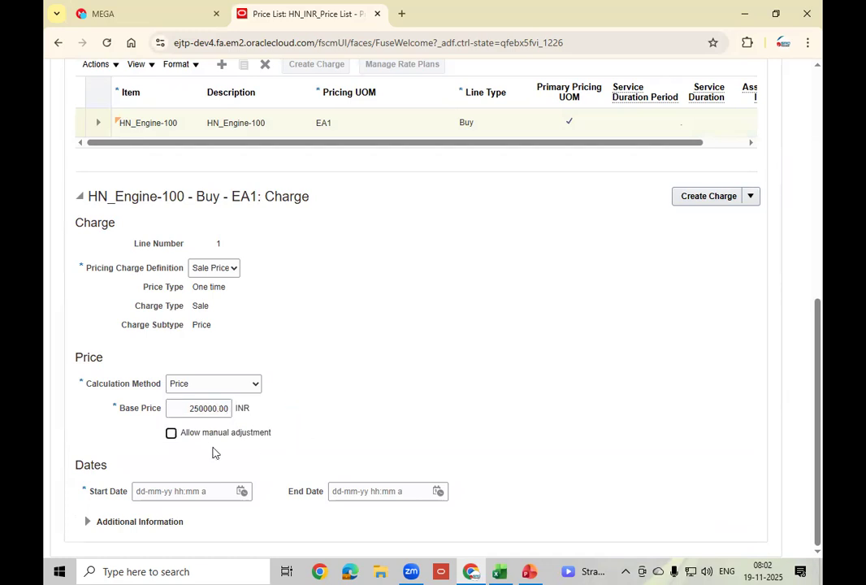
left_click(171, 433)
Step: Set the HN_Engine-100 charge's Start Date to 1 November 2025 and save the price list
left_click(241, 491)
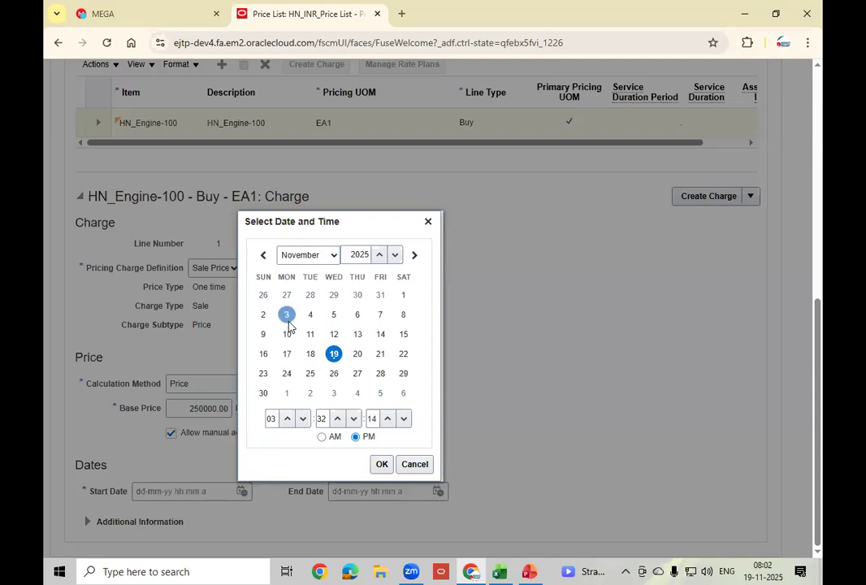
left_click(403, 297)
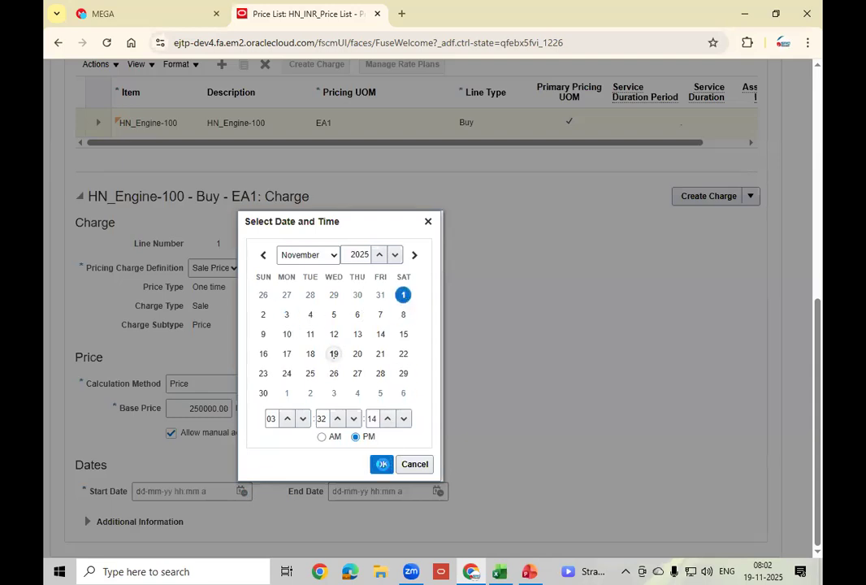
left_click(383, 465)
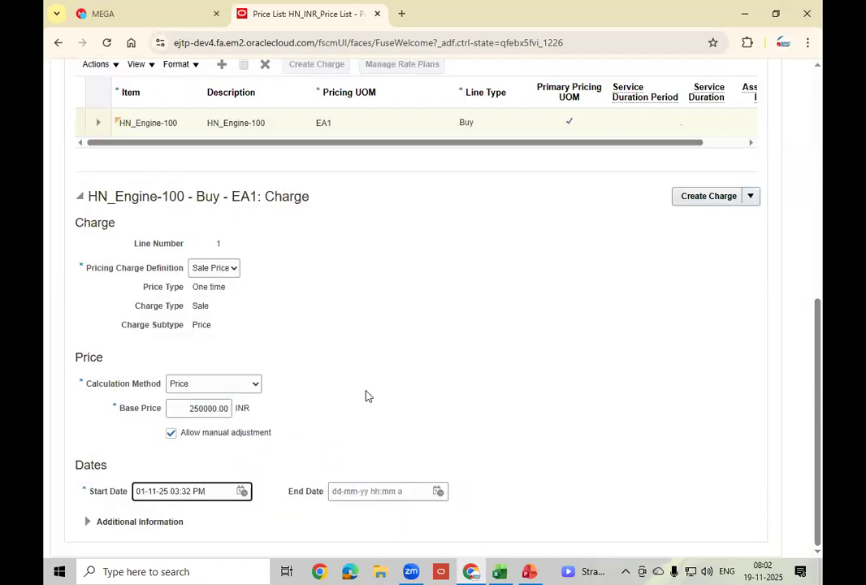
scroll(367, 397, "up", 4)
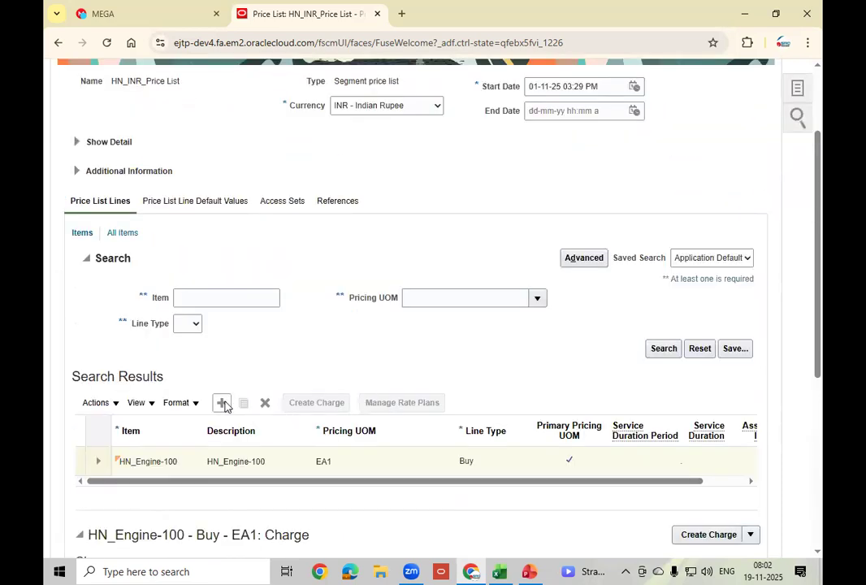
scroll(513, 276, "up", 2)
left_click(629, 146)
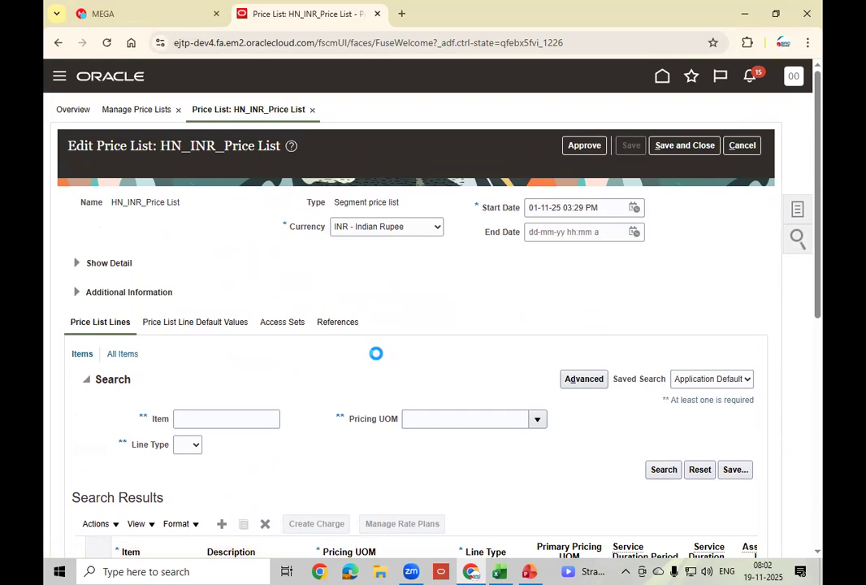
Step: Add a second price list line for the item HN_Nut-5 INC
scroll(376, 359, "down", 3)
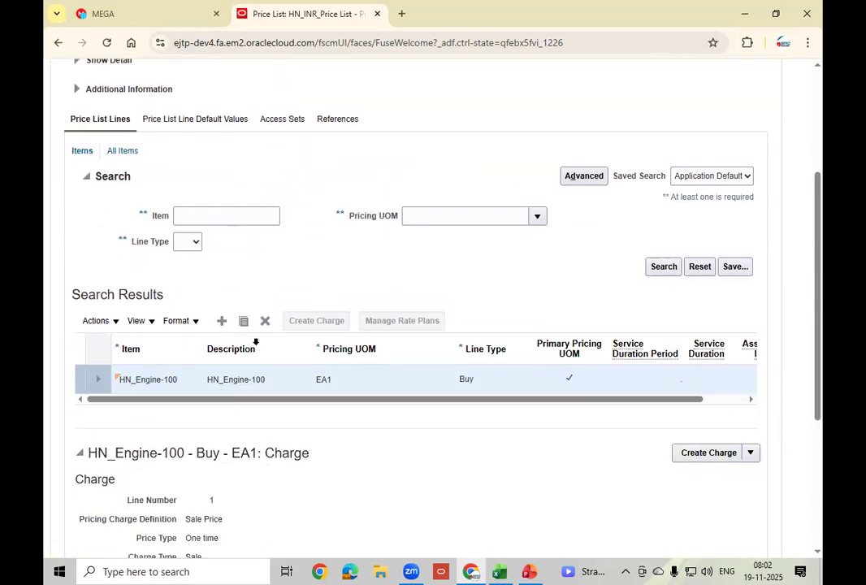
left_click(222, 321)
left_click(144, 442)
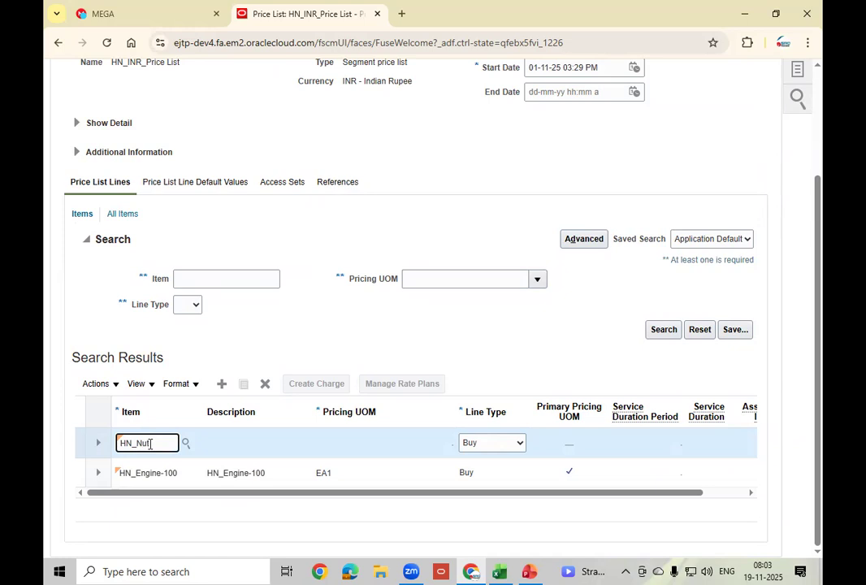
left_click(228, 443)
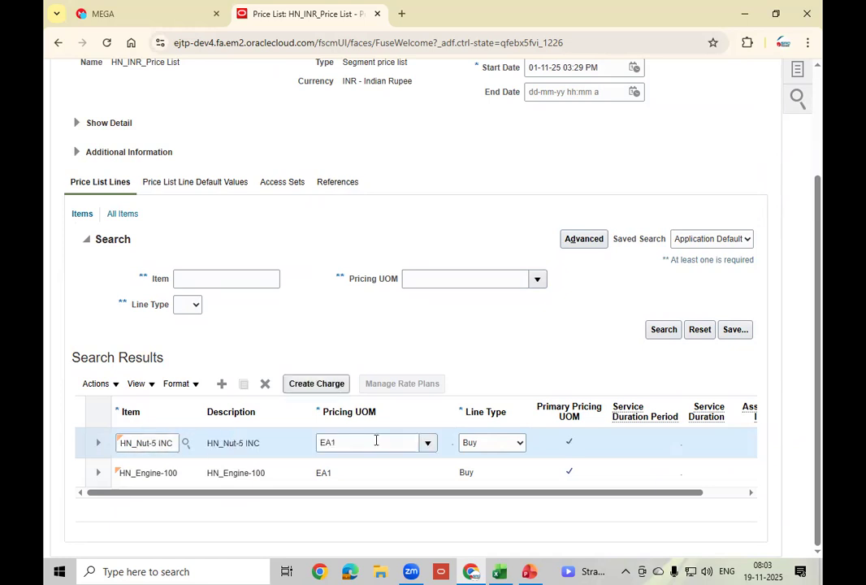
Step: Create a Sale Price charge for the HN_Nut-5 INC line with a base price of 20 INR
left_click(318, 383)
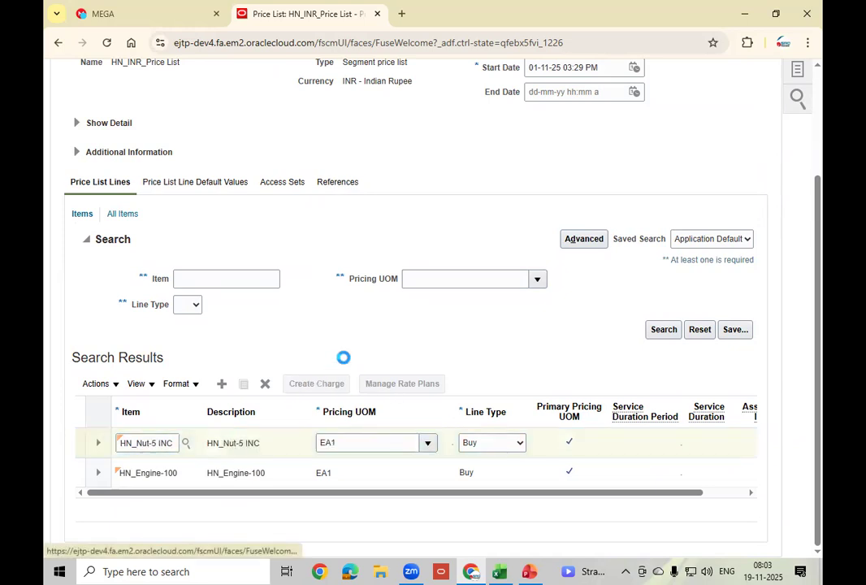
scroll(358, 333, "down", 3)
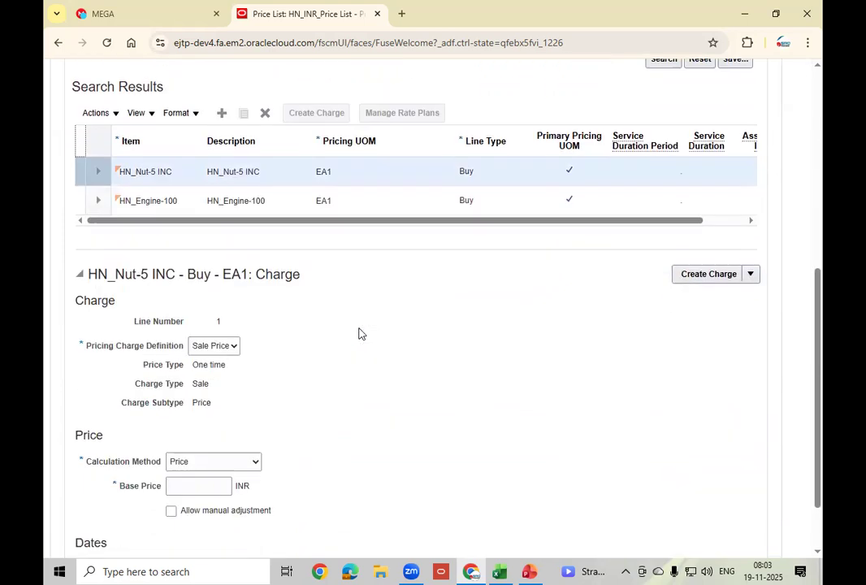
scroll(358, 333, "down", 2)
left_click(183, 411)
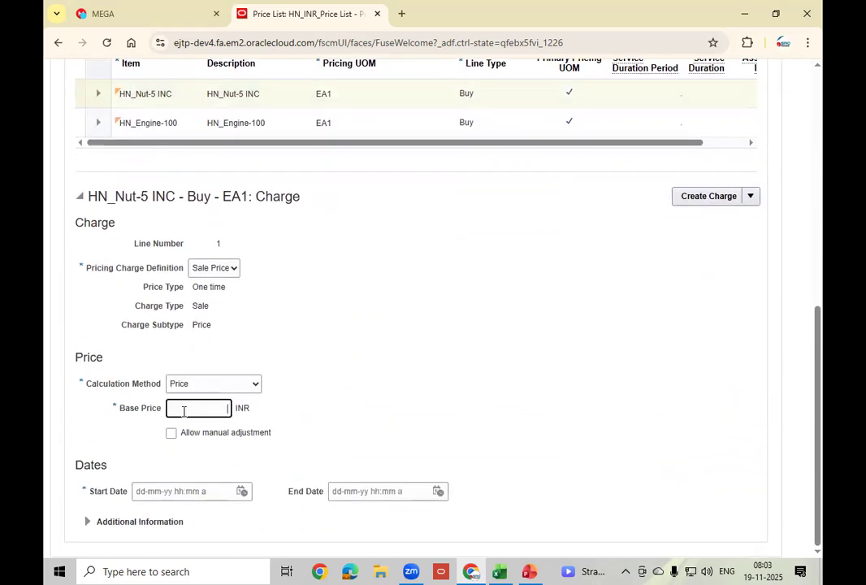
left_click(290, 344)
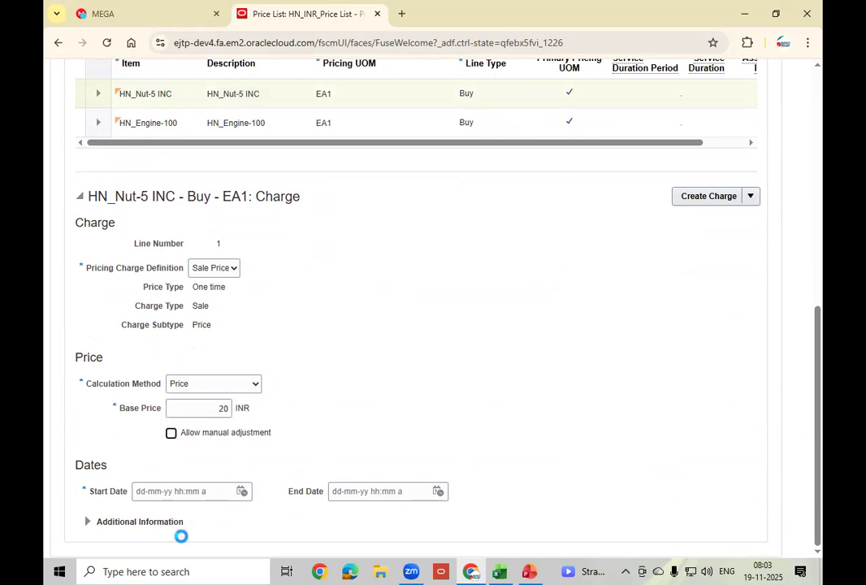
Step: Set the HN_Nut-5 INC charge's Start Date to 1 November 2025 and save the price list
left_click(243, 493)
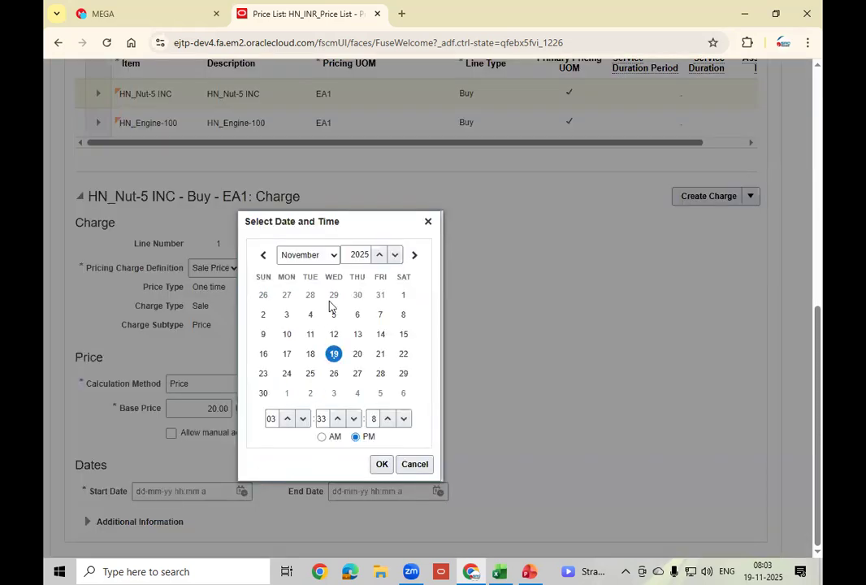
left_click(403, 295)
left_click(382, 463)
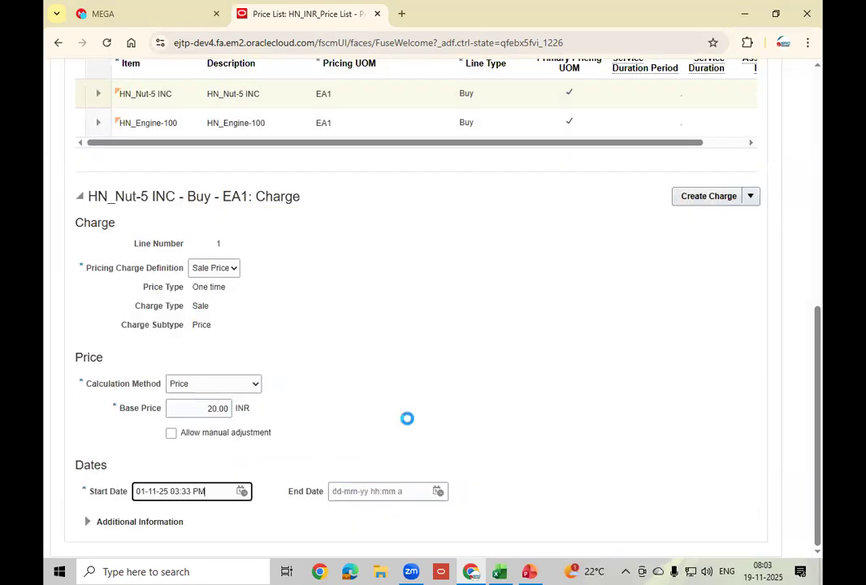
scroll(453, 371, "up", 5)
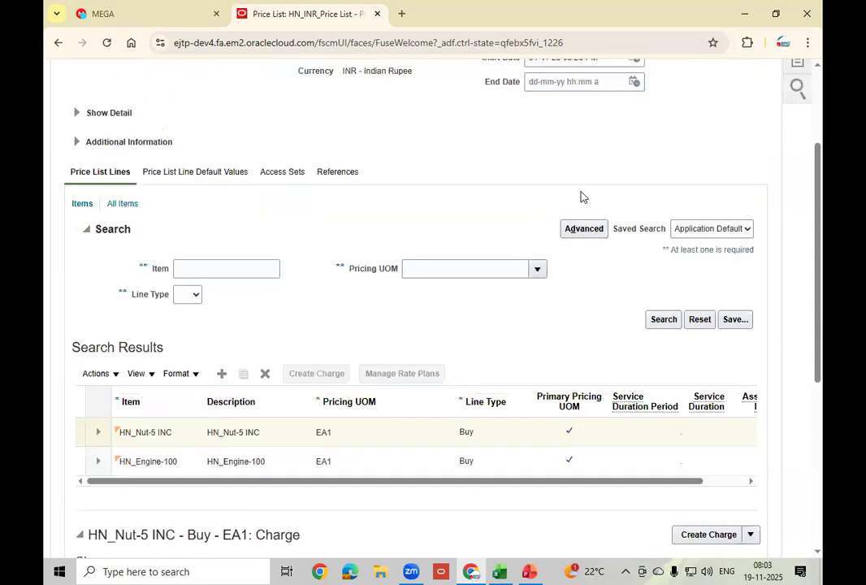
scroll(584, 187, "up", 2)
left_click(631, 146)
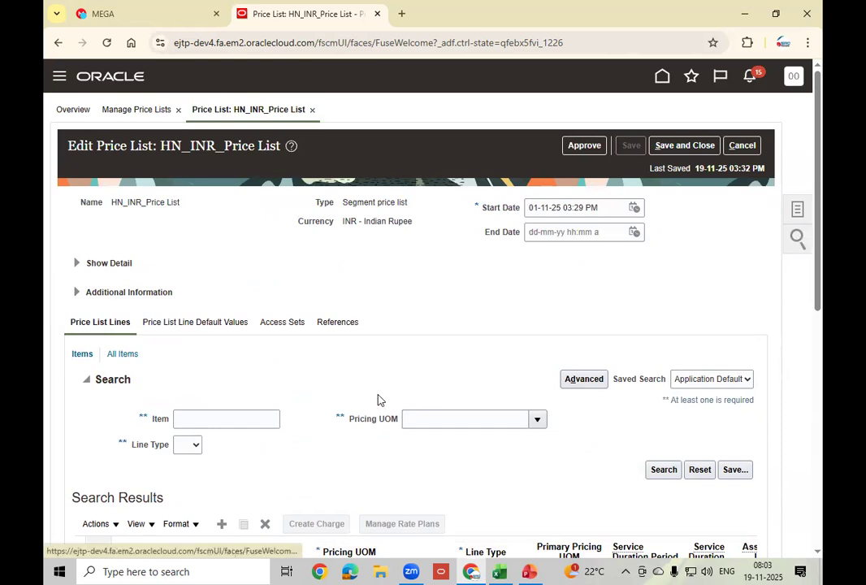
scroll(353, 413, "down", 2)
scroll(354, 416, "up", 2)
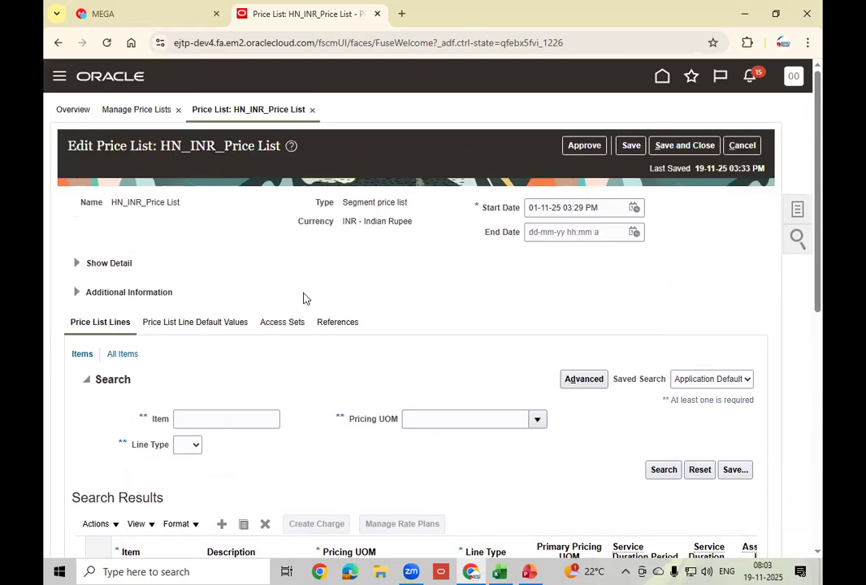
Step: Try to approve HN_INR_Price List, and save and close it
left_click(78, 266)
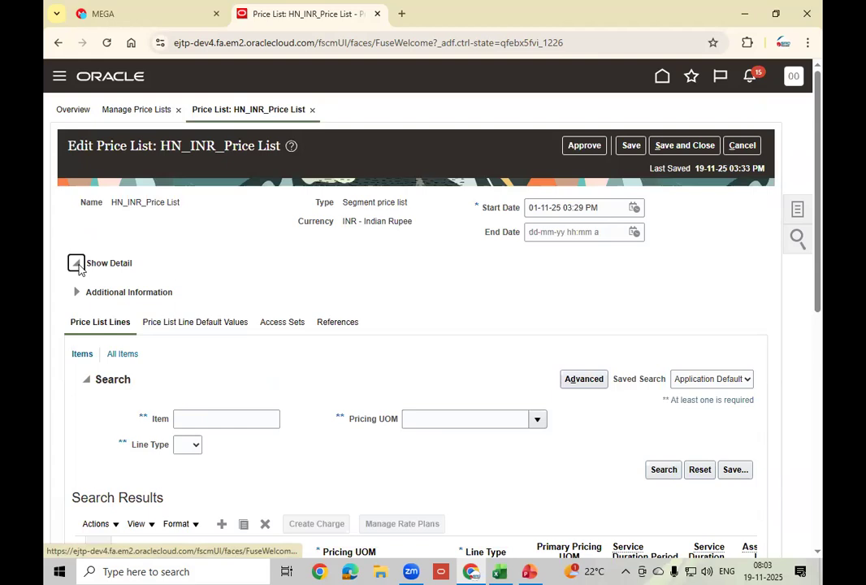
left_click_drag(439, 305, 508, 309)
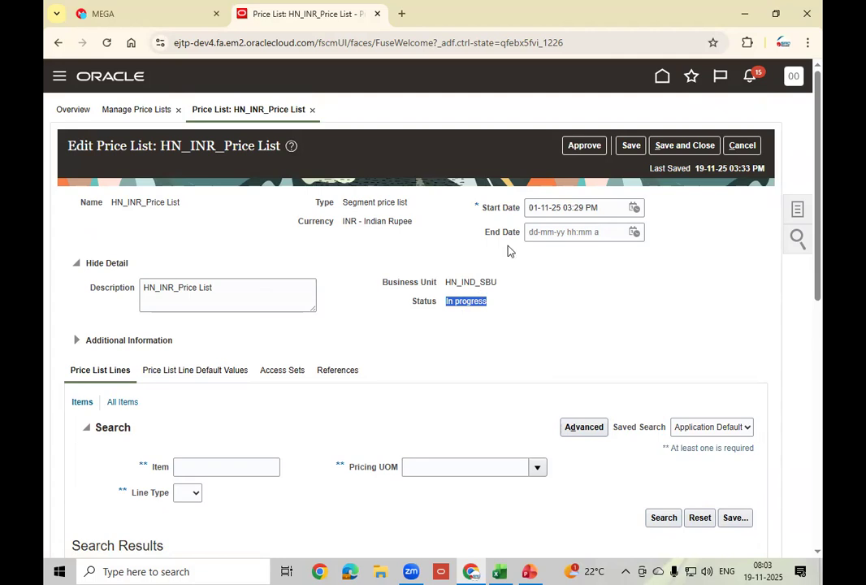
left_click(587, 149)
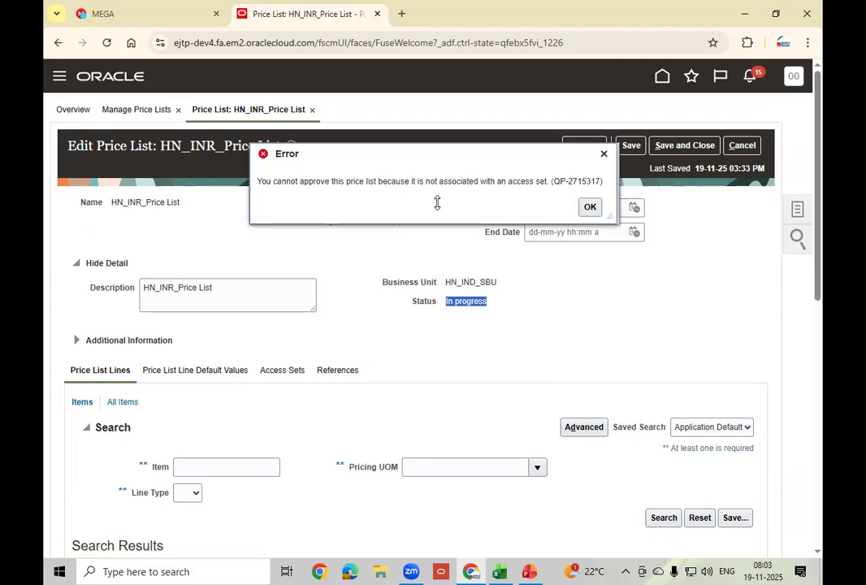
left_click(590, 209)
left_click(590, 208)
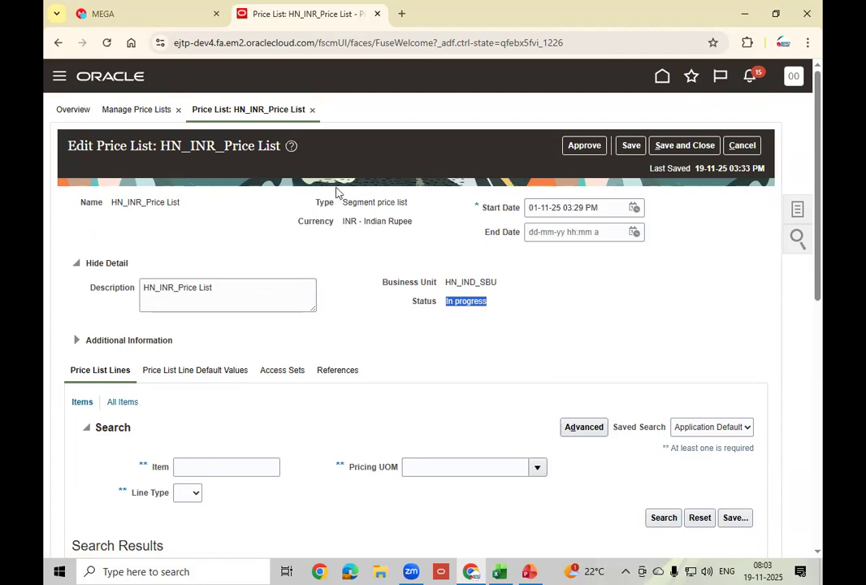
left_click(692, 148)
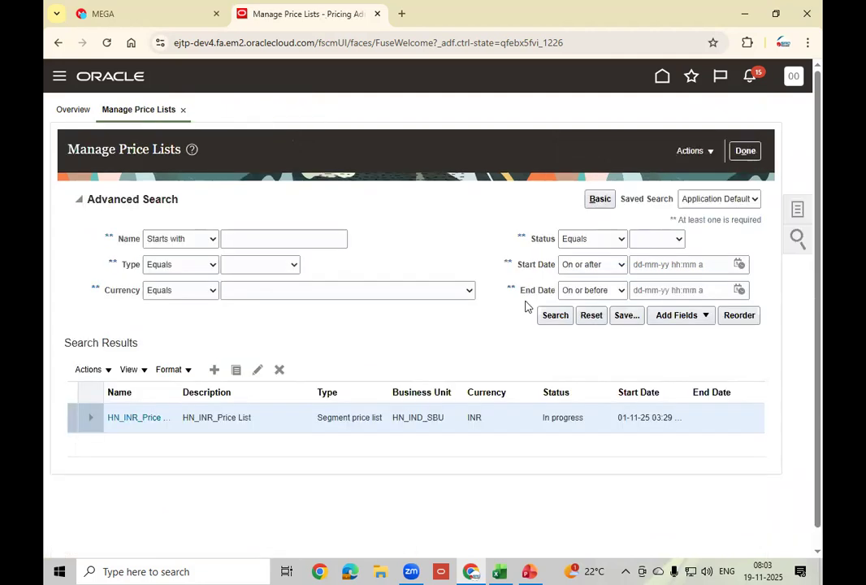
Step: Open the Manage Business Unit Data Access for Users task from all Organization Structures tasks in Setup and Maintenance
left_click(793, 77)
left_click(579, 282)
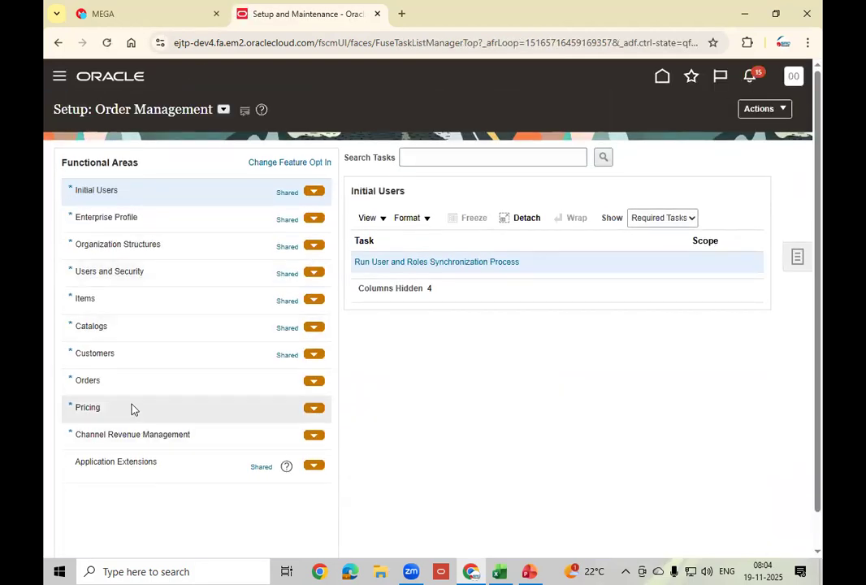
left_click(178, 226)
left_click(174, 247)
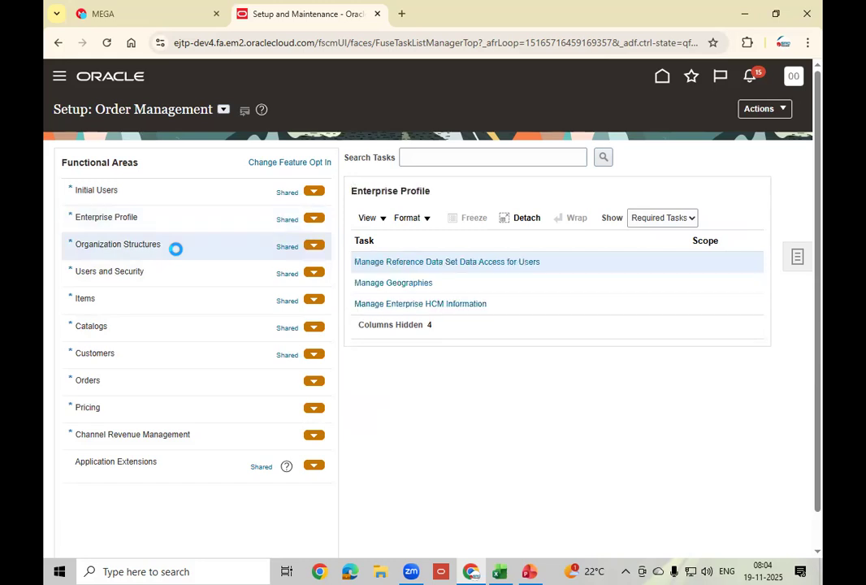
left_click(658, 219)
left_click(651, 235)
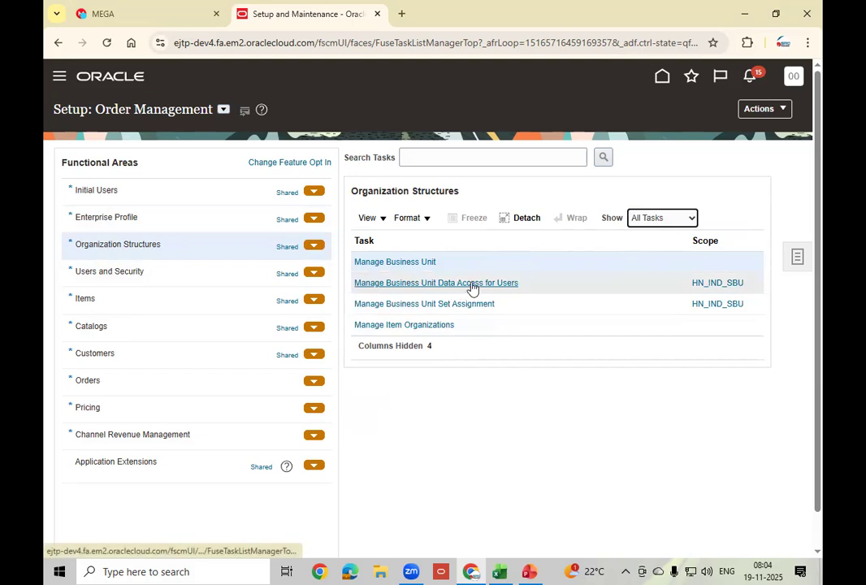
left_click(472, 286)
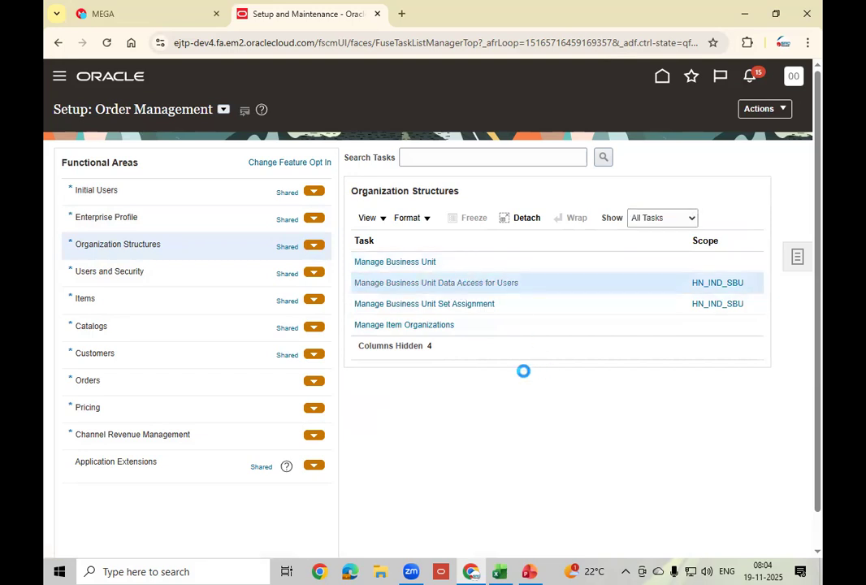
left_click(153, 315)
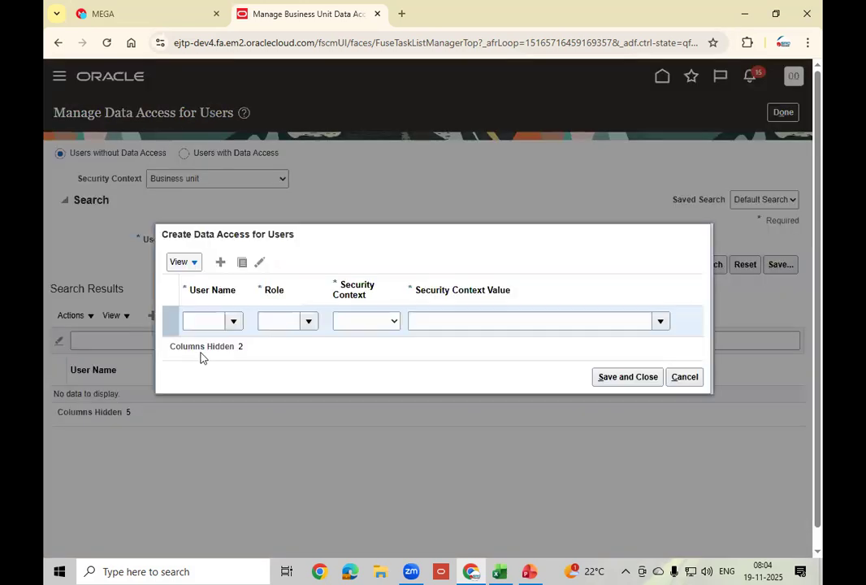
left_click(212, 321)
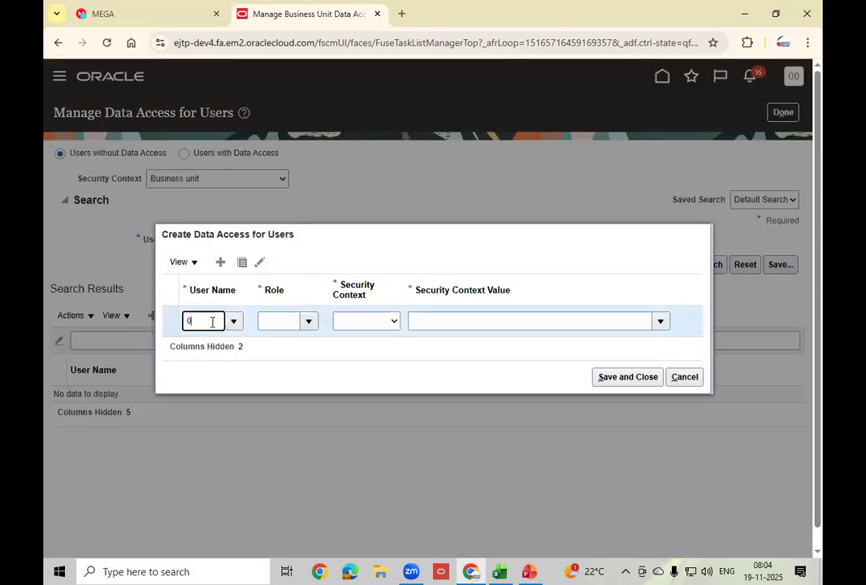
type("001_fg")
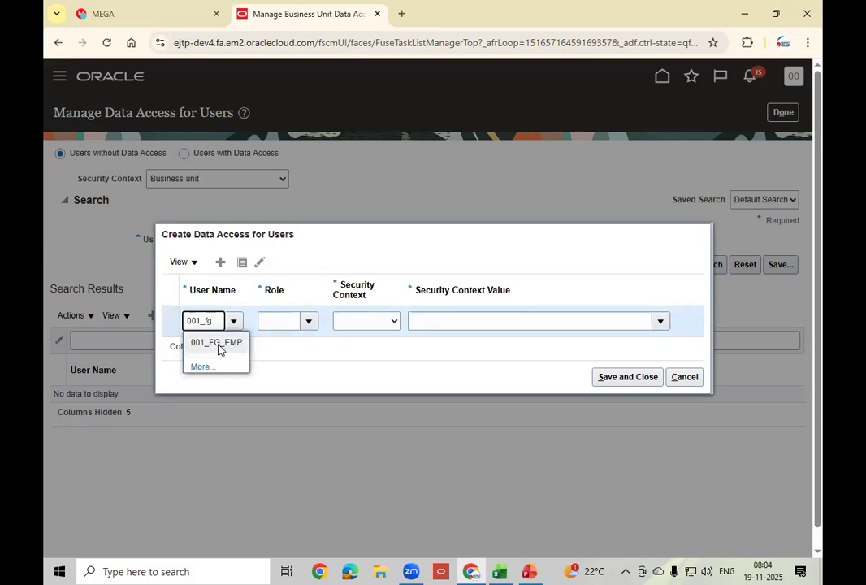
left_click(220, 347)
left_click(278, 321)
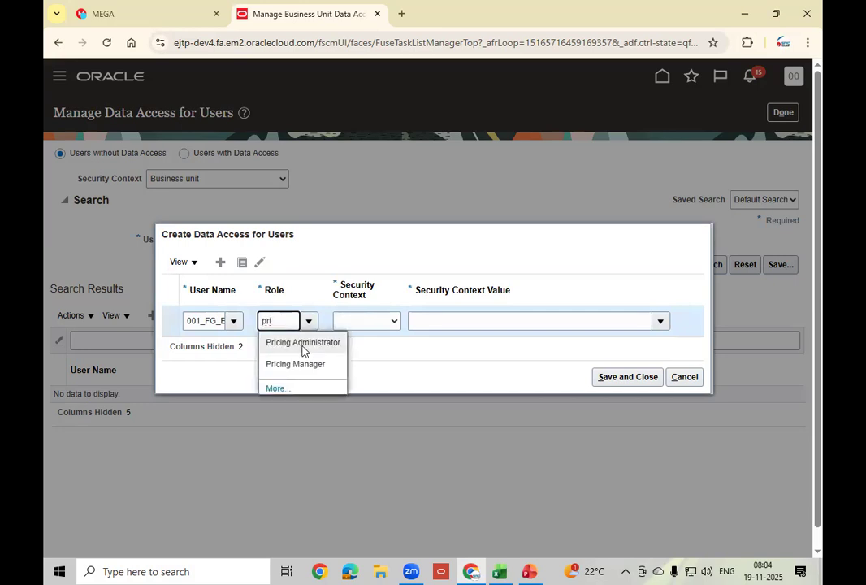
left_click(309, 345)
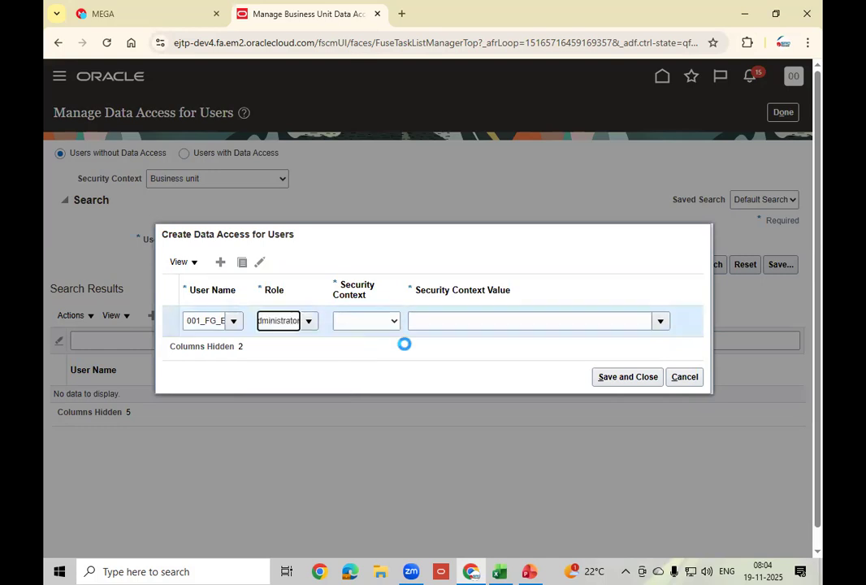
left_click(381, 329)
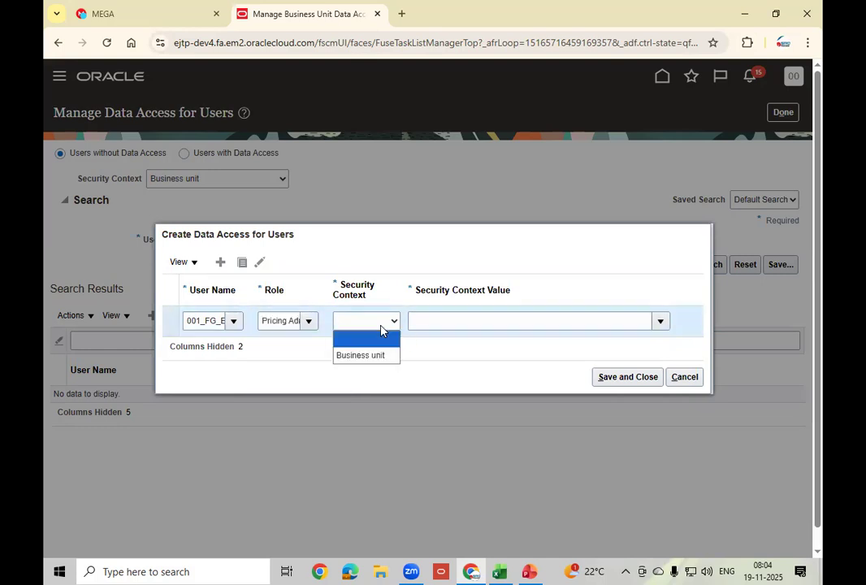
left_click(289, 321)
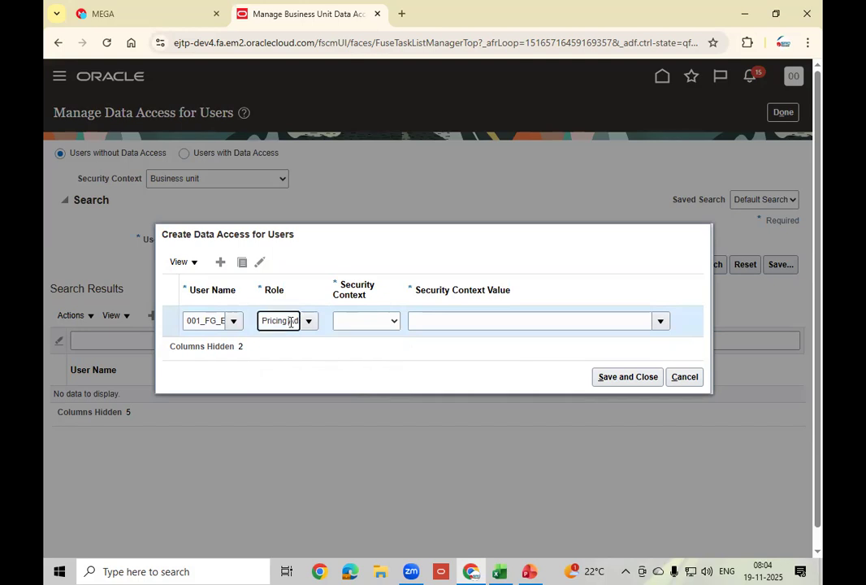
key("Right")
key("Right")
key("Right")
key("Right")
key("Right")
key("Right")
key("Right")
key("Right")
key("Right")
key("Right")
key("Right")
key("Right")
key("Left")
key("Left")
key("Left")
key("Left")
key("Left")
key("Left")
key("Left")
key("Left")
key("Left")
key("Left")
key("Left")
key("Left")
left_click(316, 363)
left_click(365, 328)
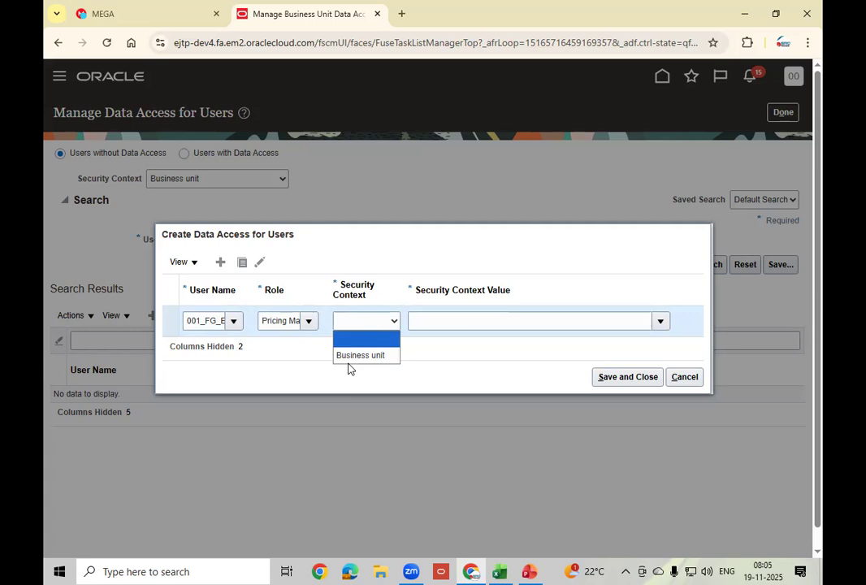
left_click(309, 321)
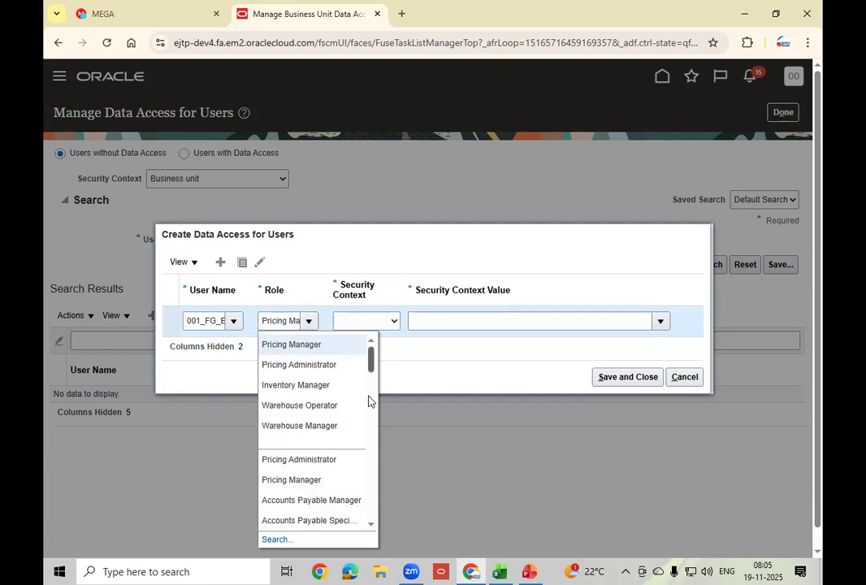
scroll(368, 529, "down", 5)
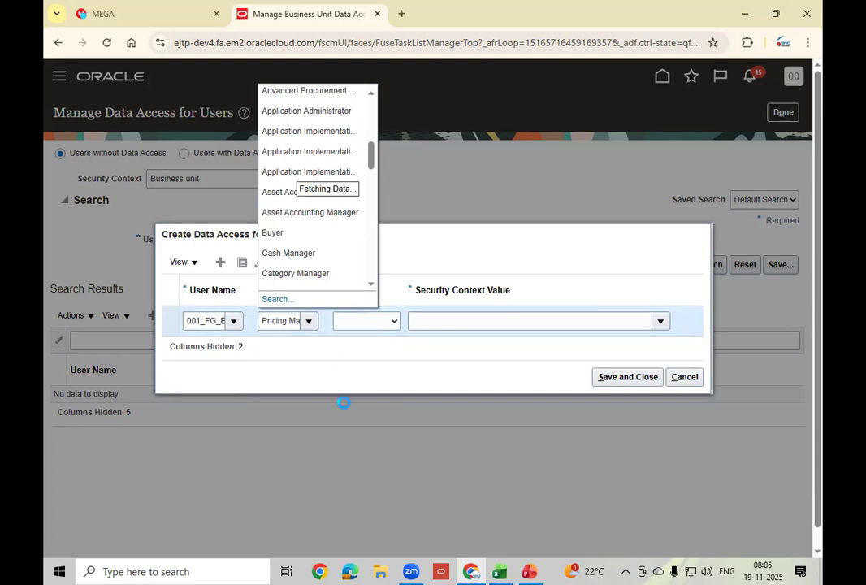
left_click(328, 359)
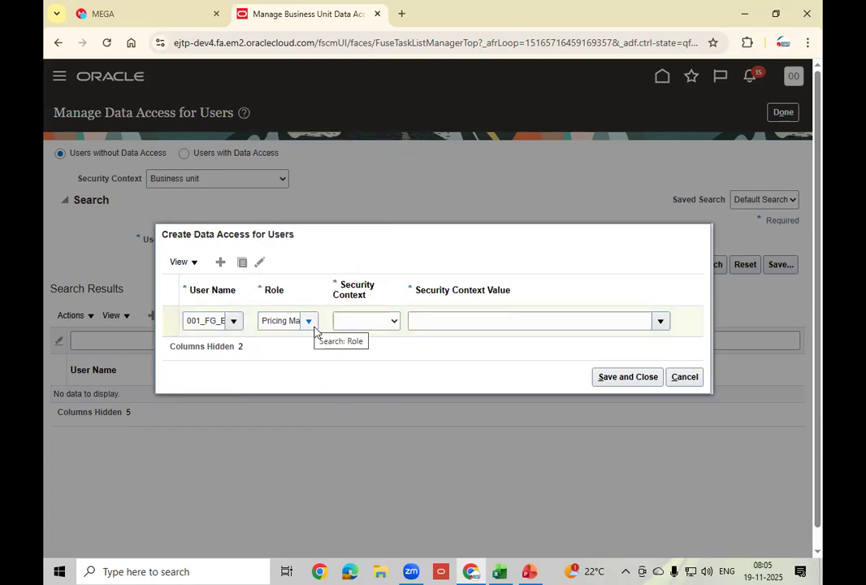
left_click(255, 263)
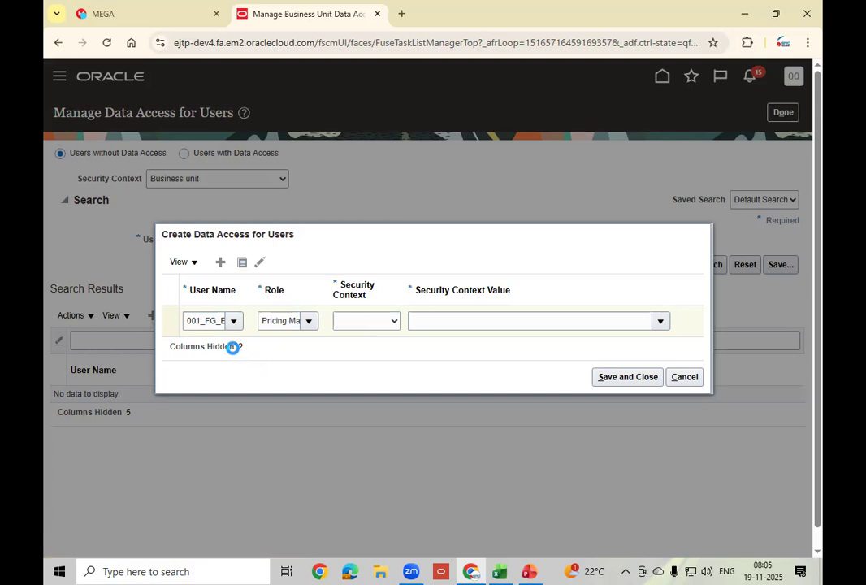
Step: Add a data access row for user 001_FG_EMP with the Pricing Manager role and open the security context choices
left_click(219, 276)
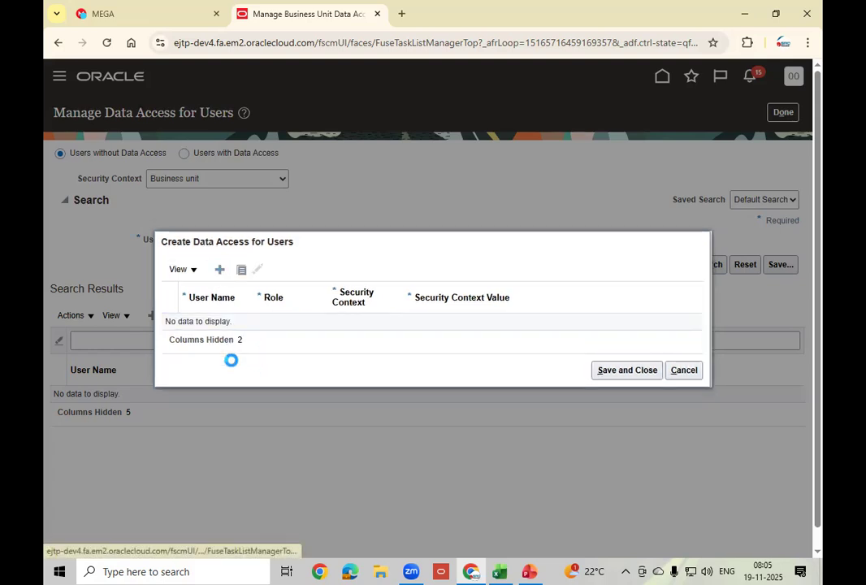
left_click(202, 320)
type("00")
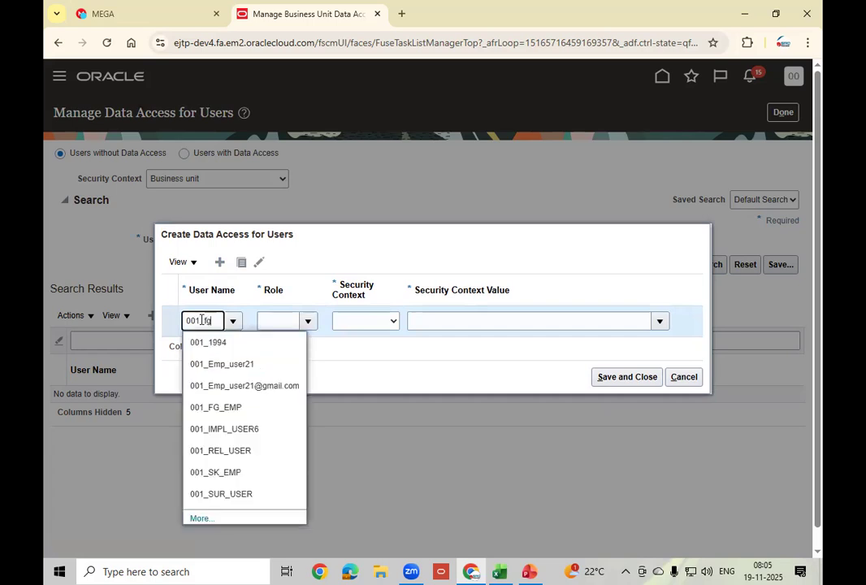
type("1_fg")
left_click(229, 342)
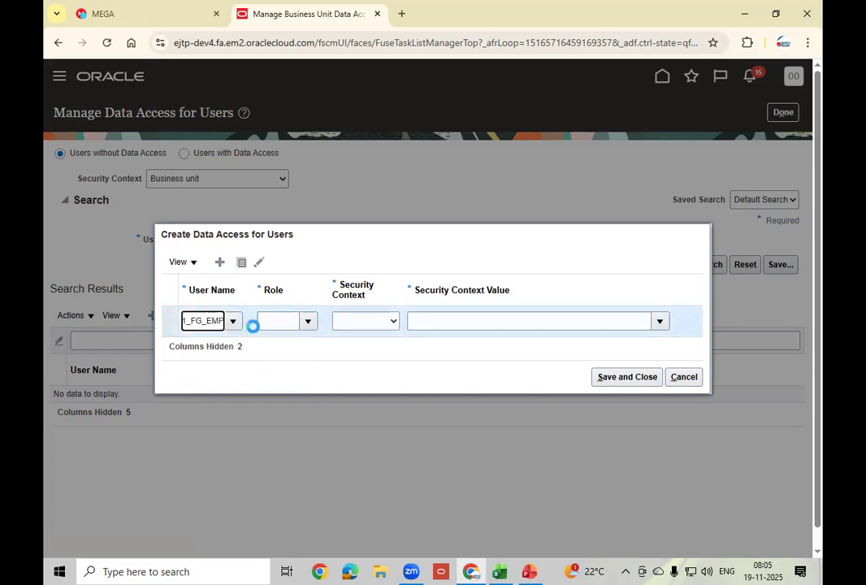
left_click(265, 321)
type("rici")
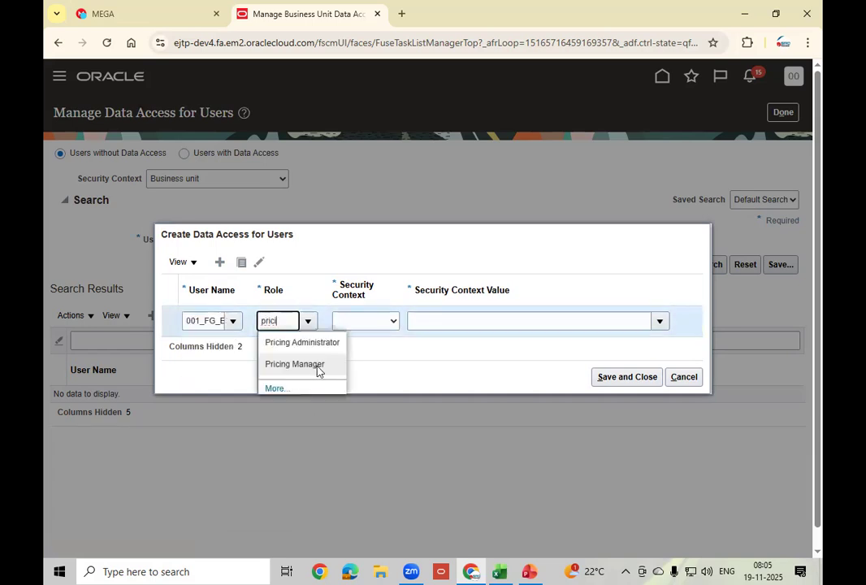
left_click(322, 363)
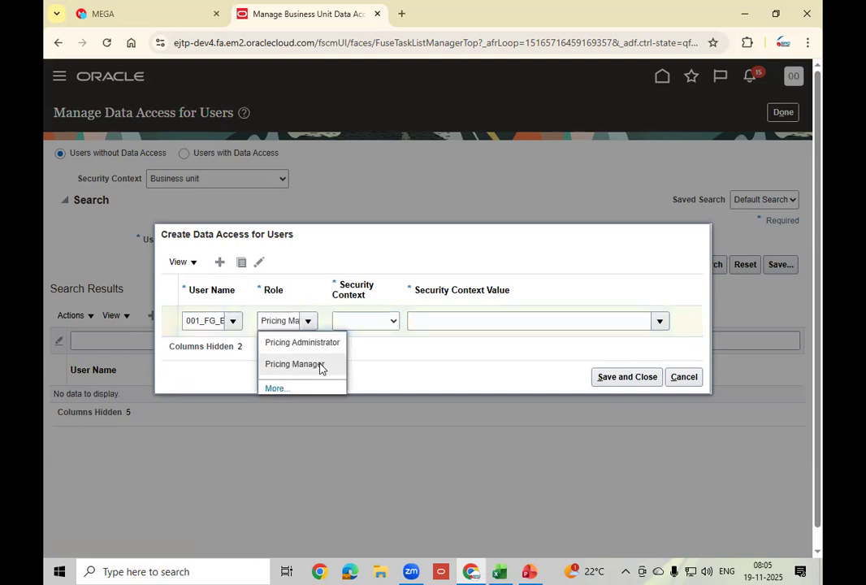
left_click(366, 322)
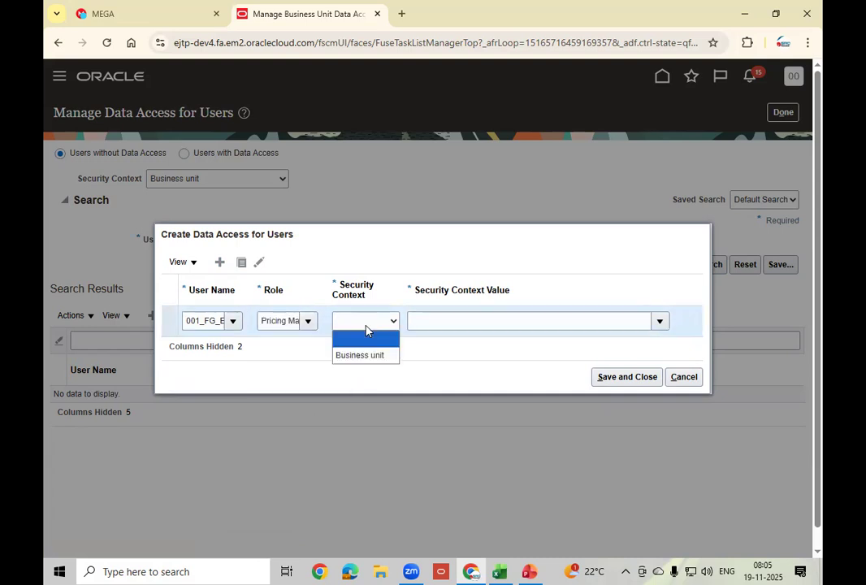
Step: Change the row's role to Pricing Administrator and set its security context to Business unit
left_click(288, 325)
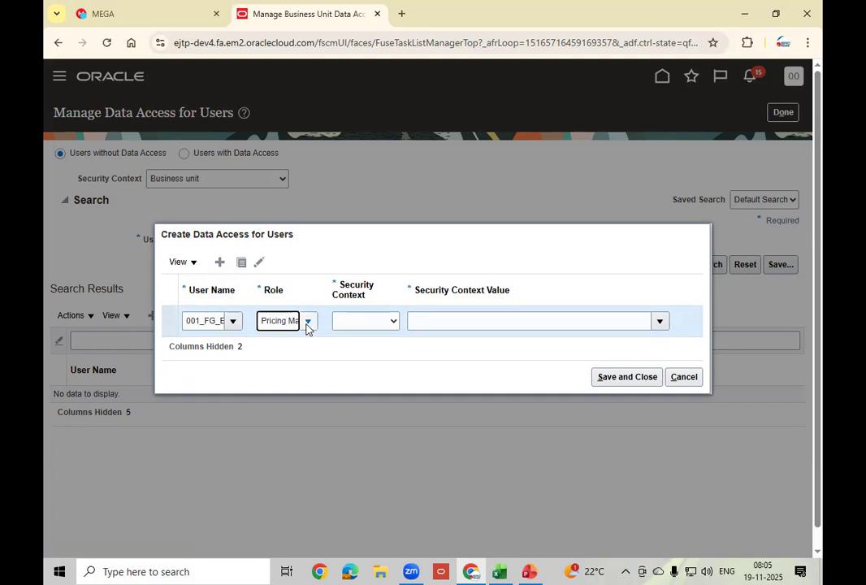
key("Right")
key("Right")
key("Right")
key("Right")
key("Right")
key("Right")
key("Right")
key("BackSpace")
key("BackSpace")
key("BackSpace")
key("BackSpace")
key("BackSpace")
key("BackSpace")
key("BackSpace")
key("BackSpace")
key("BackSpace")
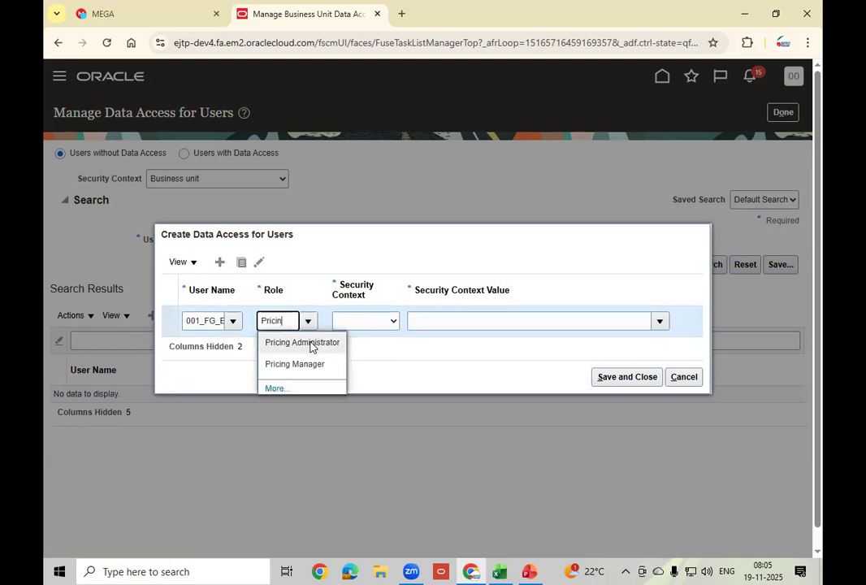
left_click(310, 342)
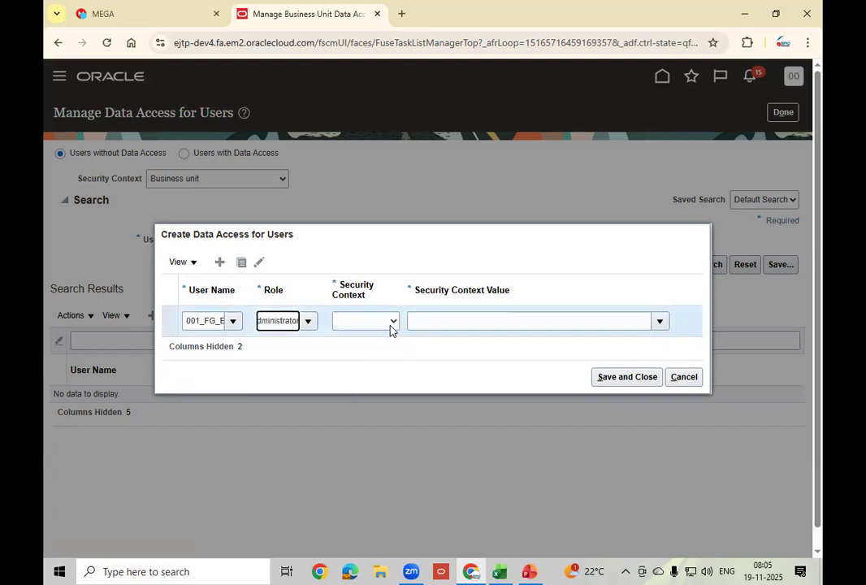
left_click(391, 326)
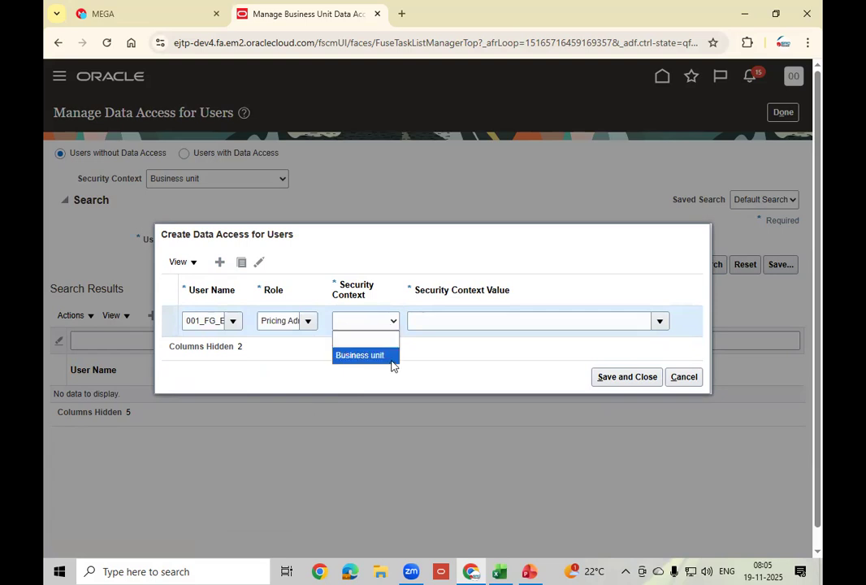
left_click(387, 355)
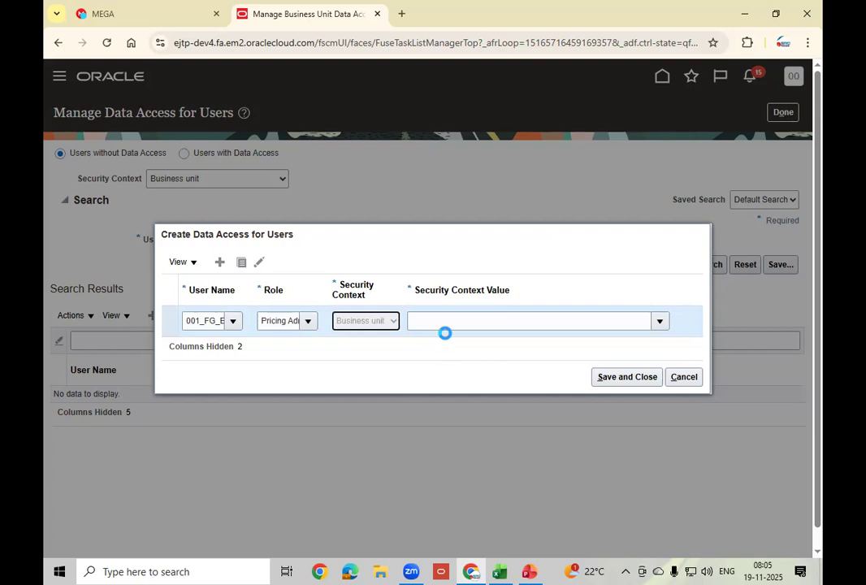
Step: Try to find a business unit security context value starting with "comm", and clear the entry
left_click(447, 323)
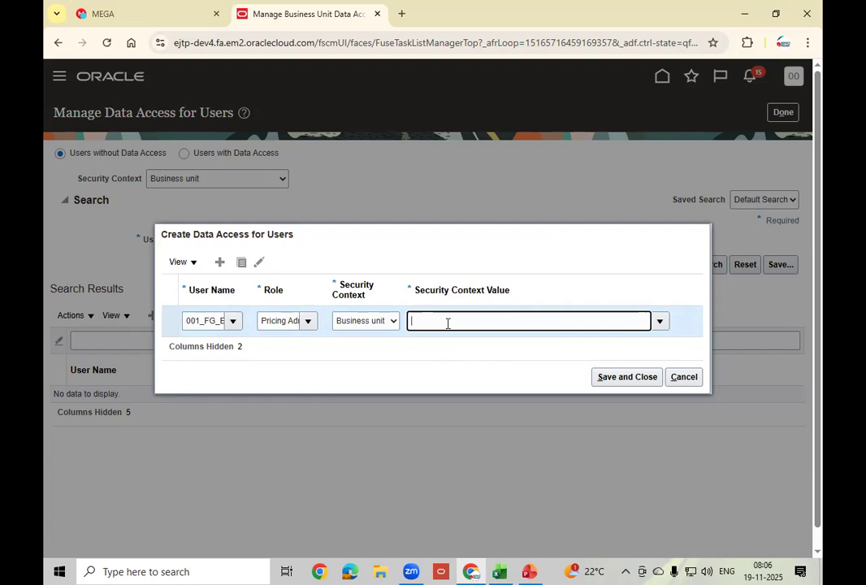
type("co")
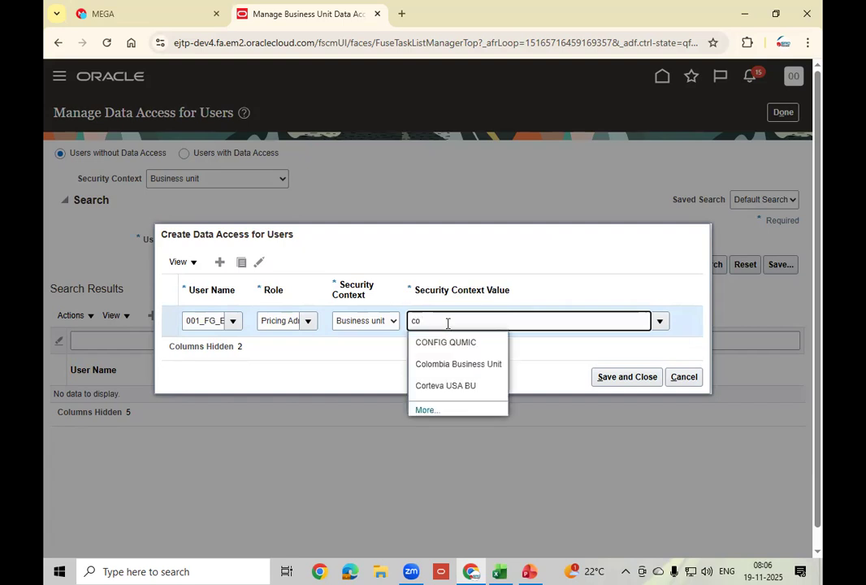
type("mm")
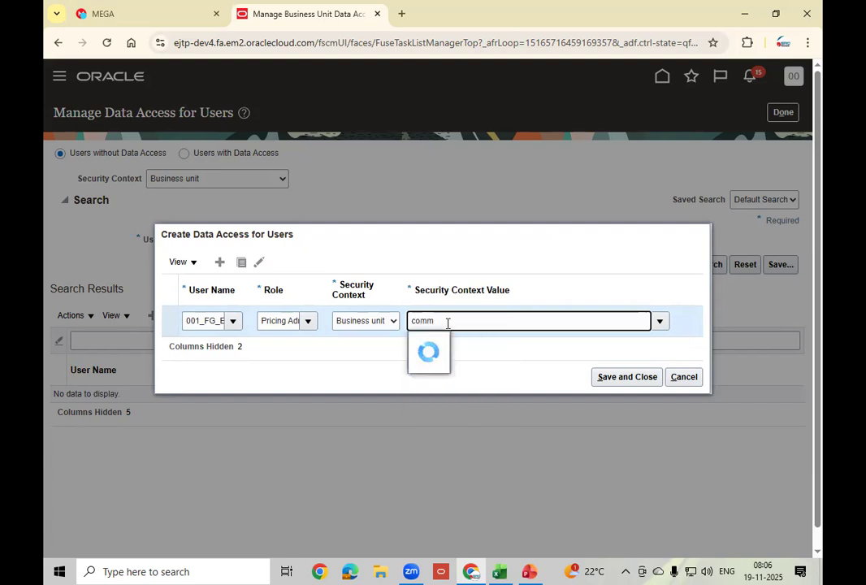
key("BackSpace")
key("BackSpace")
key("BackSpace")
key("BackSpace")
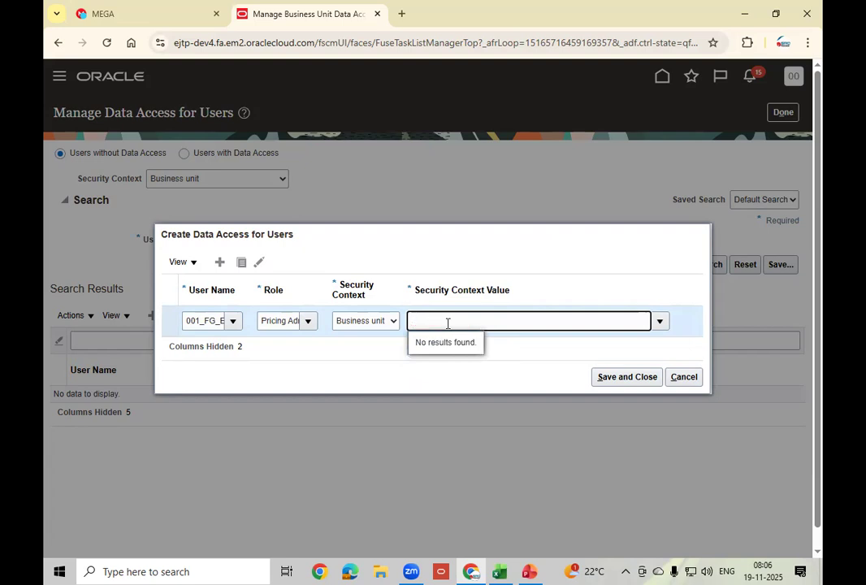
Step: Change the row's role to Order Manager and open the security context choices
left_click(394, 323)
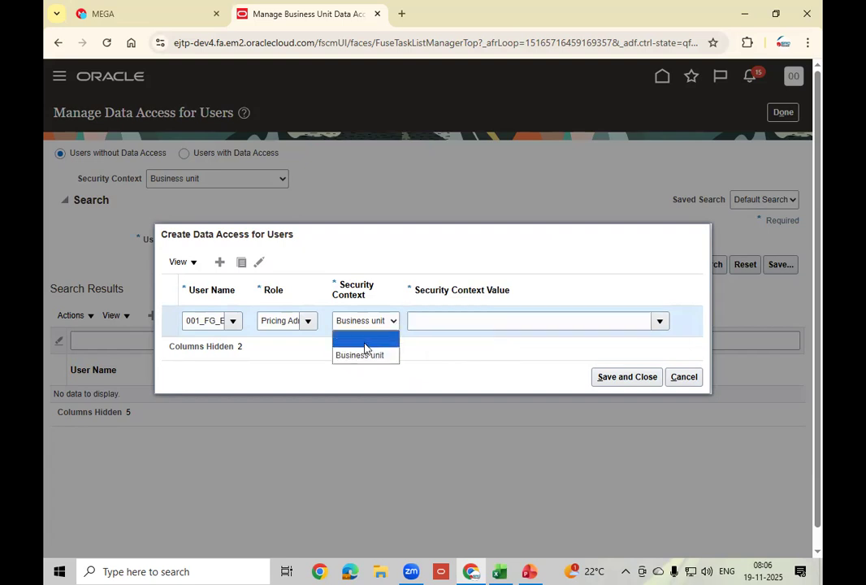
left_click(281, 322)
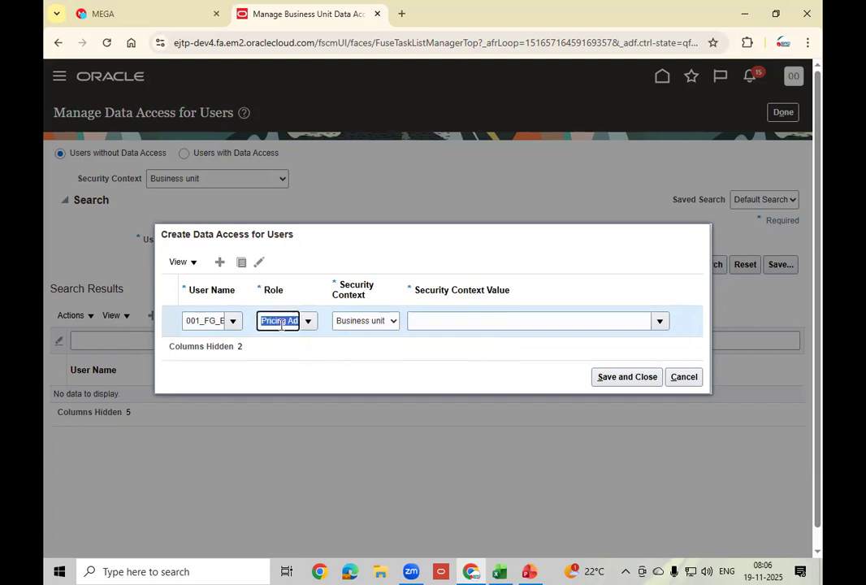
type("order")
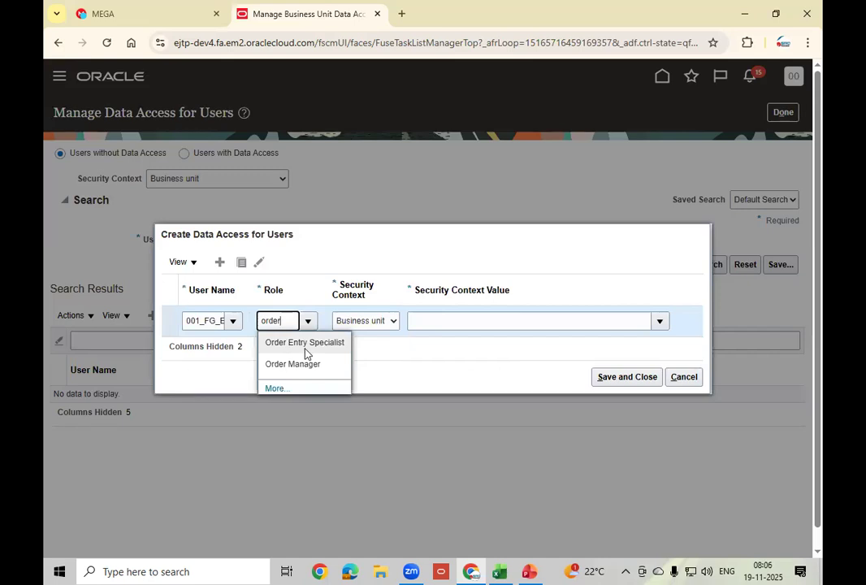
left_click(306, 364)
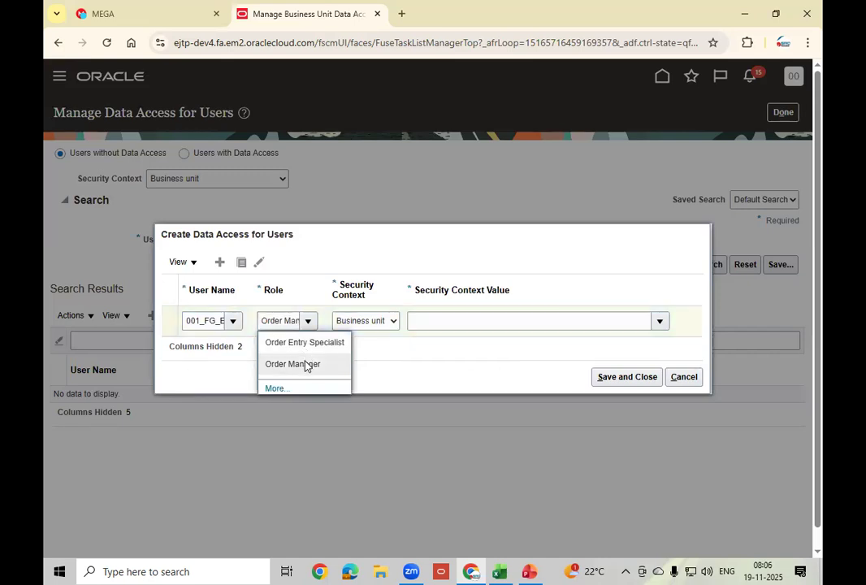
left_click(378, 326)
Step: Change the row's role to Order Entry Specialist and check which security contexts are offered for it
left_click(288, 321)
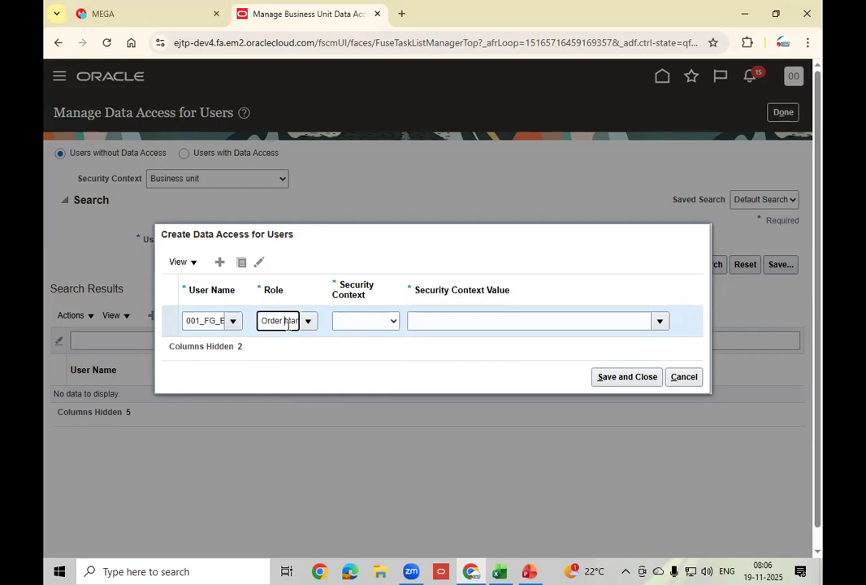
key("Right")
key("Right")
key("Right")
key("Right")
key("Right")
key("Right")
key("Right")
key("BackSpace")
key("BackSpace")
key("BackSpace")
key("BackSpace")
key("BackSpace")
key("BackSpace")
key("BackSpace")
key("BackSpace")
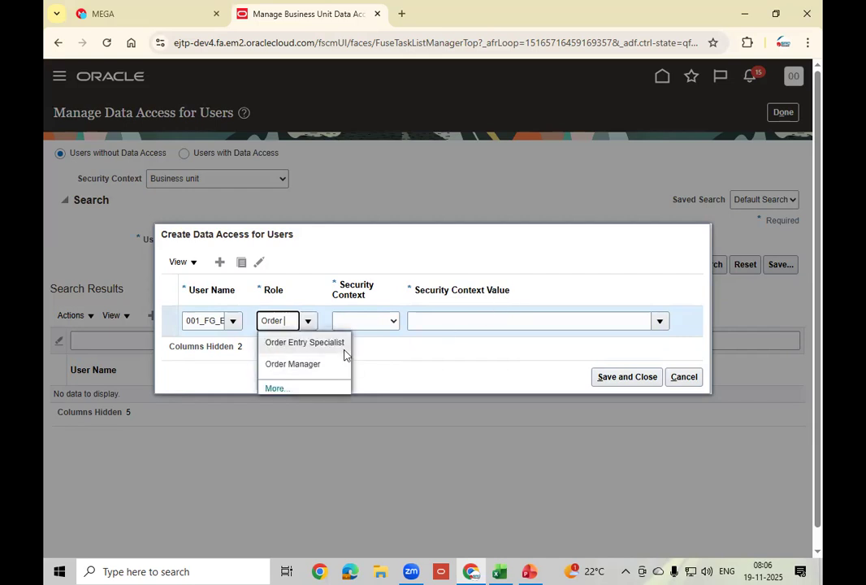
left_click(342, 345)
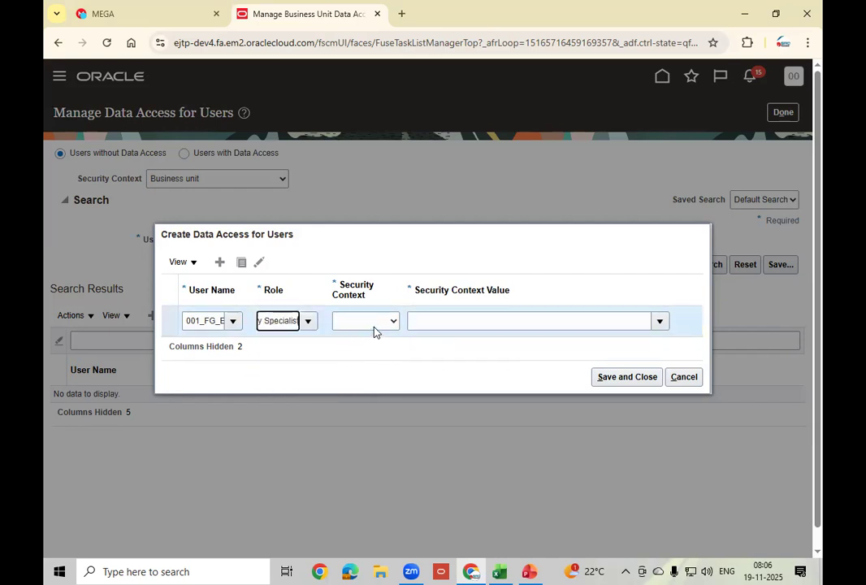
left_click(374, 329)
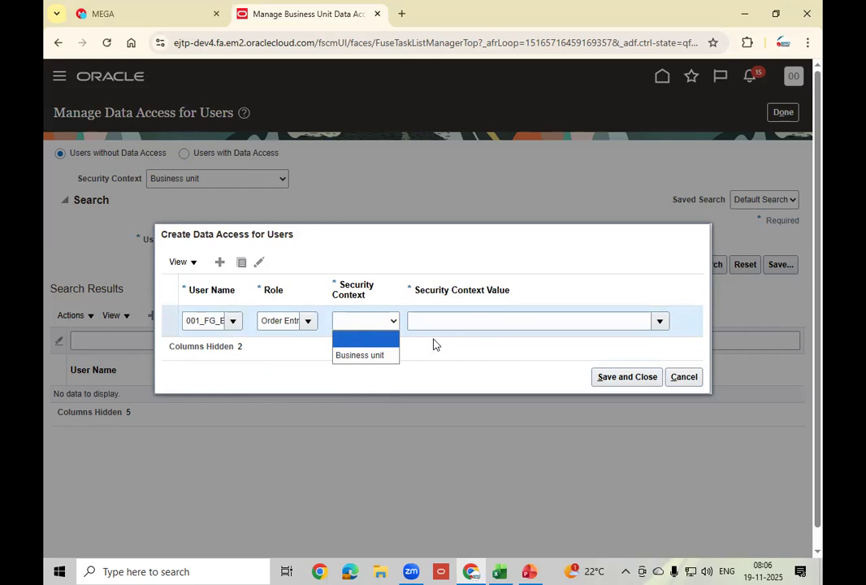
left_click(481, 378)
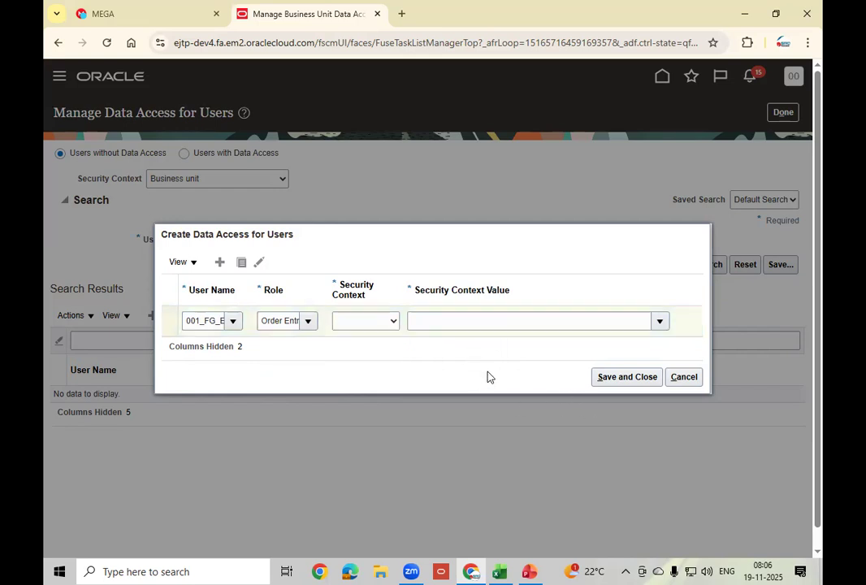
Step: Discard the new data access entry and return to the Order Management setup tasks
left_click(691, 378)
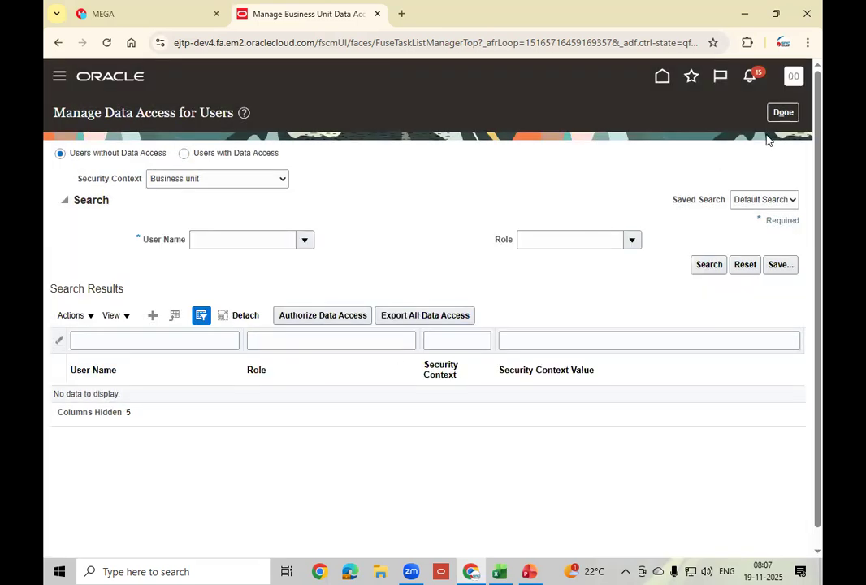
left_click(782, 112)
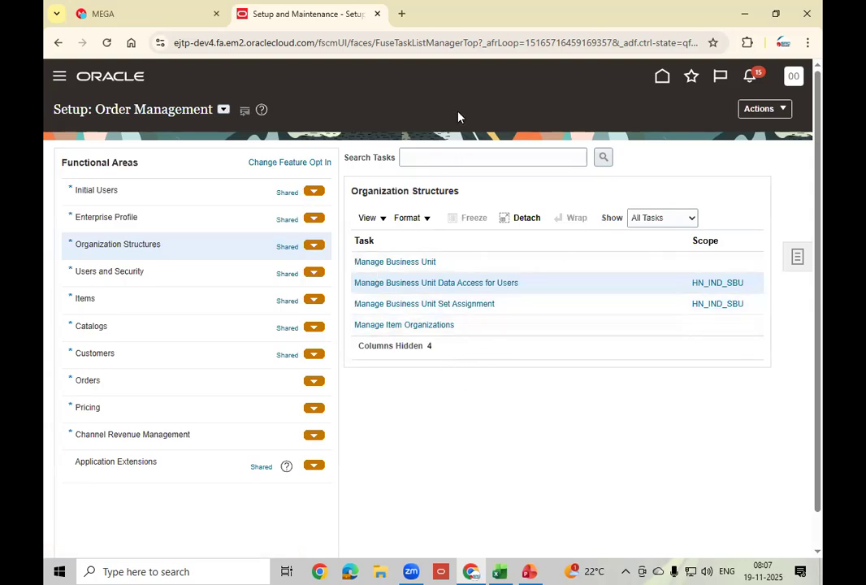
left_click(513, 56)
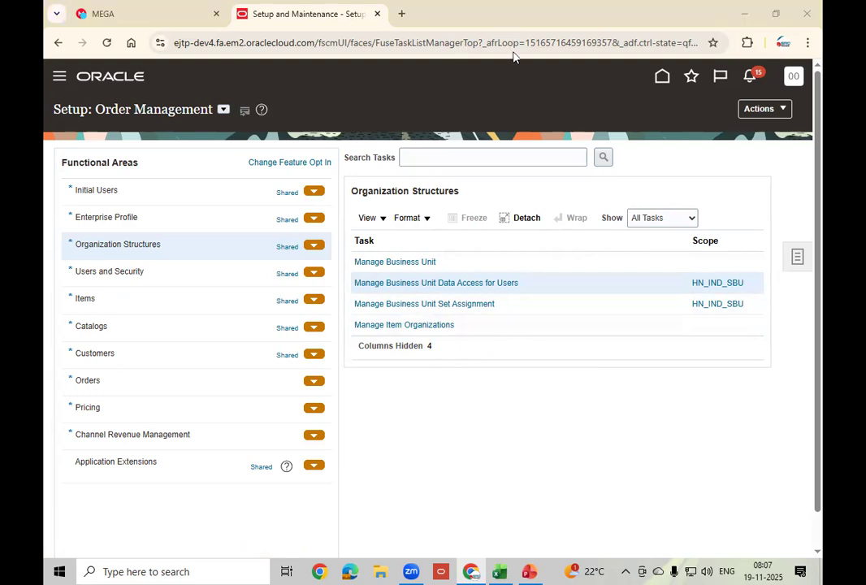